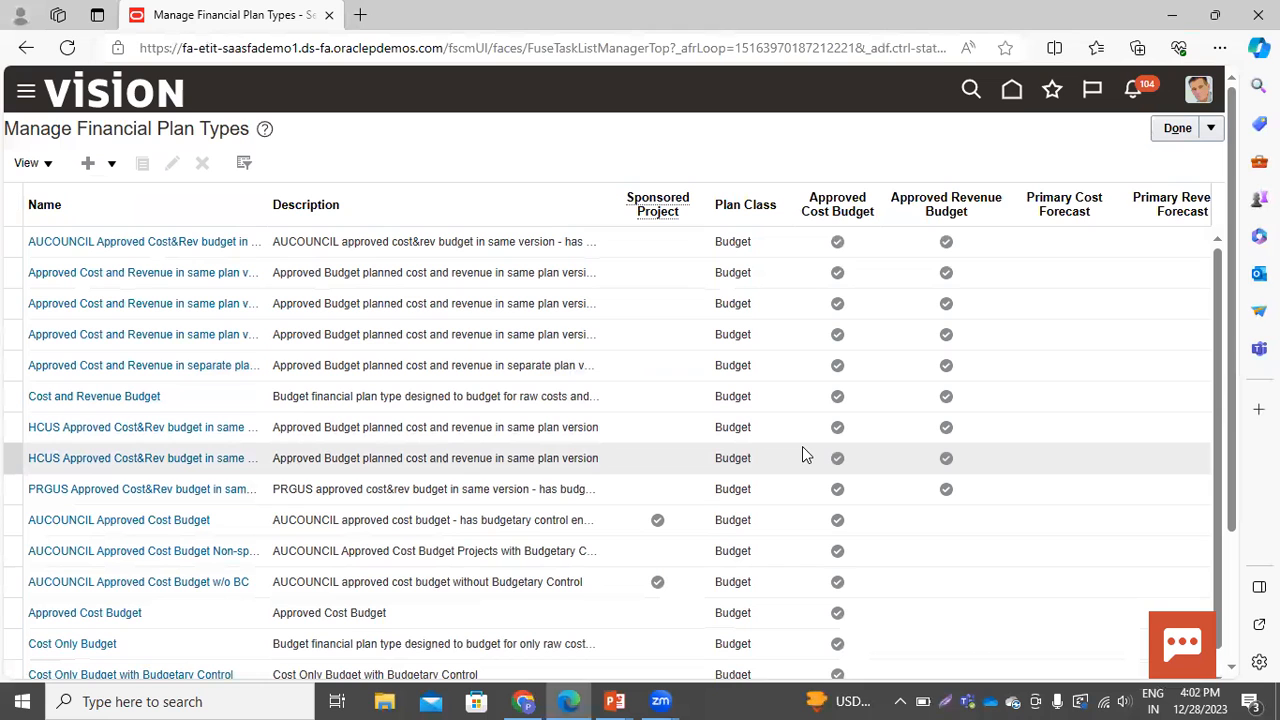
Browse the financial plan types list and open PT Budgetary FPT for editing
scroll(280, 452, down, 3)
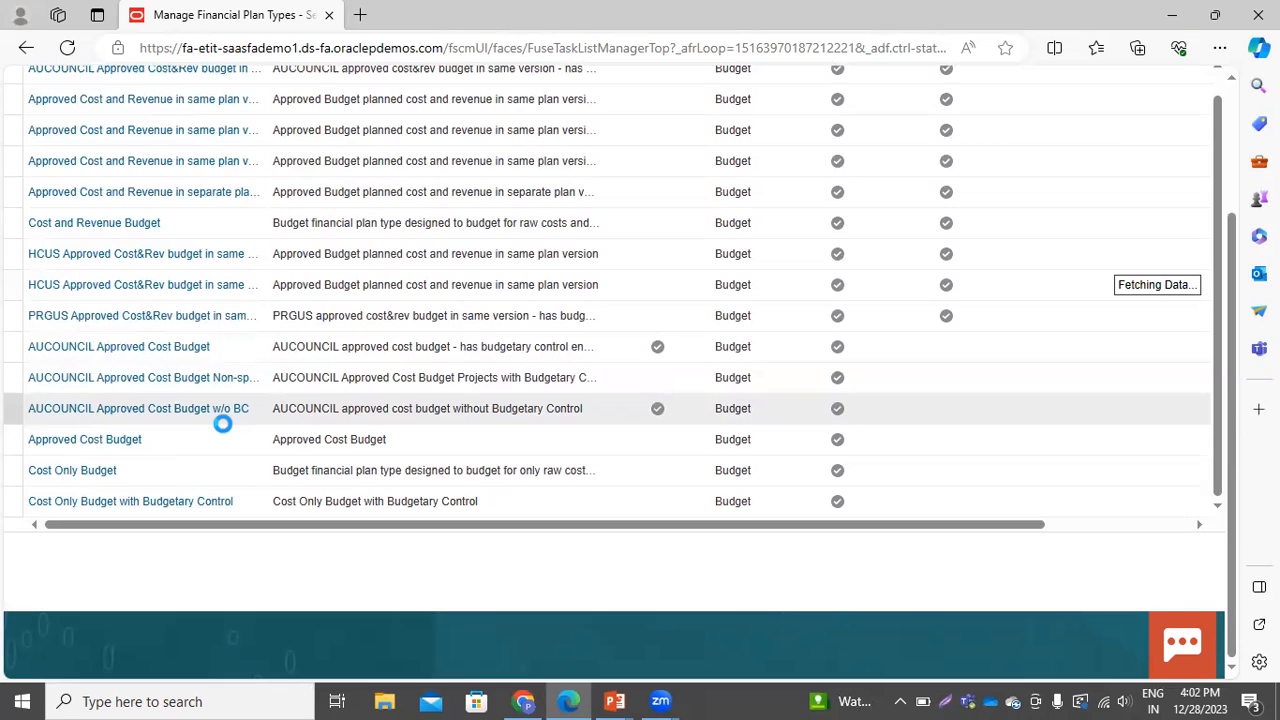
scroll(274, 400, up, 3)
scroll(215, 320, down, 3)
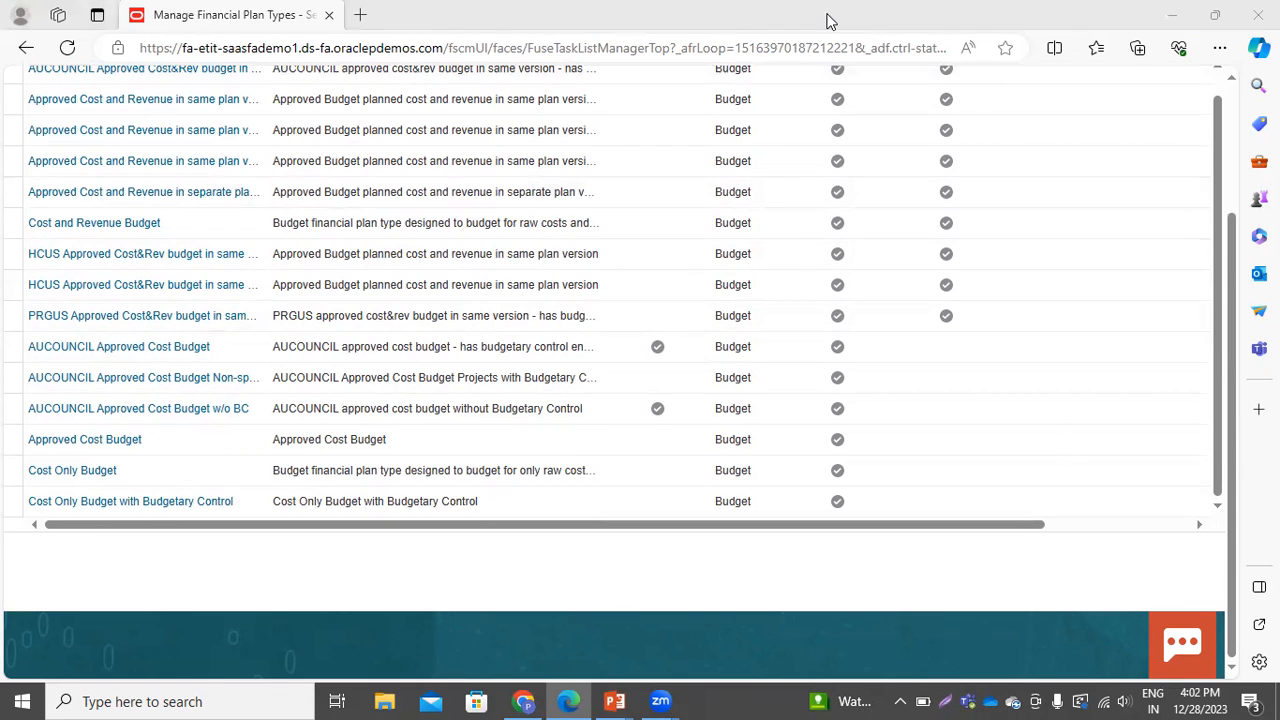
scroll(6, 491, down, 10)
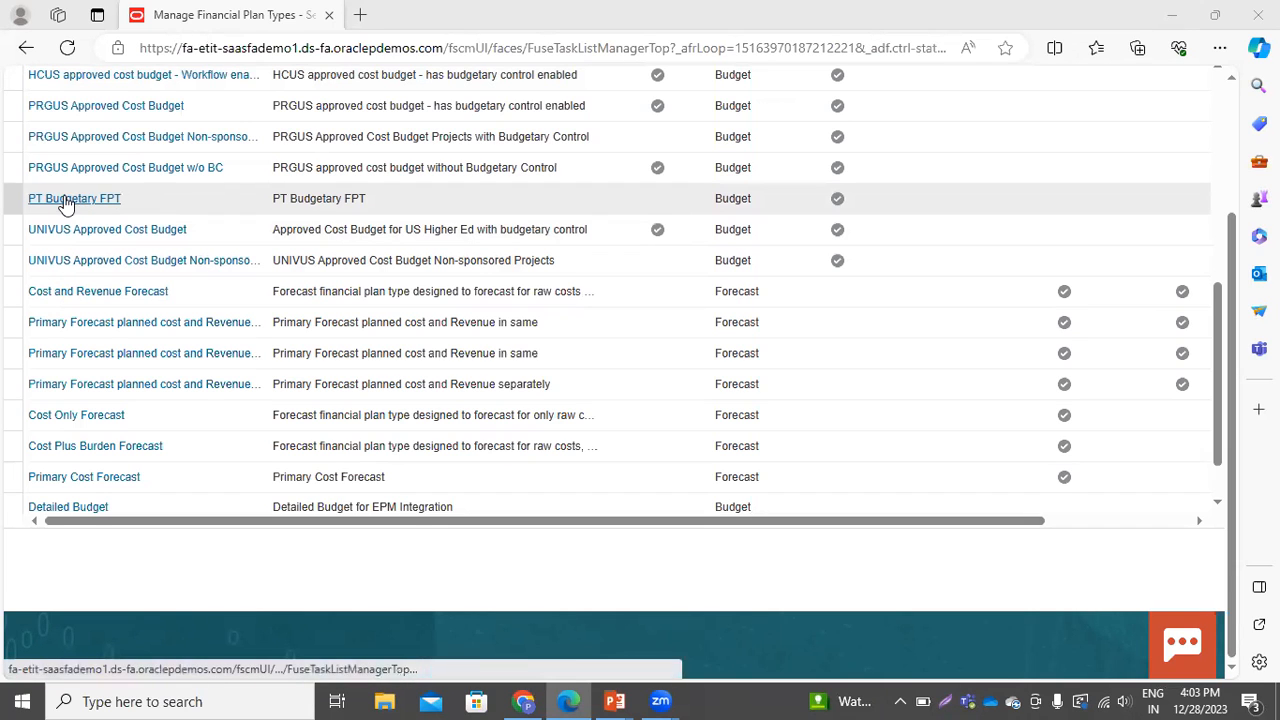
click(97, 198)
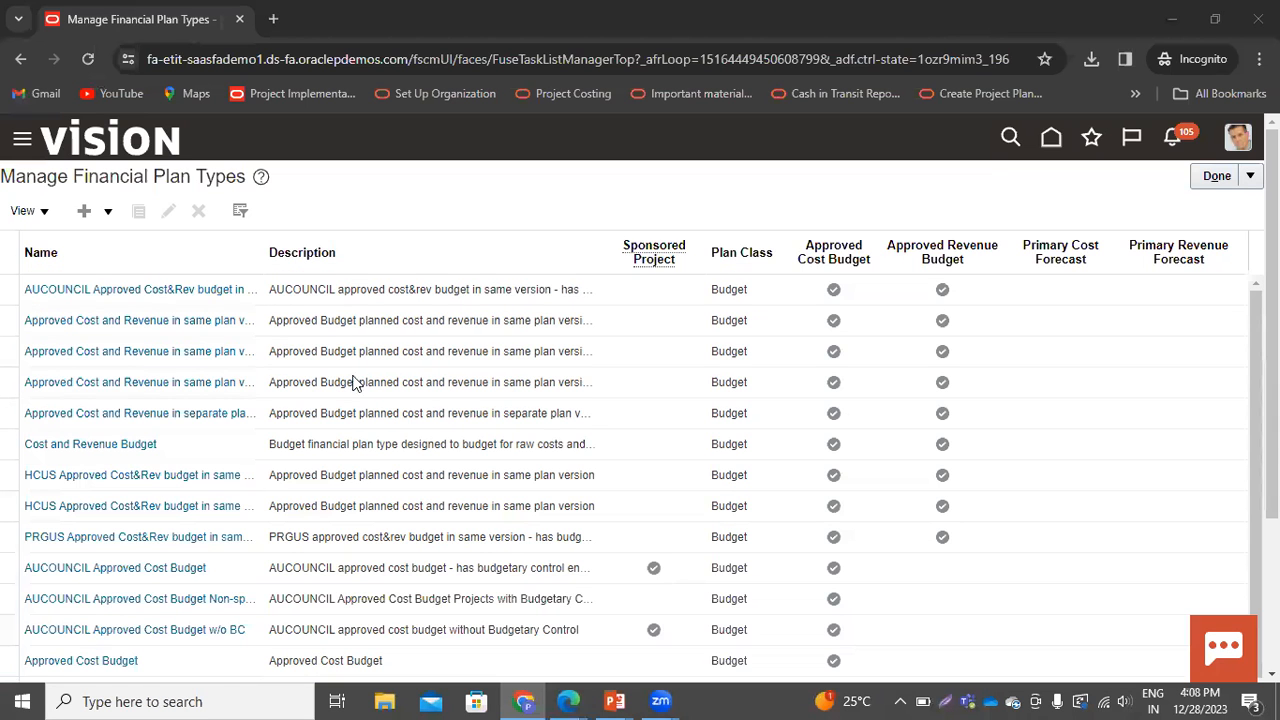
scroll(146, 457, down, 5)
scroll(151, 424, down, 2)
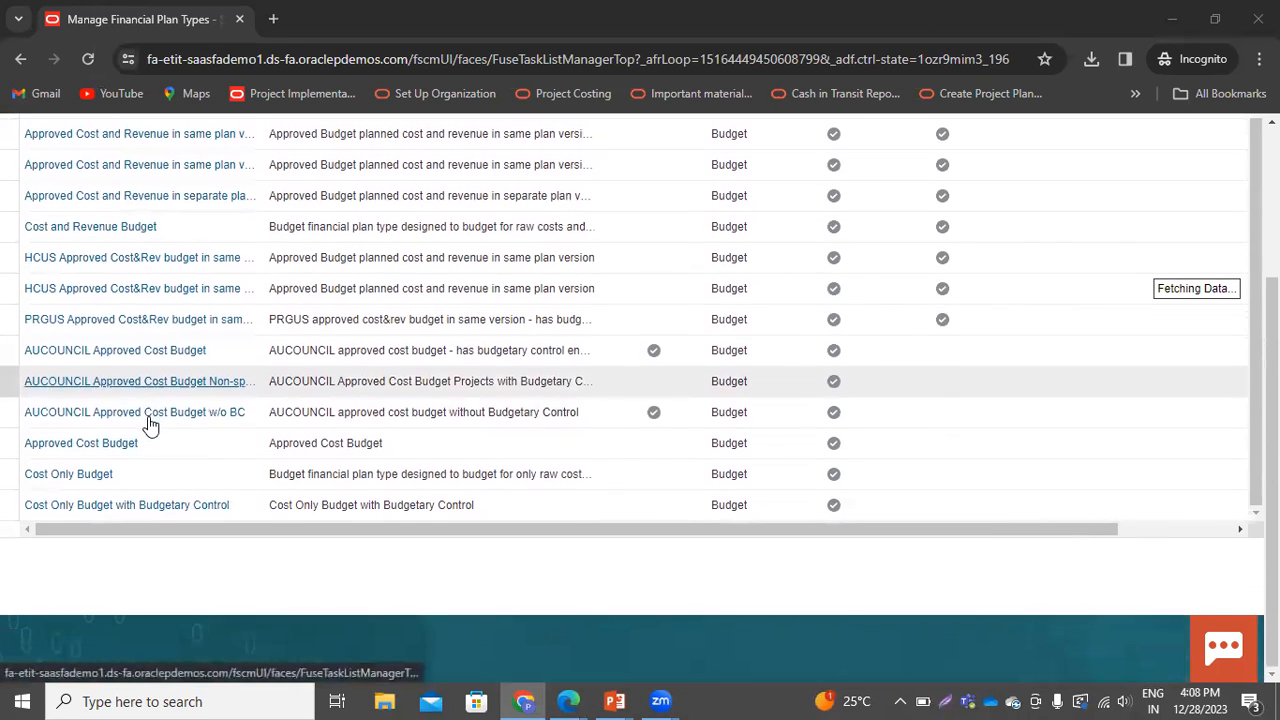
scroll(172, 392, down, 3)
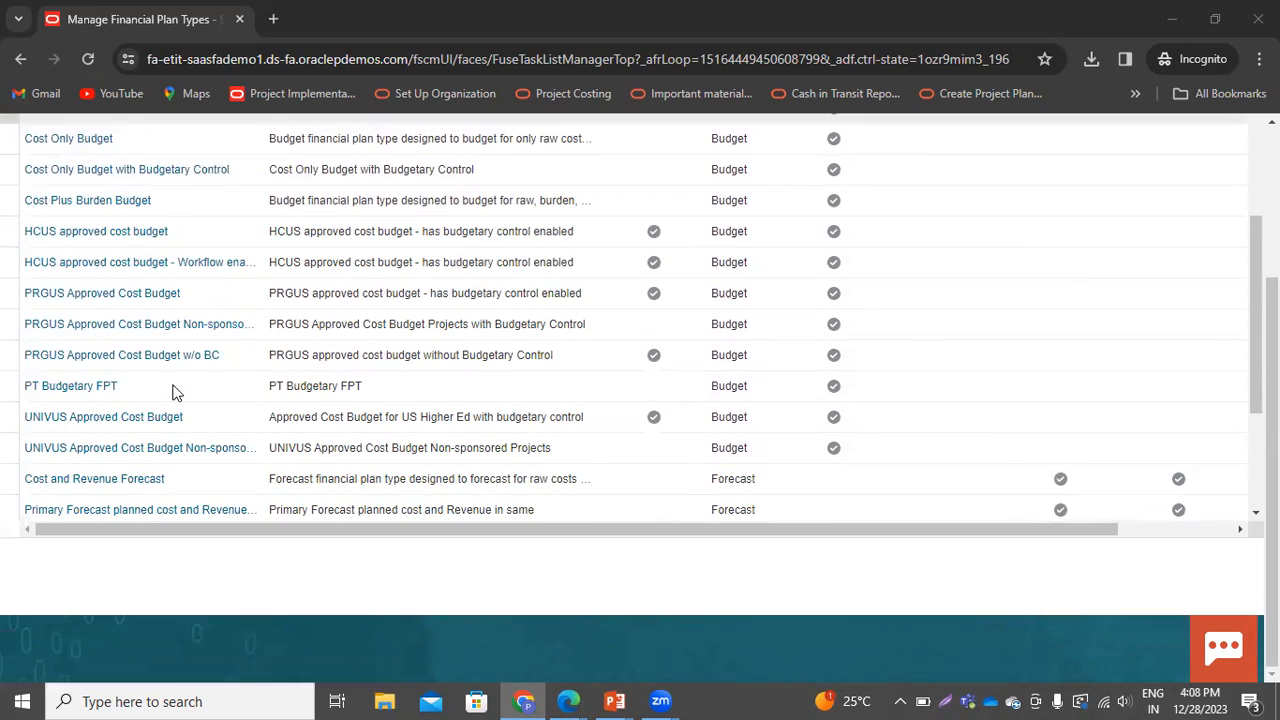
click(100, 386)
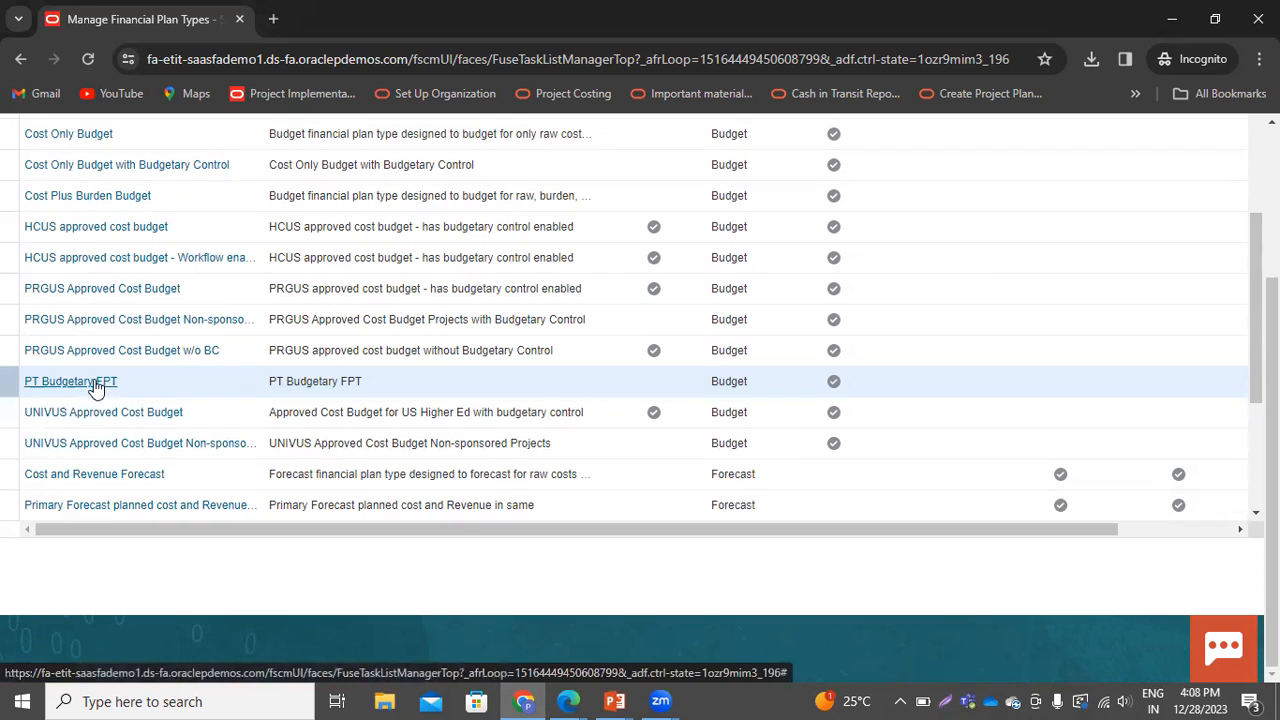
click(95, 383)
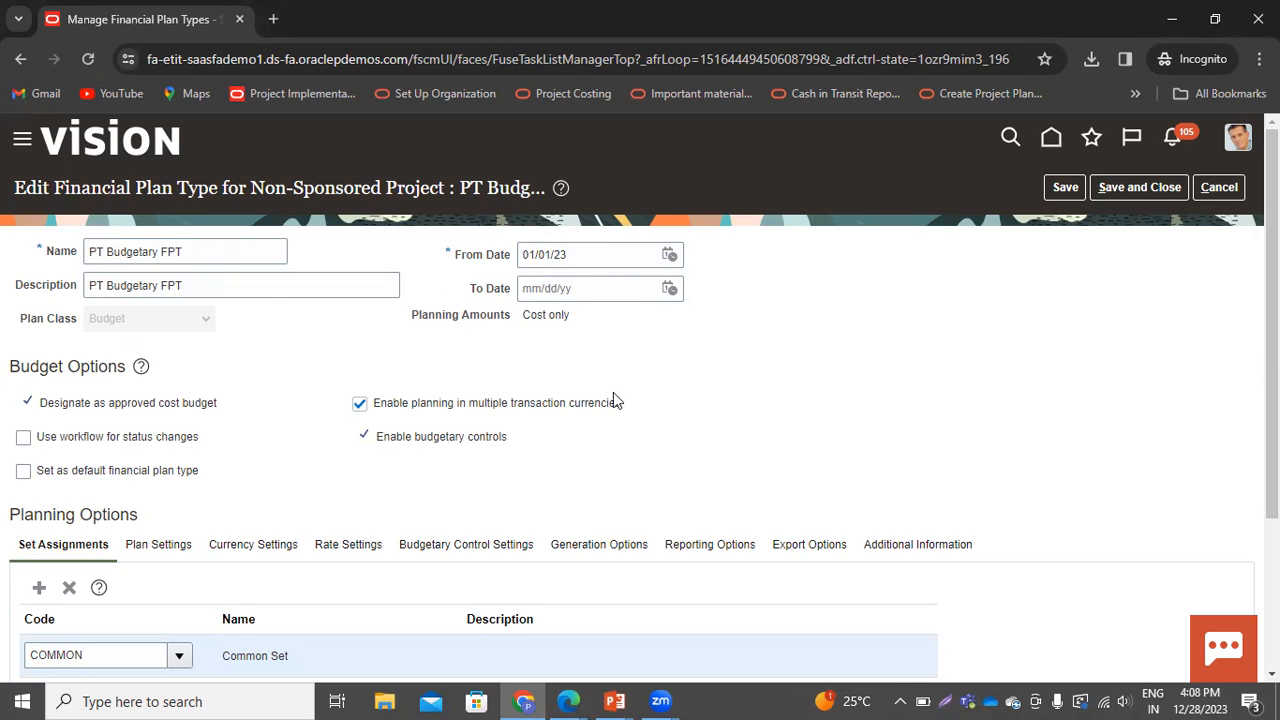
Open the Plan Settings tab of the plan type's planning options
scroll(456, 368, down, 2)
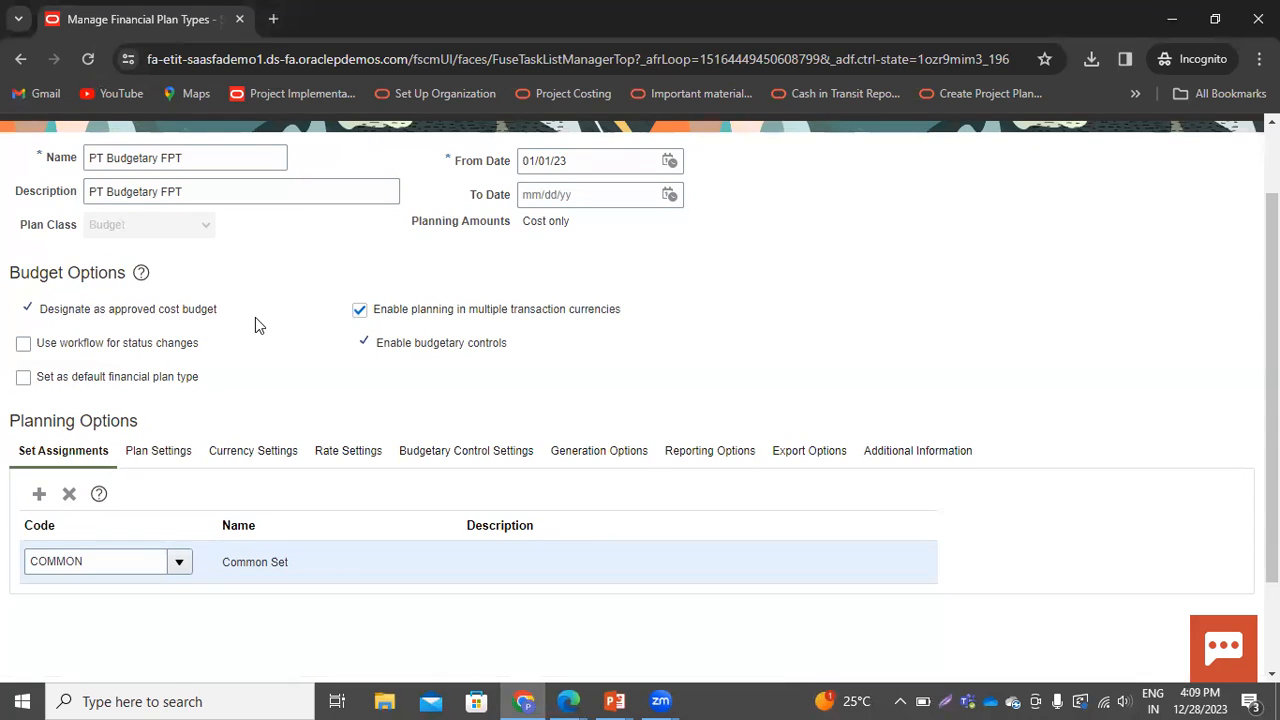
scroll(300, 340, down, 1)
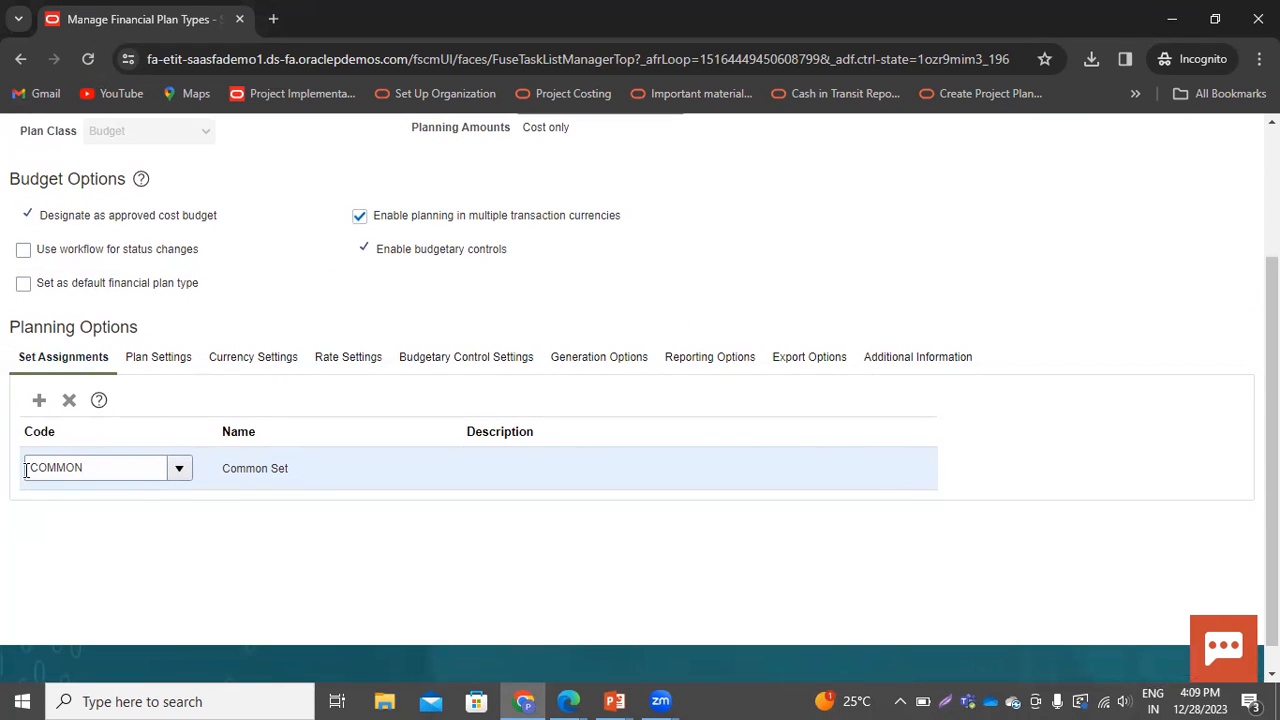
click(166, 362)
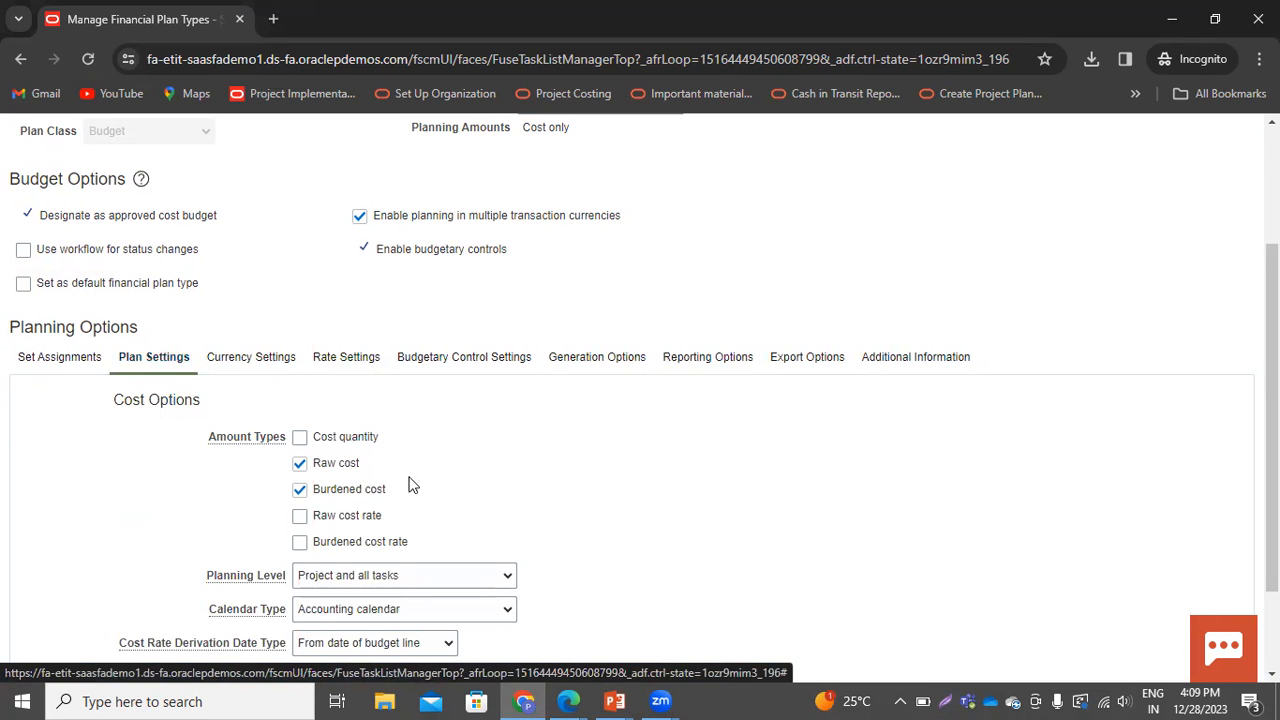
Review the Calendar Type and Period Profile choices, keeping Accounting calendar and Accounting Period
scroll(545, 490, down, 2)
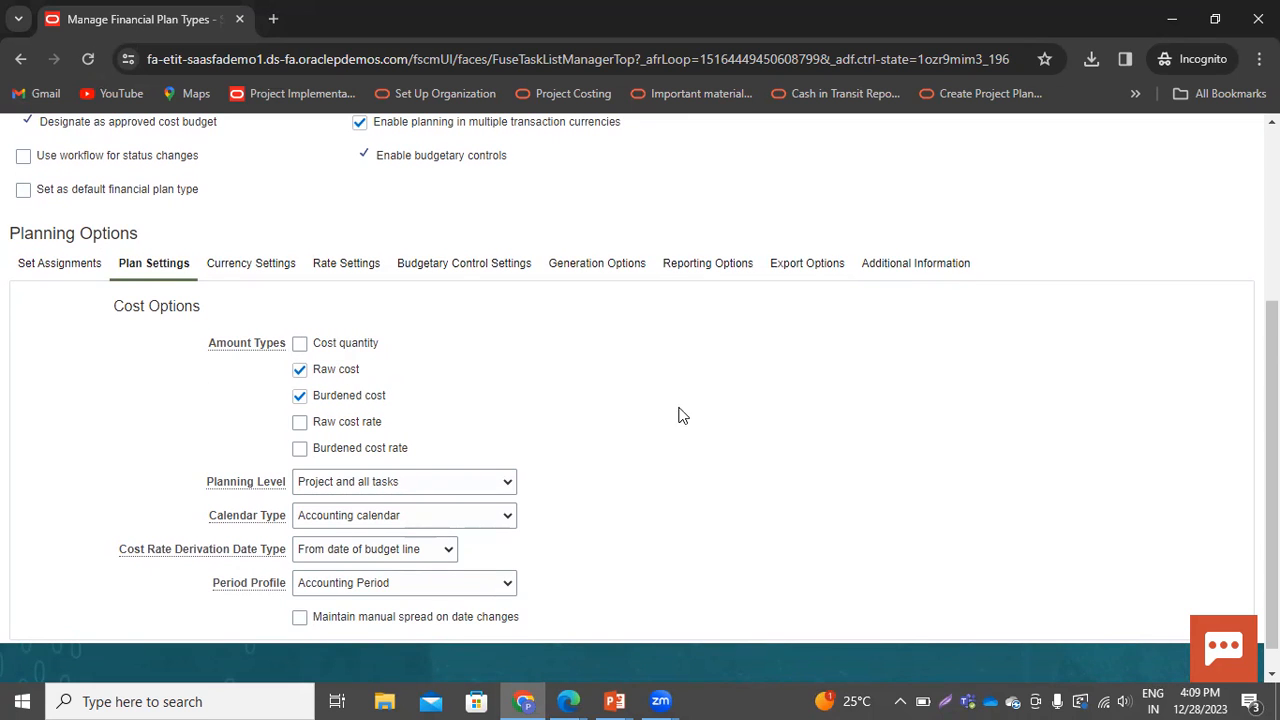
scroll(670, 458, down, 1)
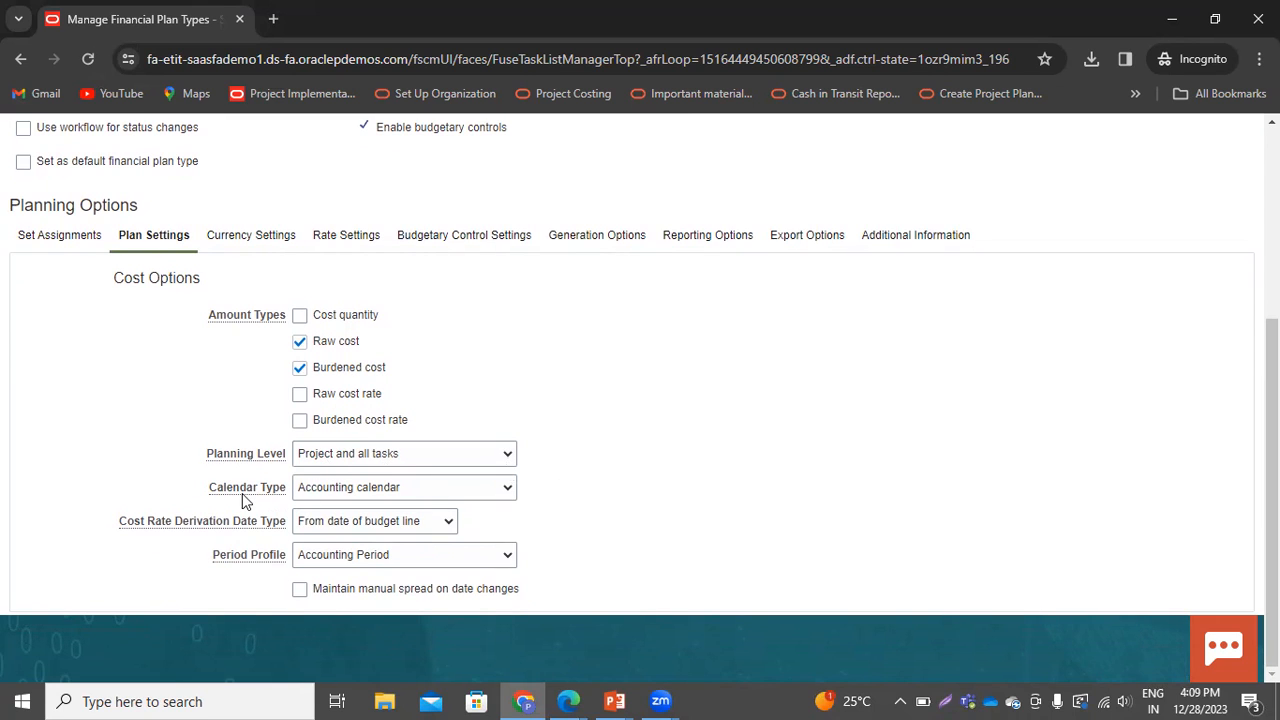
click(482, 487)
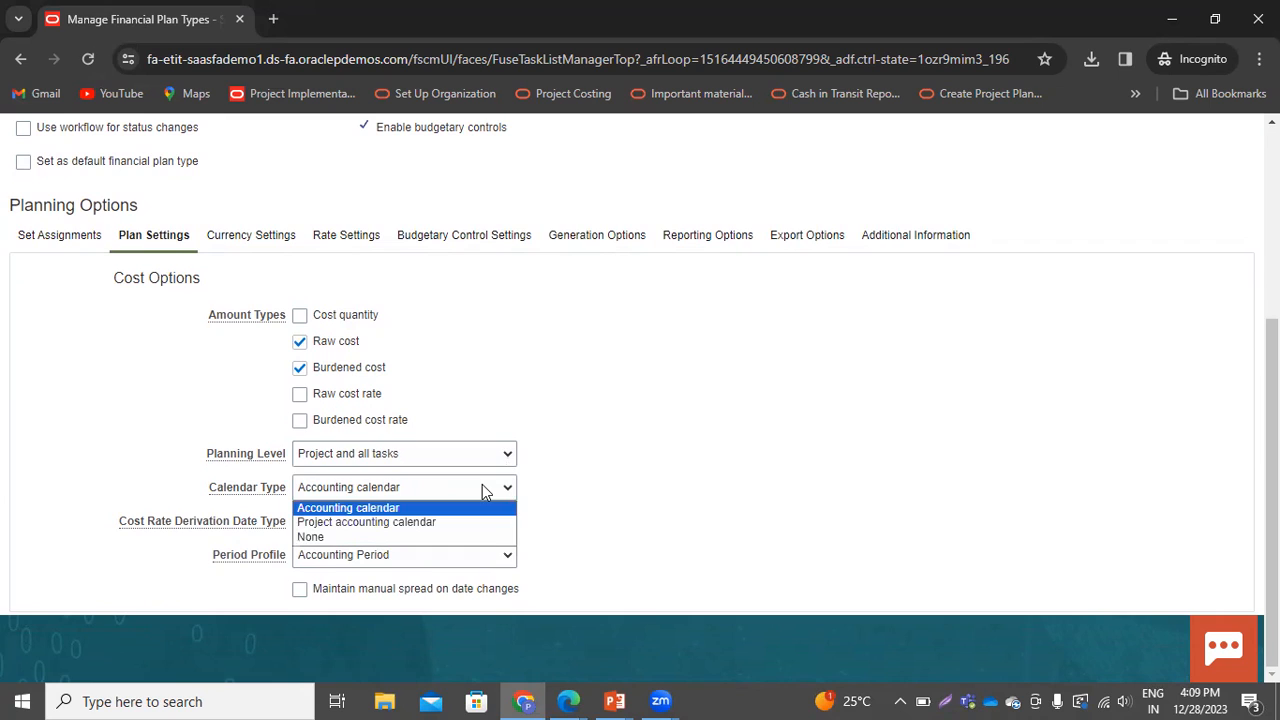
click(482, 487)
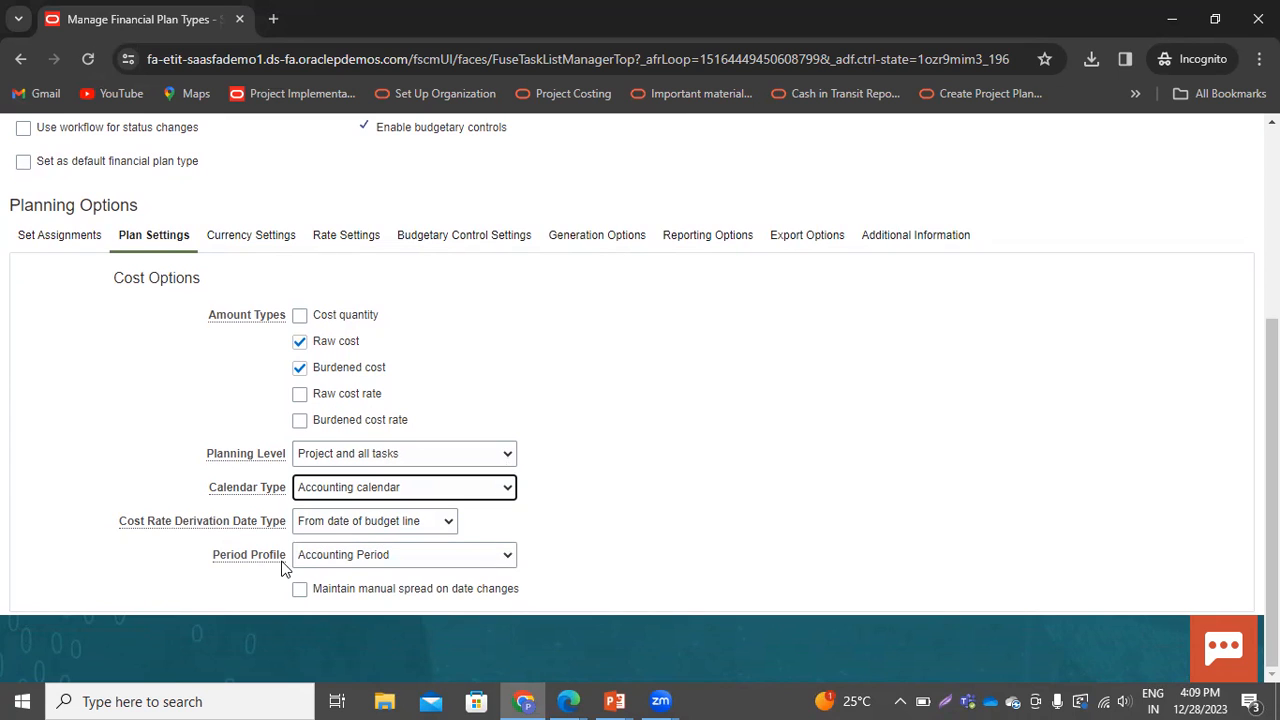
click(397, 562)
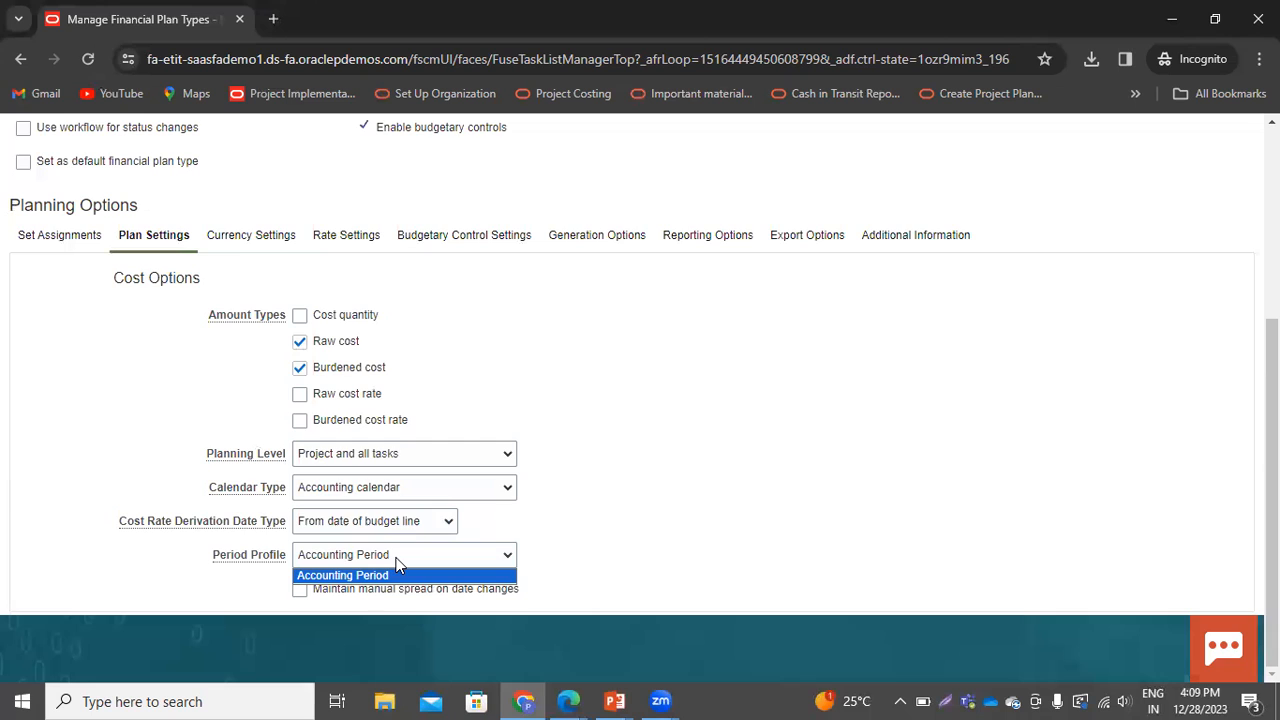
click(397, 570)
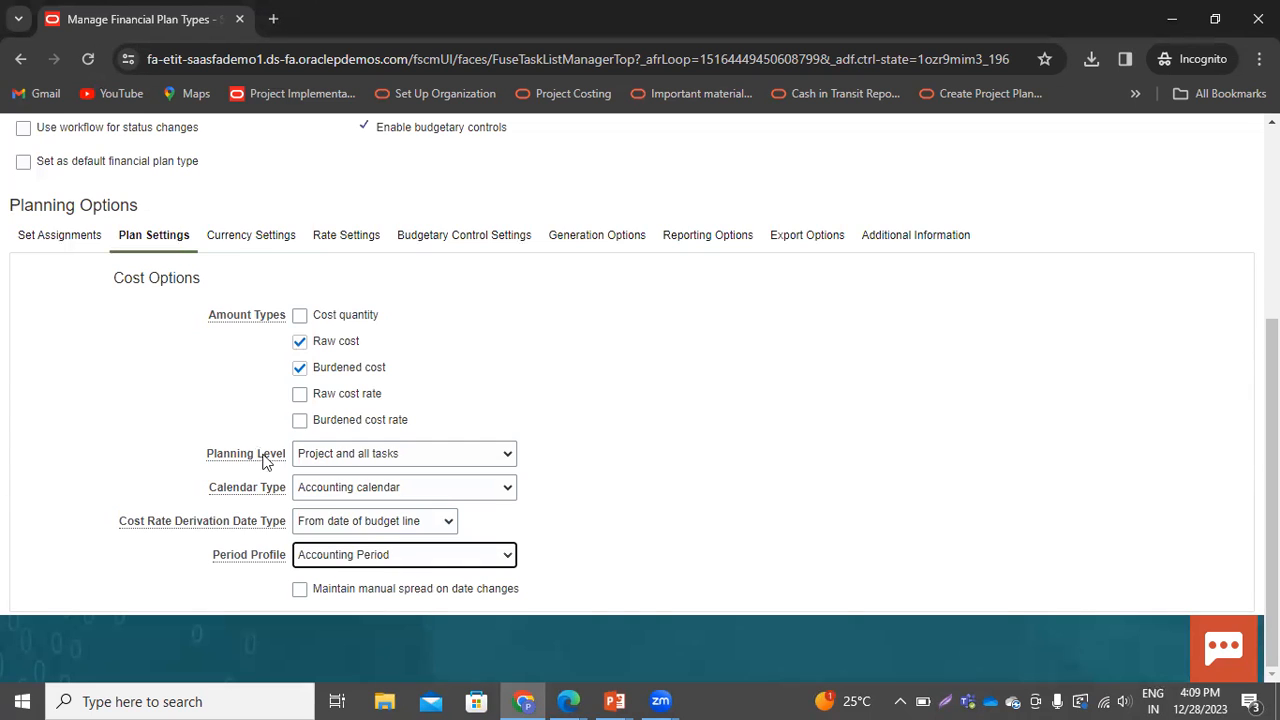
View the Currency Settings and Rate Settings tabs of the planning options
click(255, 240)
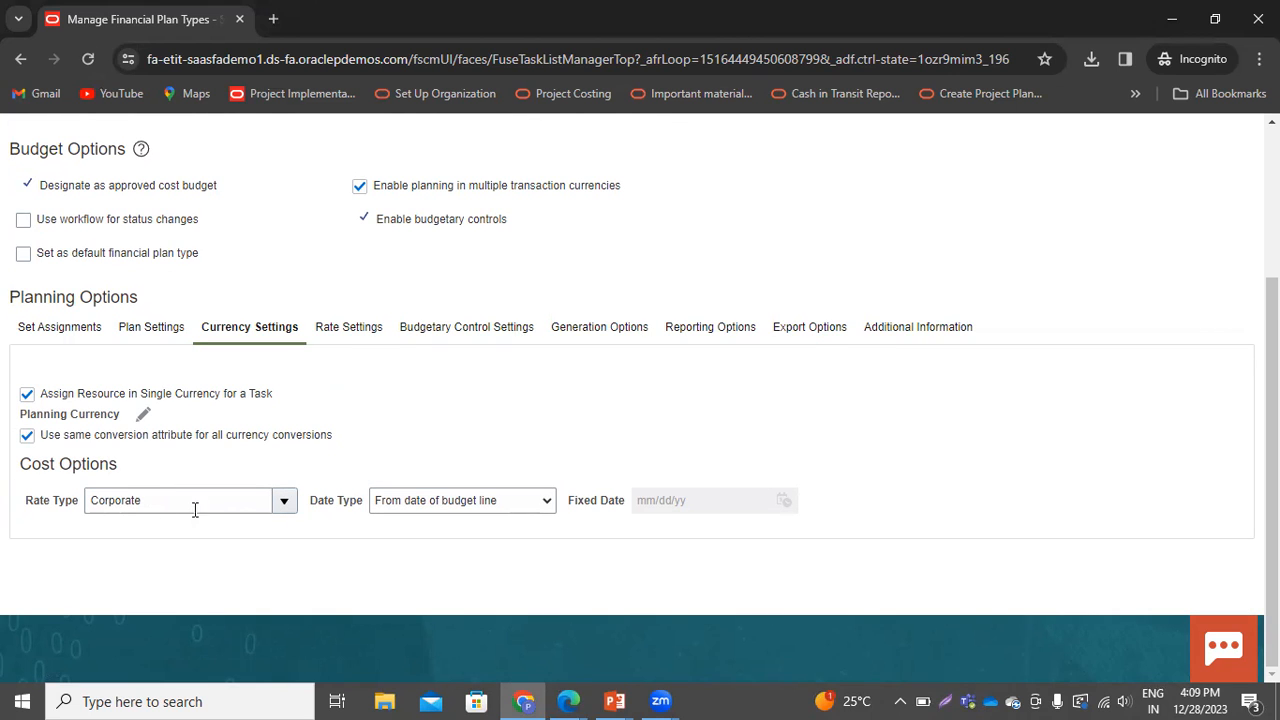
click(370, 331)
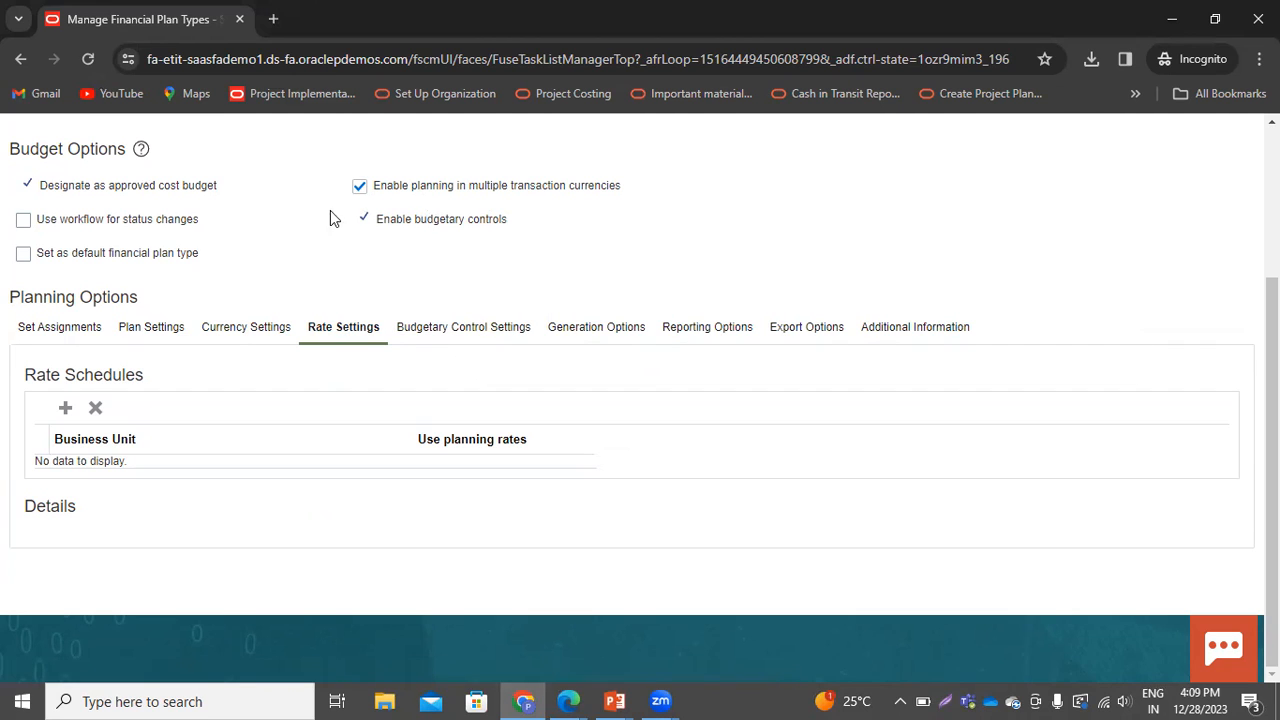
Open Budgetary Control Settings and review the Project control level and default rate type options, keeping Absolute and Corporate
click(461, 328)
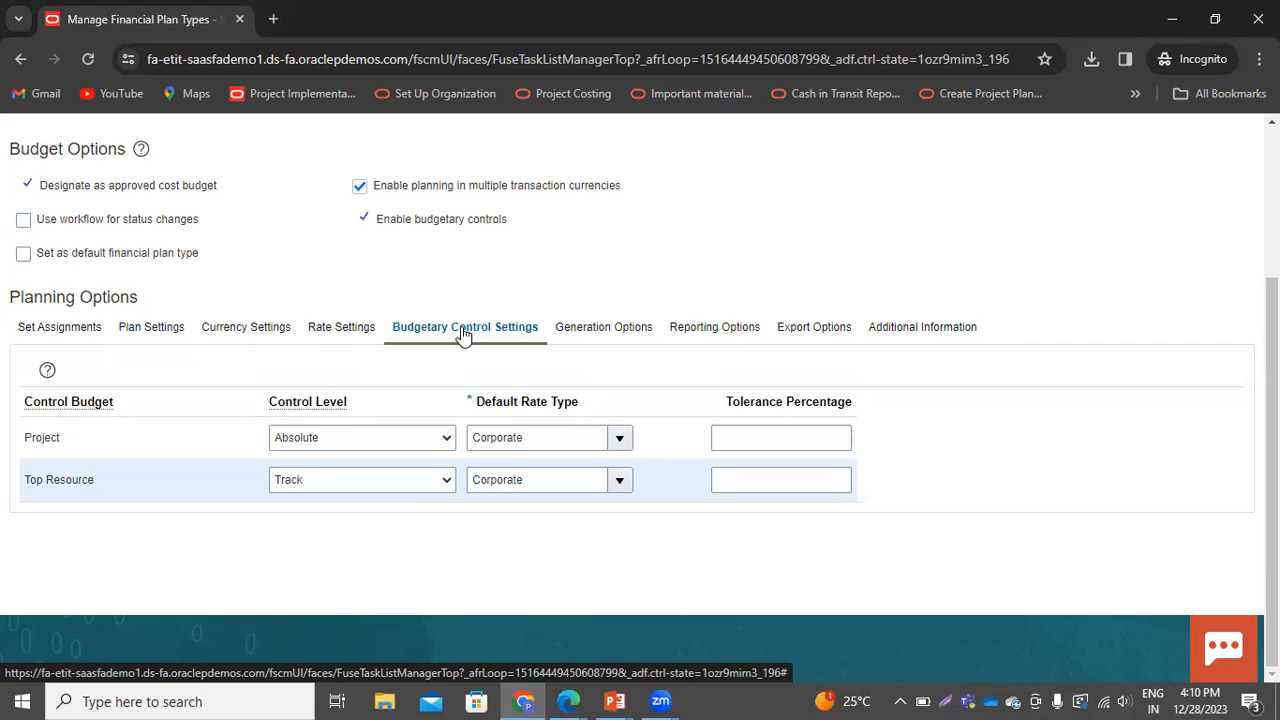
click(393, 440)
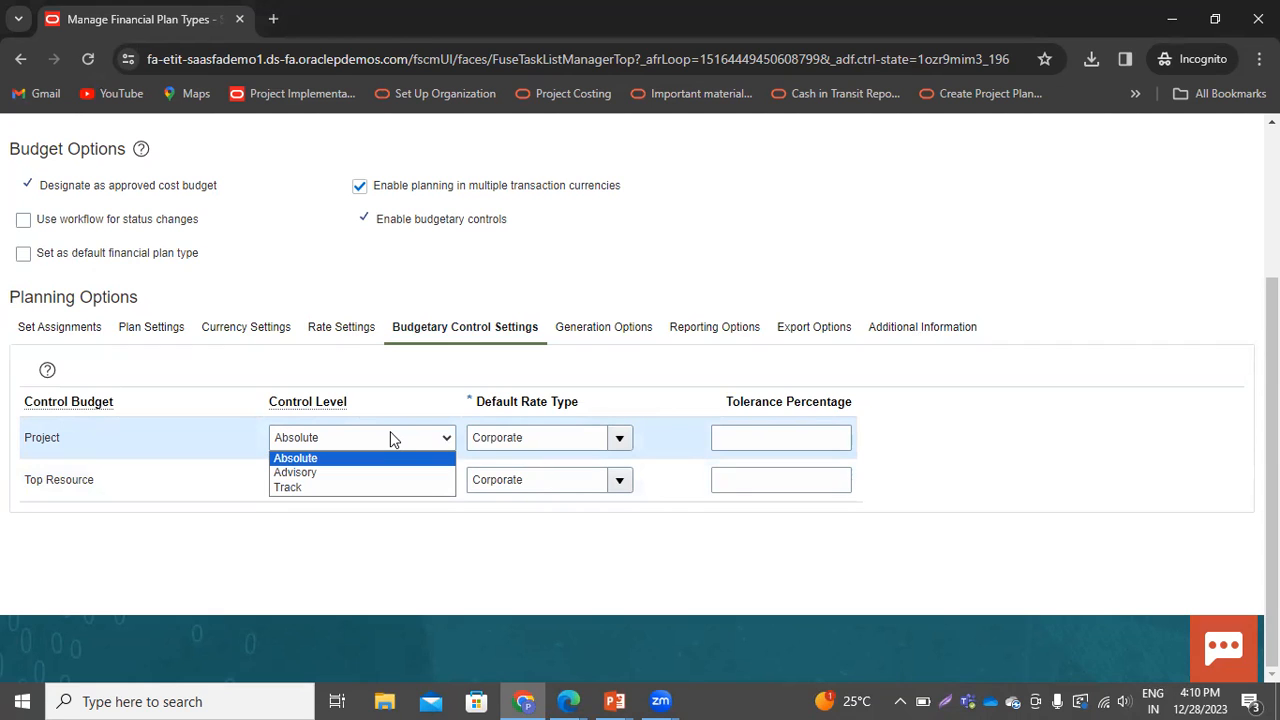
click(360, 562)
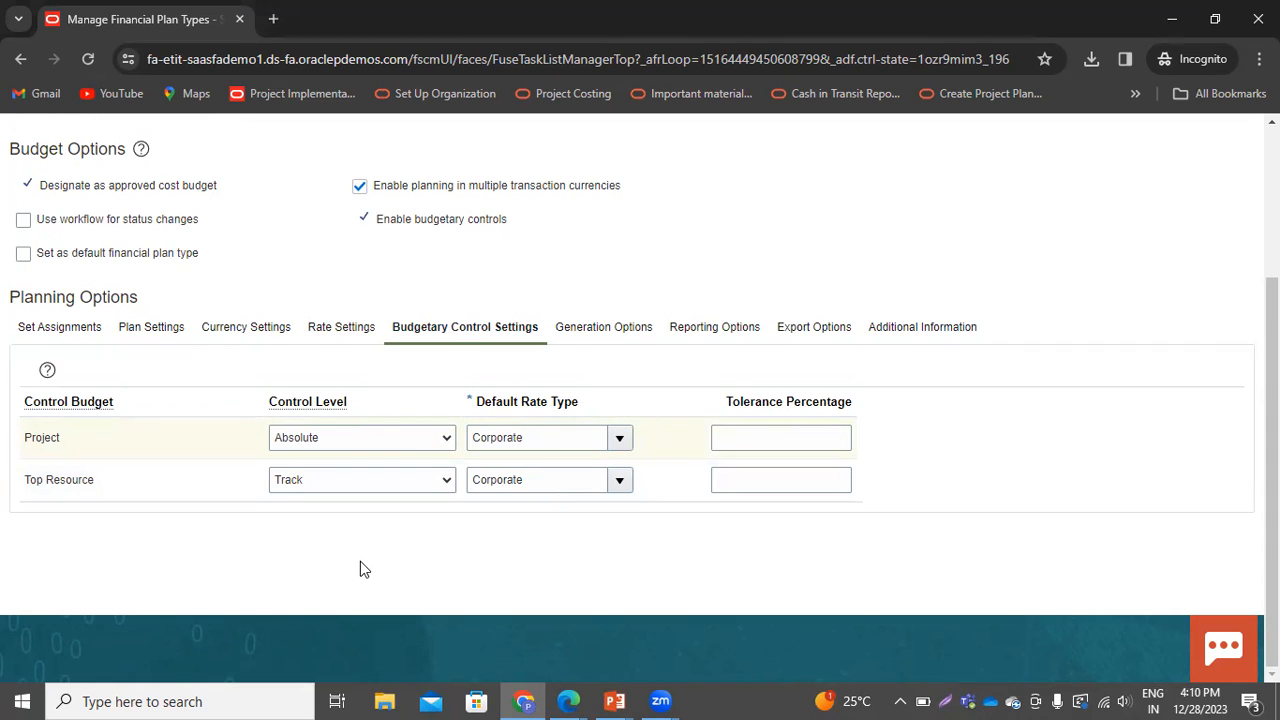
click(379, 439)
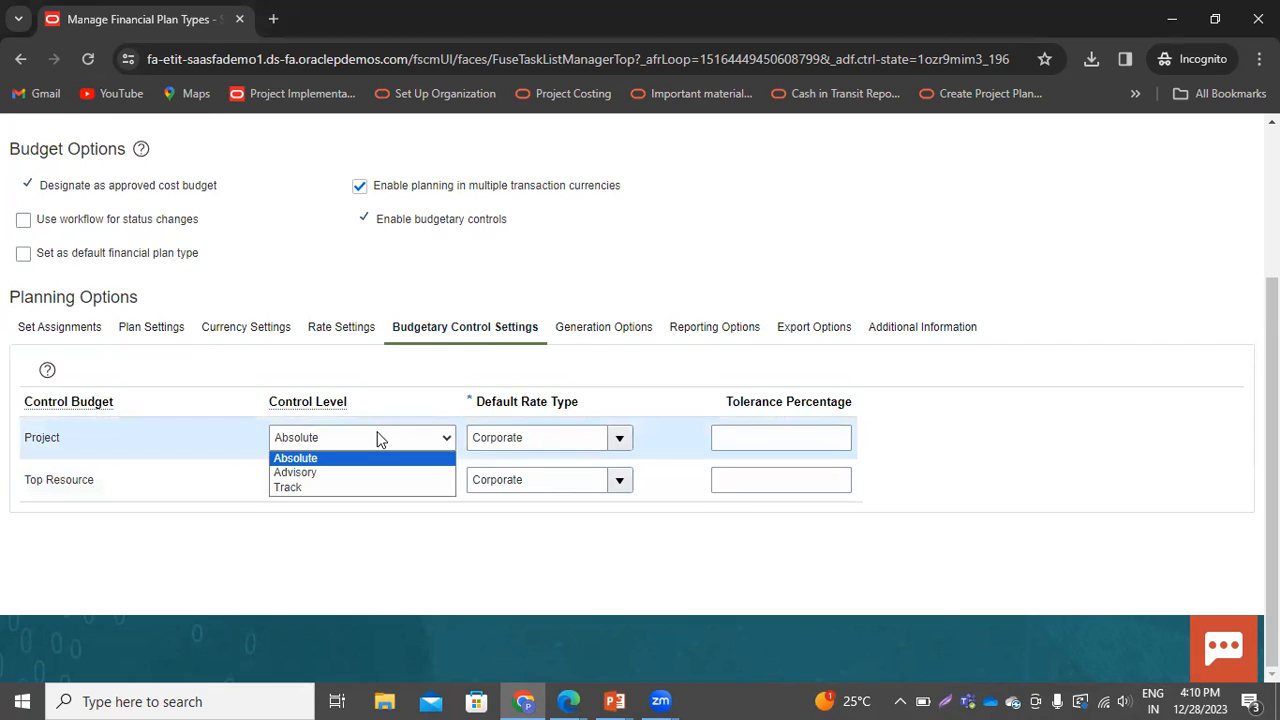
click(326, 554)
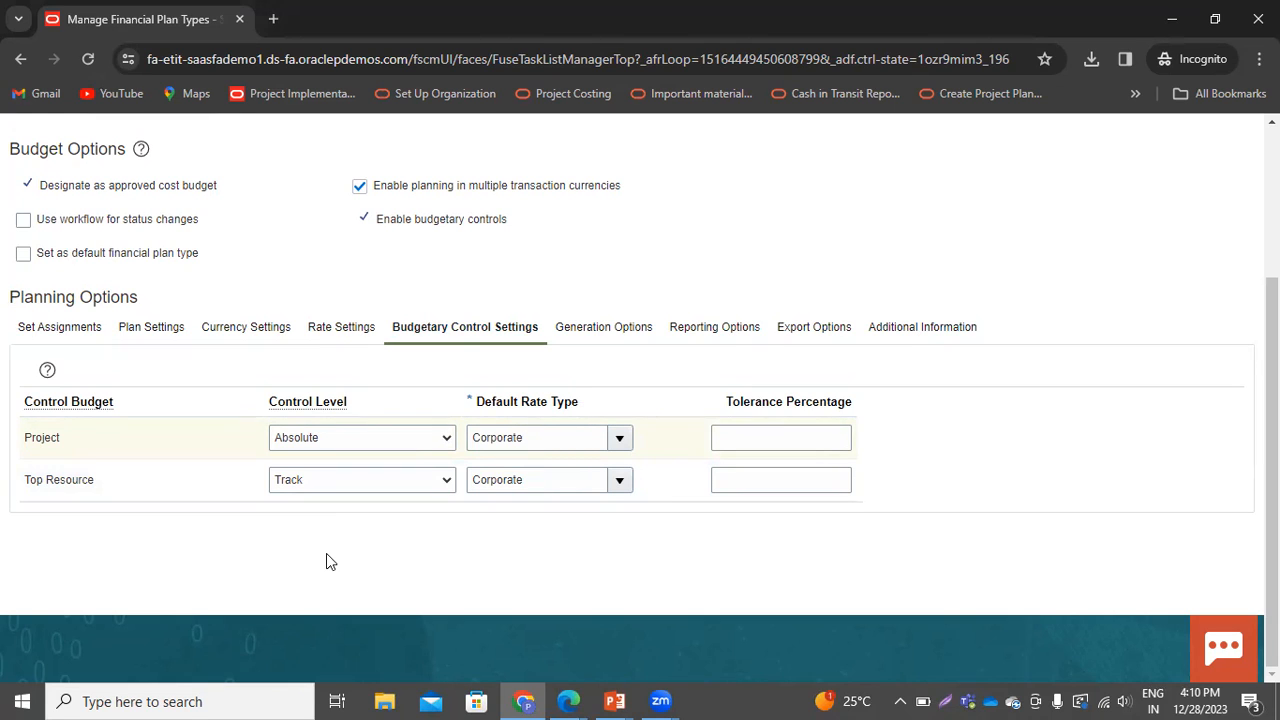
click(356, 437)
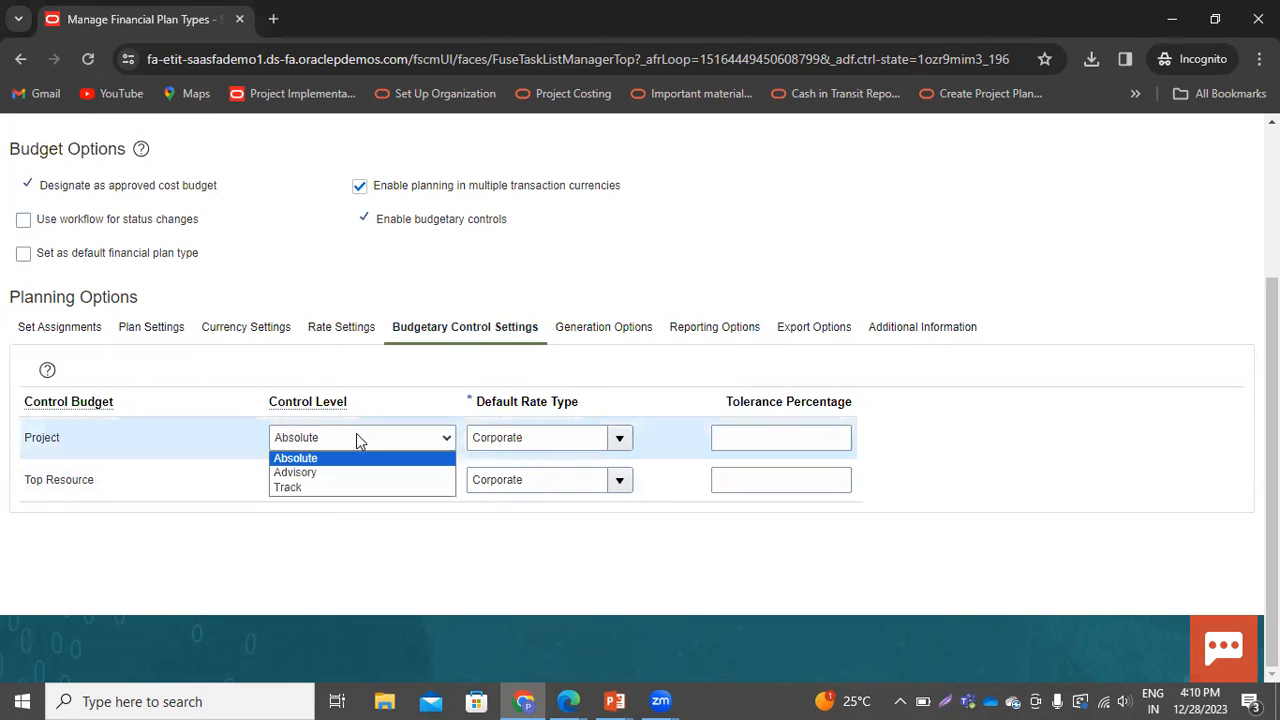
click(299, 553)
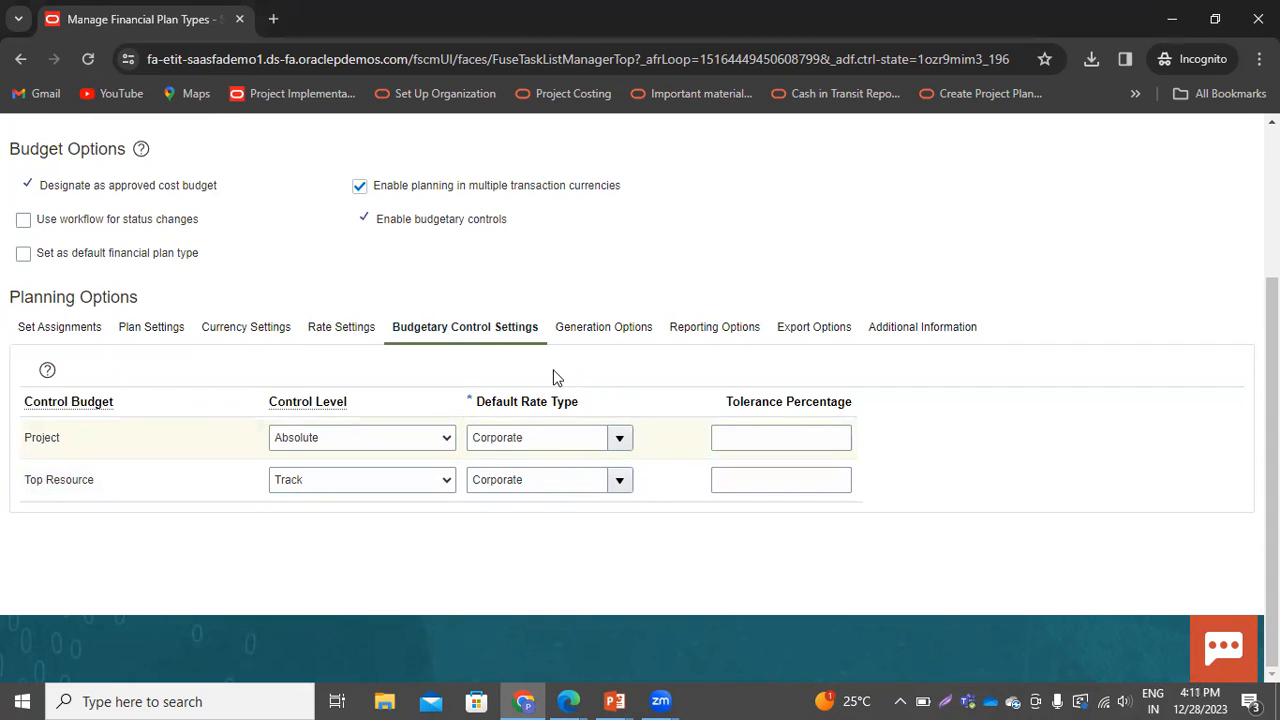
click(617, 438)
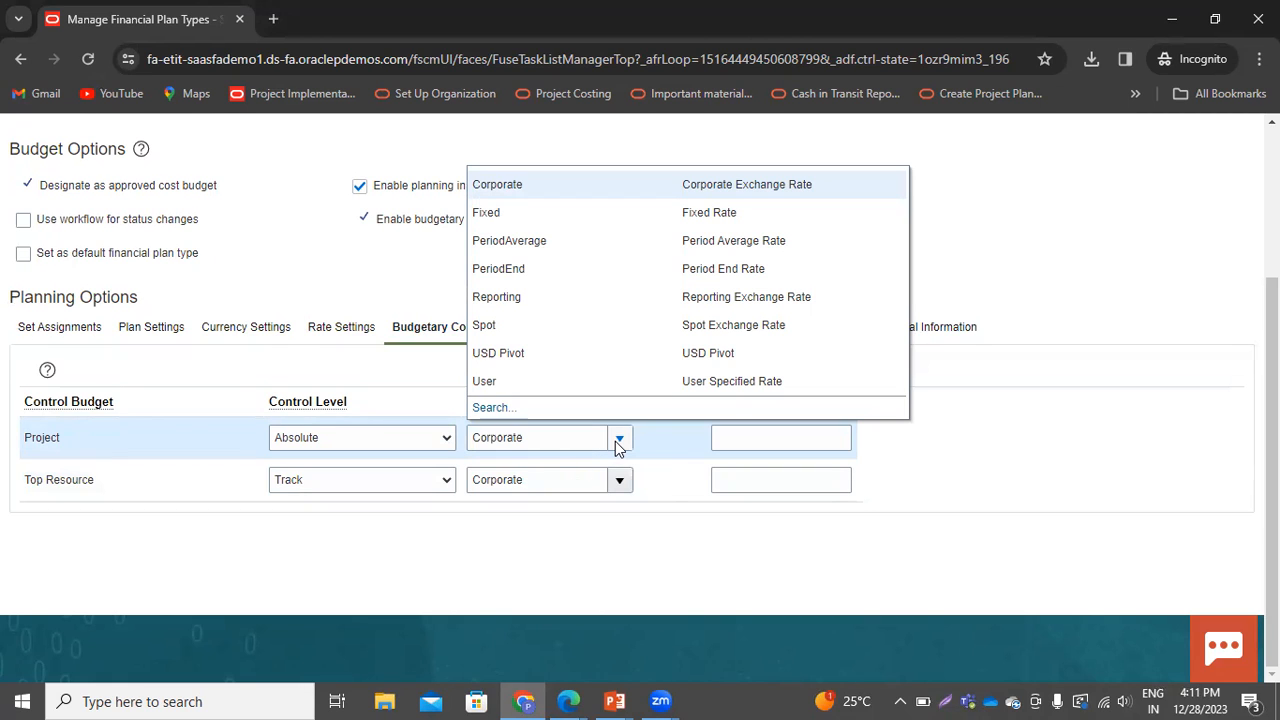
click(545, 535)
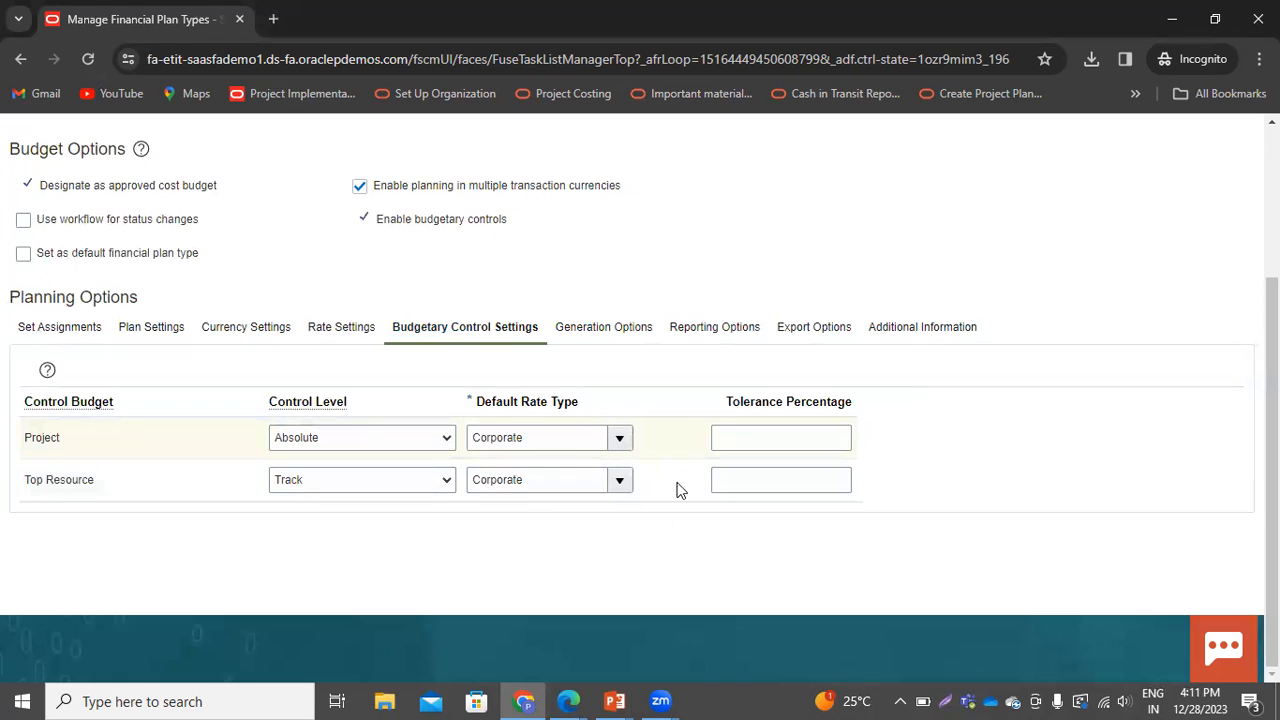
View the Generation Options and Reporting Options tabs of the planning options
click(592, 333)
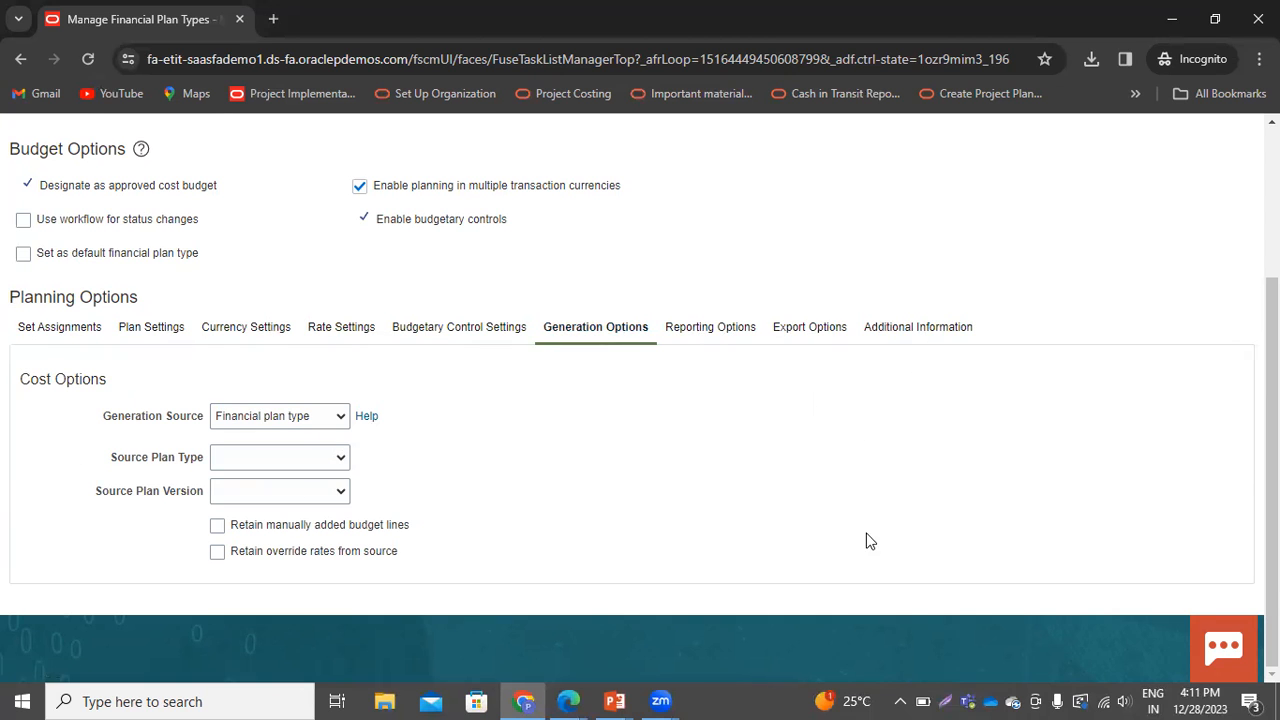
scroll(868, 537, up, 1)
click(696, 431)
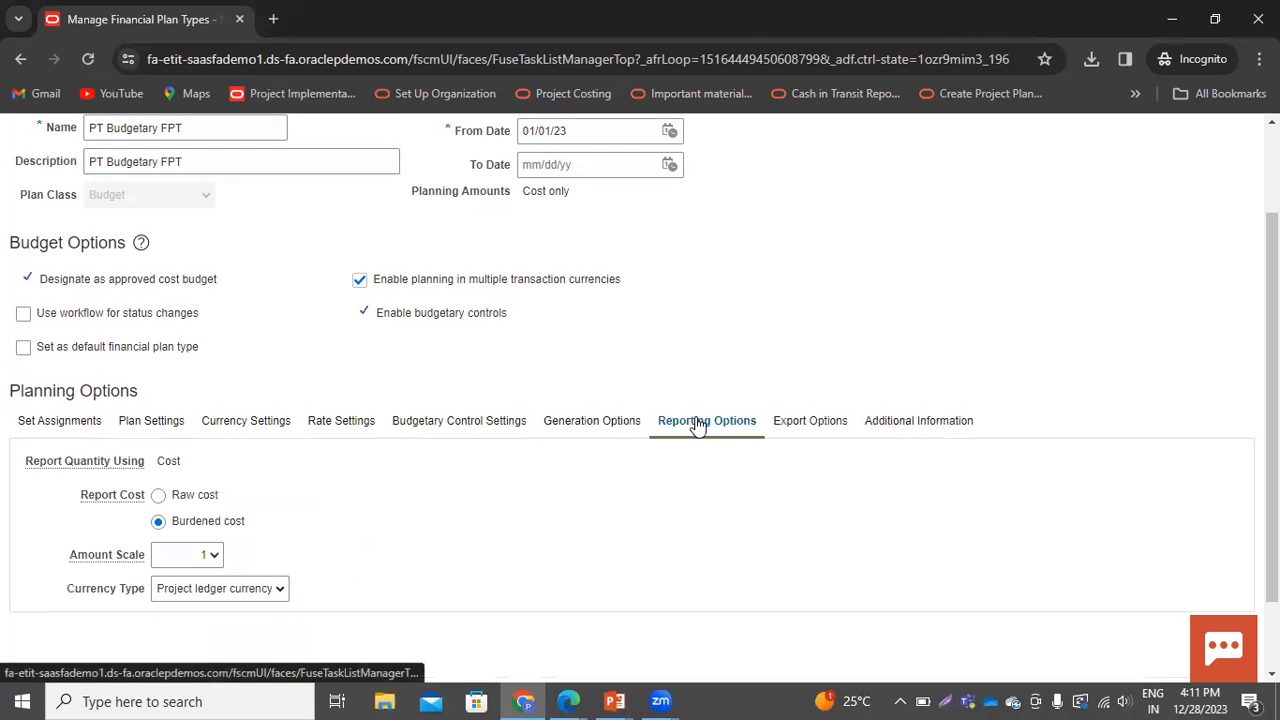
Save and close the PT Budgetary FPT plan type and finish managing financial plan types
scroll(930, 363, up, 1)
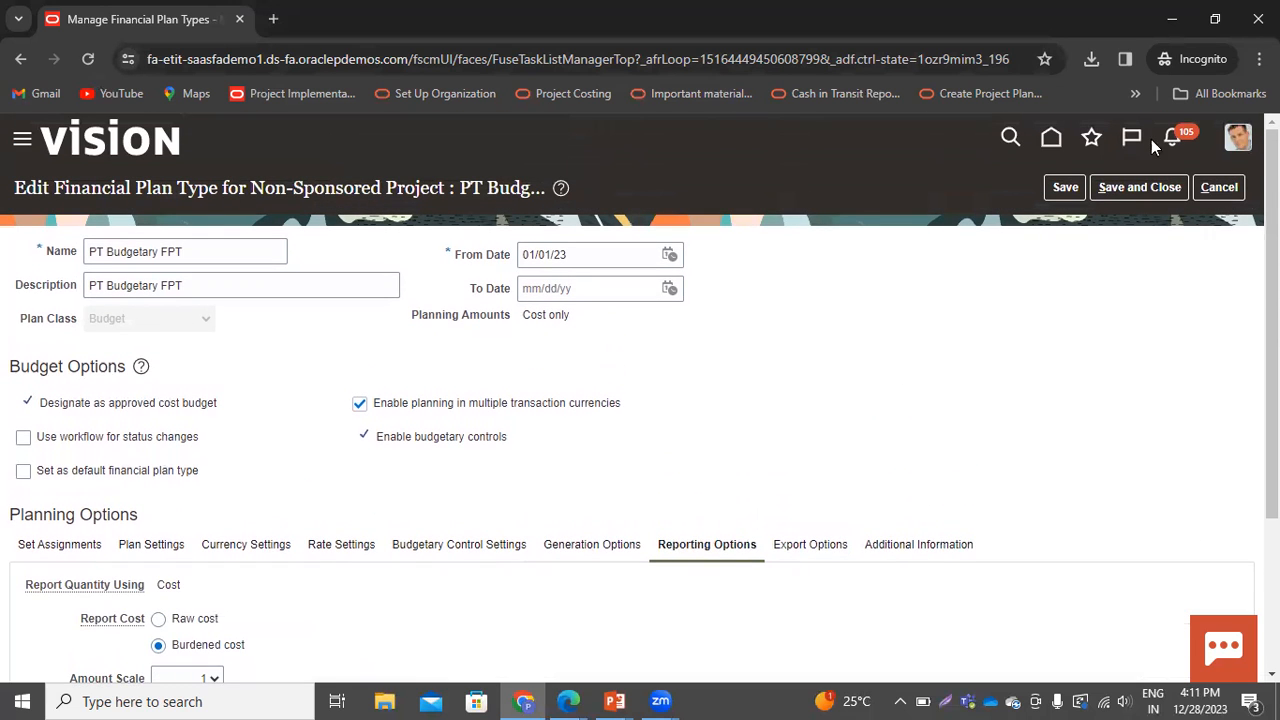
click(1116, 190)
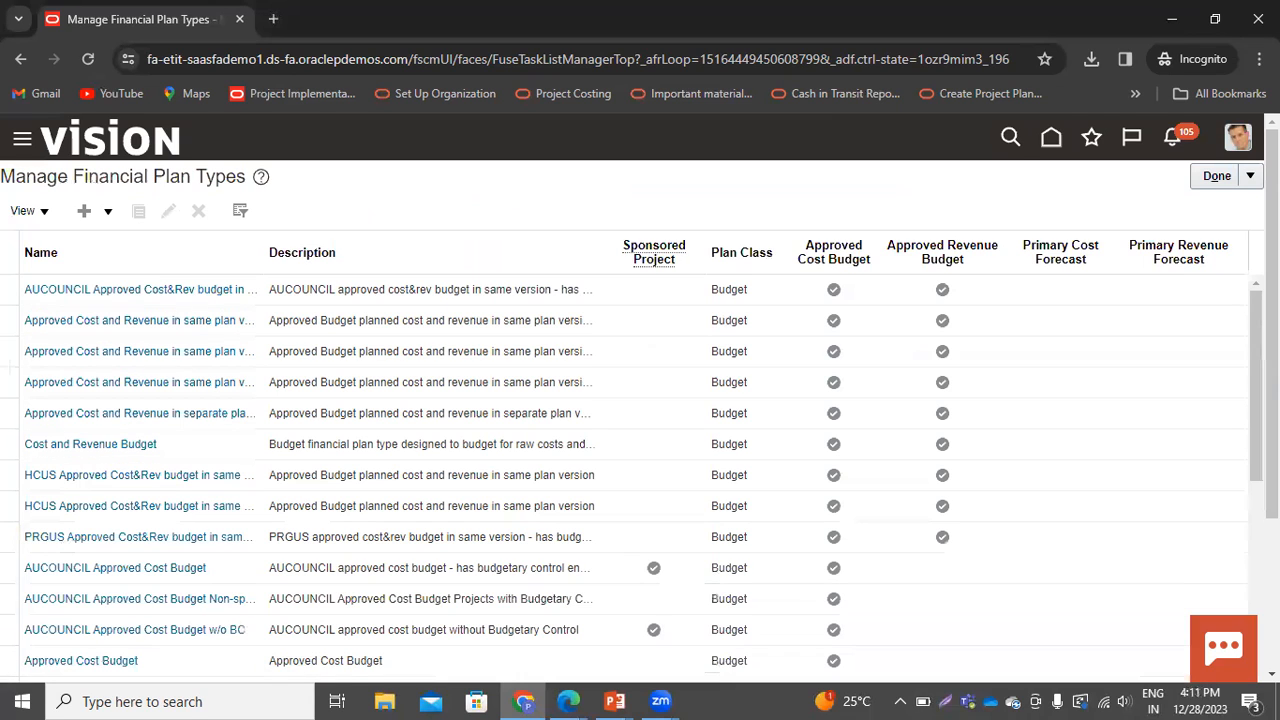
click(1212, 183)
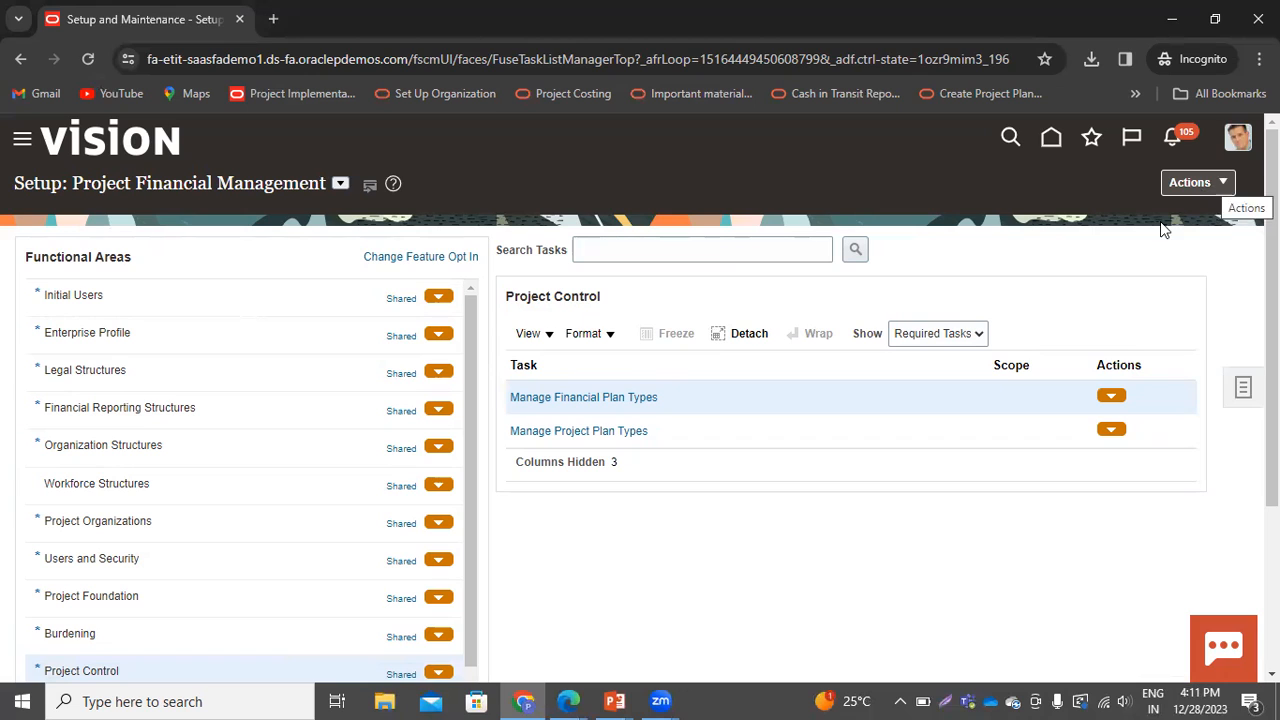
Search the setup tasks for "project tem"
click(603, 249)
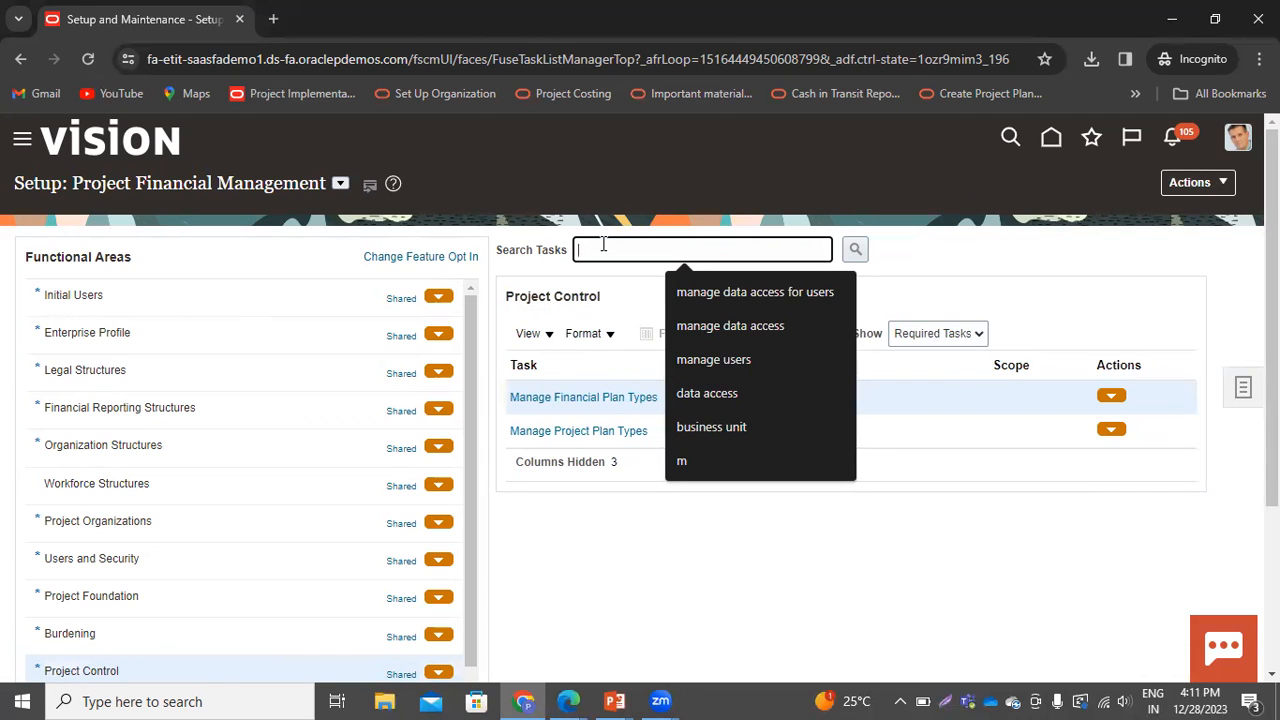
text(project tem)
key(Return)
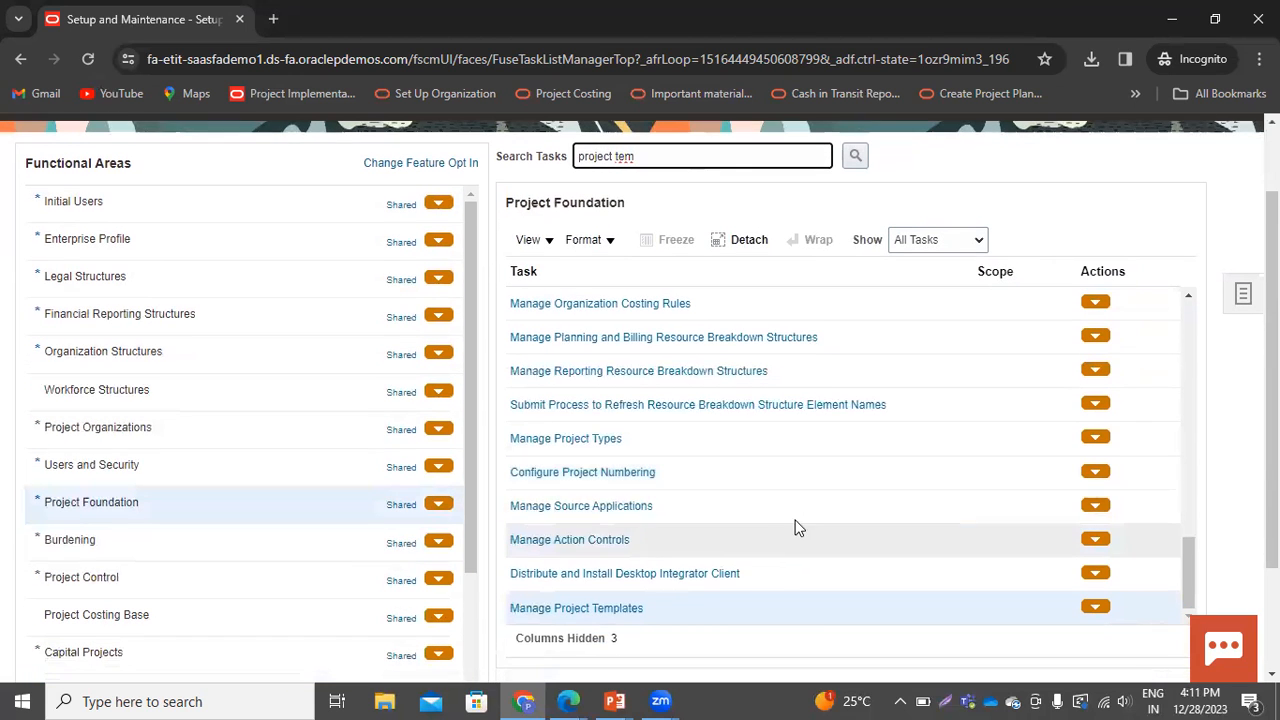
Open Manage Project Templates, start creating a new template, and name it Budgetary-01
click(564, 608)
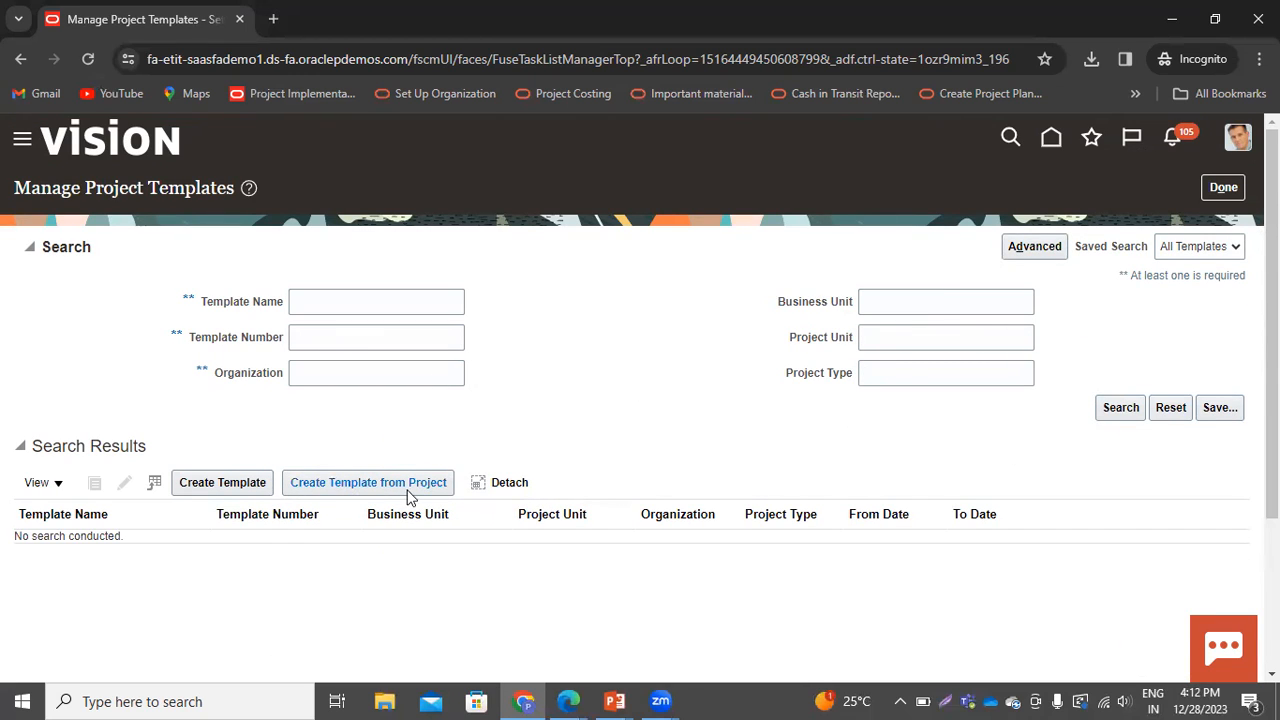
click(241, 488)
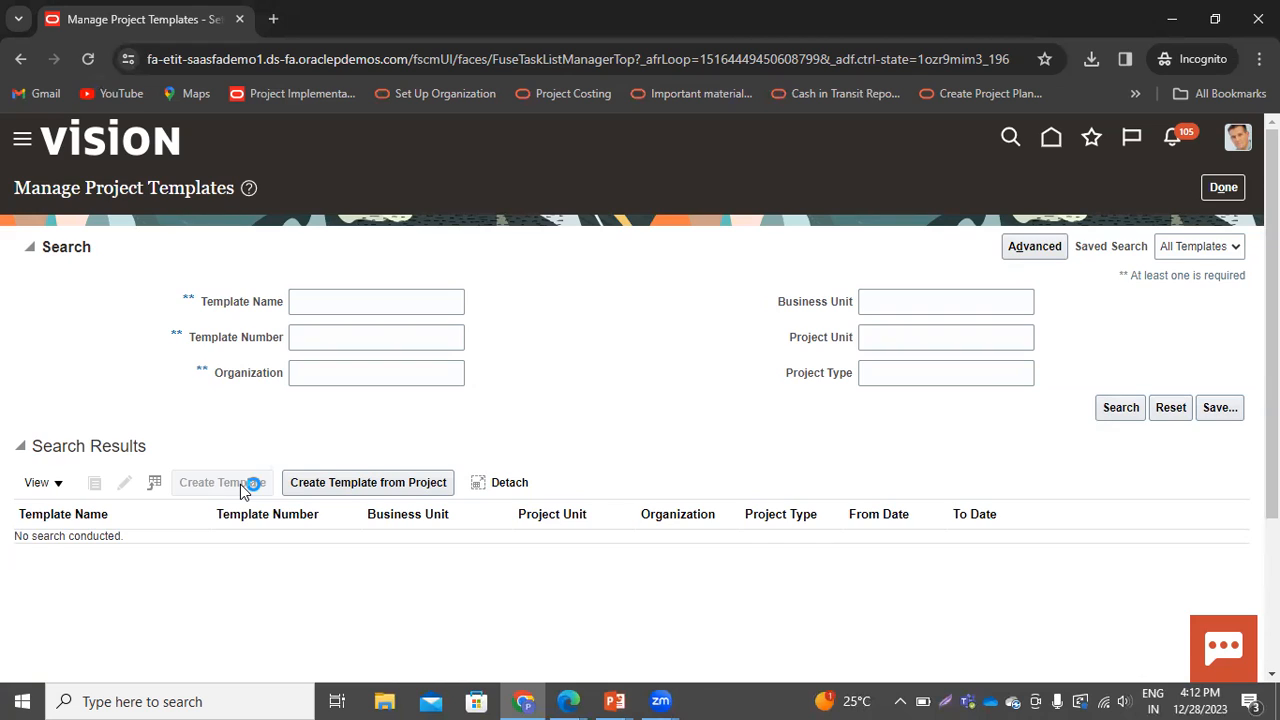
click(307, 298)
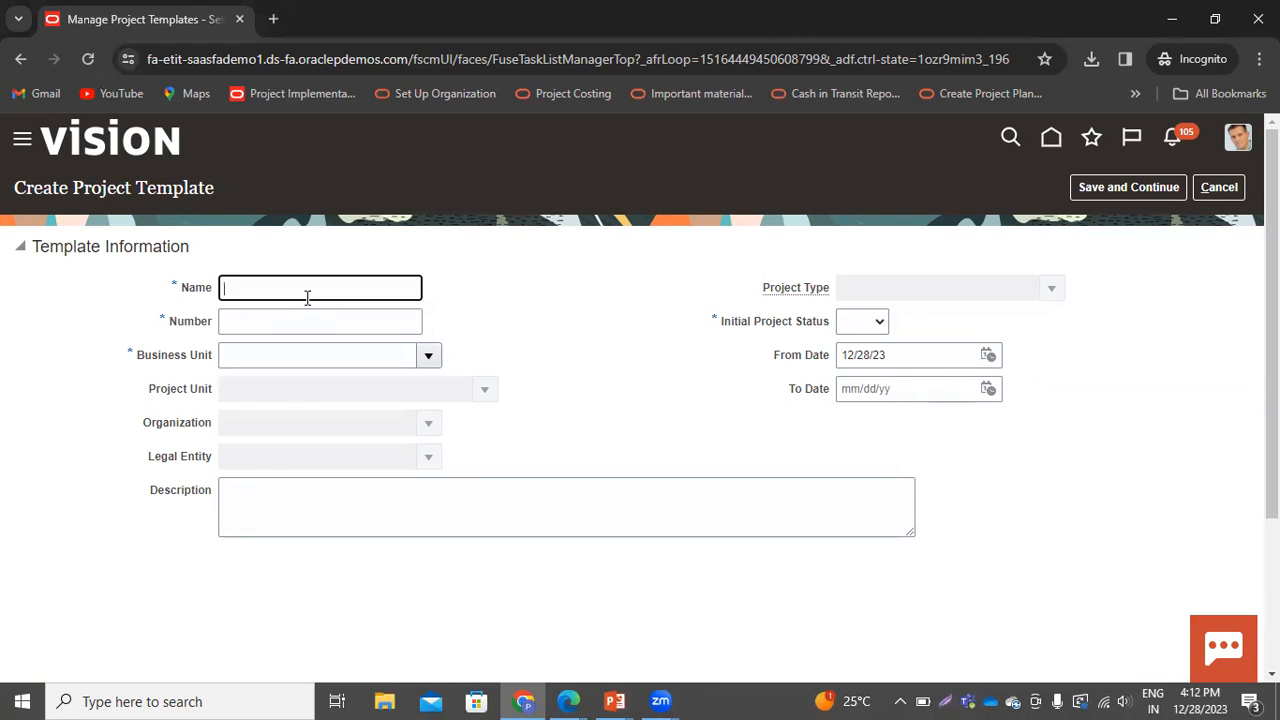
text(Budgetary -01)
Copy the template name and use it as the template number Budgetary-01
click(319, 265)
click(240, 320)
drag(305, 287, 195, 286)
key(ctrl+c)
click(243, 321)
key(ctrl+v)
Set the business unit to US1 Business Unit and the project unit to Consulting Services
click(430, 356)
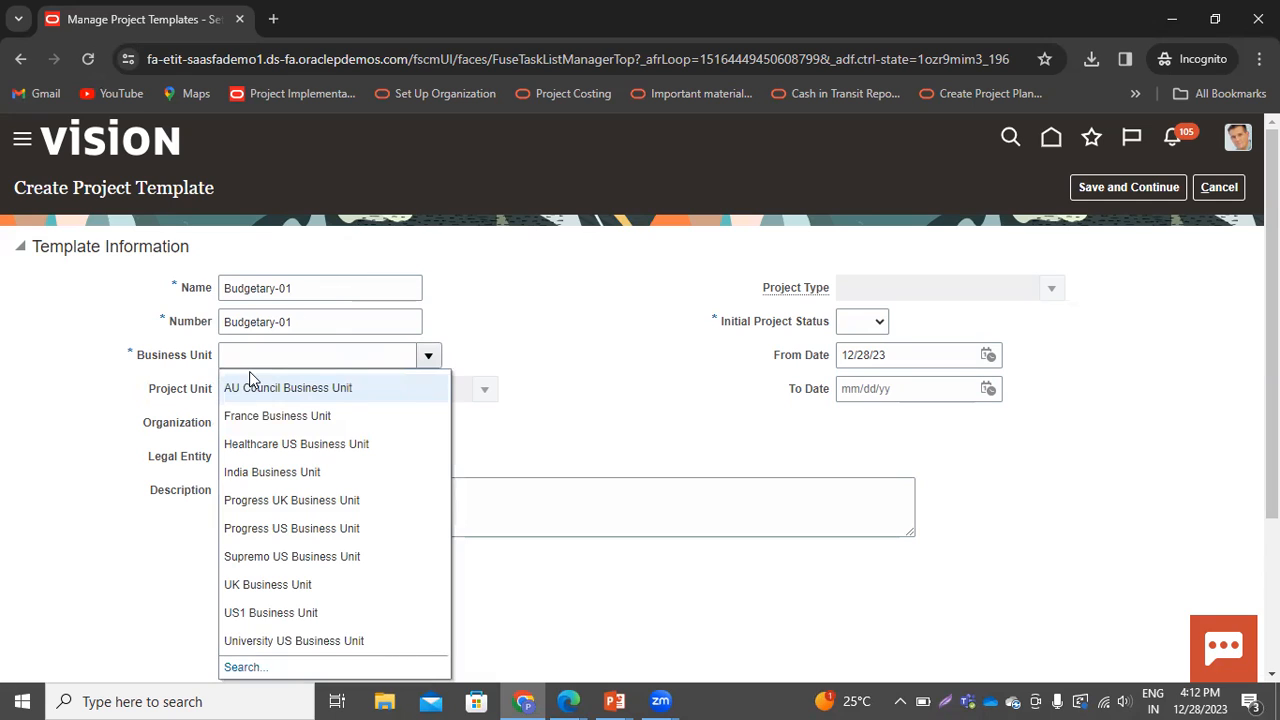
click(266, 612)
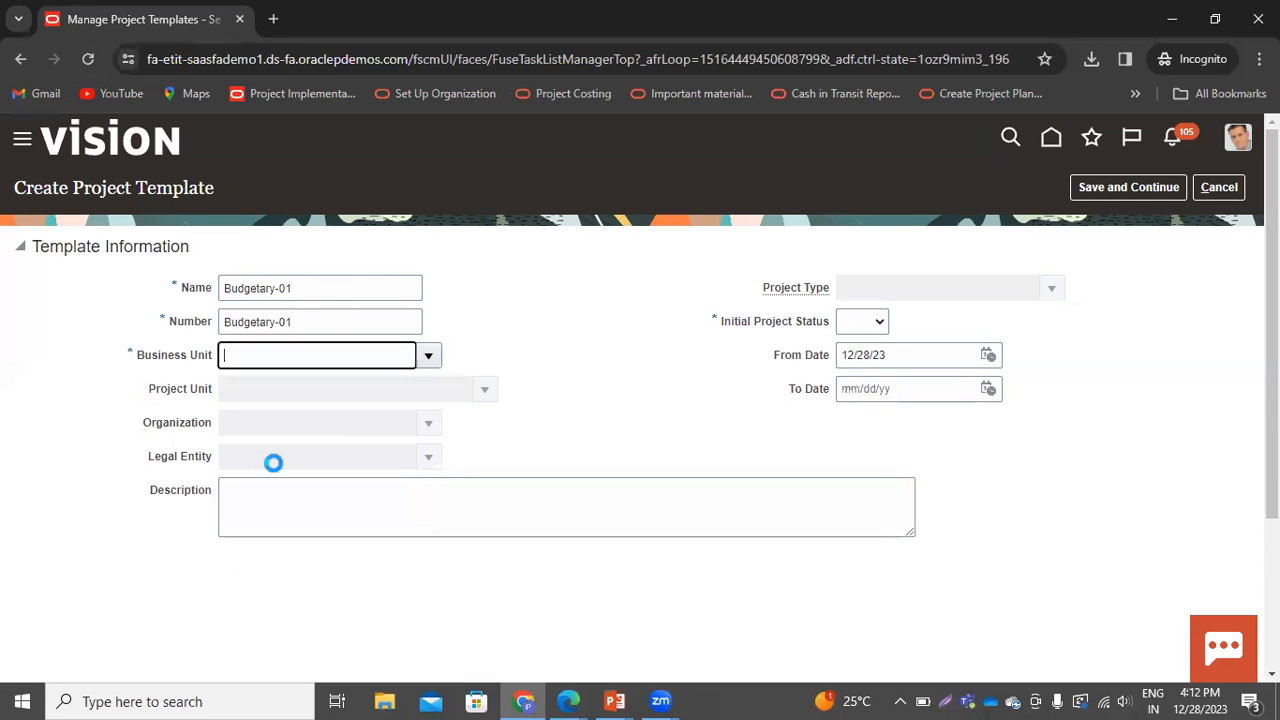
click(486, 391)
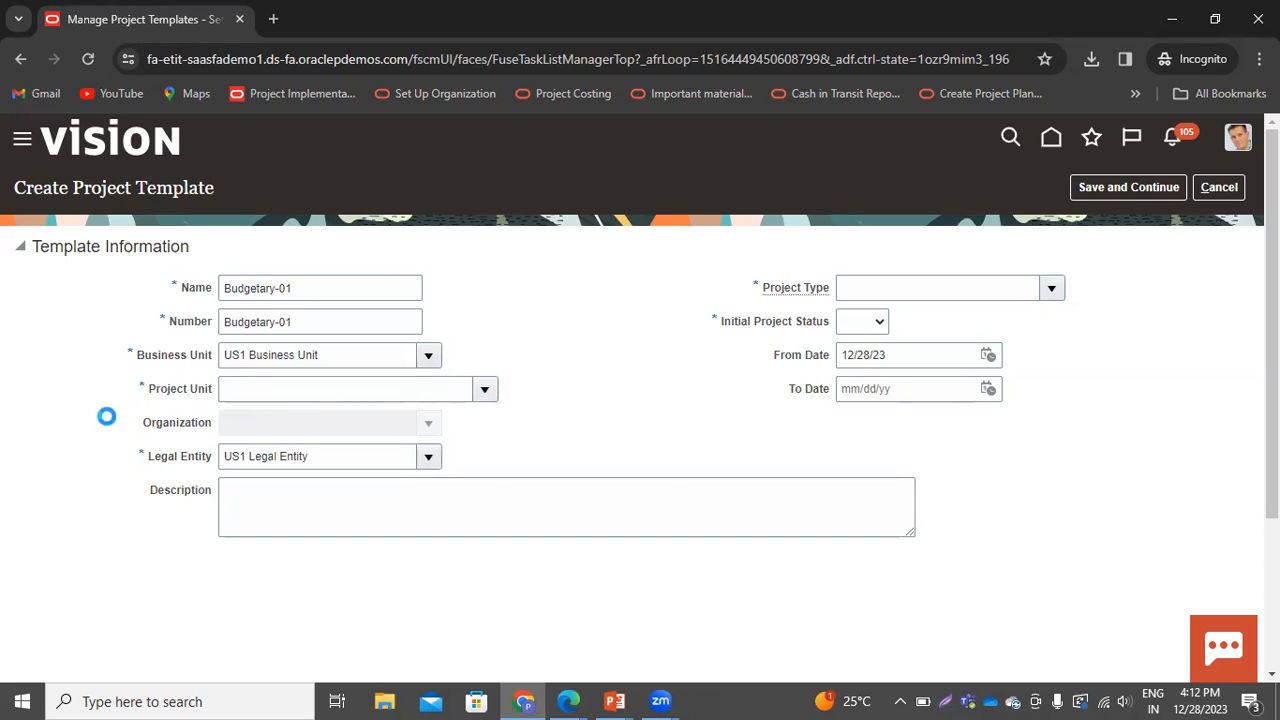
click(362, 428)
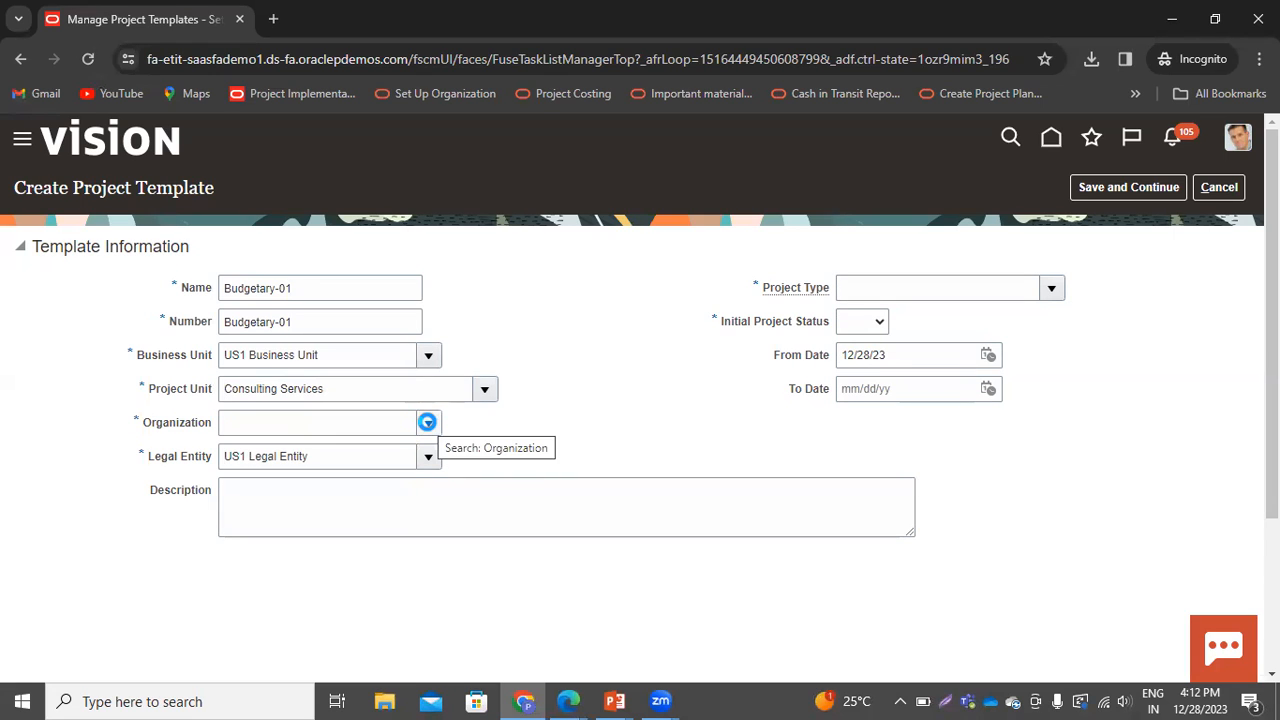
Search for organizations starting with "Con" and select Consulting US as the template's organization
click(427, 422)
scroll(592, 541, down, 2)
click(250, 516)
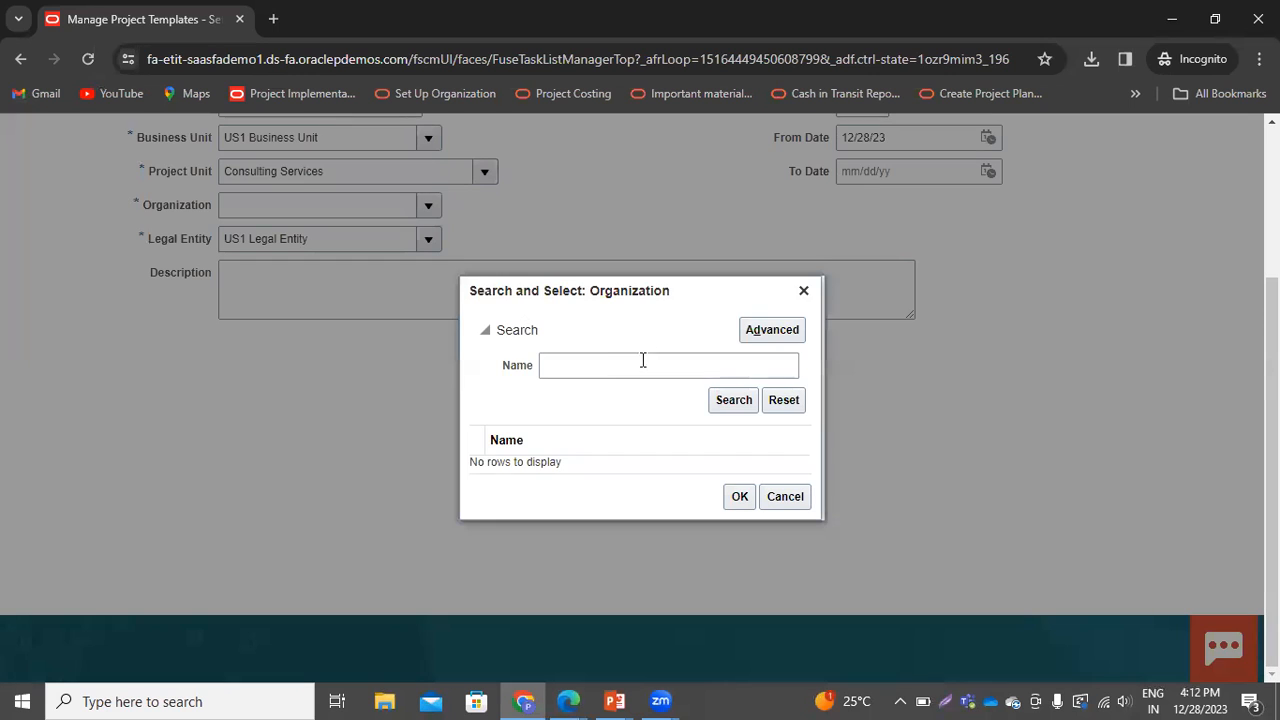
click(603, 364)
text(Con)
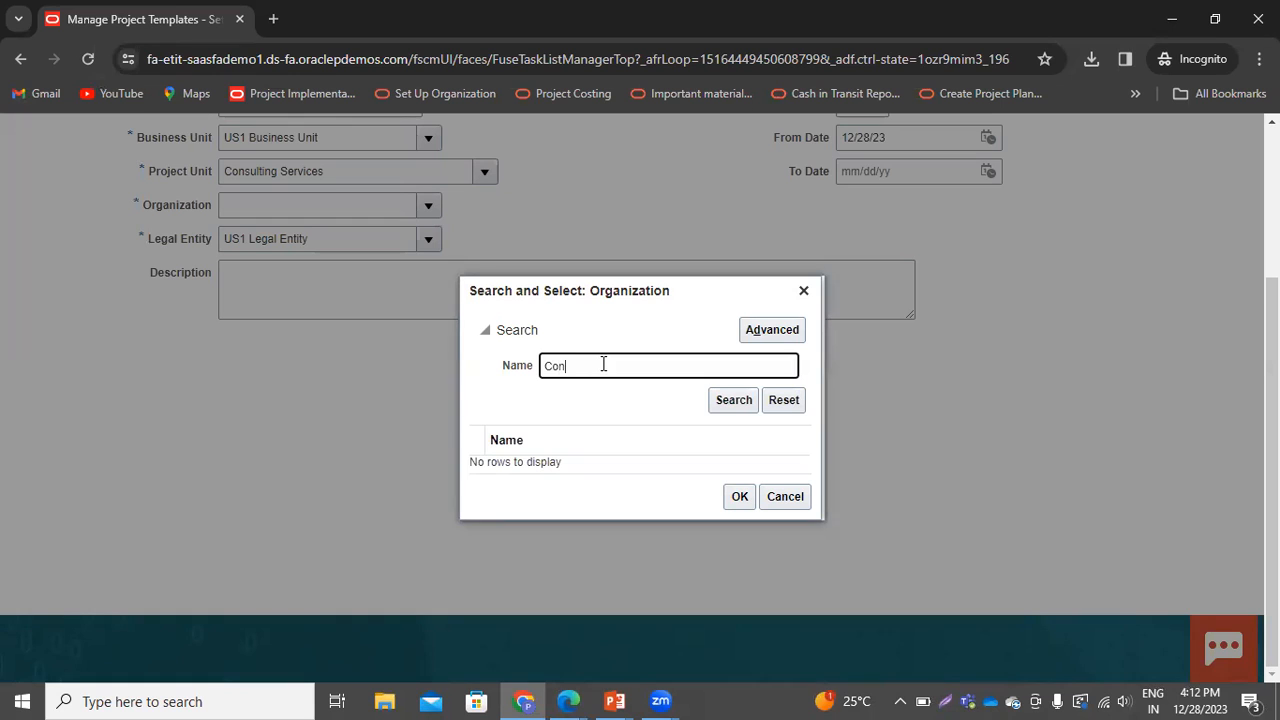
key(Return)
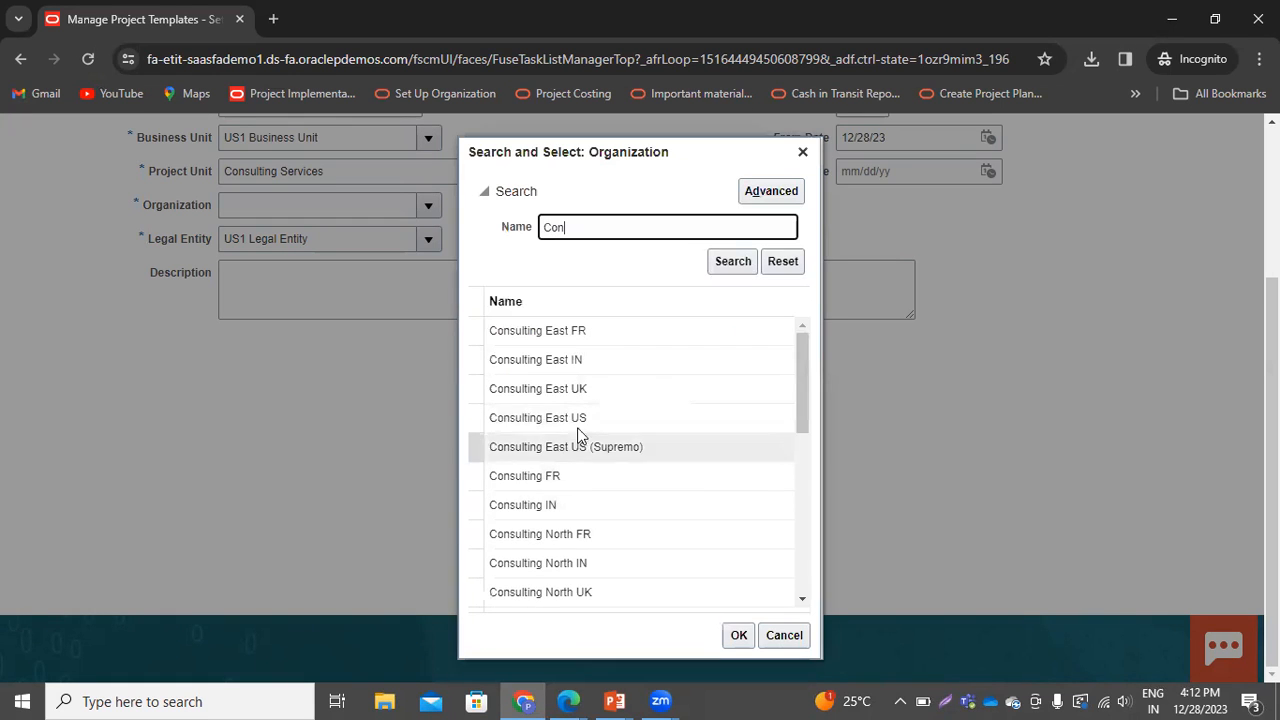
scroll(657, 517, down, 5)
click(543, 572)
click(738, 635)
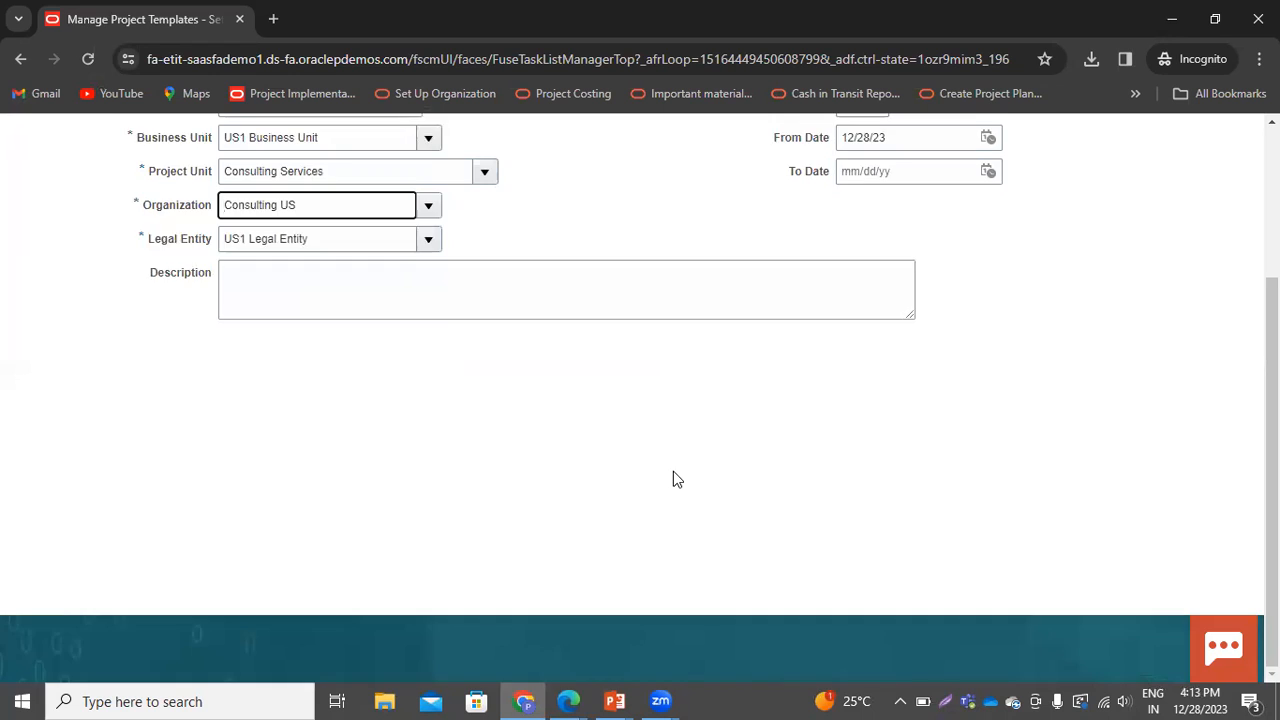
Set the project type to US Billable no Burden and the initial project status to Active
scroll(673, 471, up, 3)
click(1050, 288)
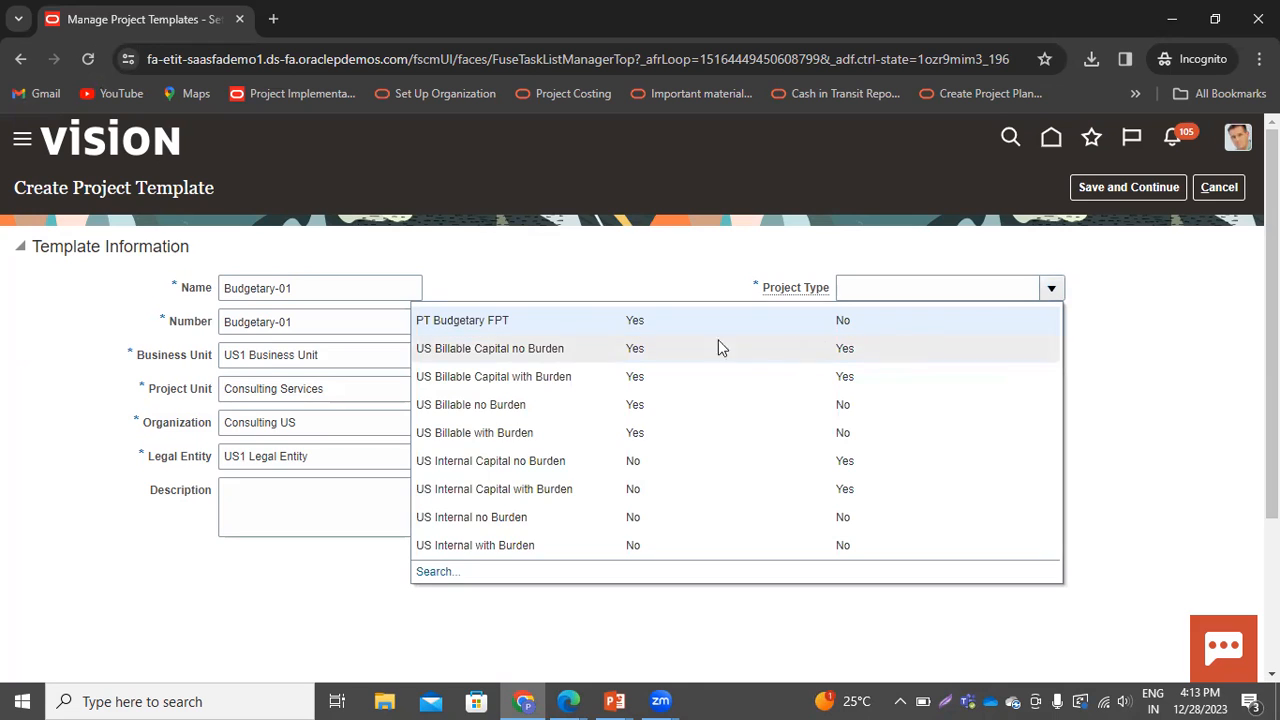
click(479, 406)
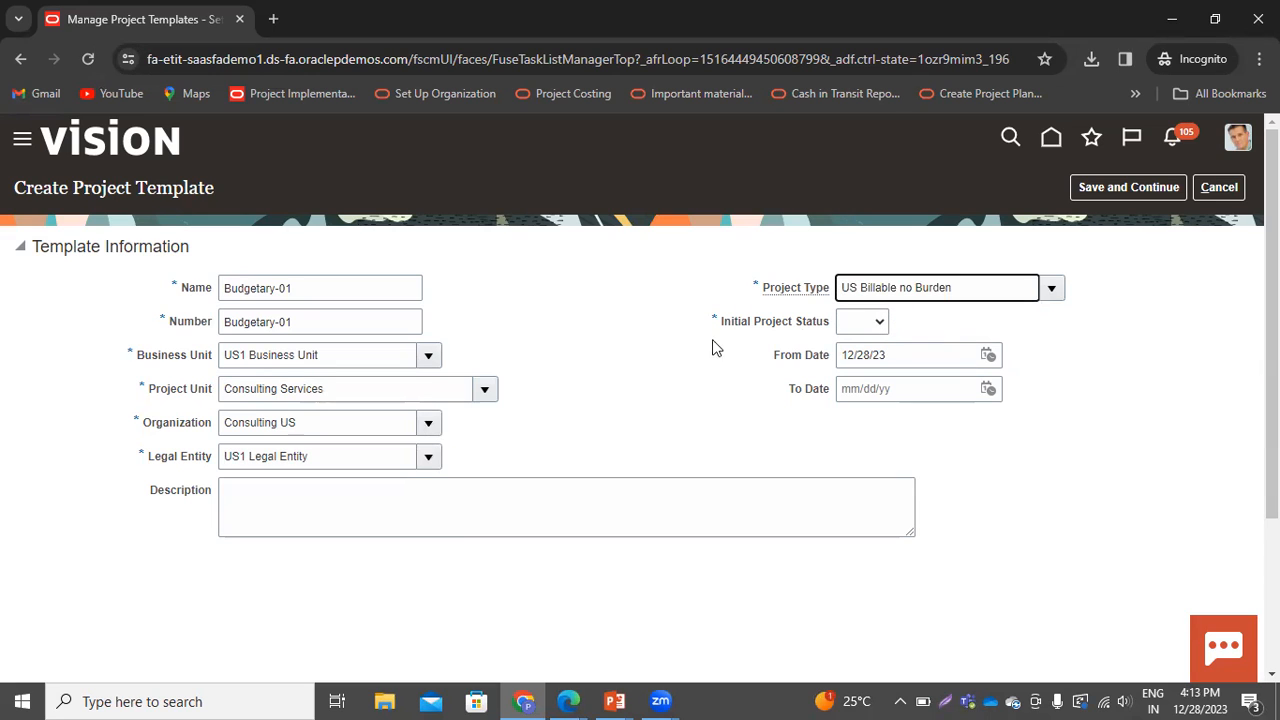
click(866, 324)
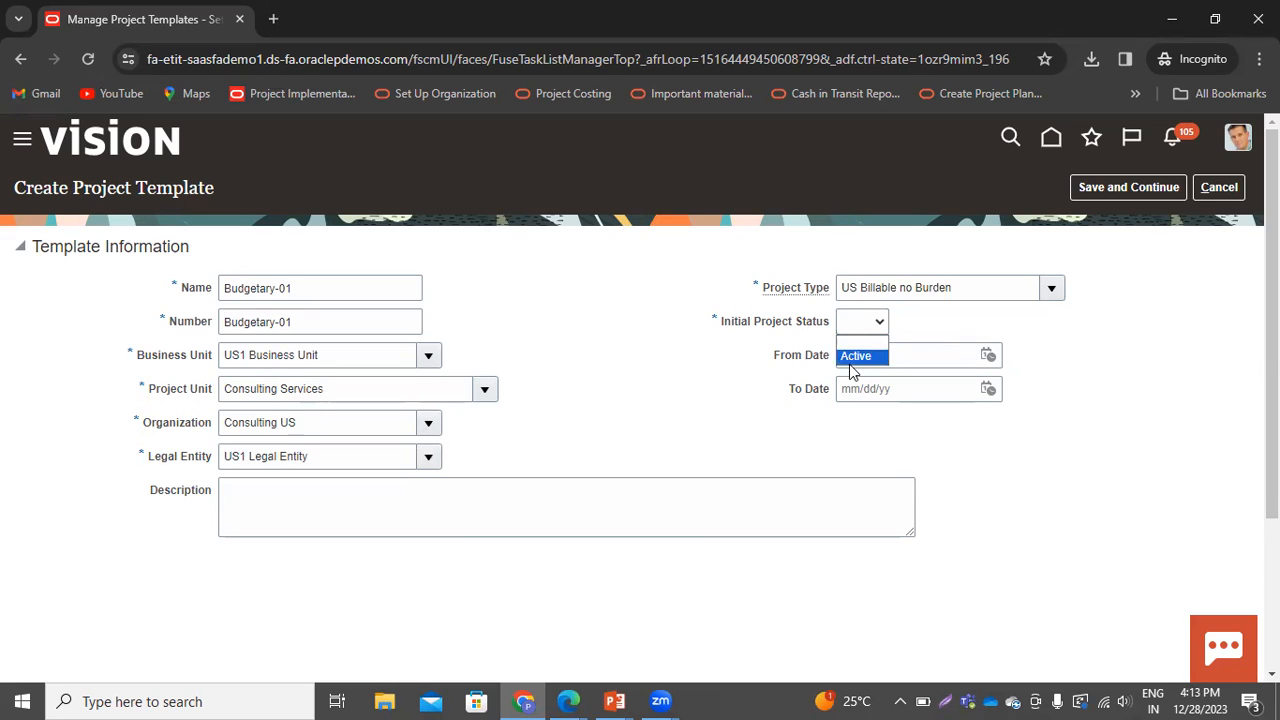
click(849, 356)
Set the From Date to 01/01/23 and save the template to continue editing it
click(988, 356)
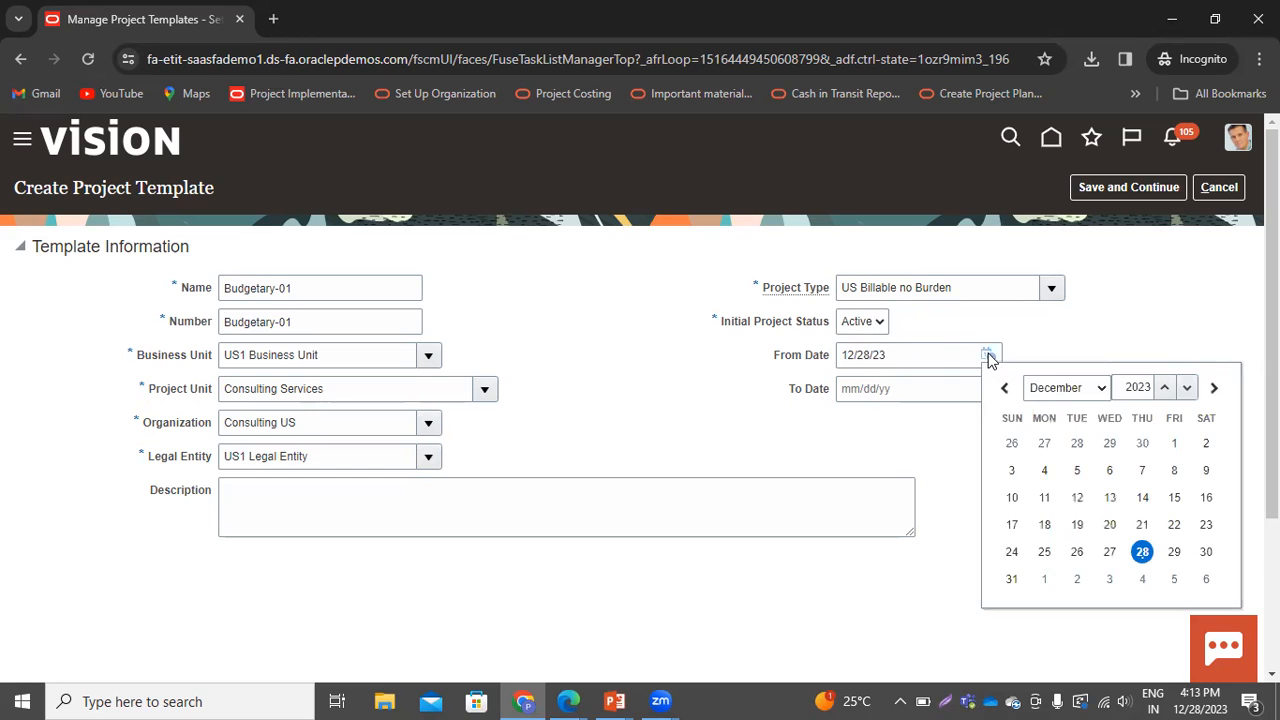
click(1048, 392)
click(1050, 408)
click(1011, 441)
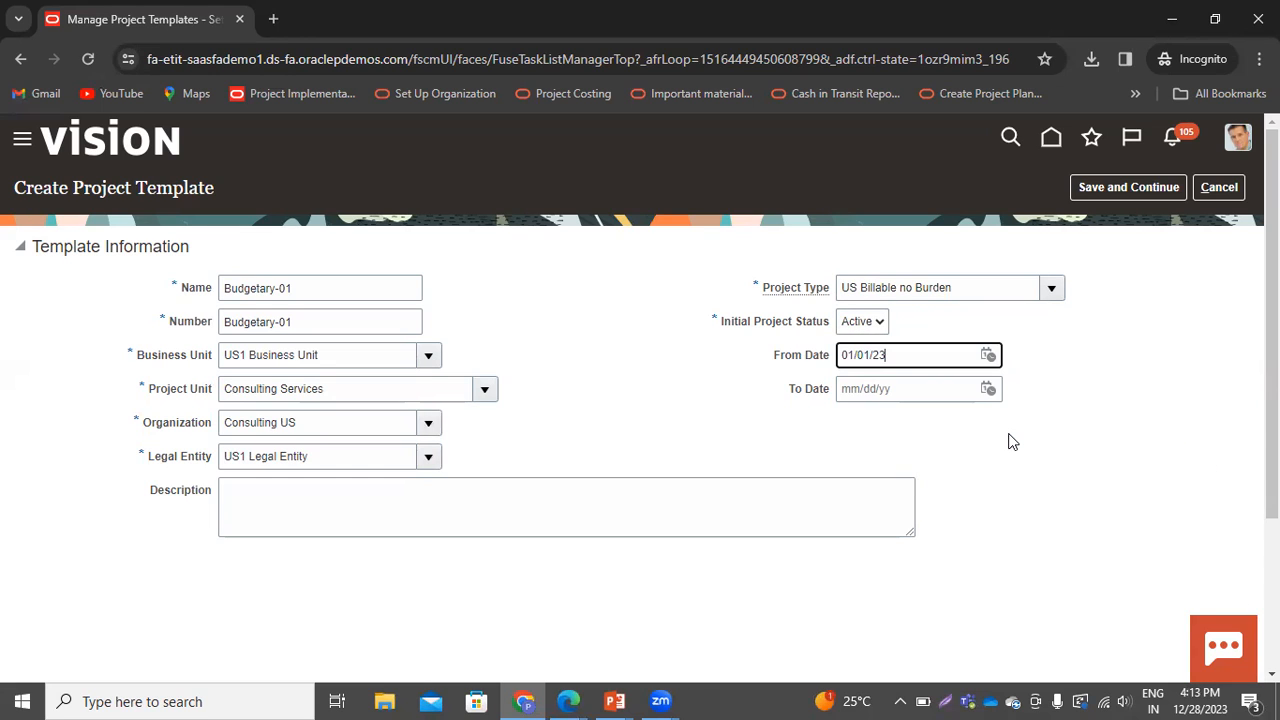
click(1124, 196)
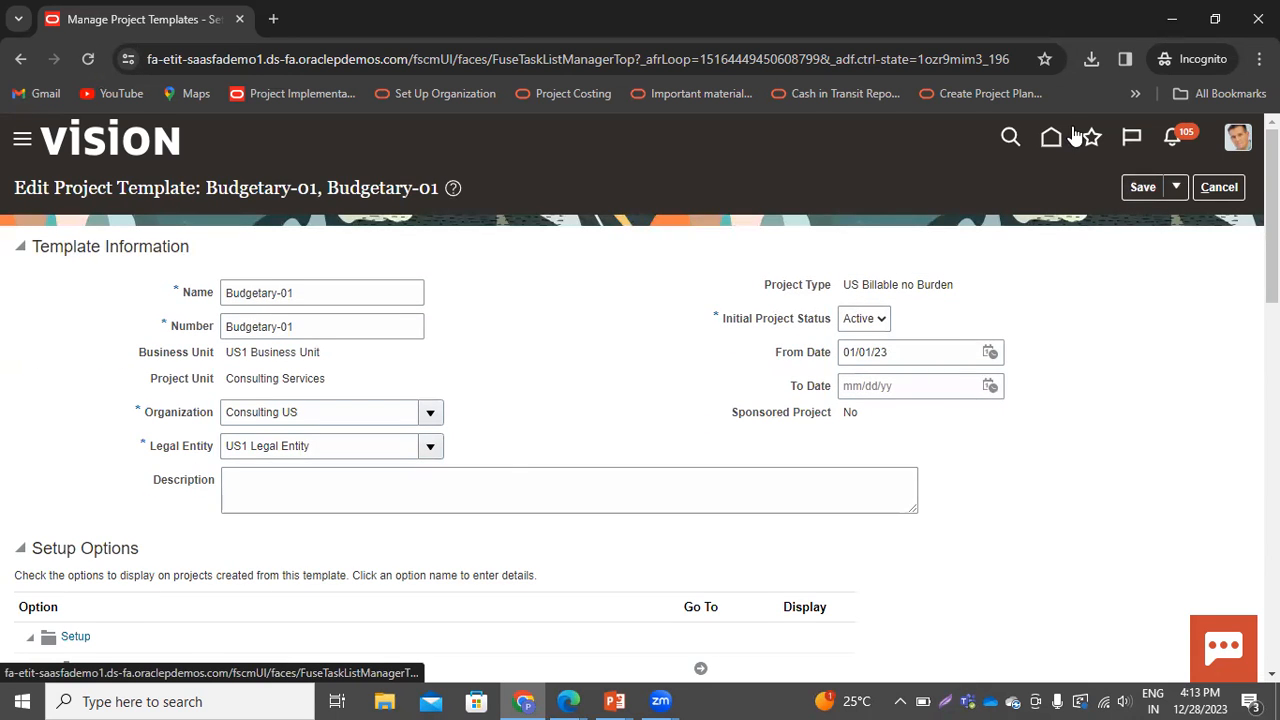
Open the template's Basic Information setup and enable budgetary control, accepting the confirmation
scroll(560, 183, down, 1)
scroll(375, 457, up, 1)
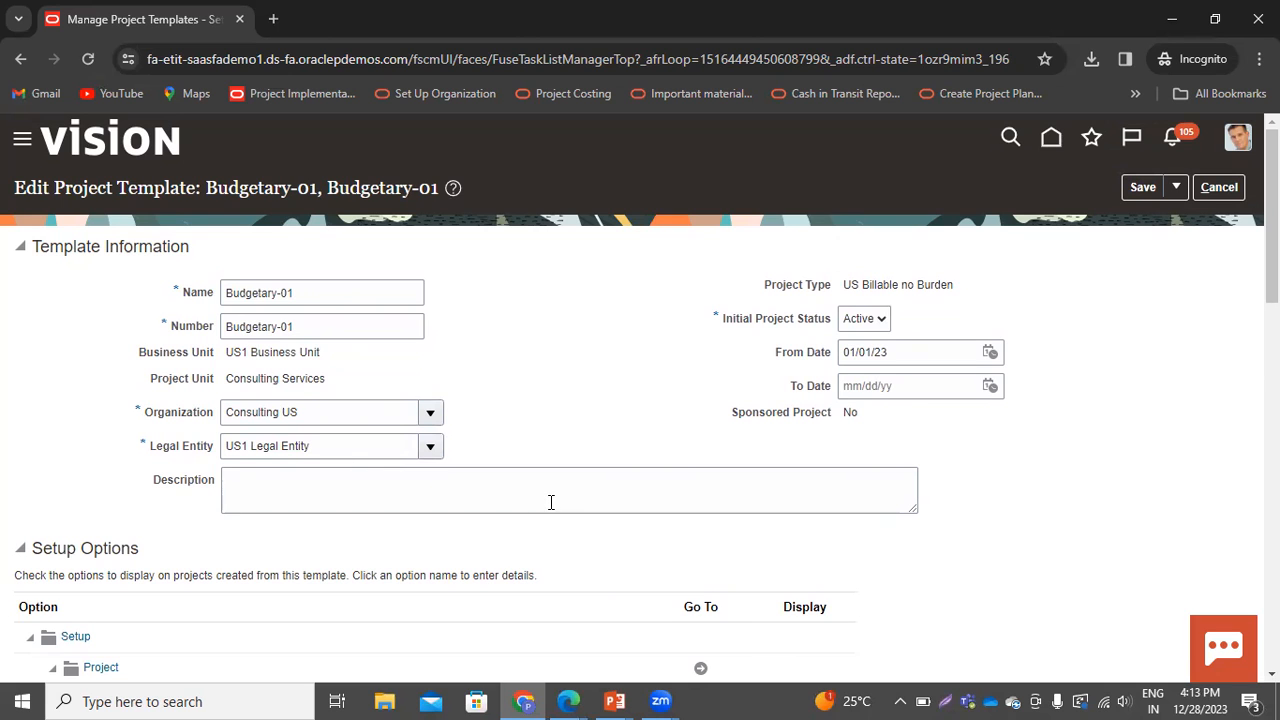
scroll(551, 502, down, 1)
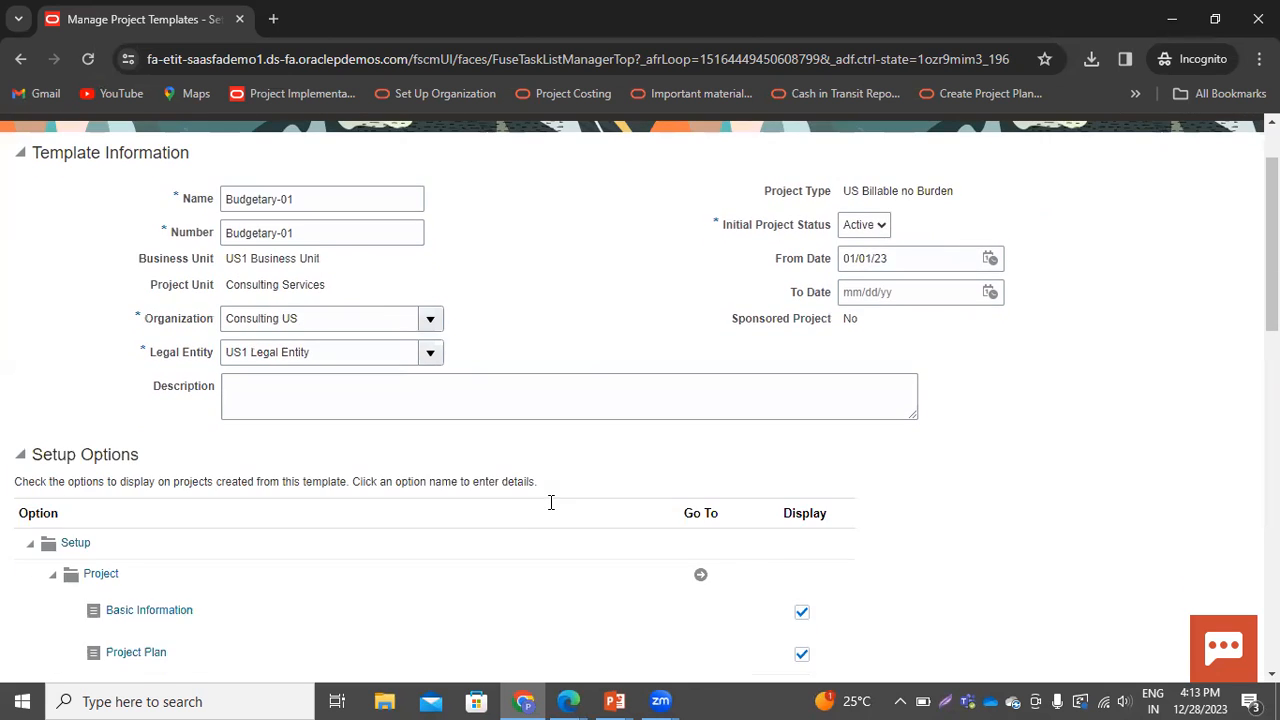
scroll(120, 484, down, 1)
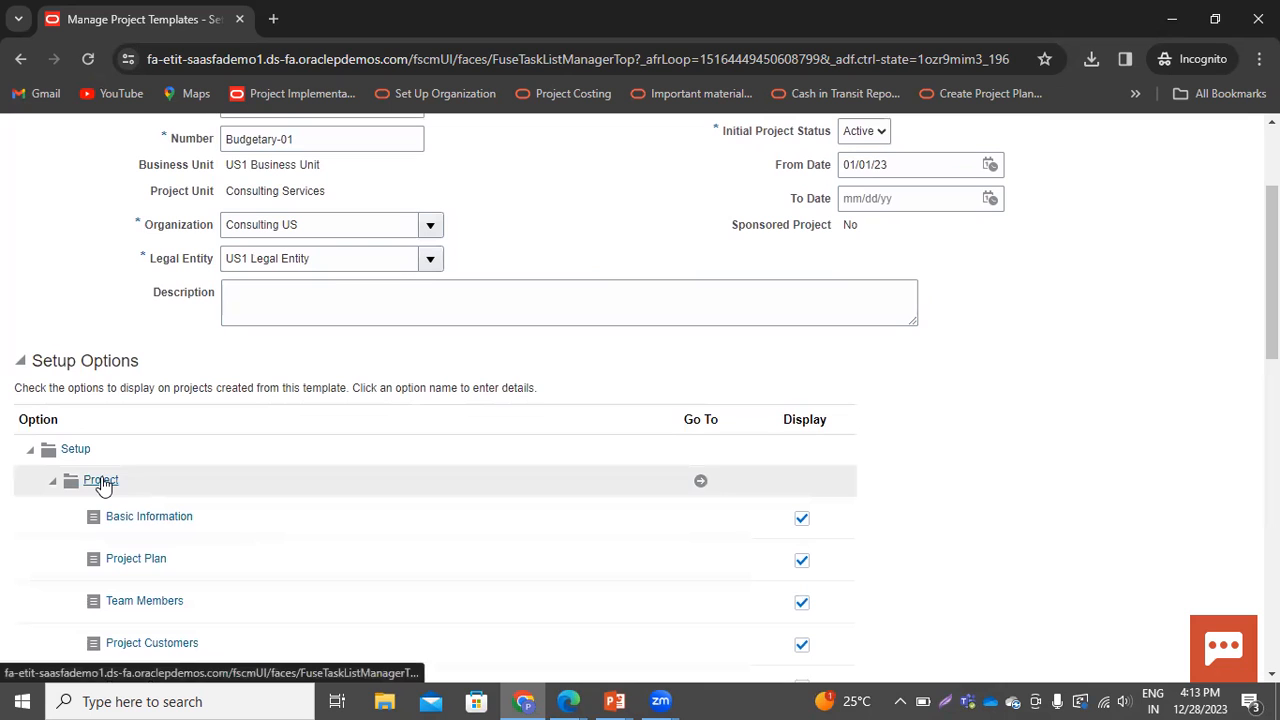
click(166, 518)
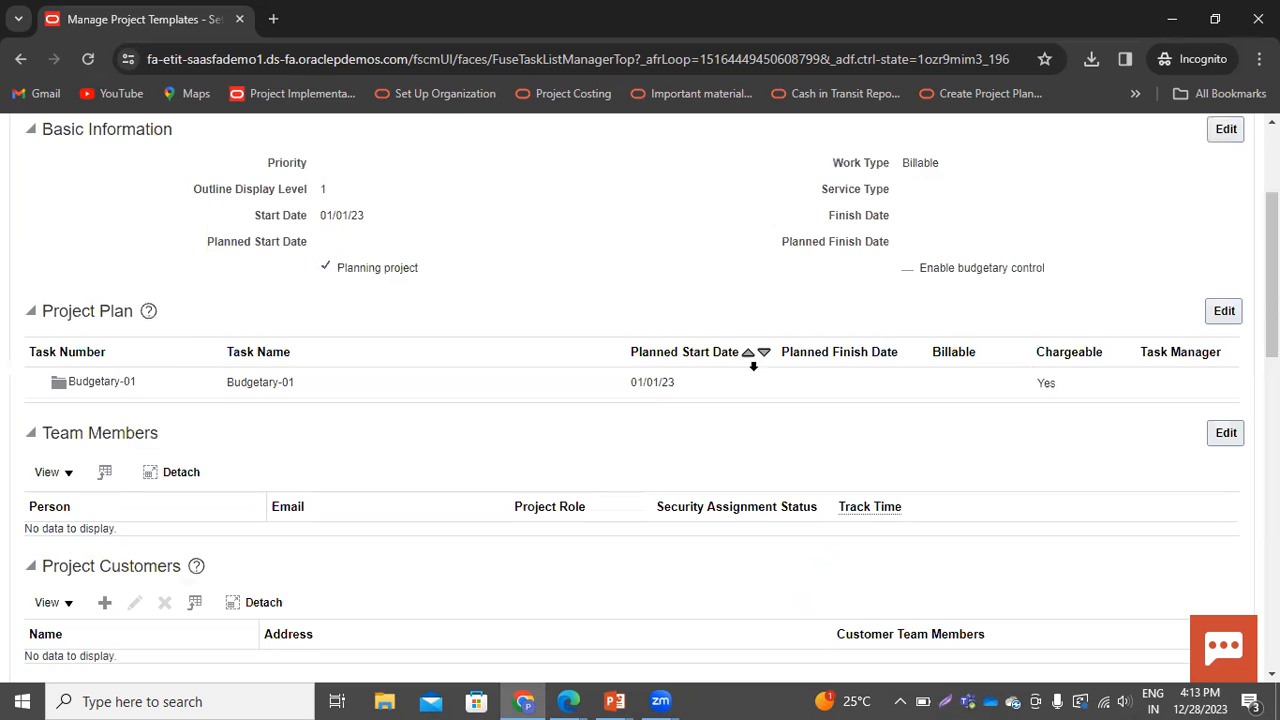
scroll(660, 415, up, 2)
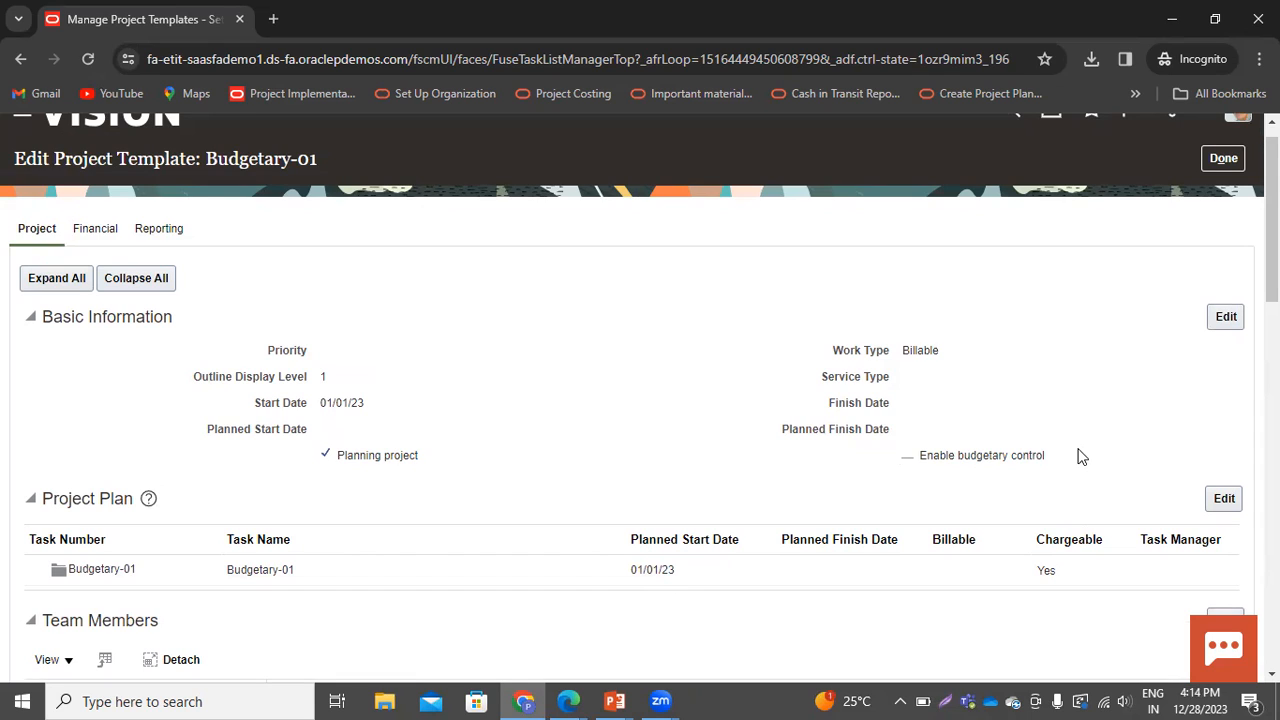
click(1228, 320)
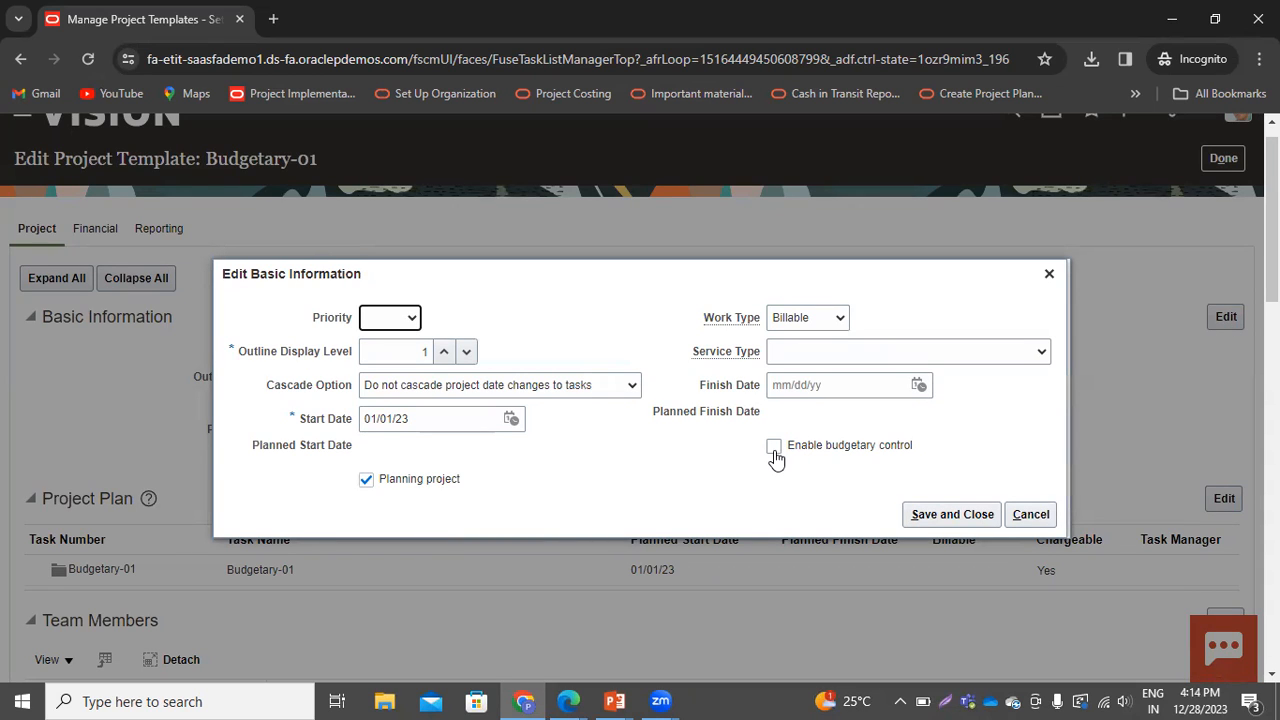
click(775, 448)
click(960, 522)
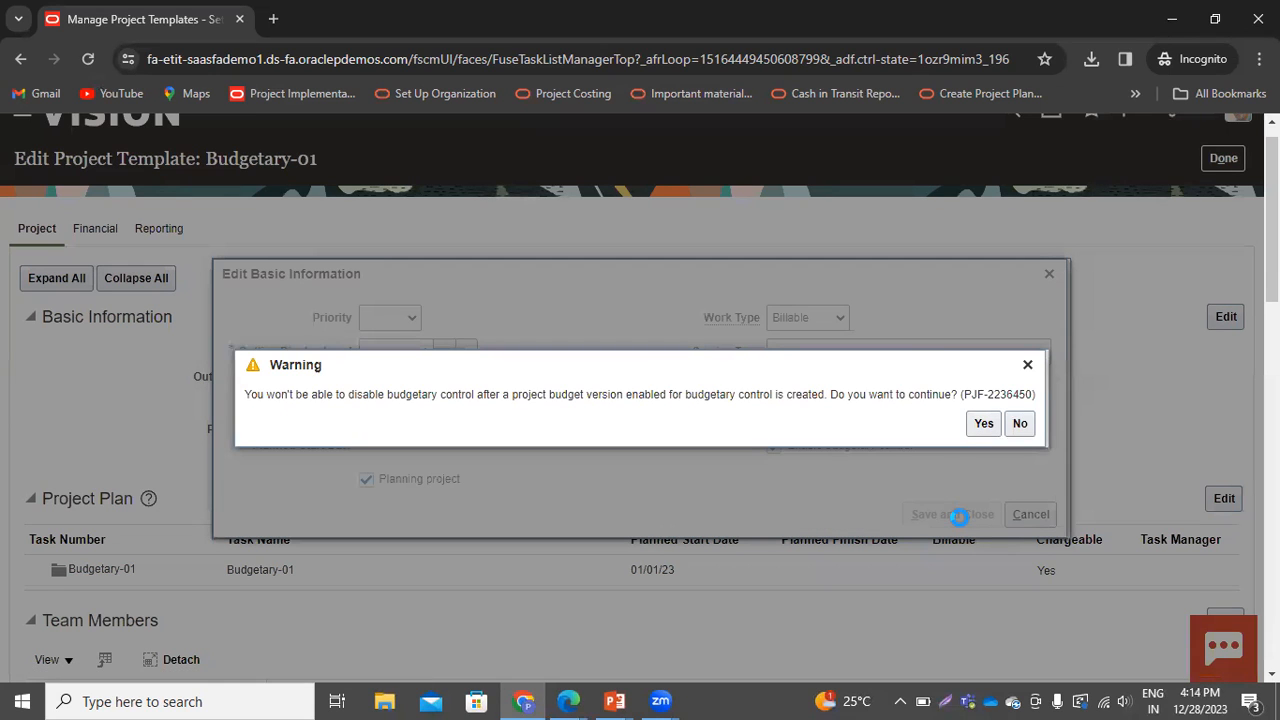
click(982, 425)
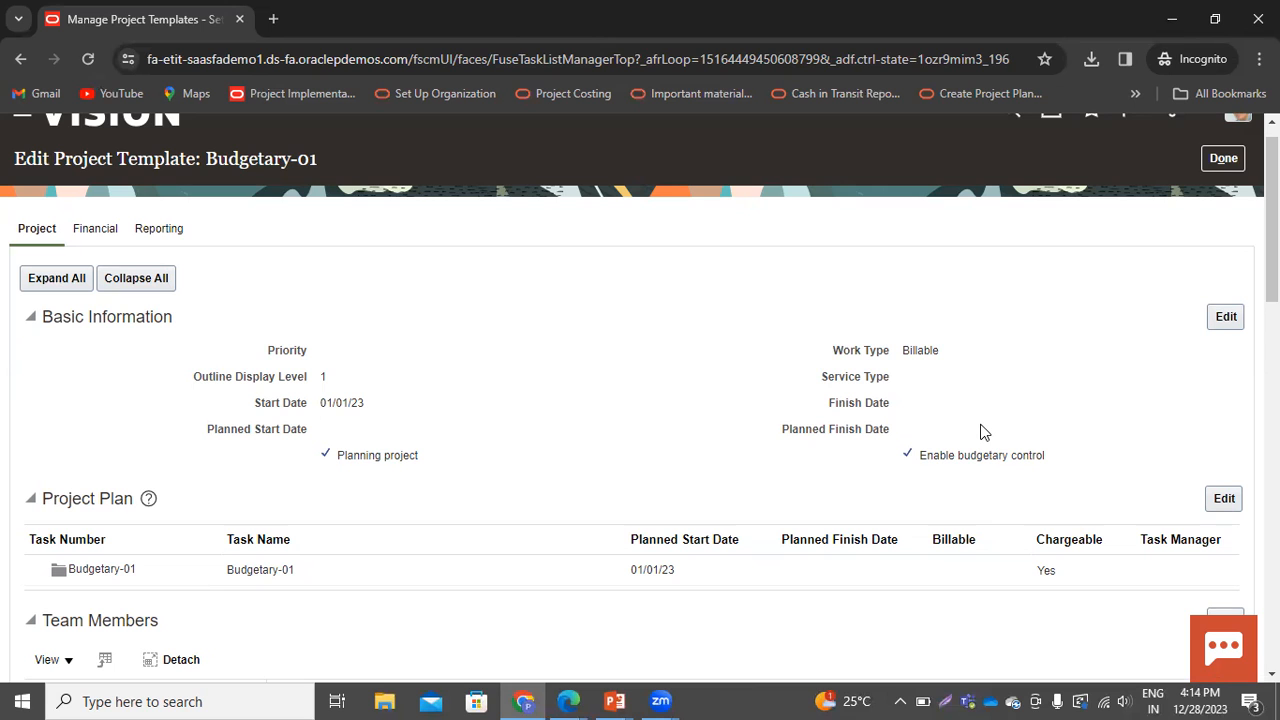
Add Cost Project Plan Type as the template's project plan type and save it
scroll(380, 378, down, 2)
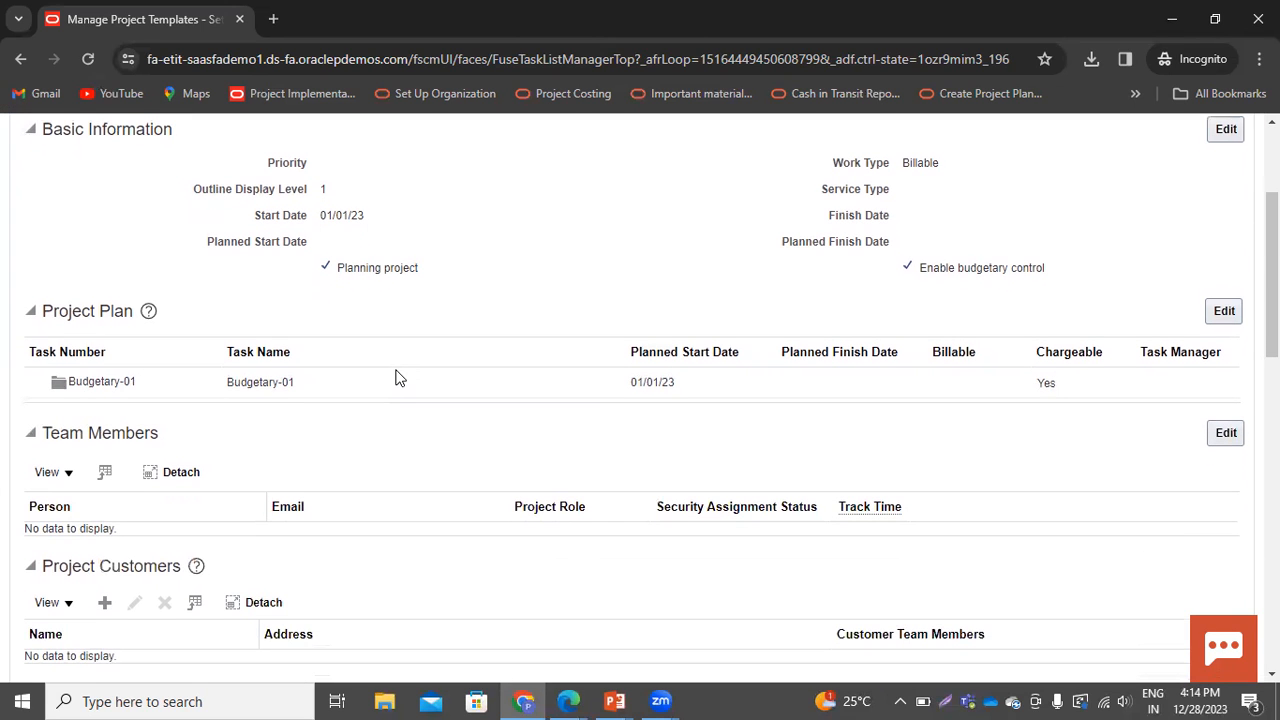
scroll(483, 378, down, 7)
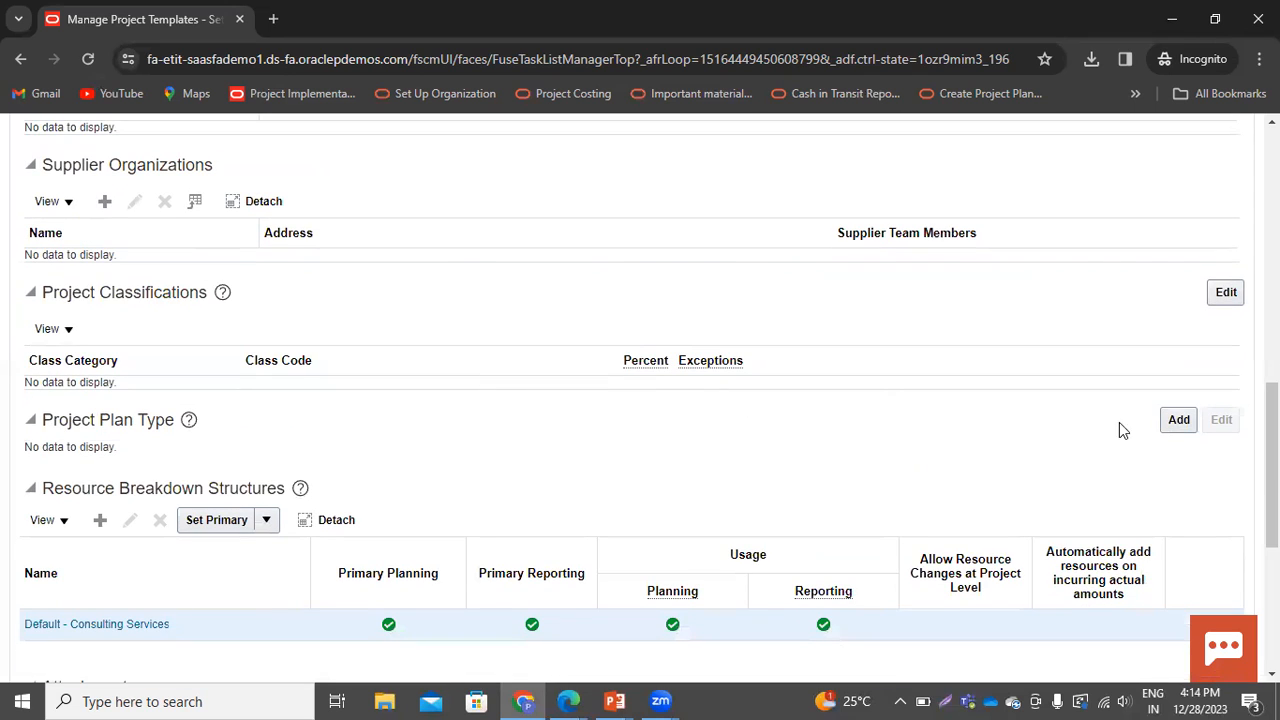
click(1178, 420)
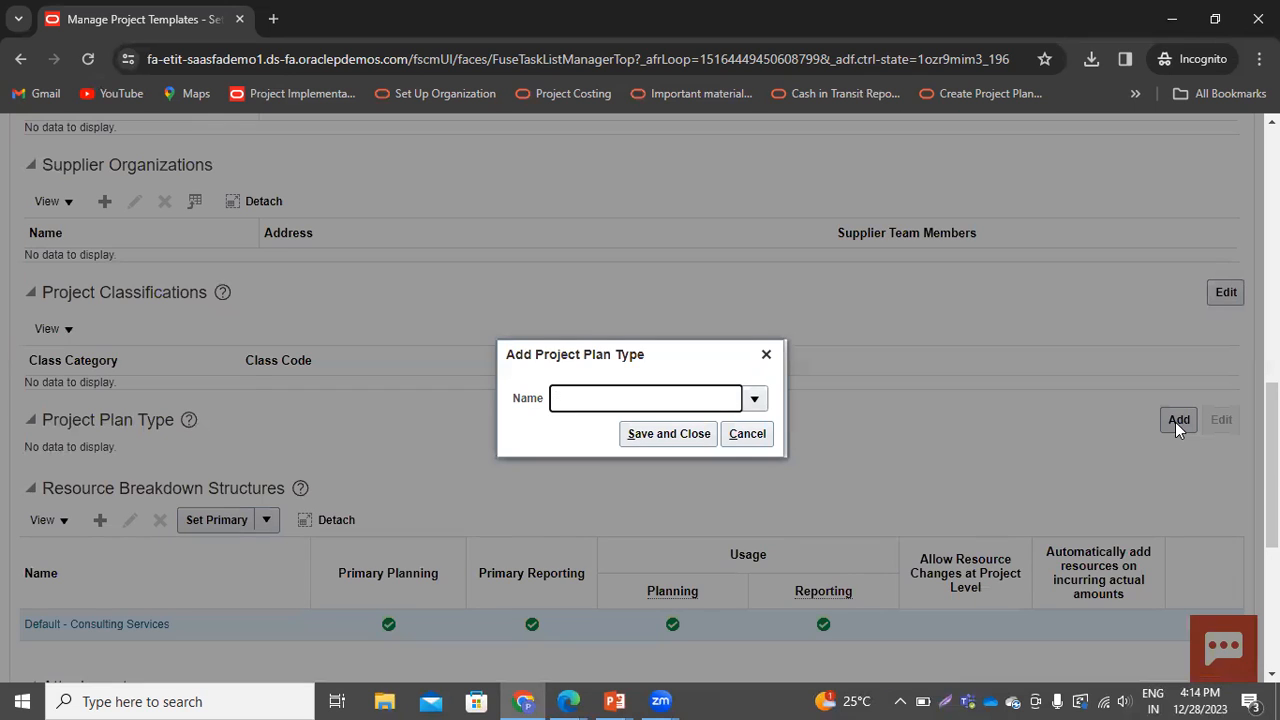
click(755, 399)
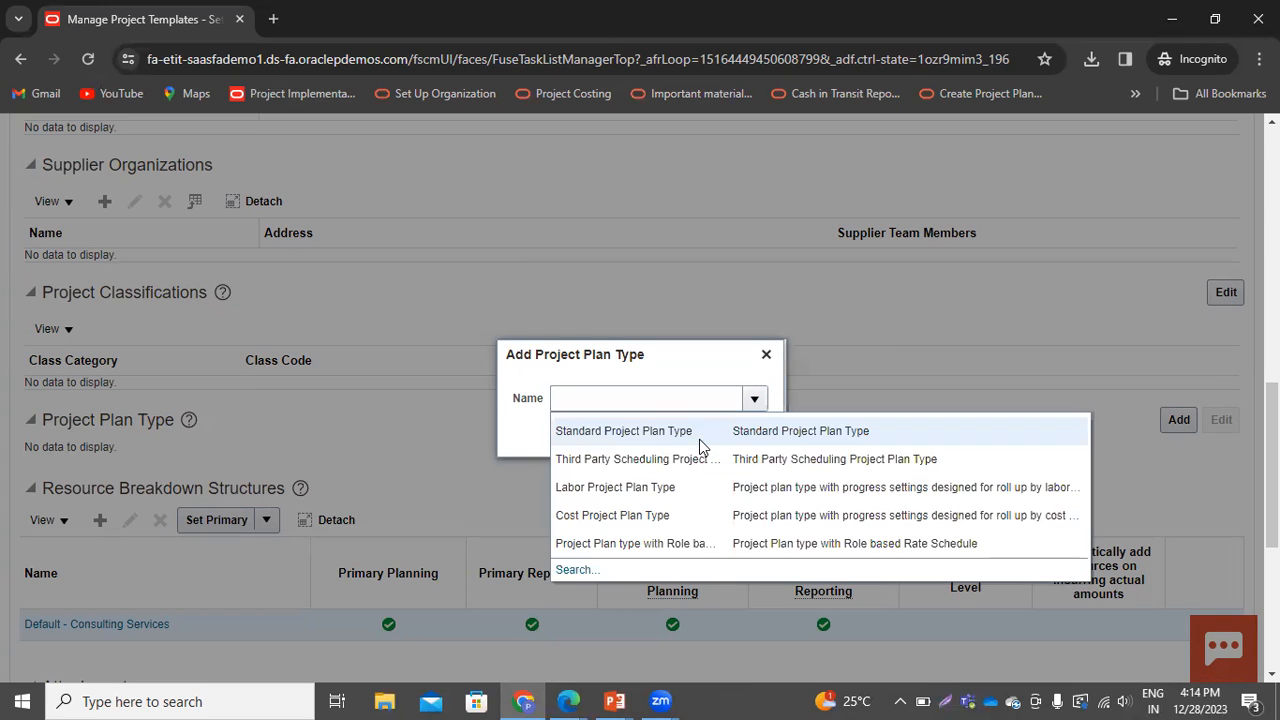
click(621, 514)
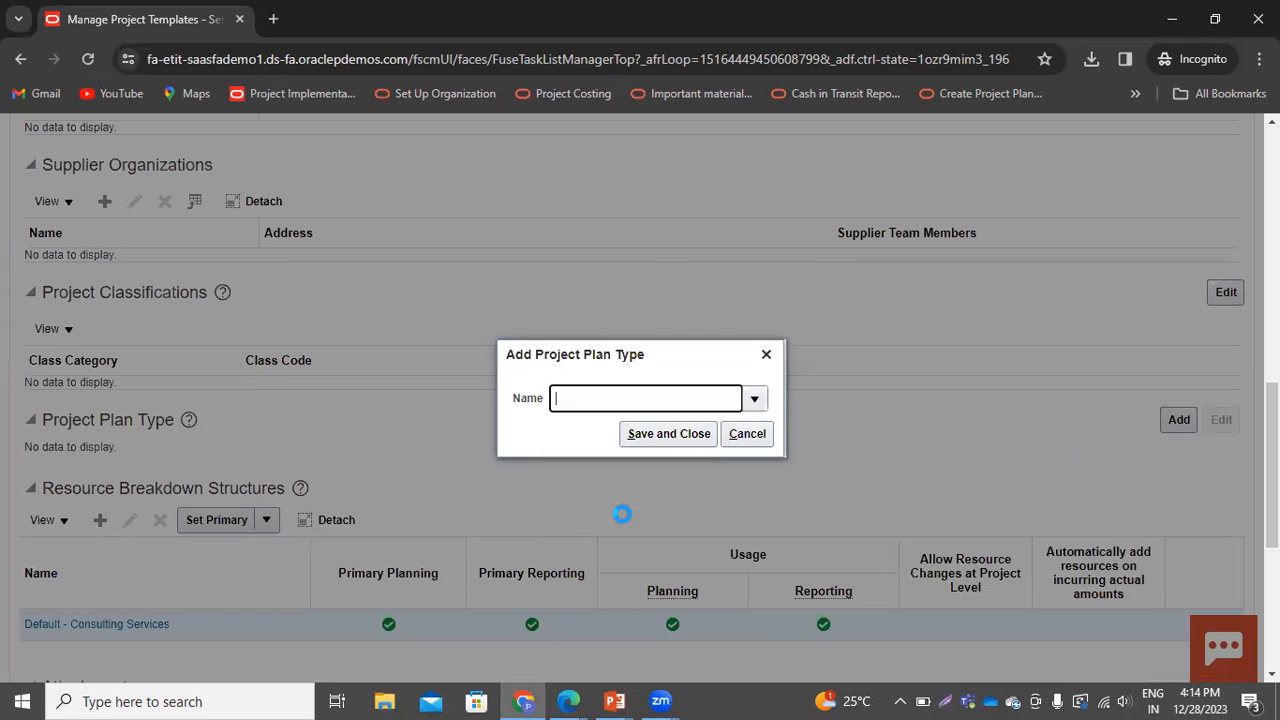
click(651, 434)
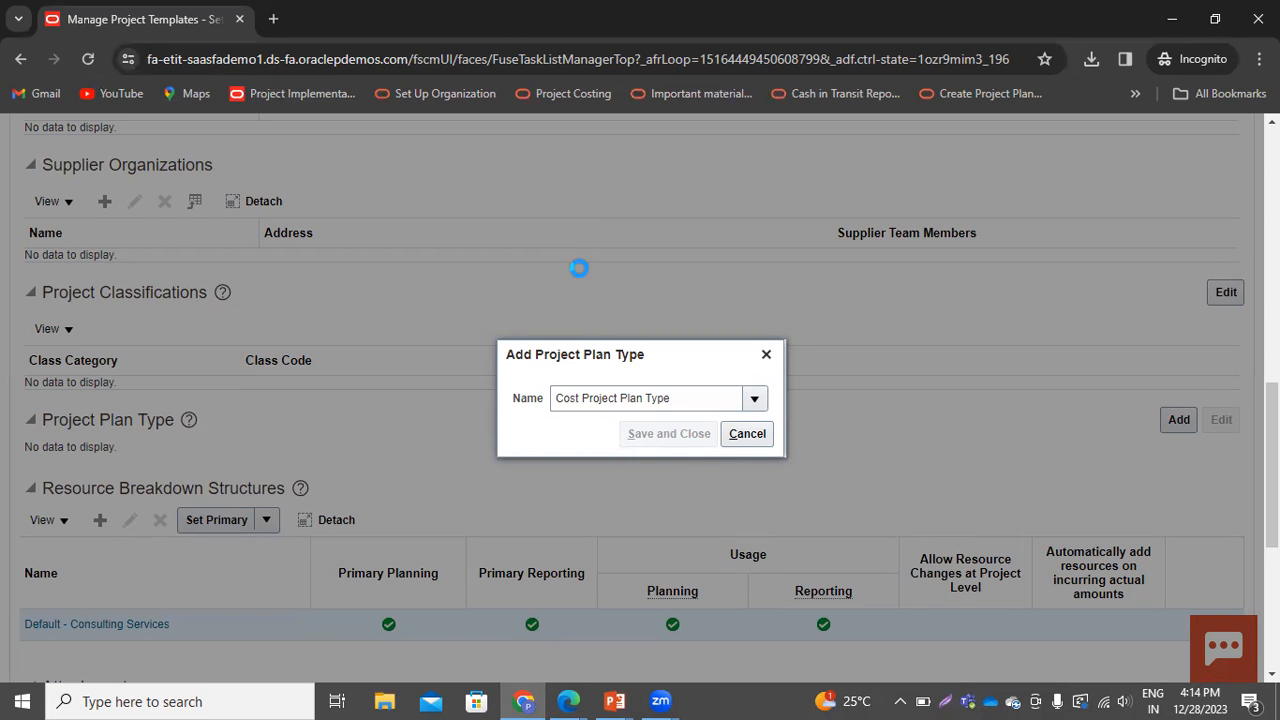
Open the template's project plan for editing and add subtask 1.0 under the Budgetary-01 task
scroll(637, 434, up, 6)
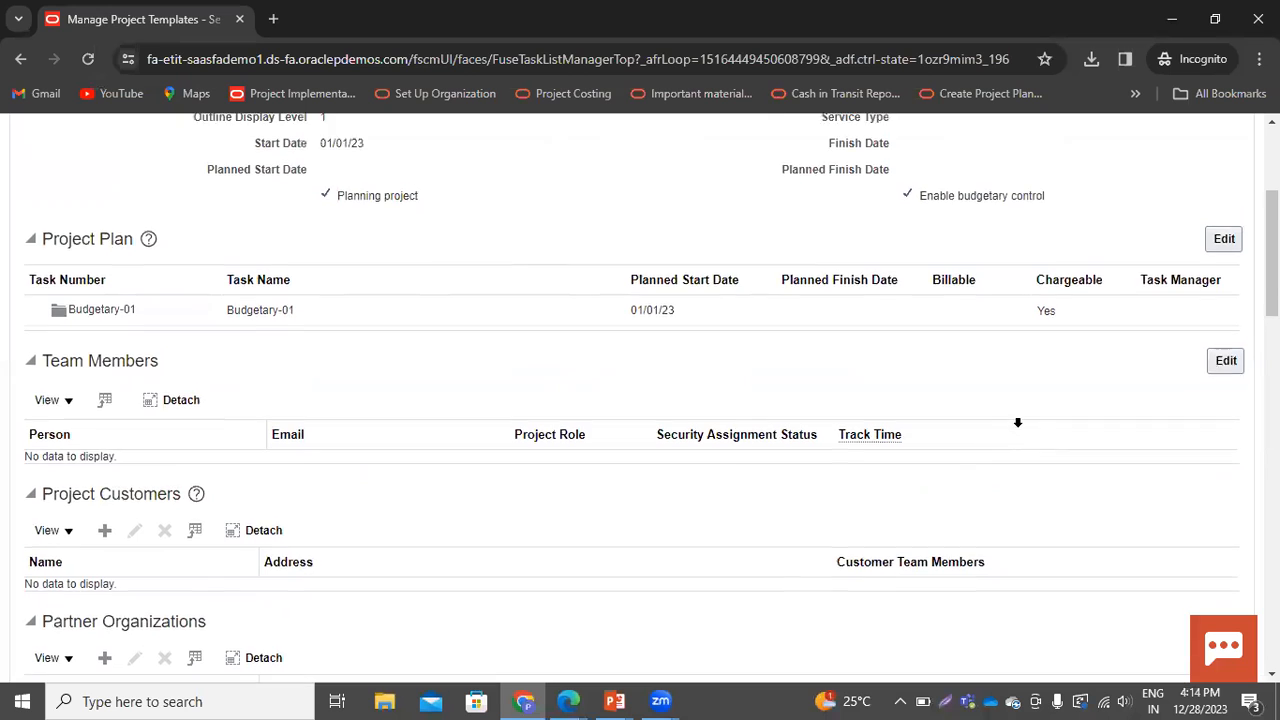
scroll(1017, 423, up, 2)
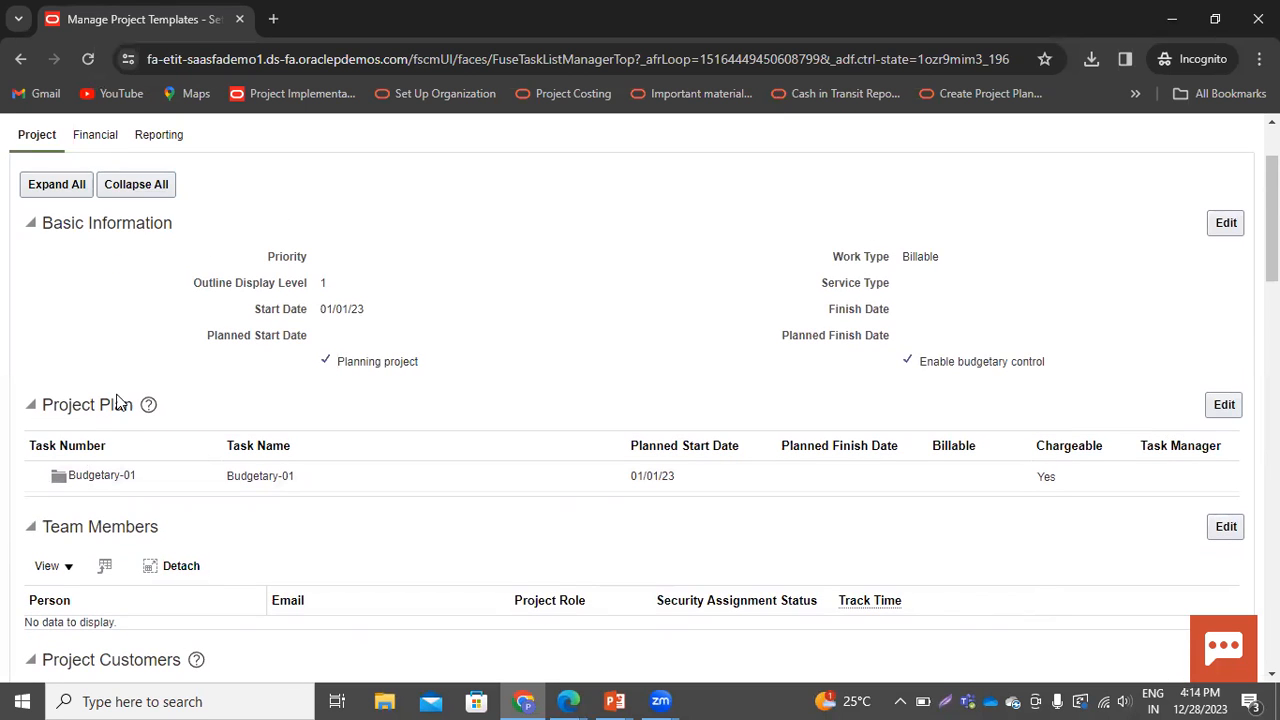
click(1222, 406)
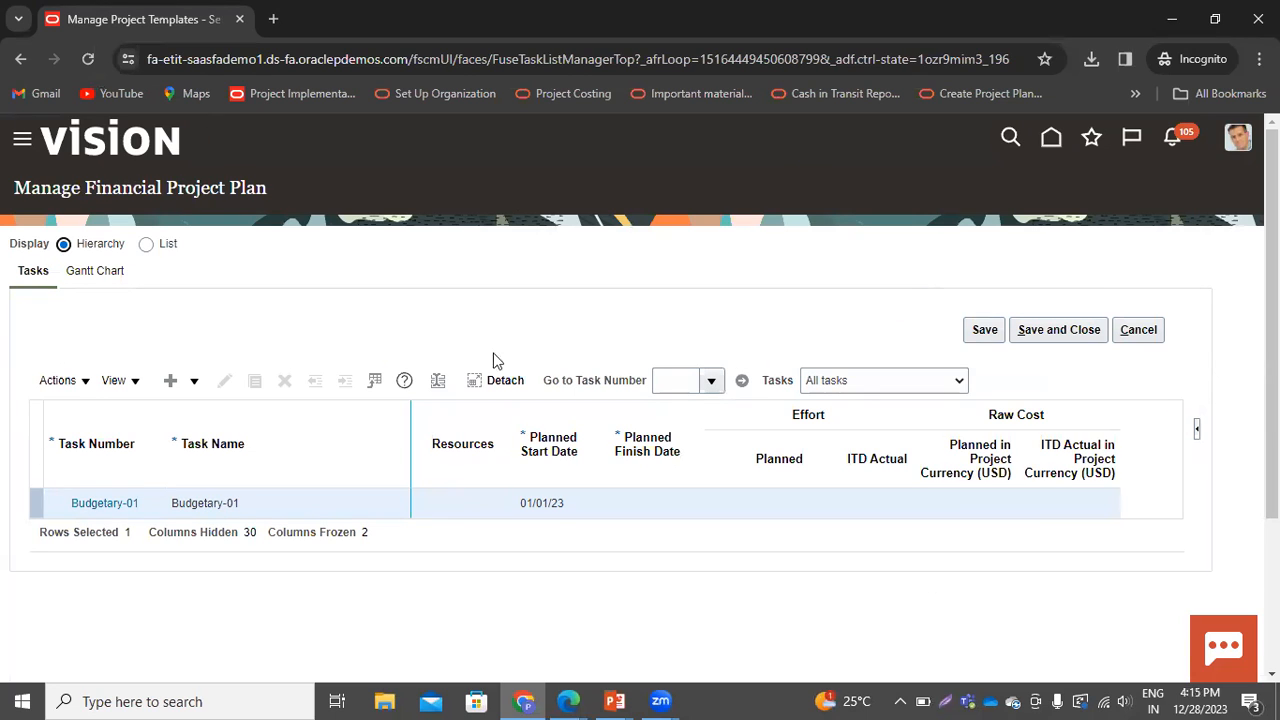
click(194, 382)
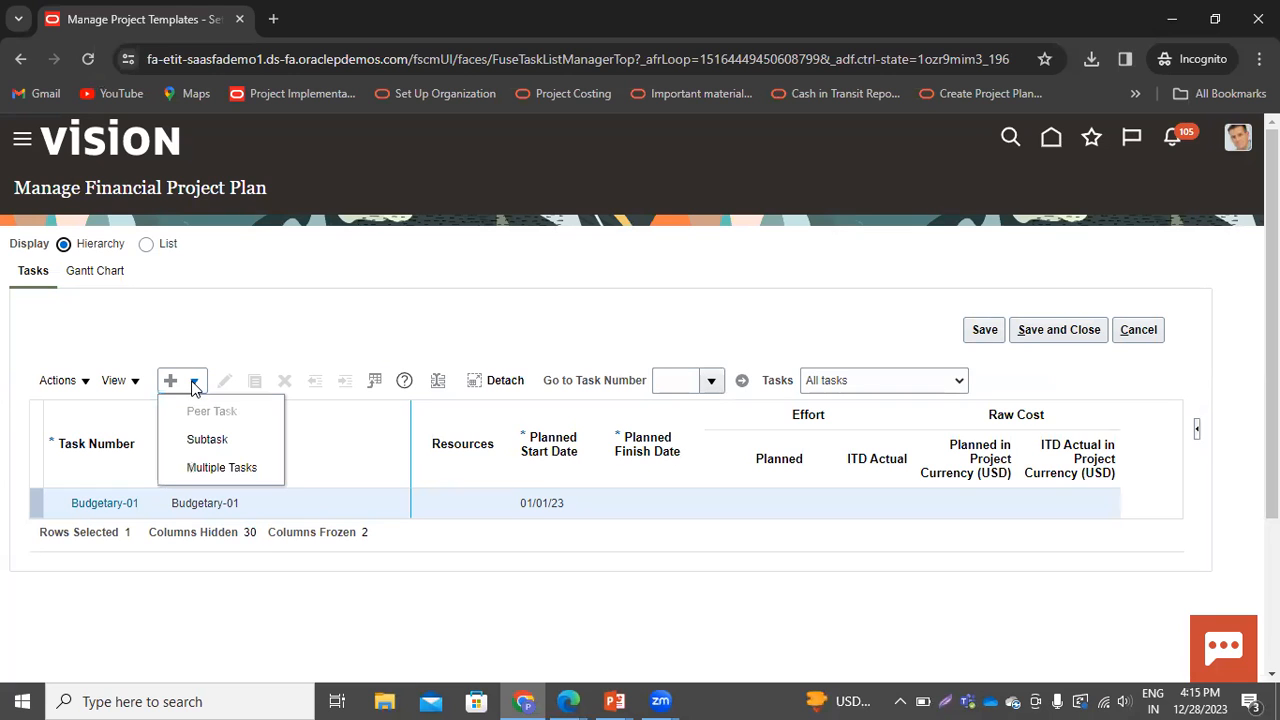
click(208, 439)
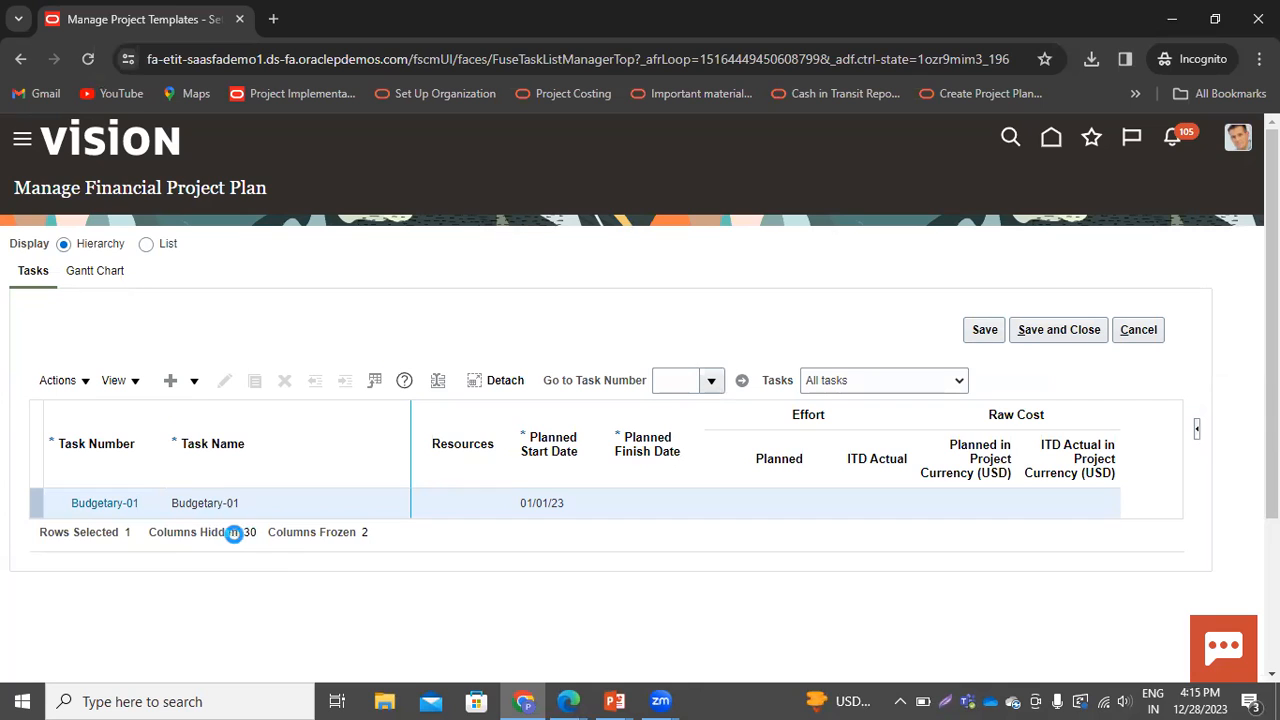
click(136, 543)
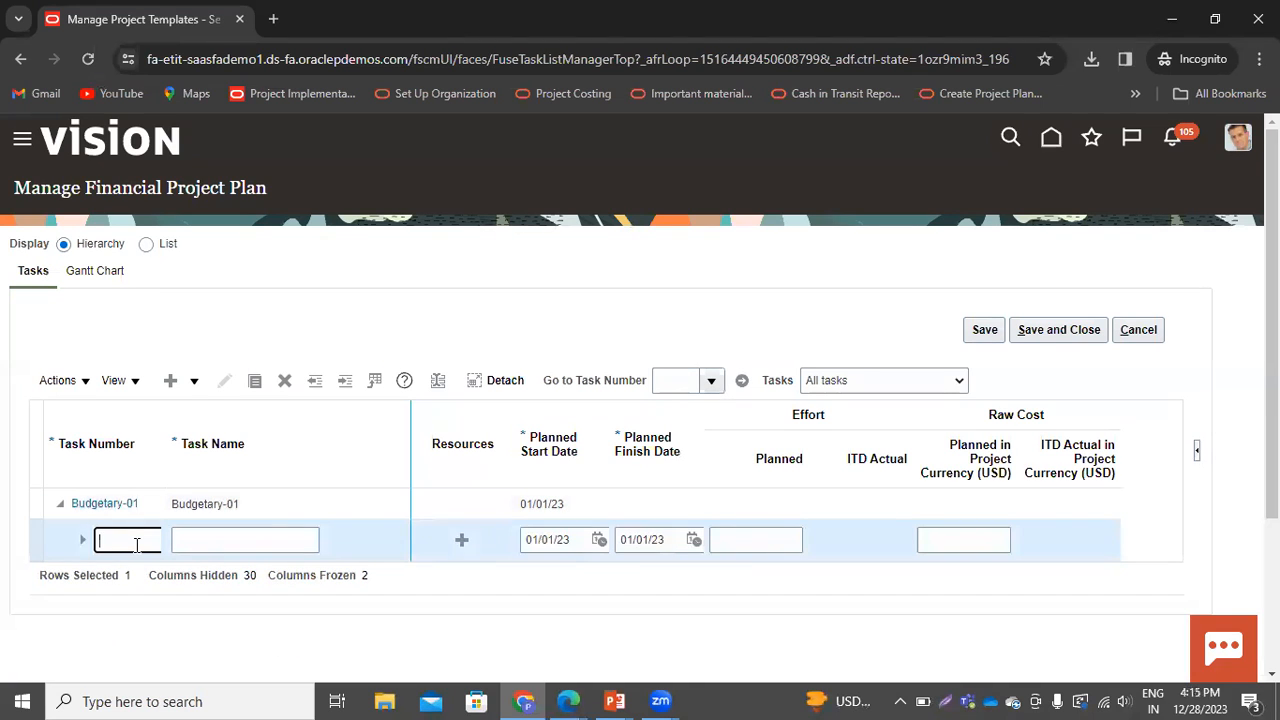
text(1.0)
key(Tab)
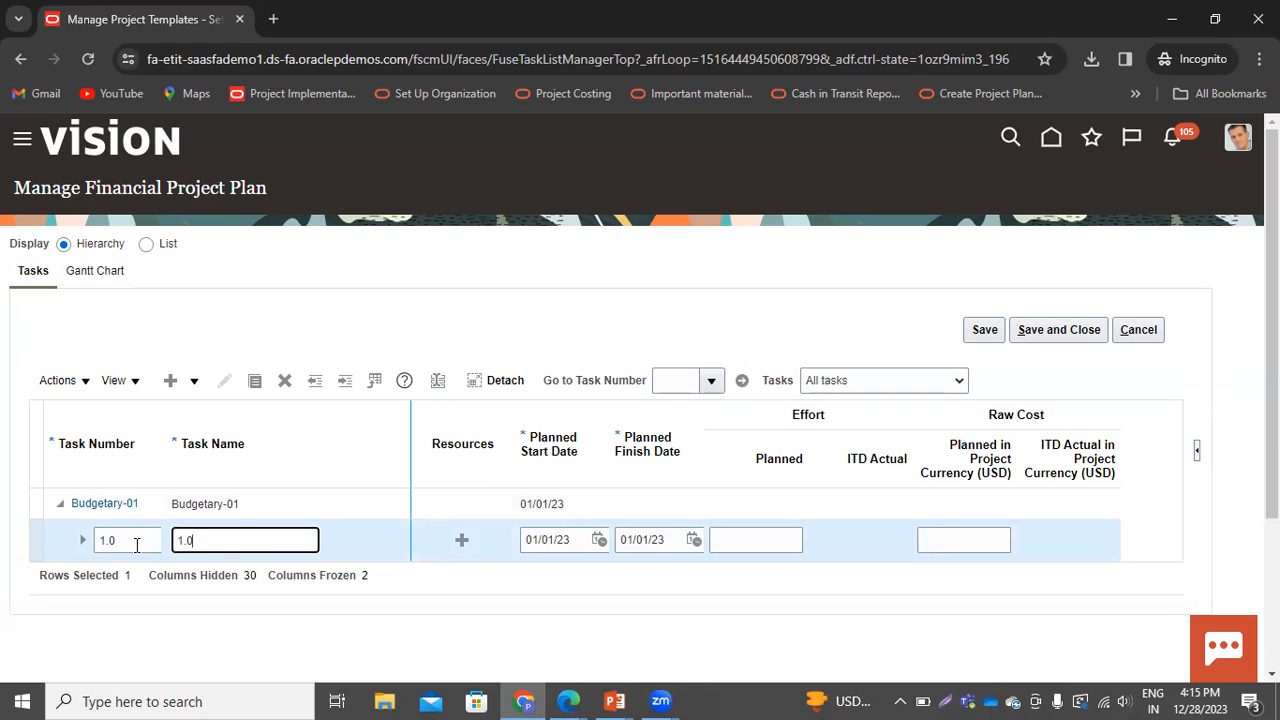
Add subtasks under task 1.0 and set the blank subtask's task number to 1.1
click(342, 550)
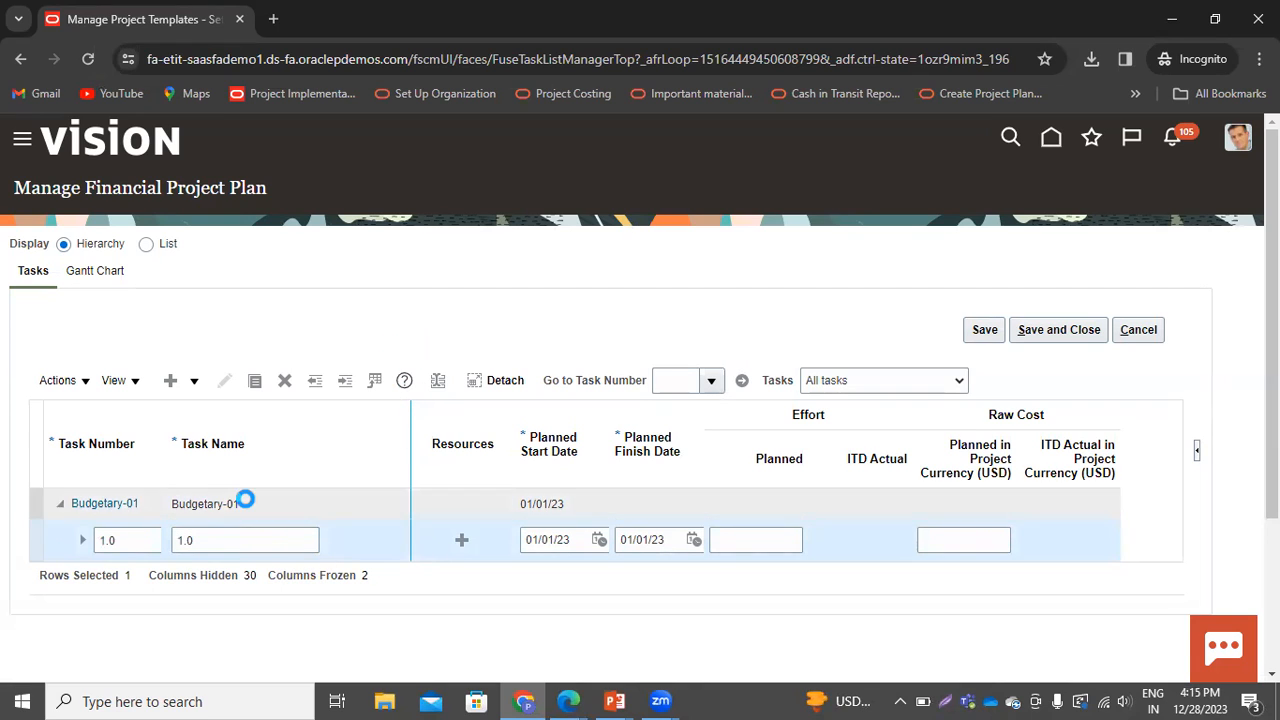
click(194, 382)
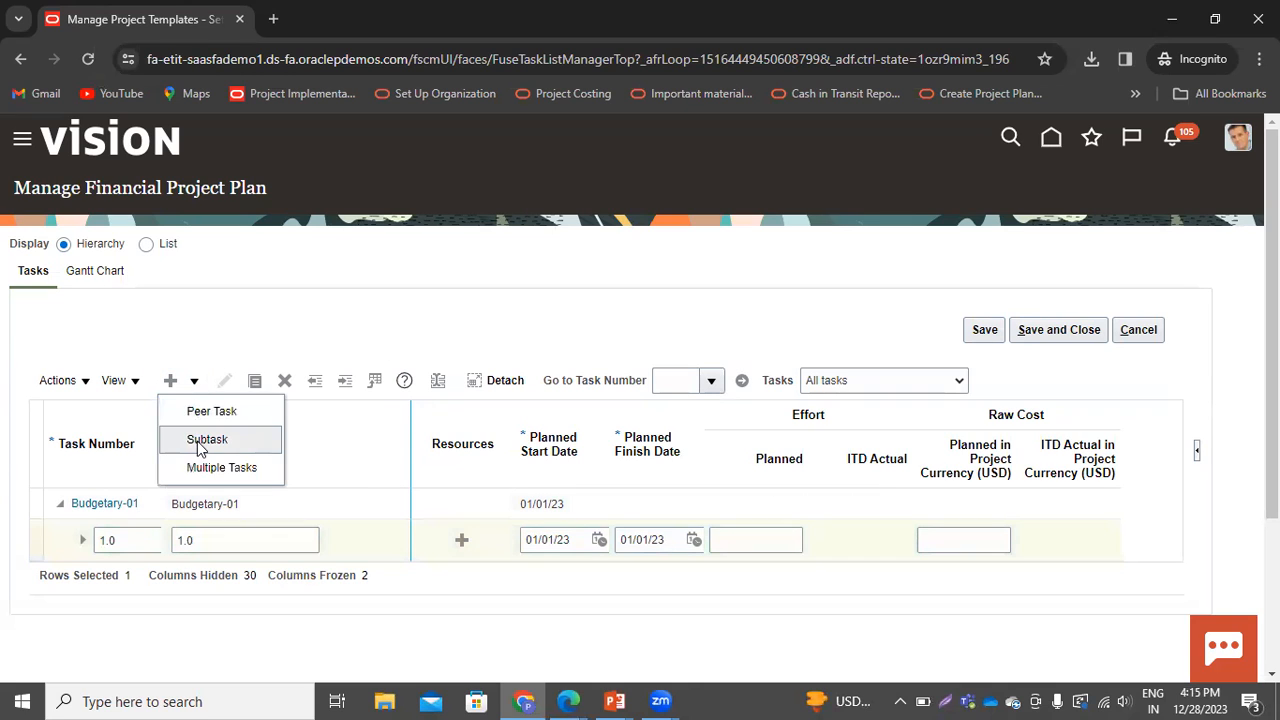
click(204, 437)
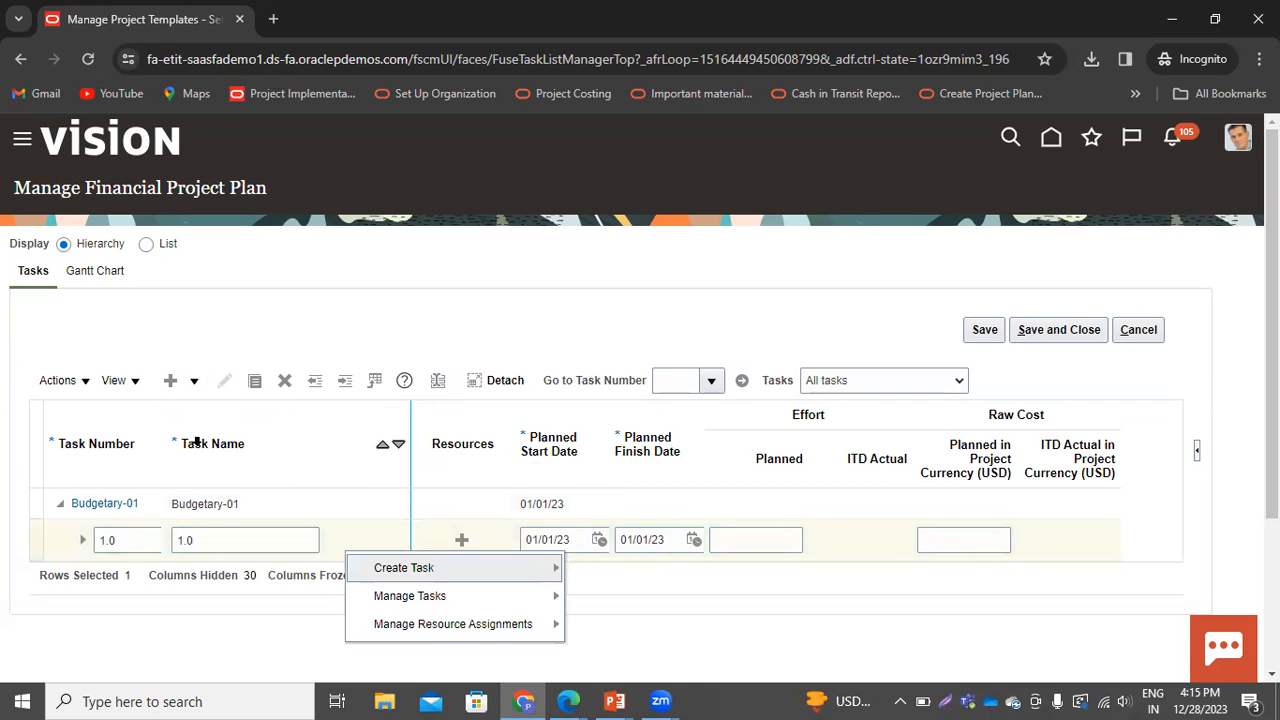
mouse_move(520, 568)
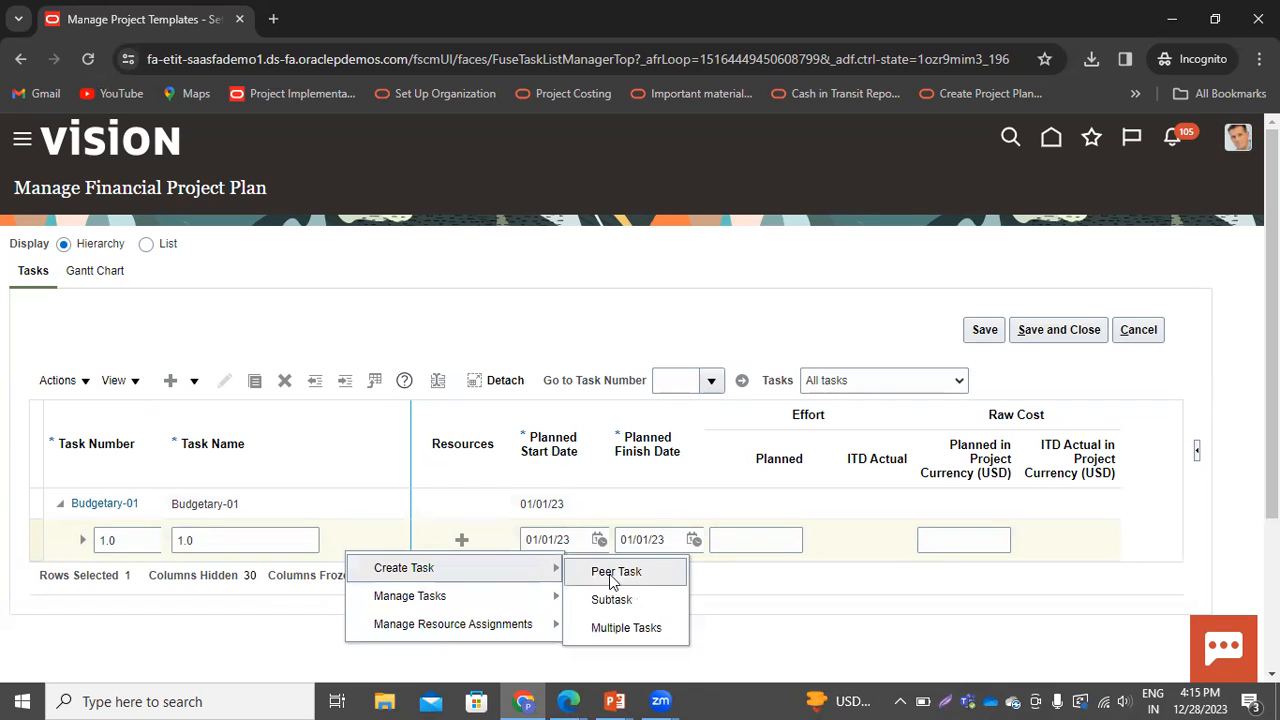
click(640, 600)
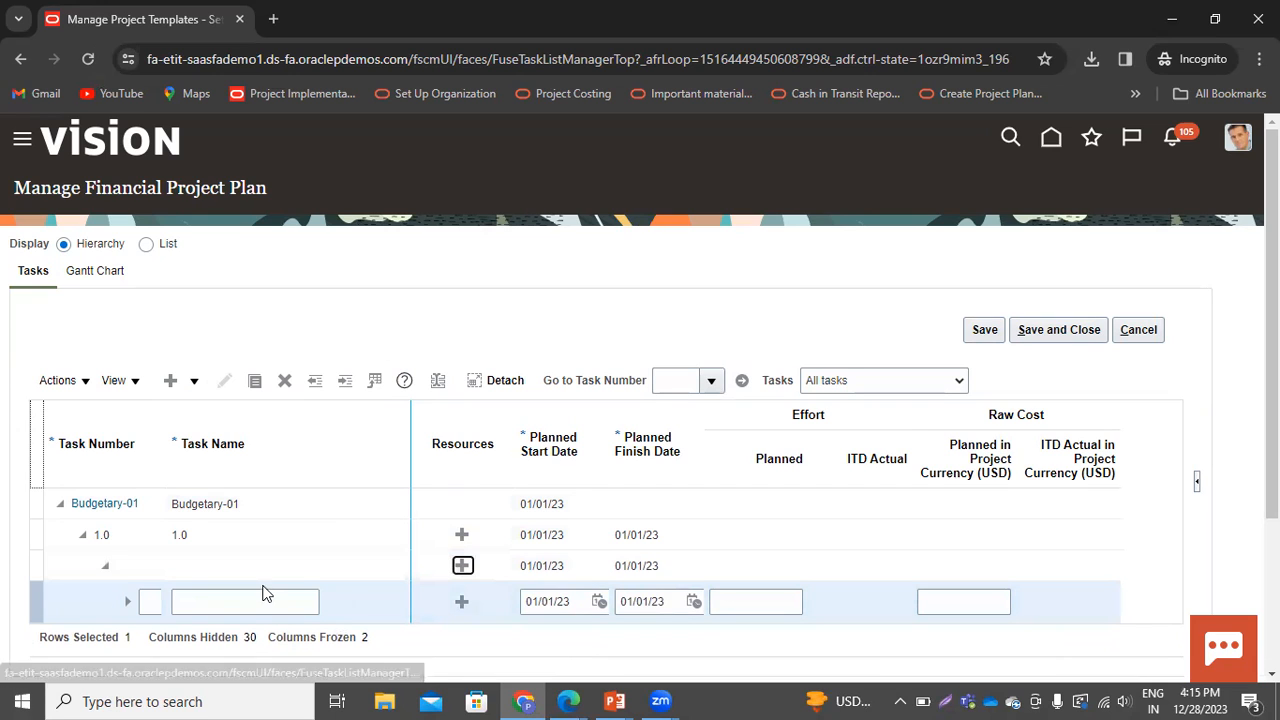
click(150, 565)
click(153, 603)
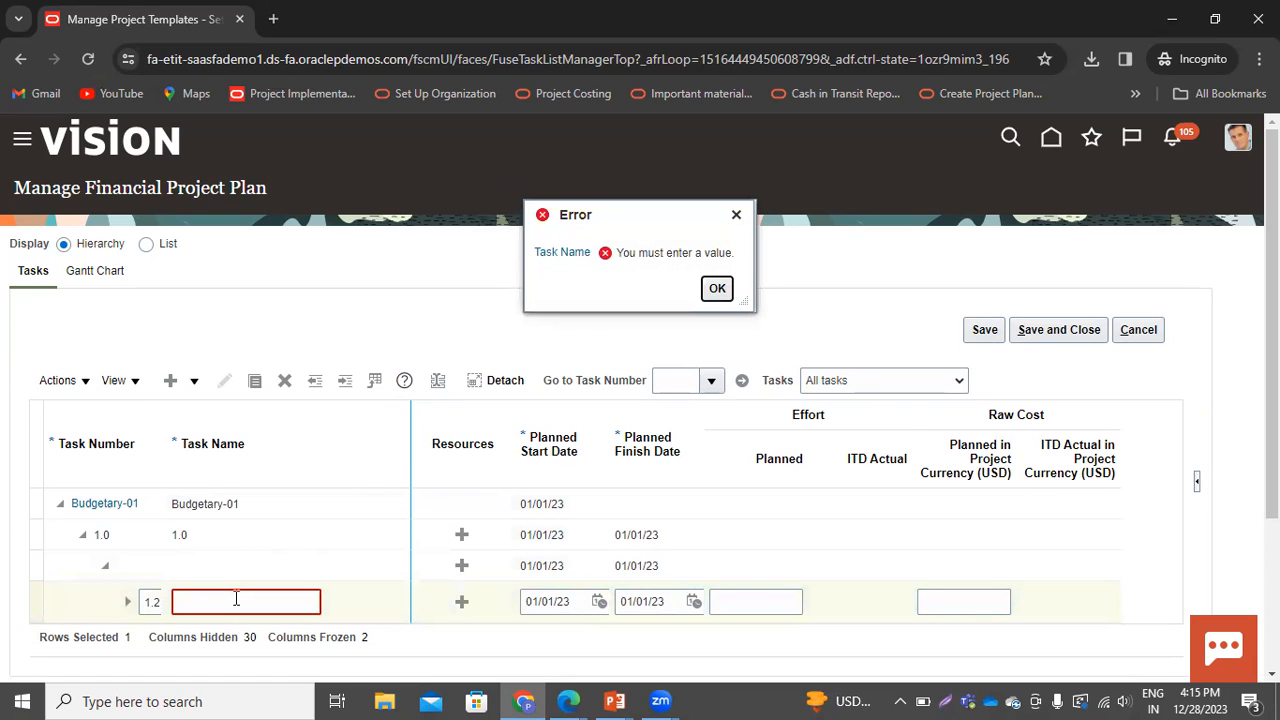
click(236, 600)
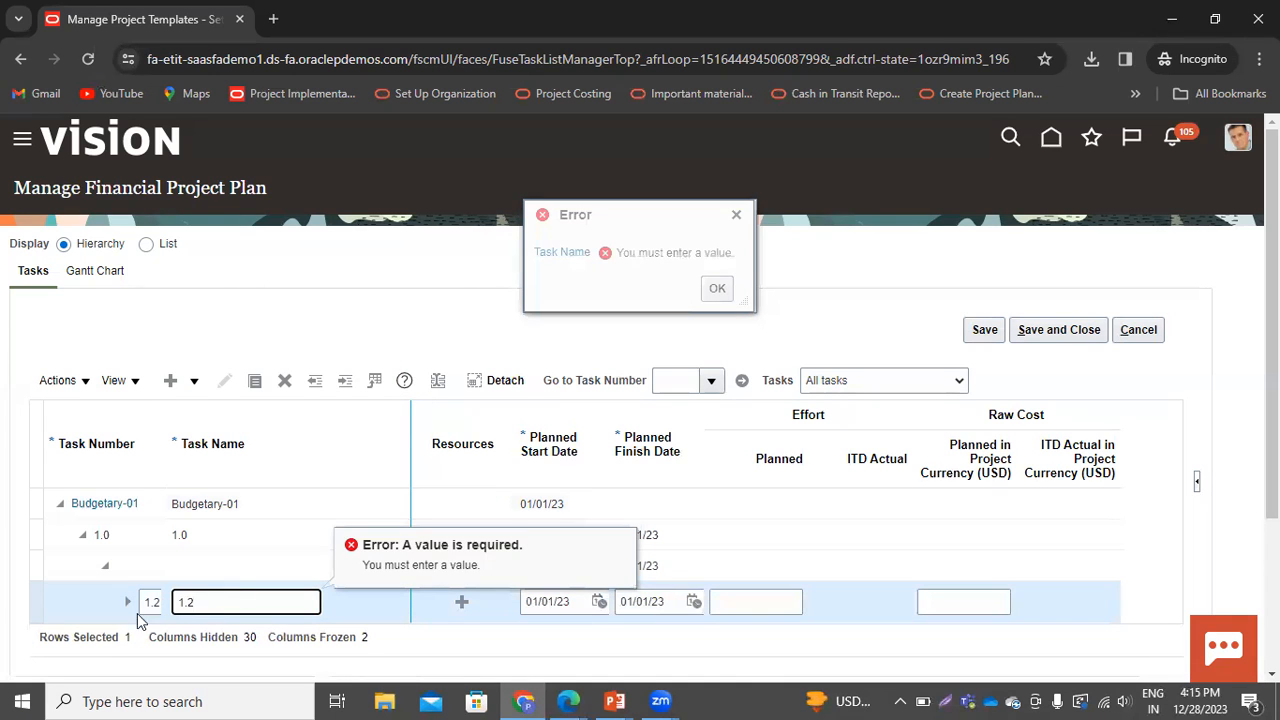
click(36, 603)
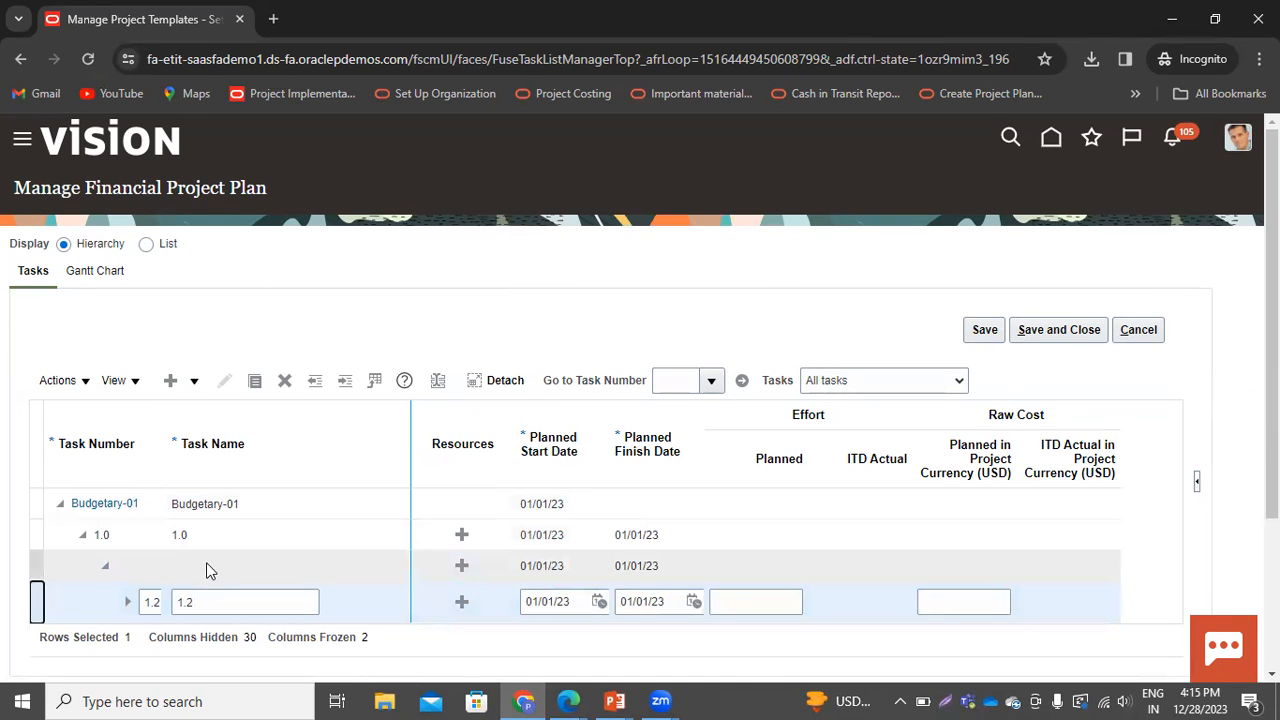
click(249, 605)
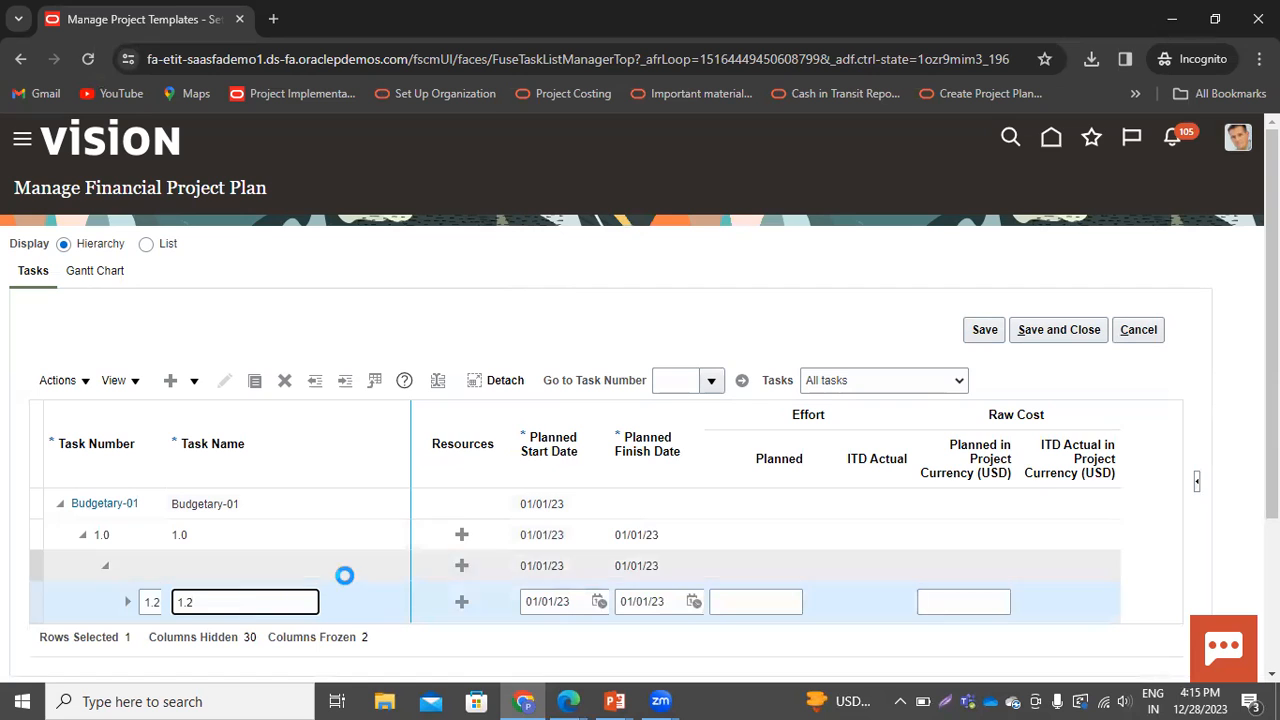
click(285, 382)
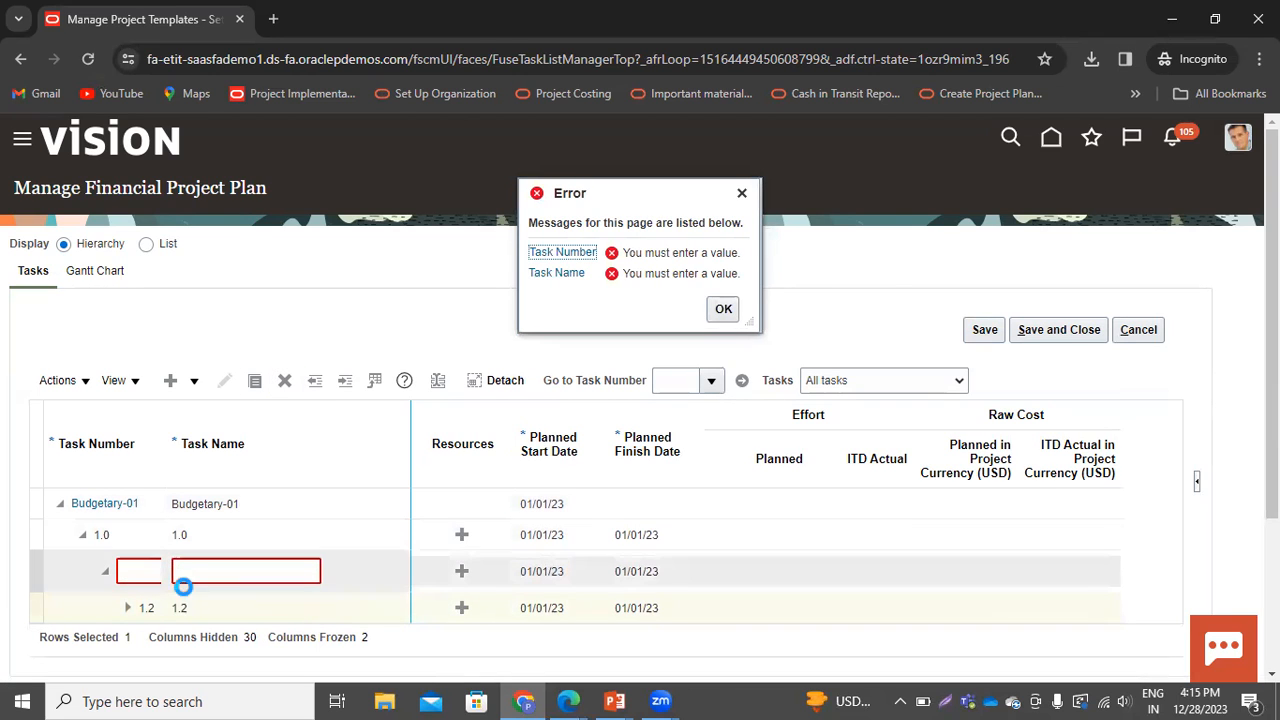
click(130, 571)
text(1.1)
key(Tab)
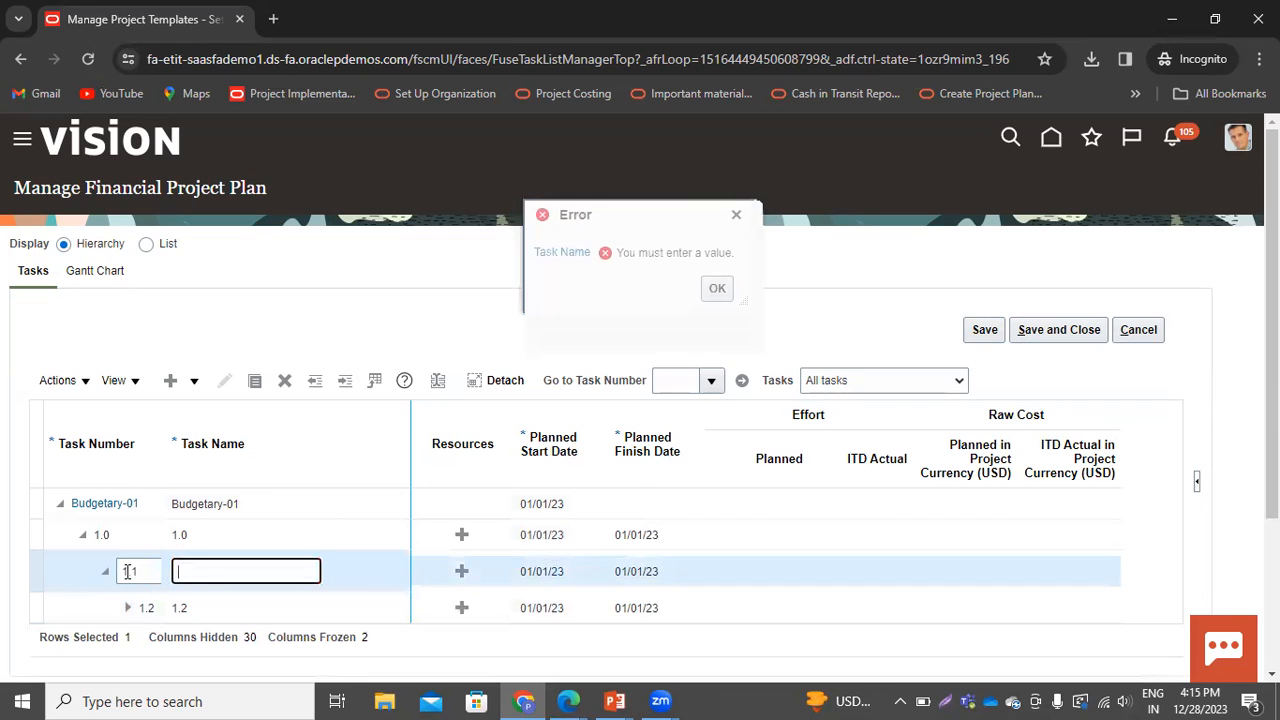
text(1.1)
click(393, 572)
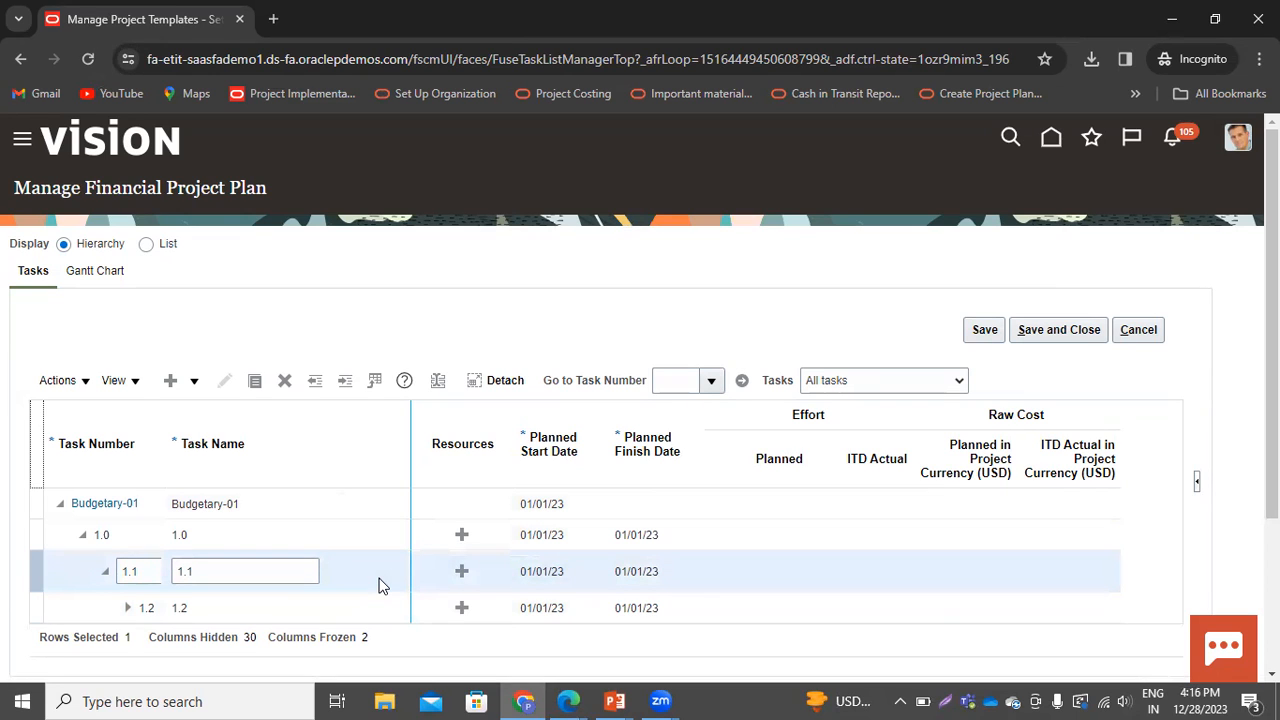
Delete the subtask 1.2 row, accepting the deletion warning
click(343, 606)
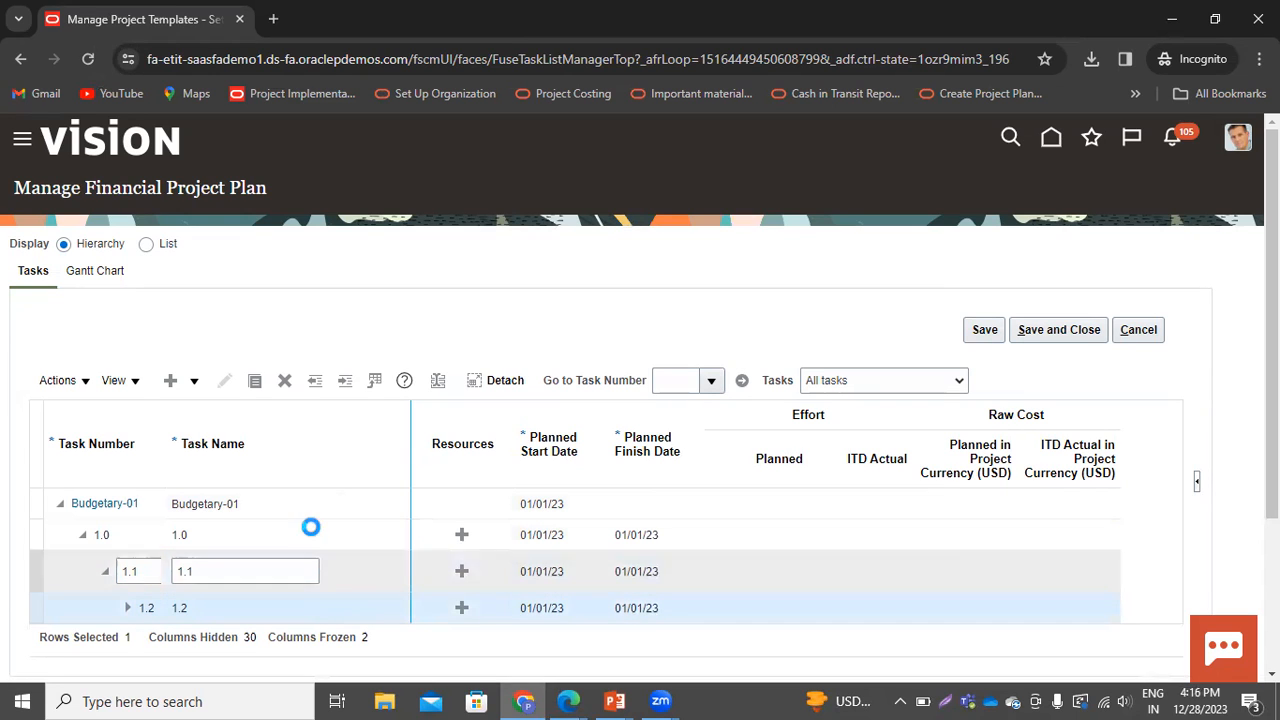
click(288, 382)
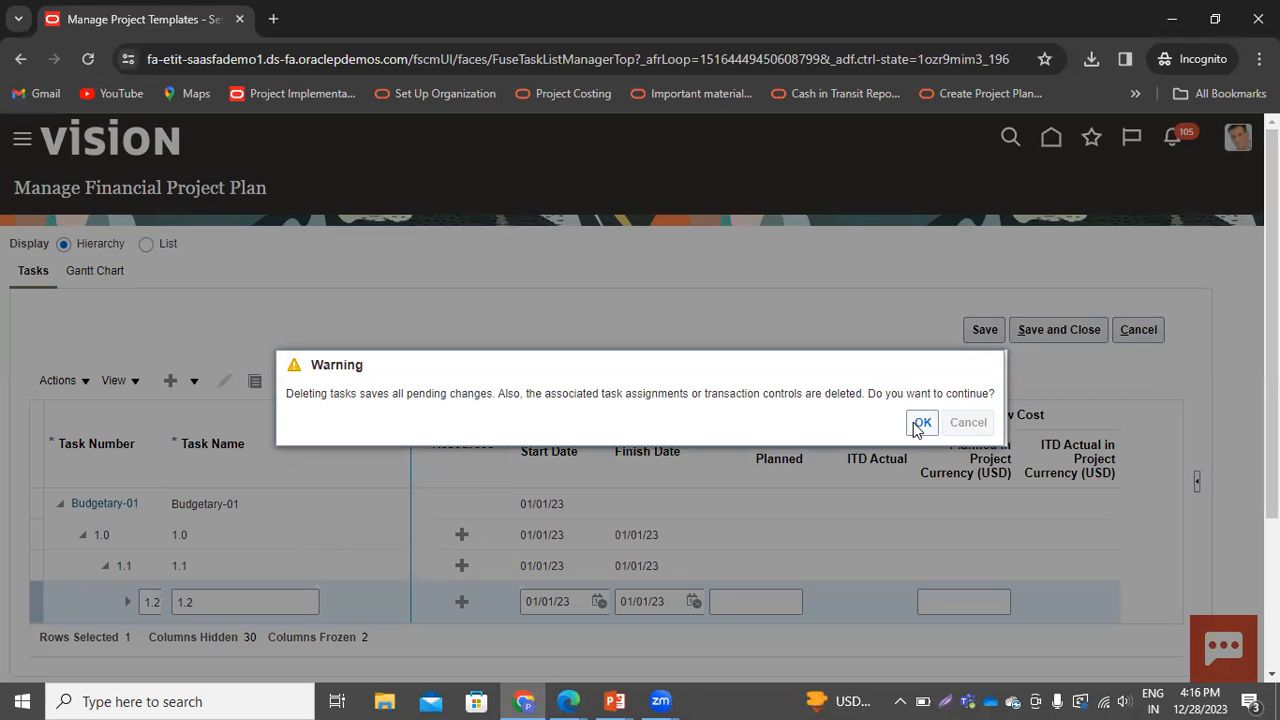
click(920, 424)
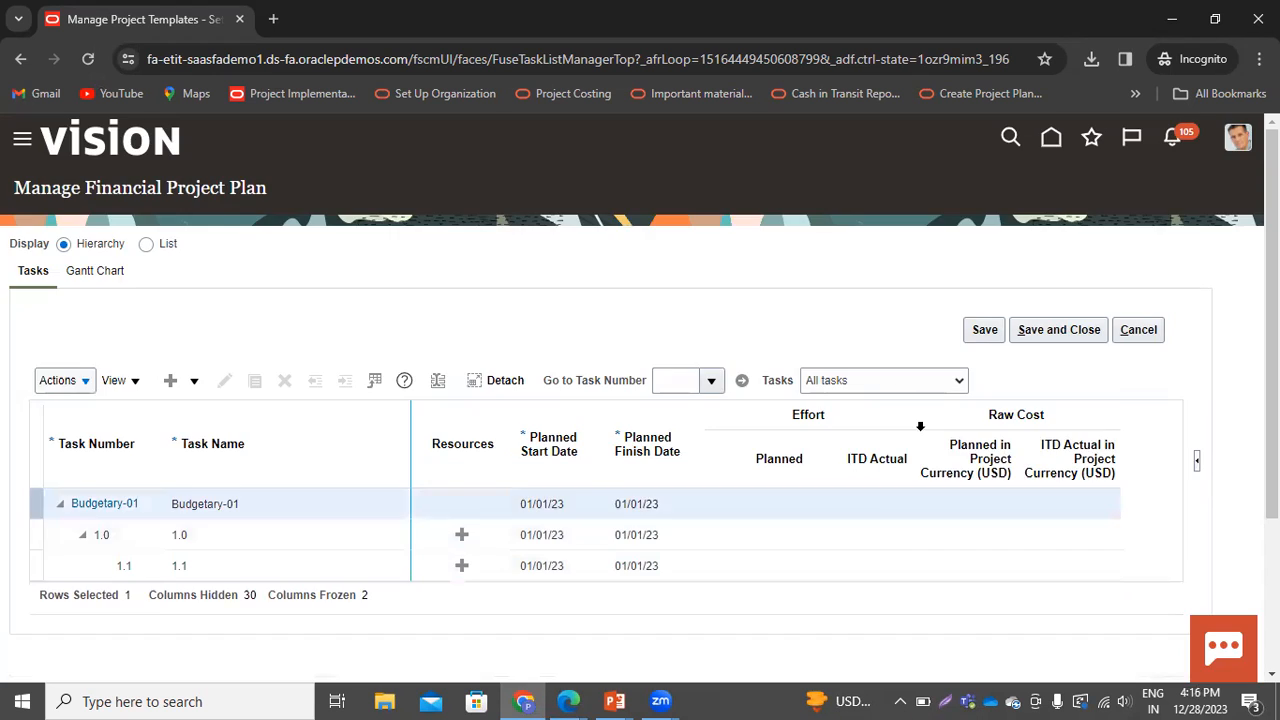
click(922, 422)
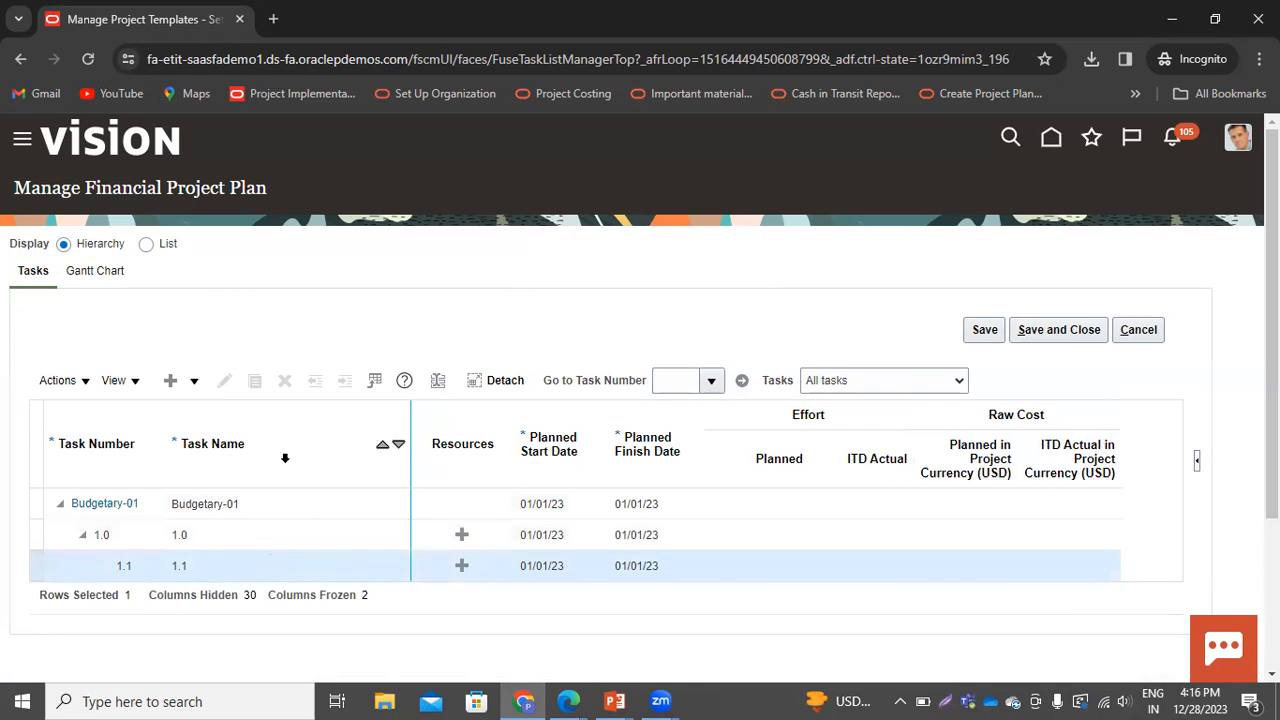
Add a peer task 1.2 alongside task 1.1 under task 1.0
click(196, 383)
click(205, 437)
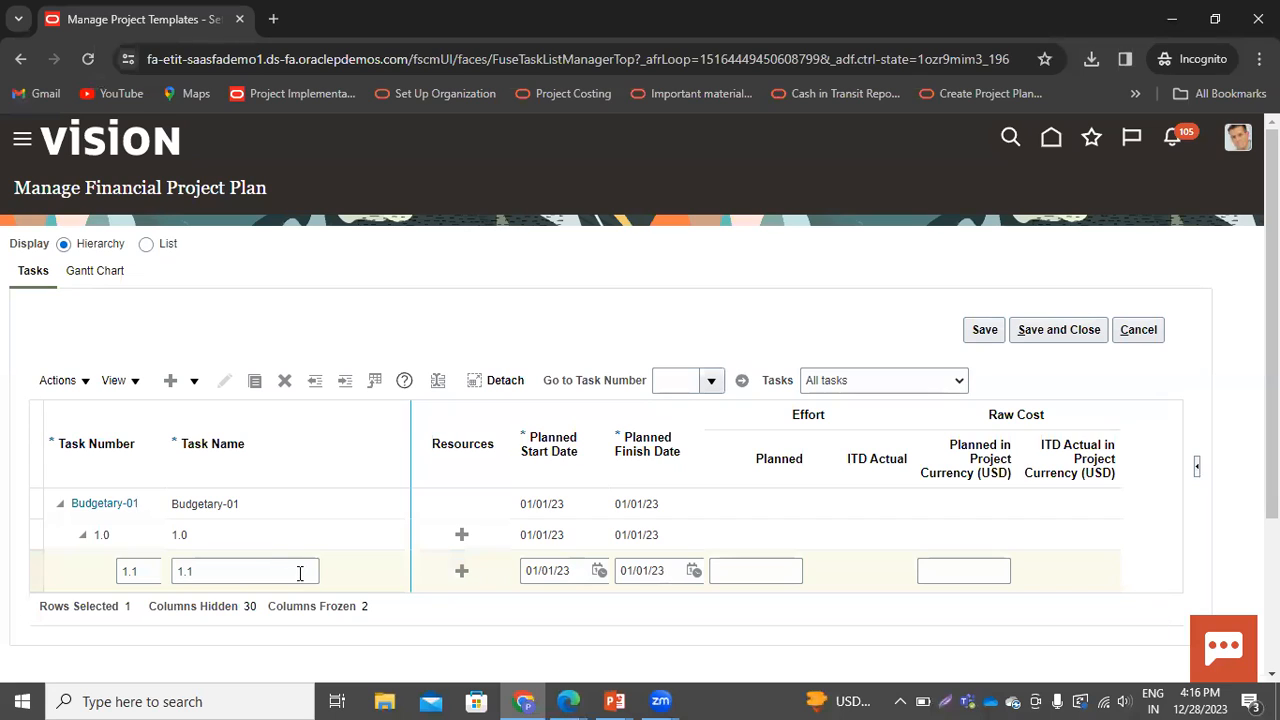
click(194, 381)
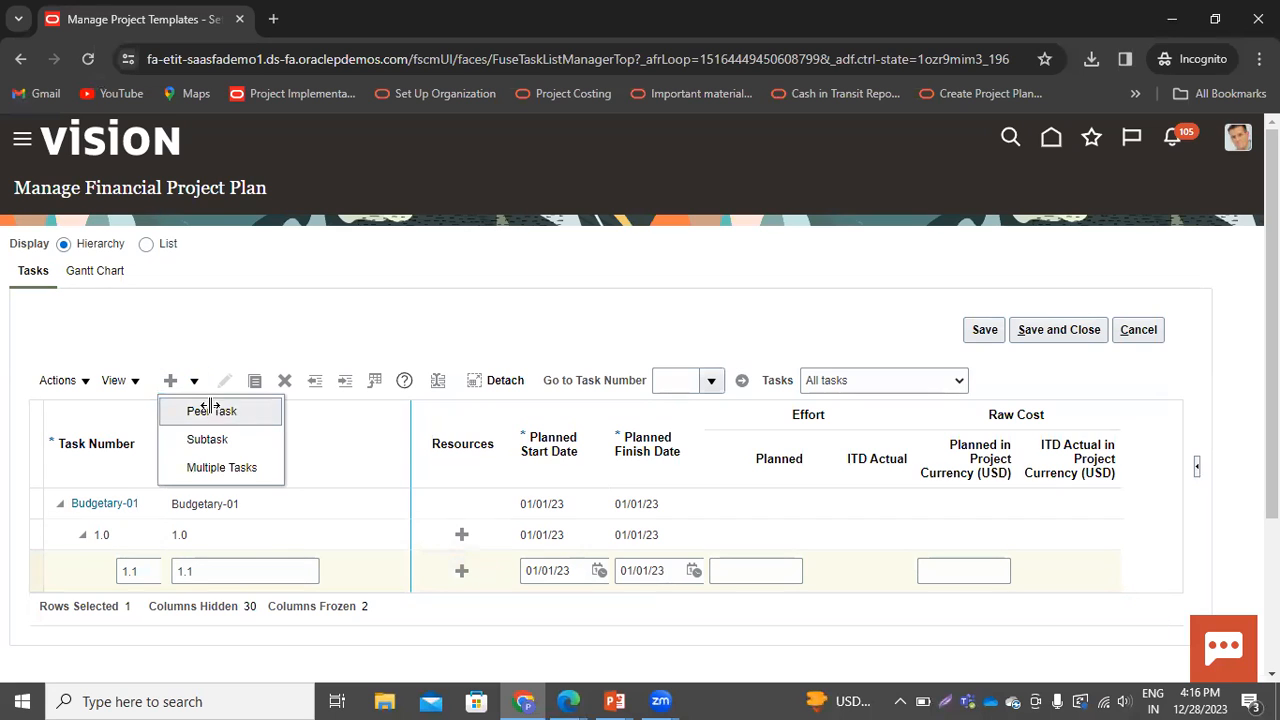
click(210, 406)
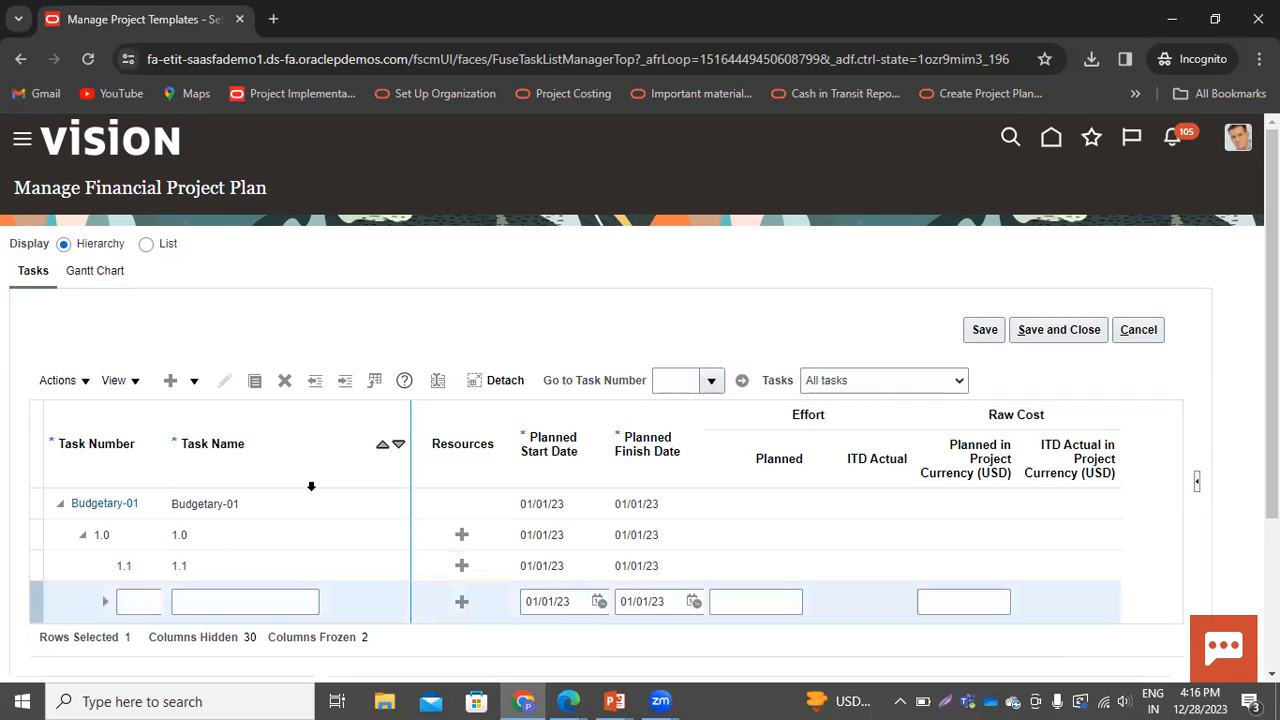
click(150, 609)
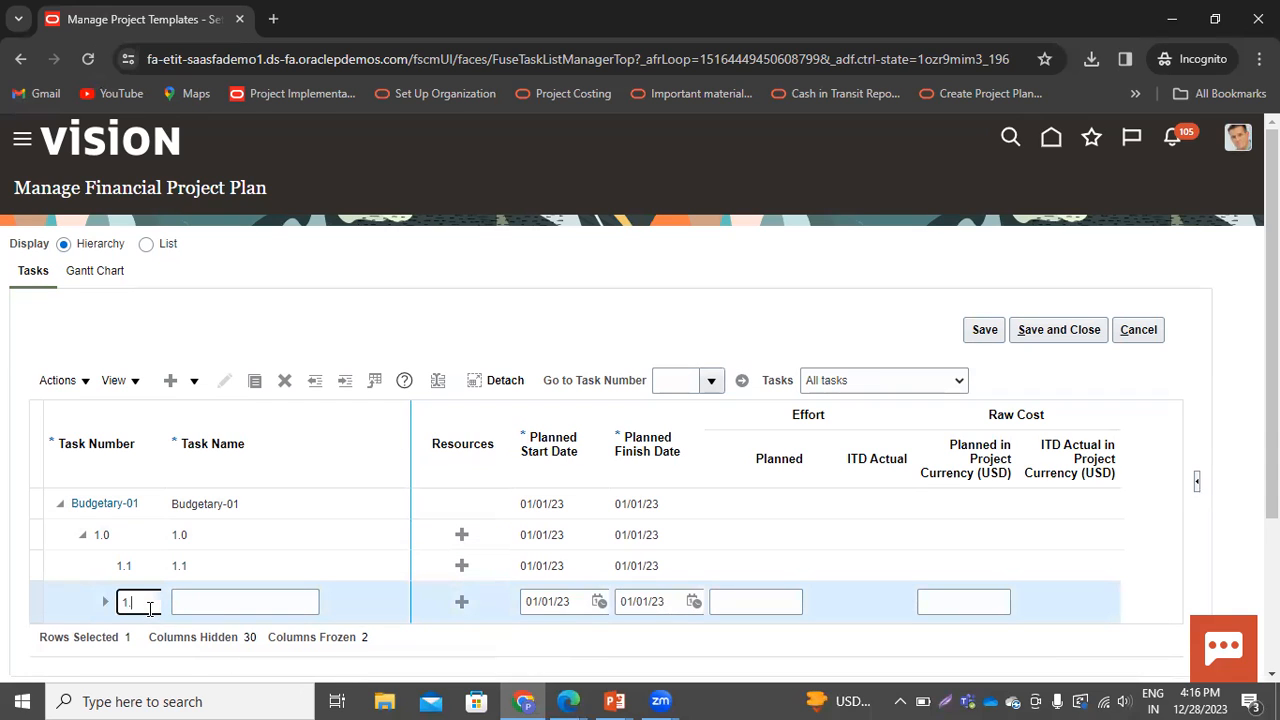
key(Tab)
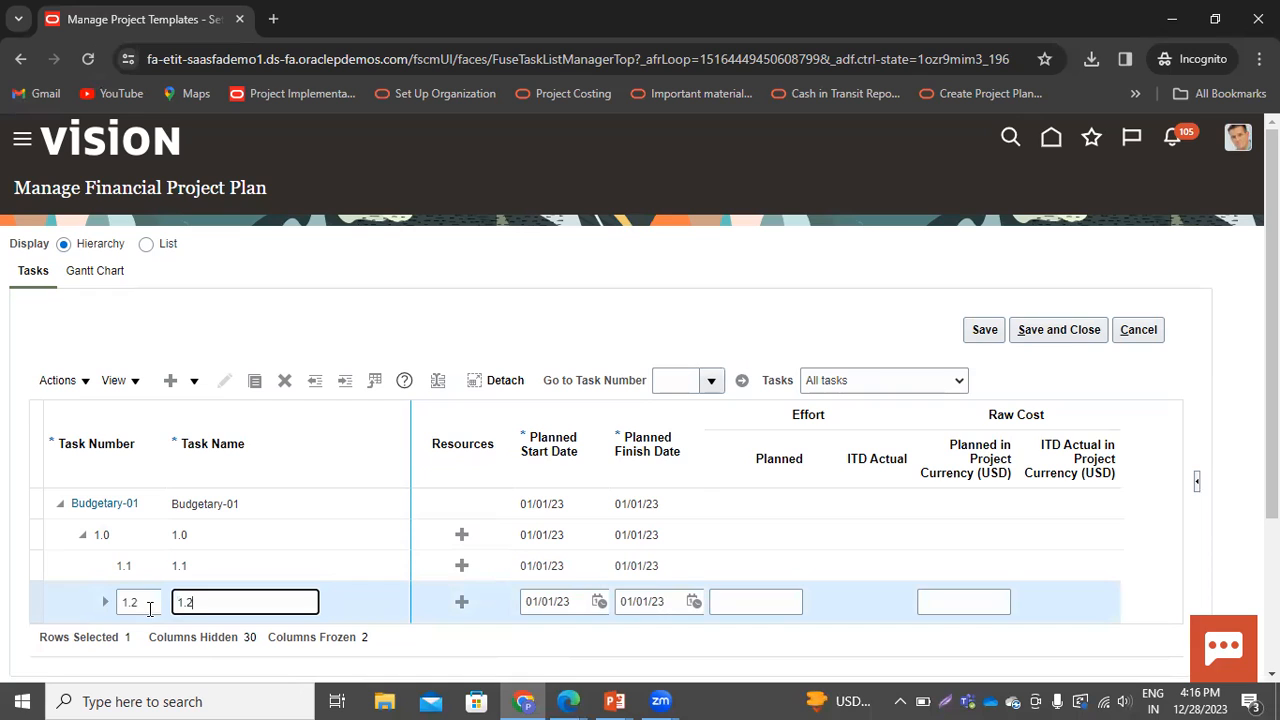
Try adding another task below task 1.2, then collapse the task 1.0 branch
click(80, 541)
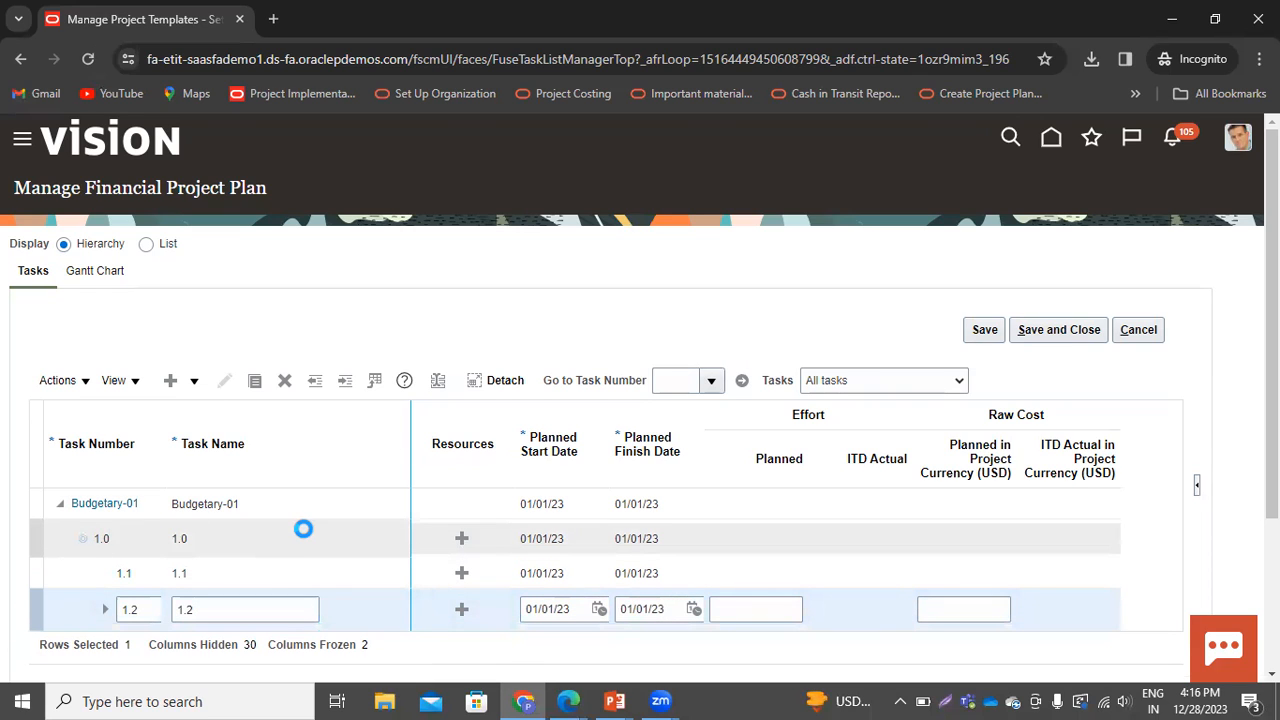
click(195, 385)
click(205, 411)
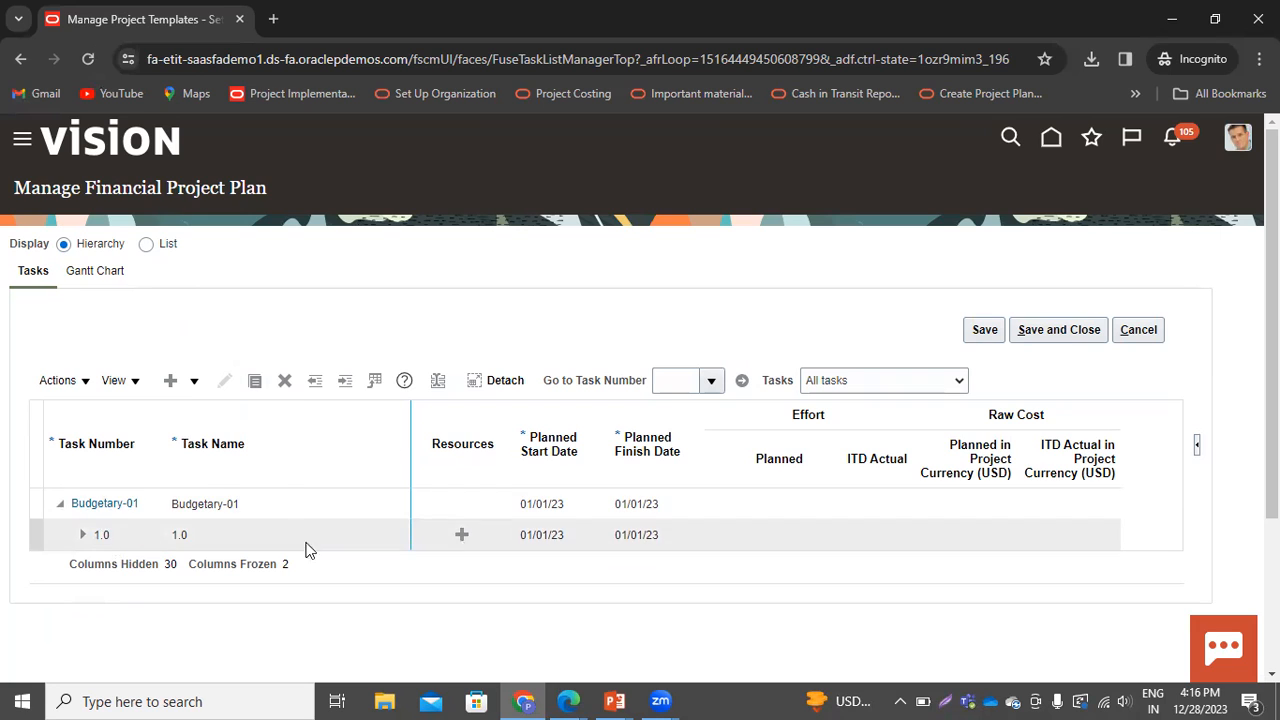
click(194, 382)
click(331, 541)
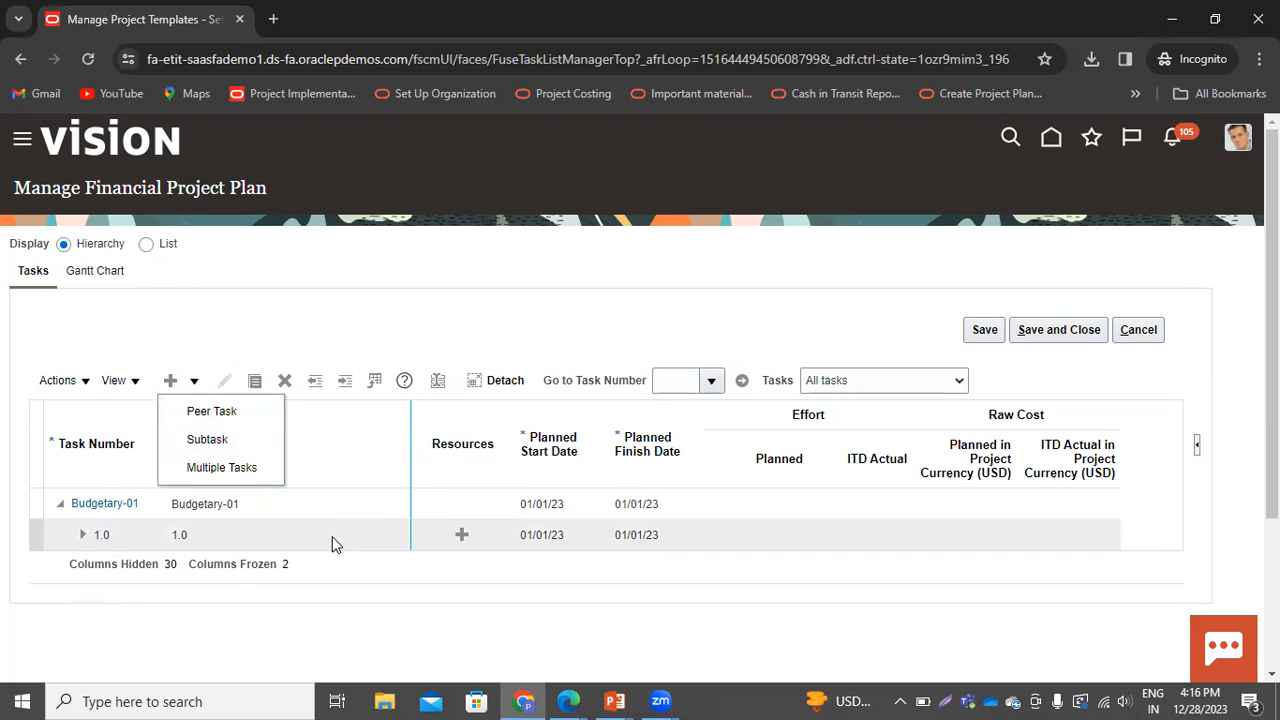
click(194, 381)
click(200, 409)
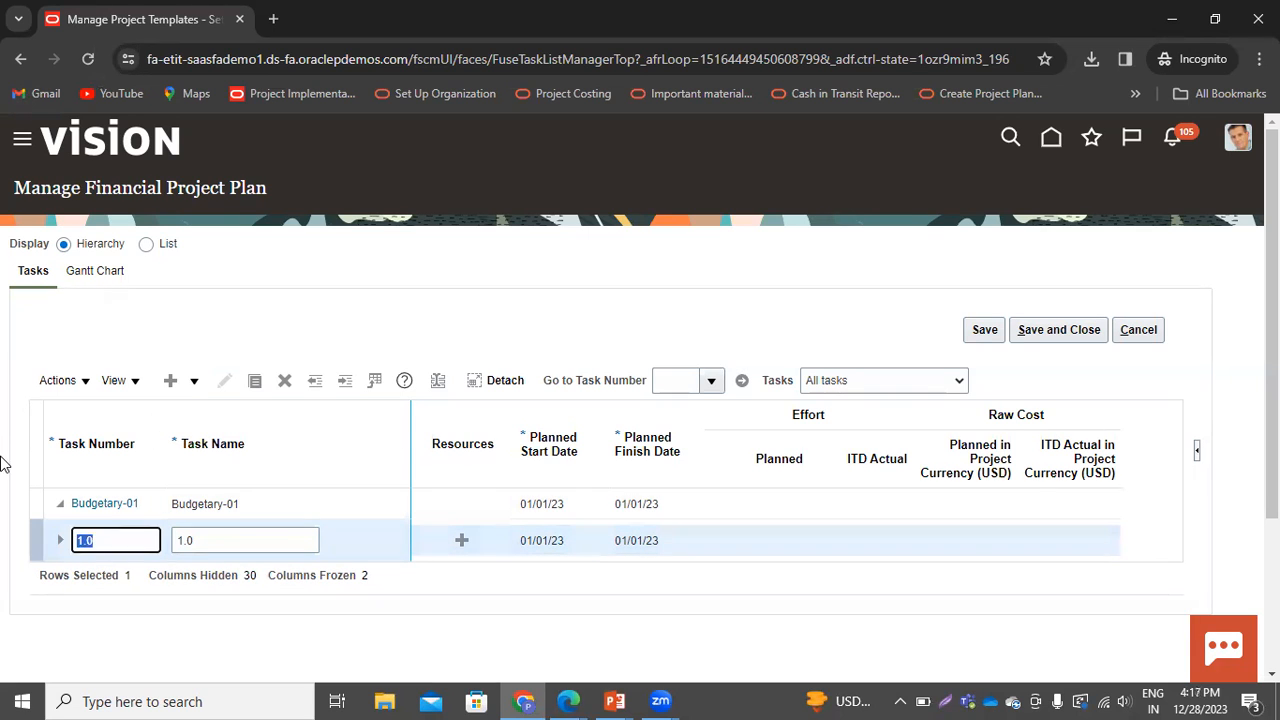
click(57, 540)
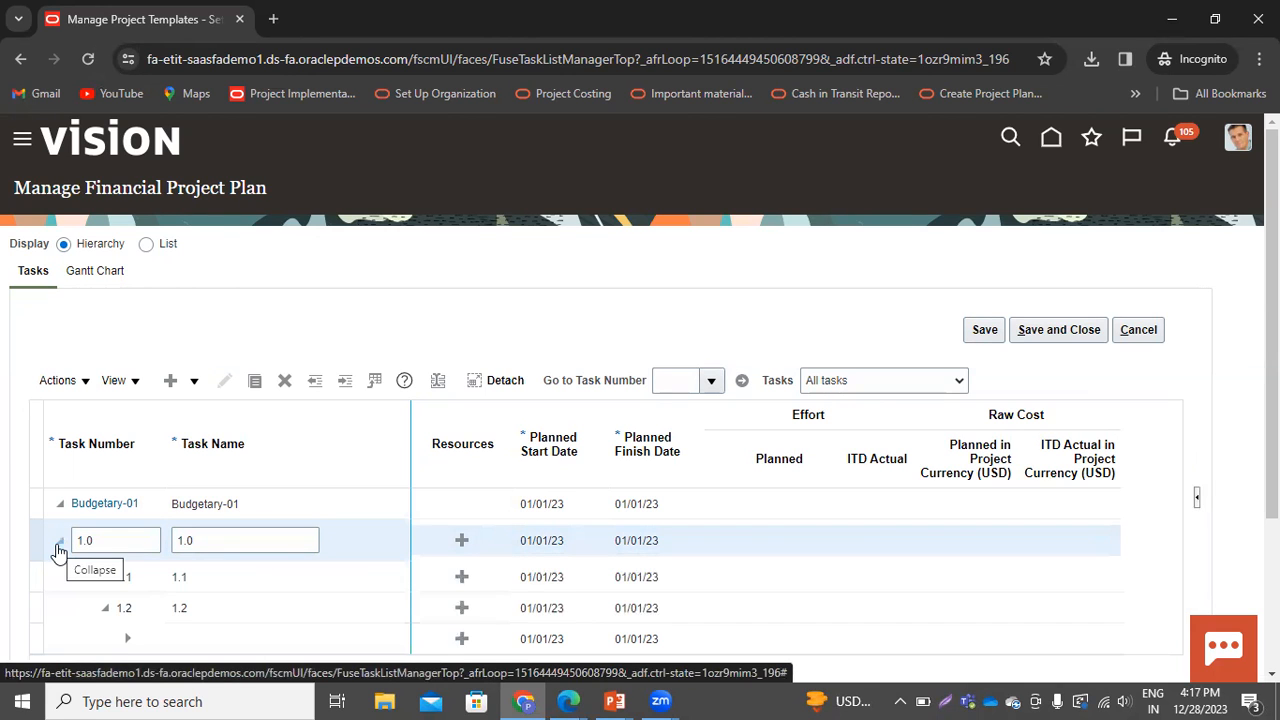
scroll(94, 523, down, 1)
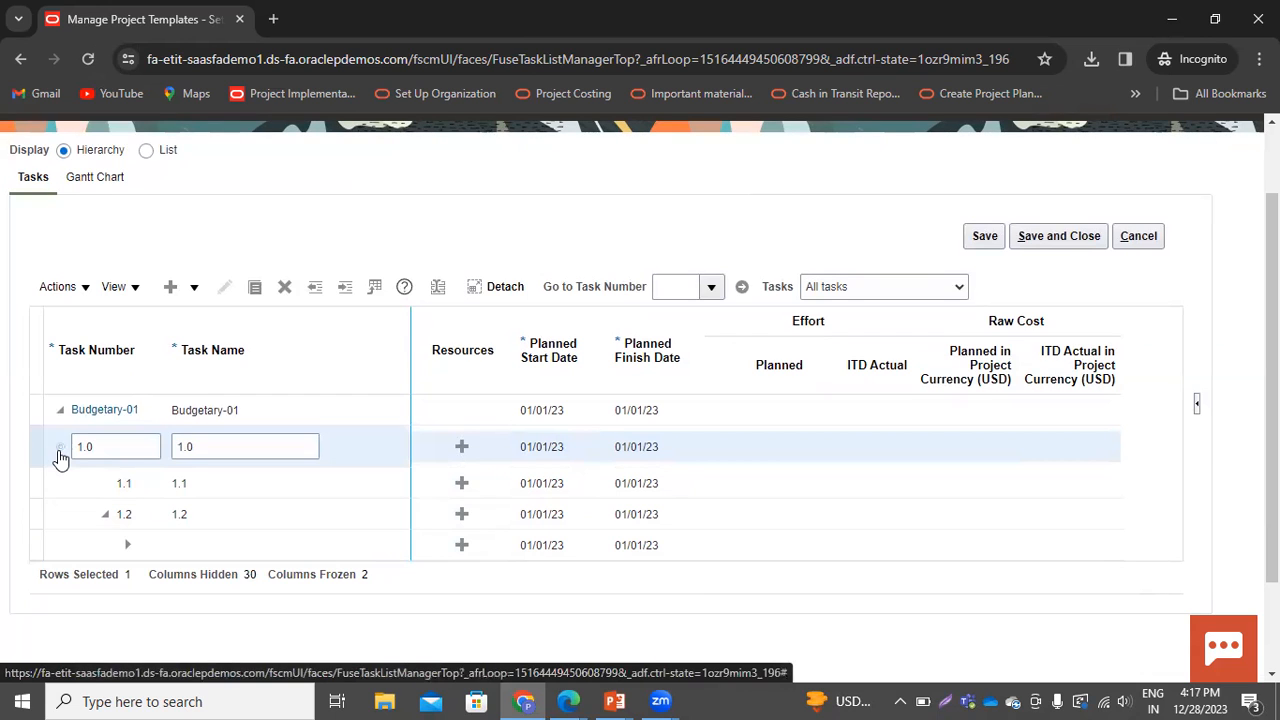
click(60, 452)
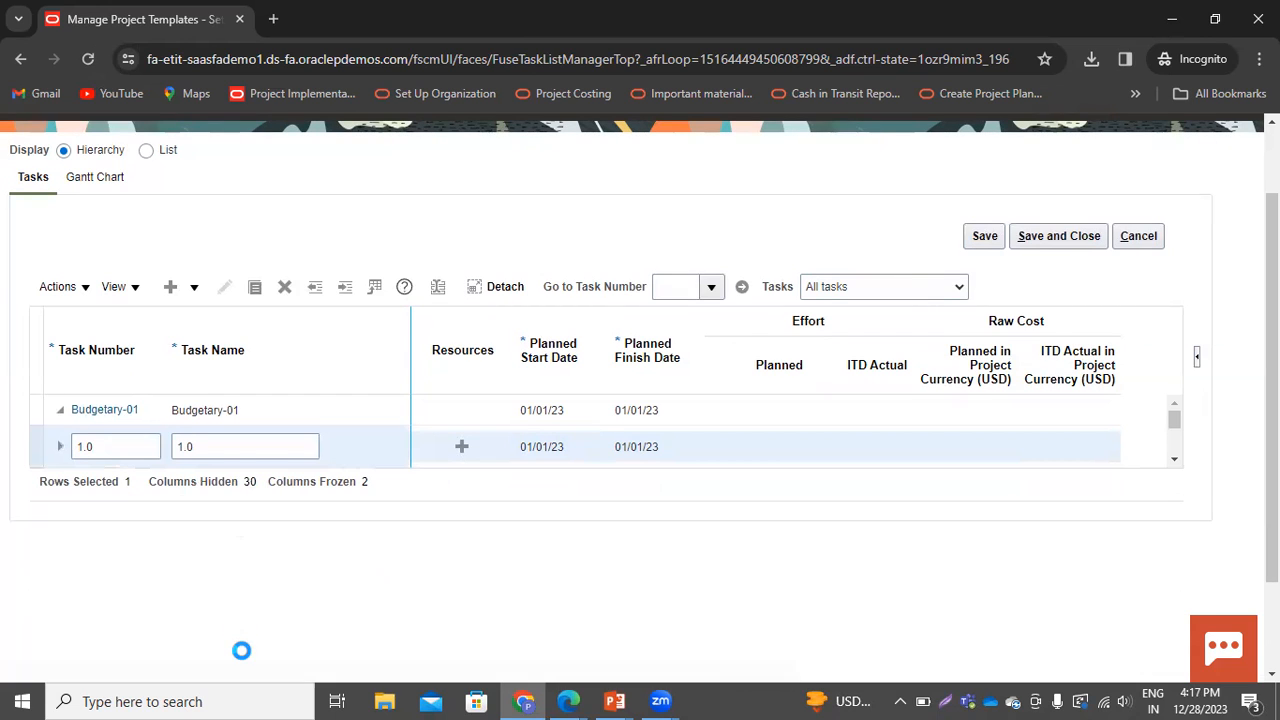
Add a peer task numbered 2.0 after task 1.0
click(194, 288)
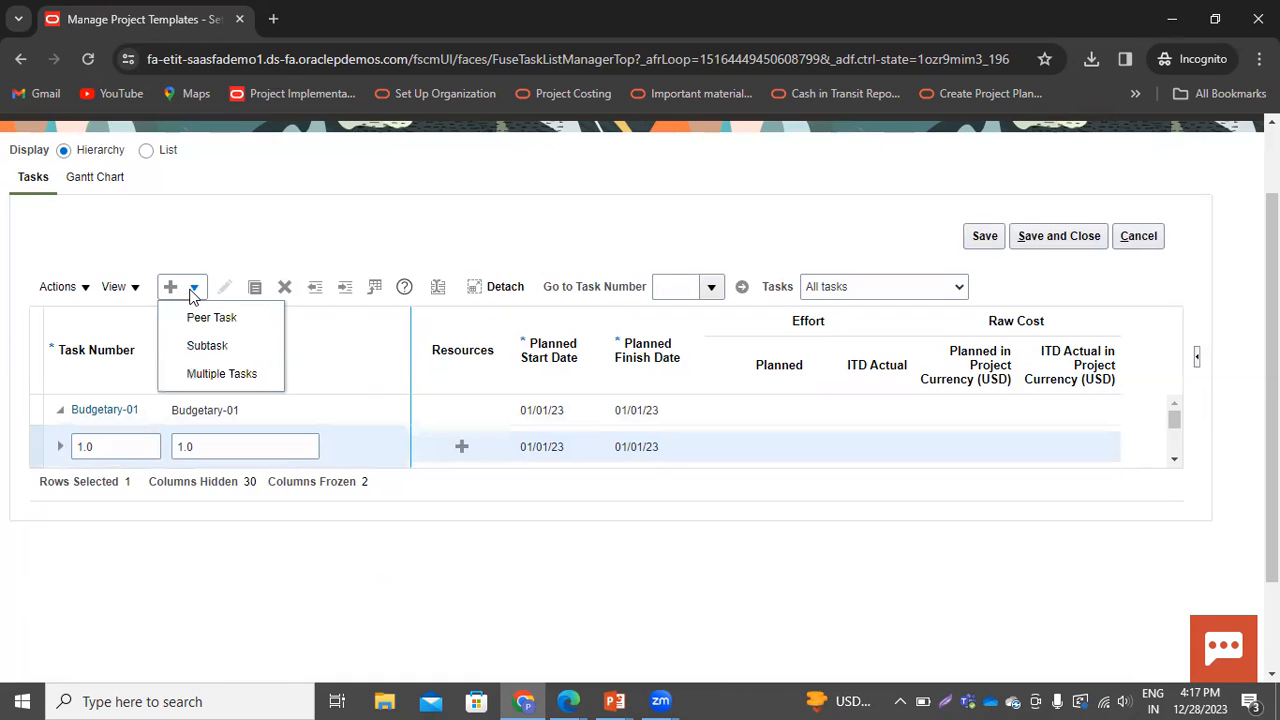
click(200, 317)
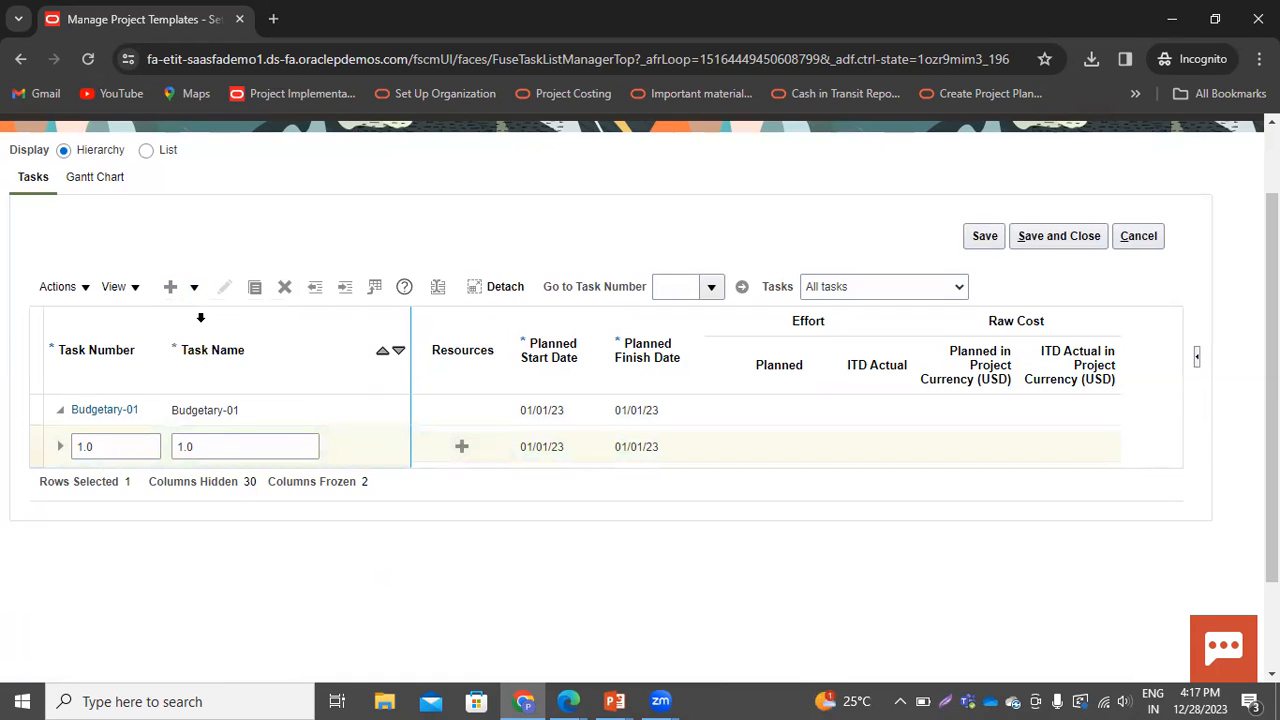
click(105, 478)
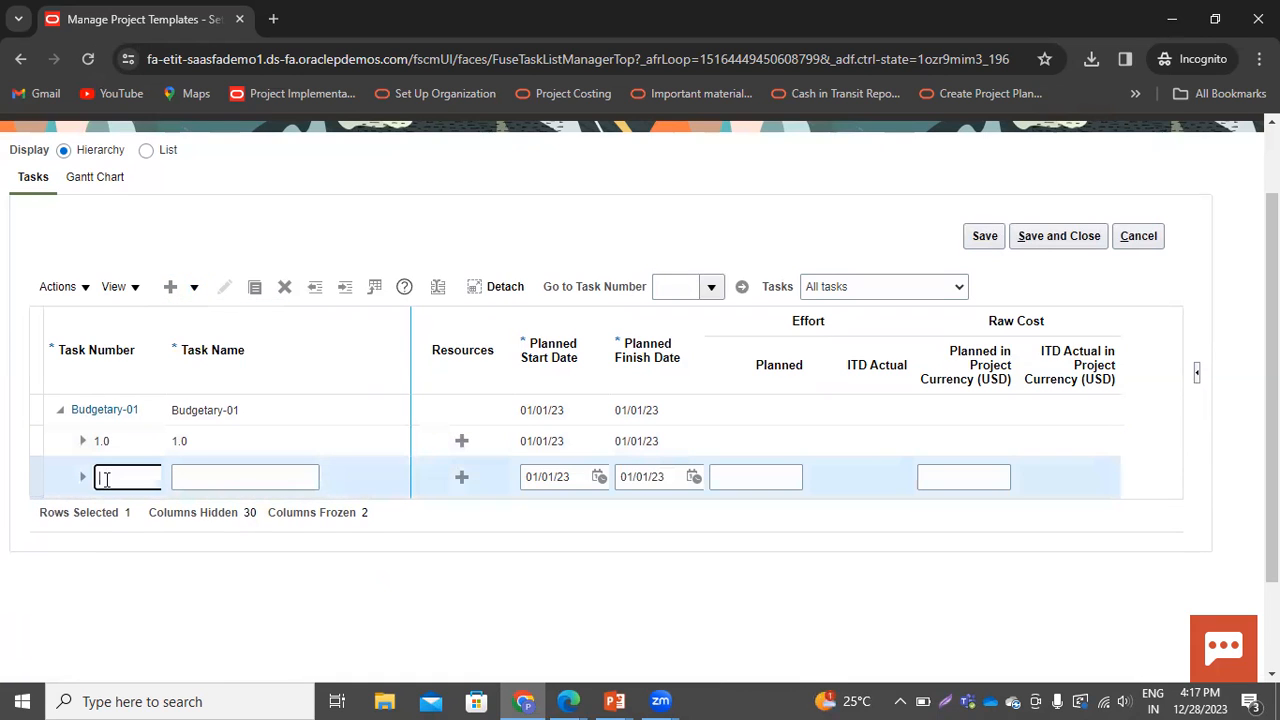
text(2.0)
key(Tab)
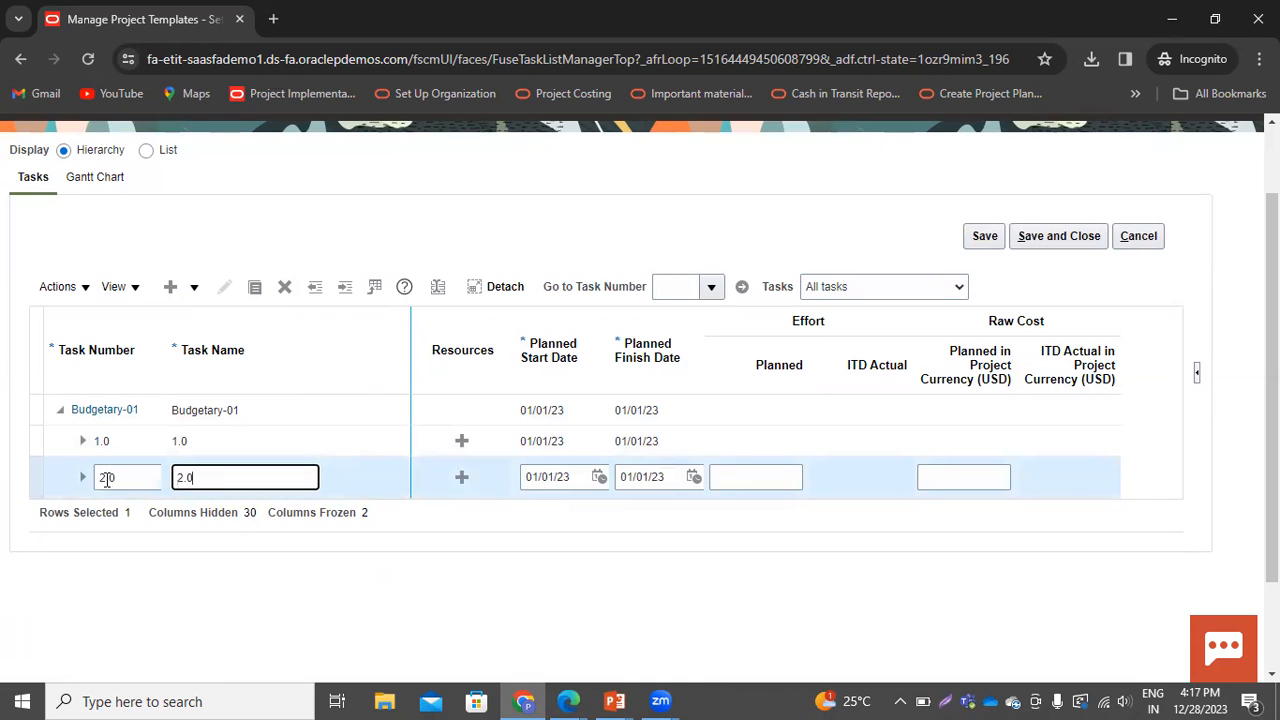
click(384, 480)
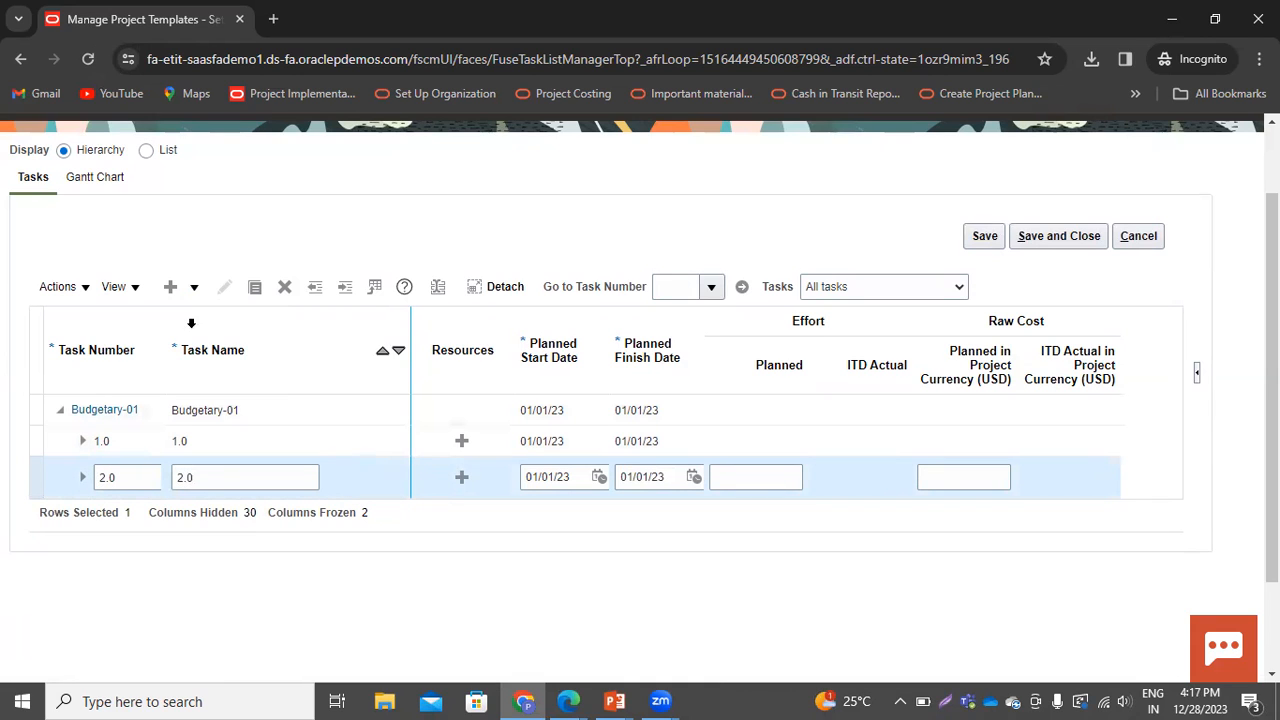
Add a subtask numbered 2.1 under task 2.0
click(194, 288)
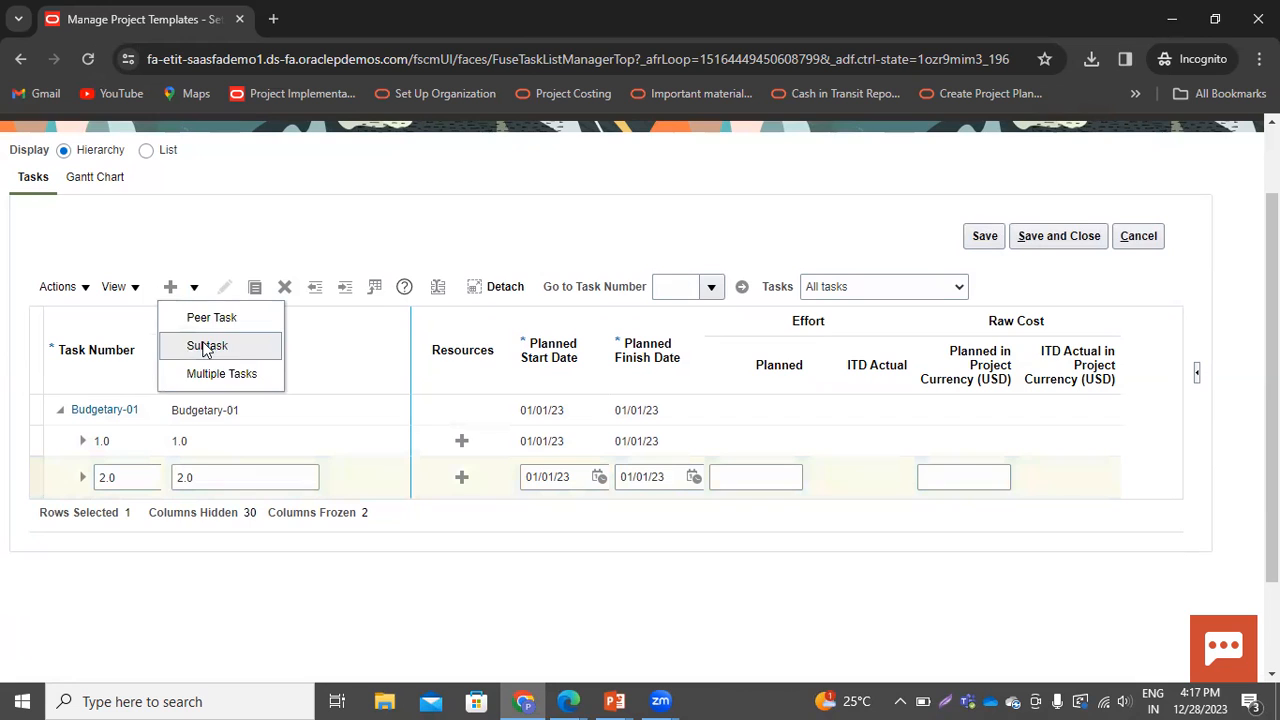
click(204, 343)
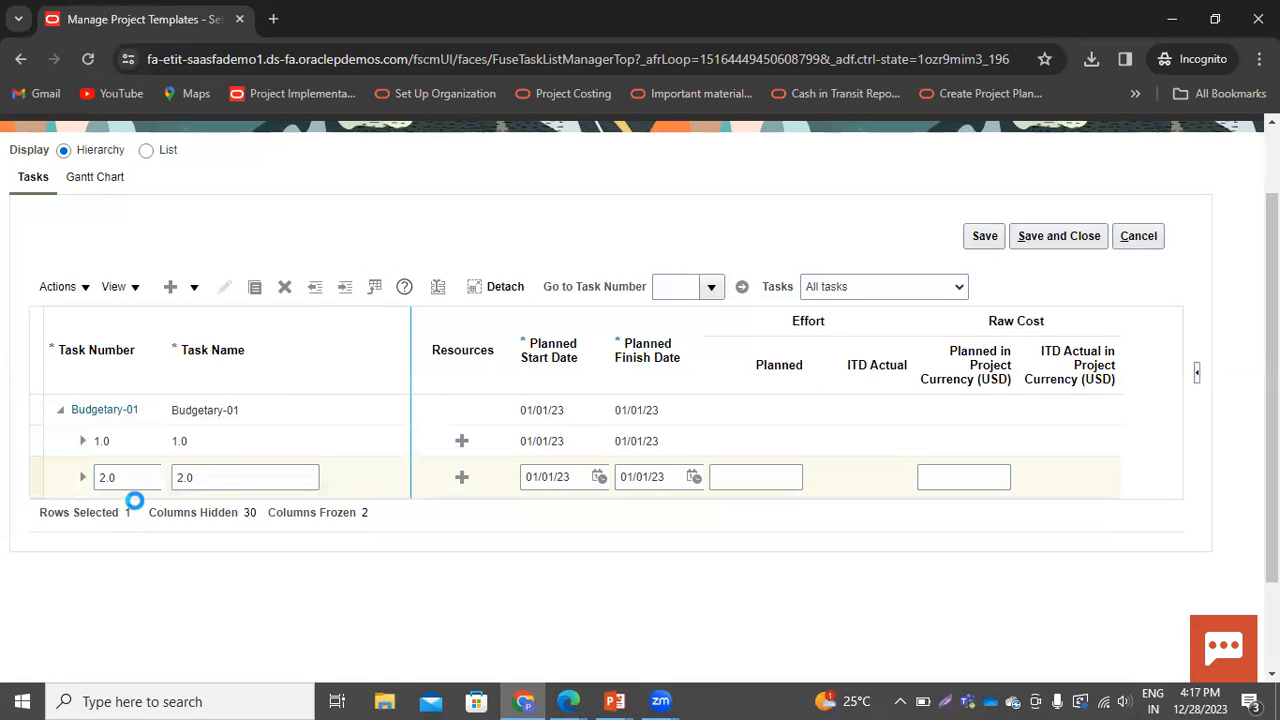
click(157, 511)
text(2.1)
key(Tab)
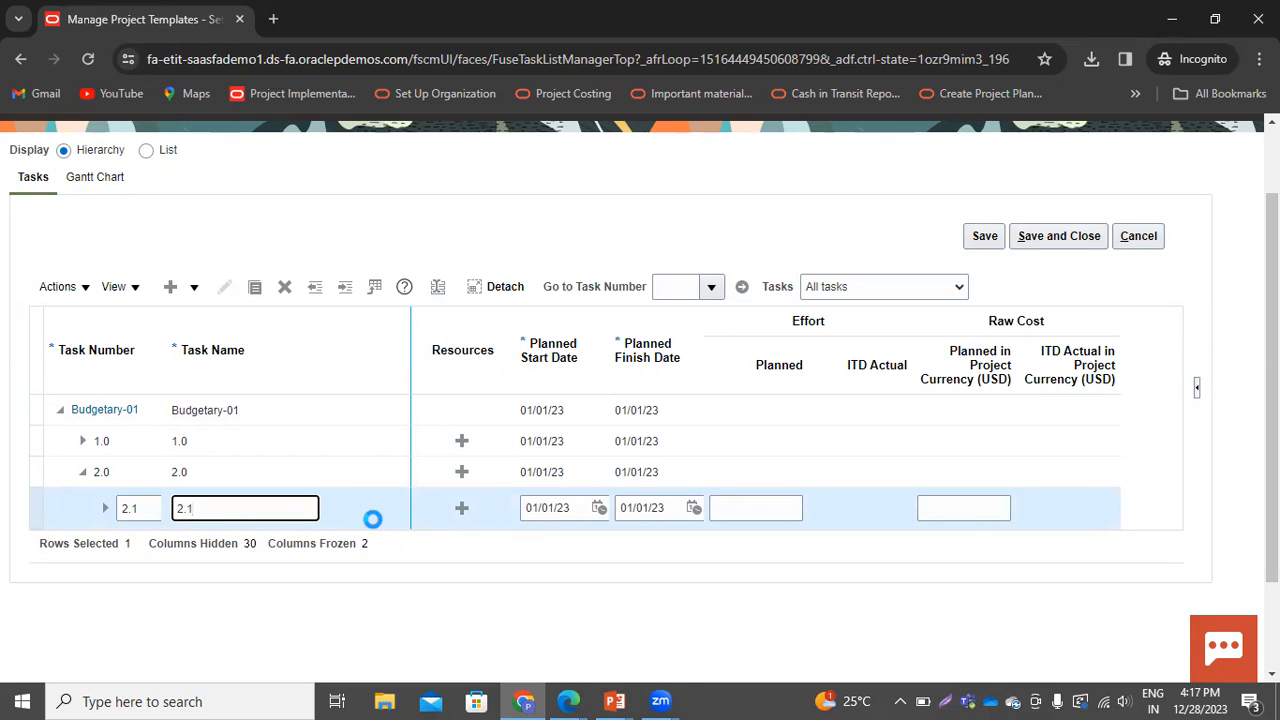
Add a peer task 2.2 beside task 2.1, then collapse the task 2.0 branch
click(190, 289)
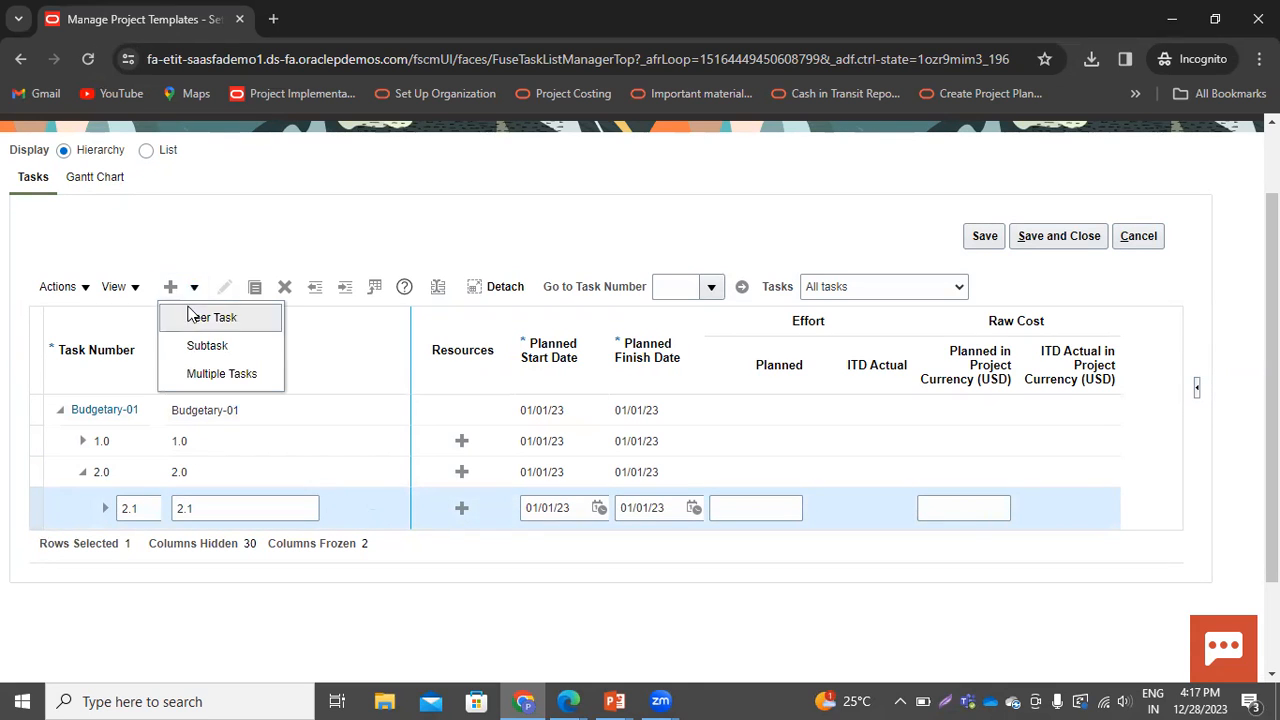
click(195, 317)
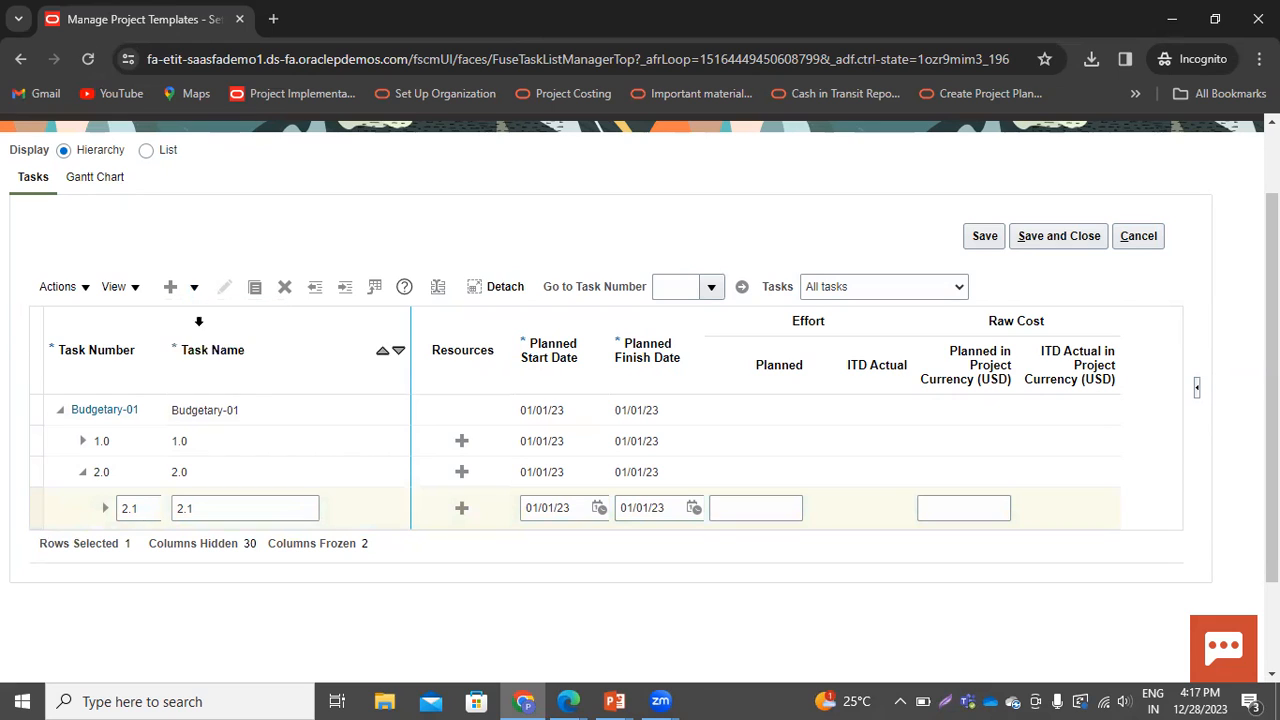
click(140, 538)
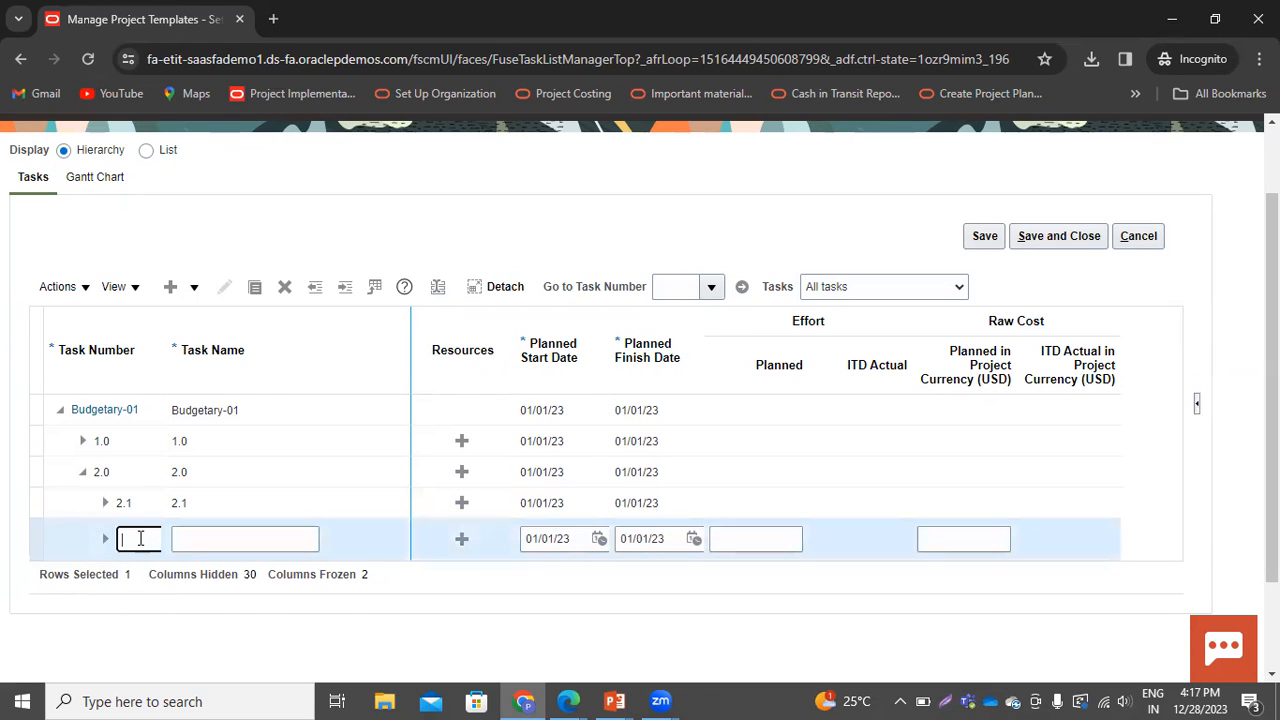
key(Tab)
text(2.)
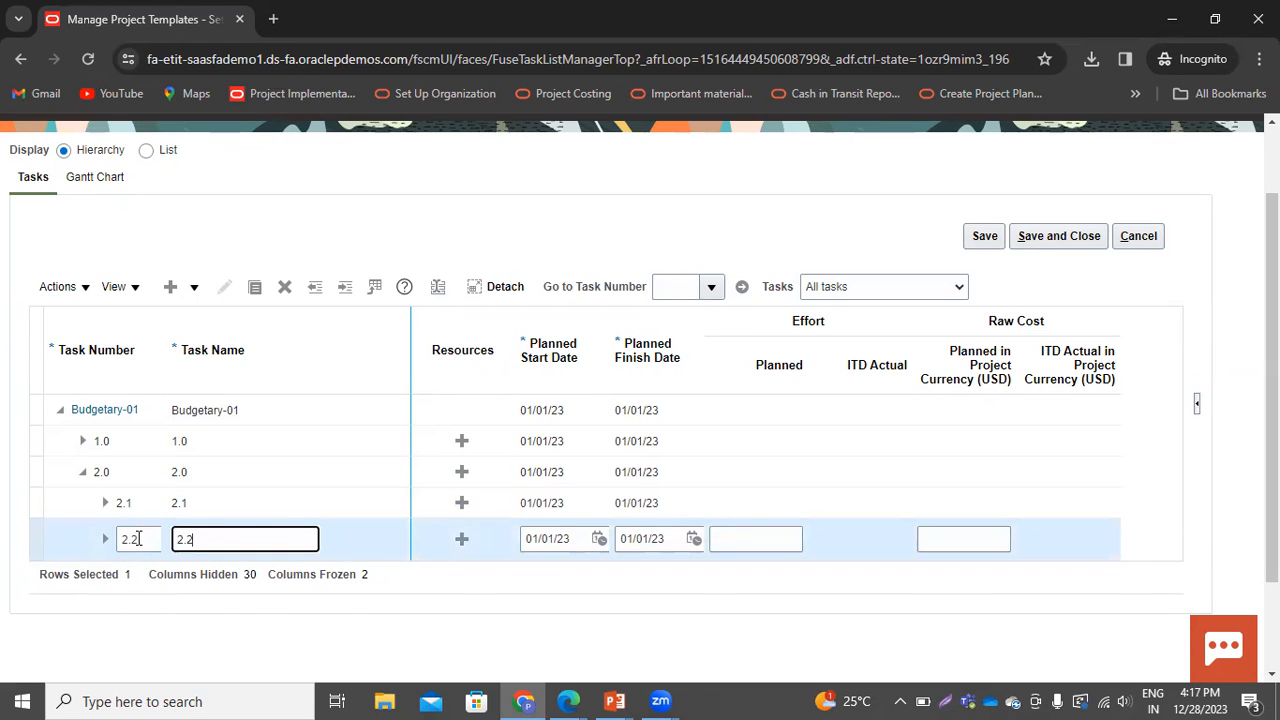
click(81, 474)
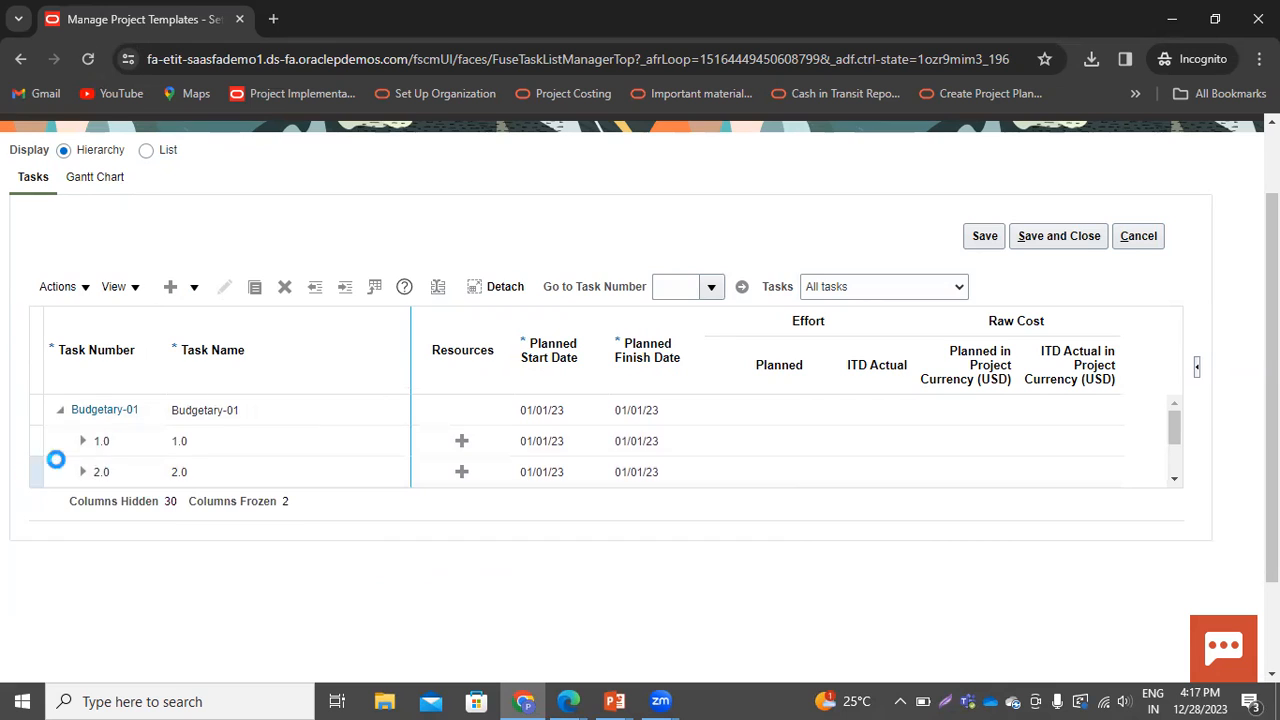
Try to save and close the task plan, dismissing the missing task name error
click(1058, 335)
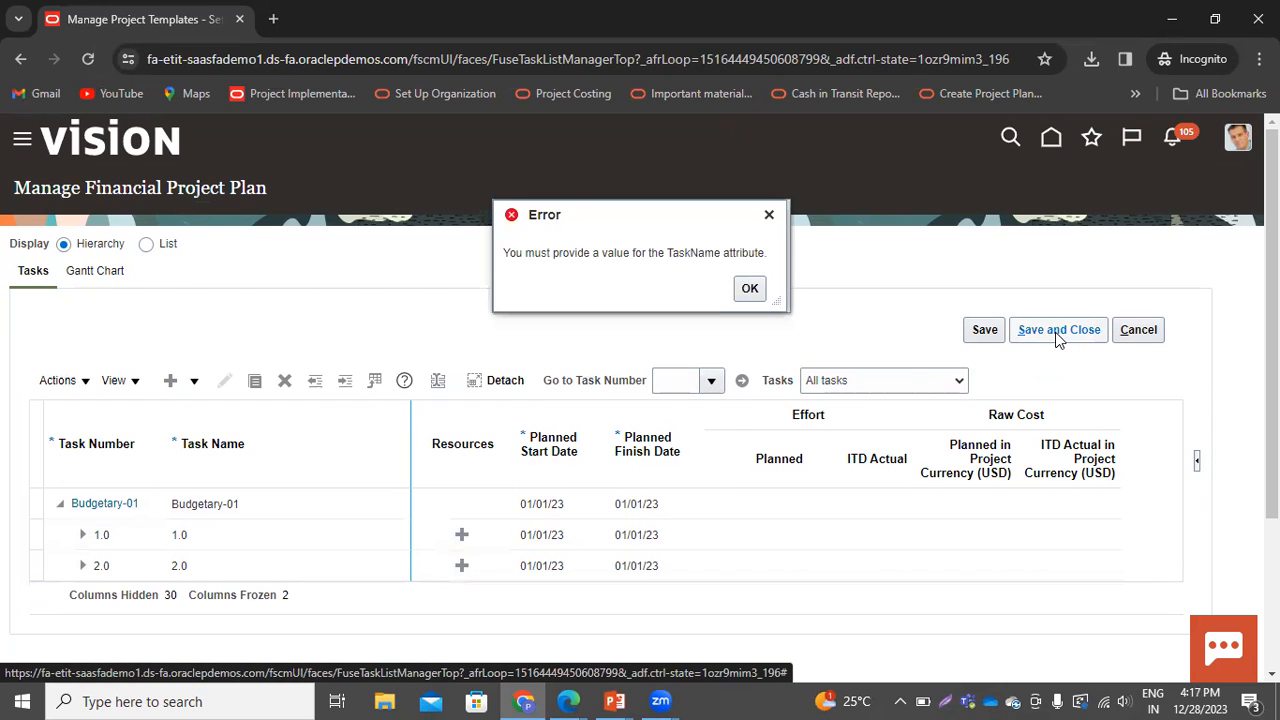
click(749, 288)
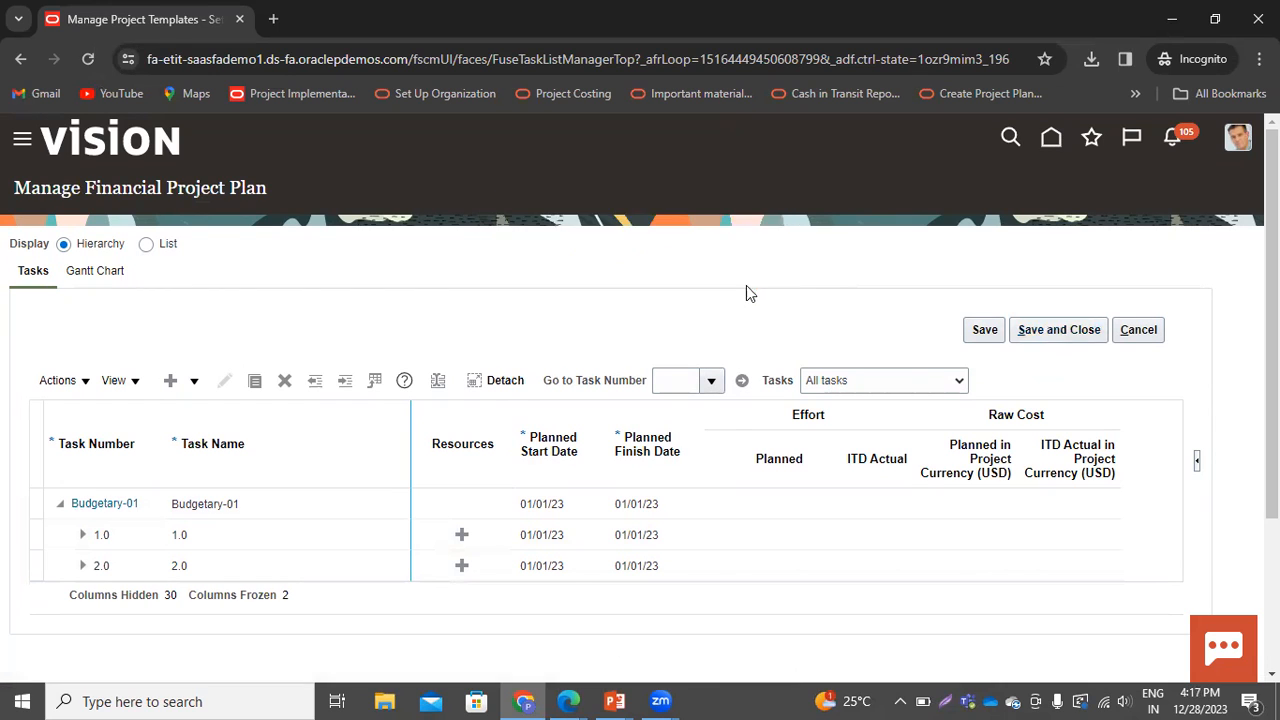
Expand task 1.0, fill the blank row under task 1.2 as 1.3, and delete that row
click(82, 536)
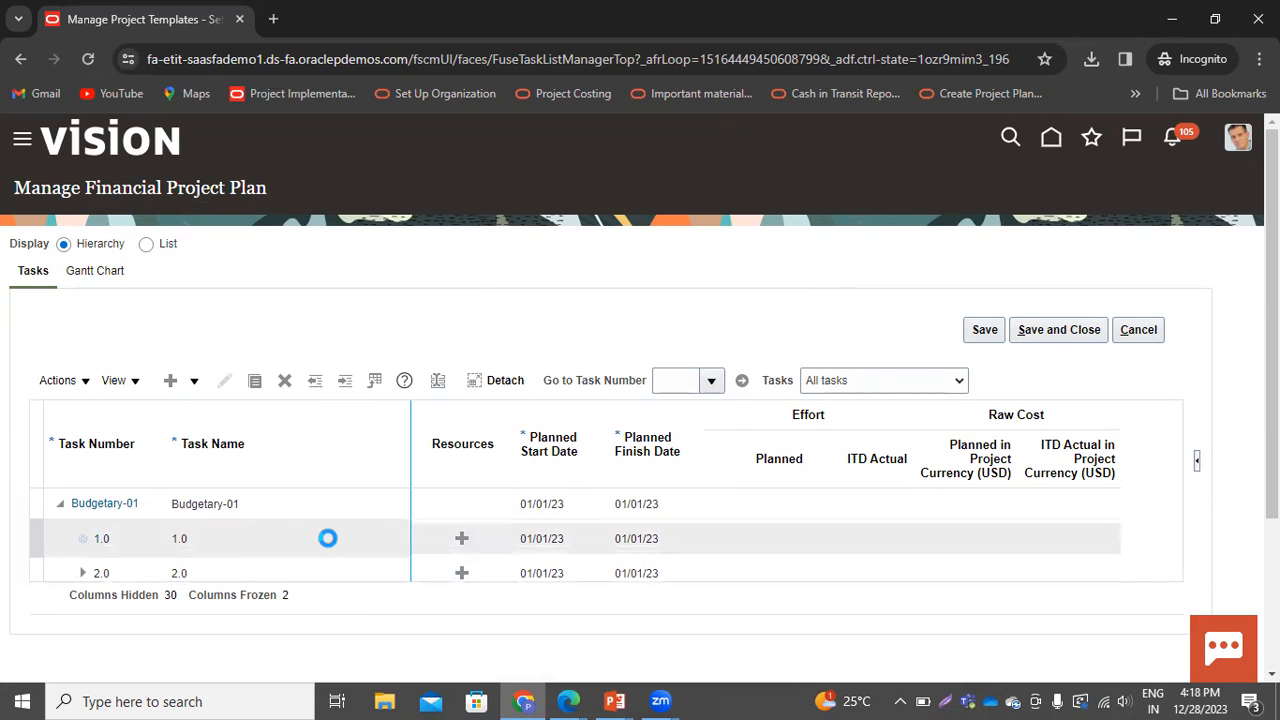
scroll(318, 559, down, 1)
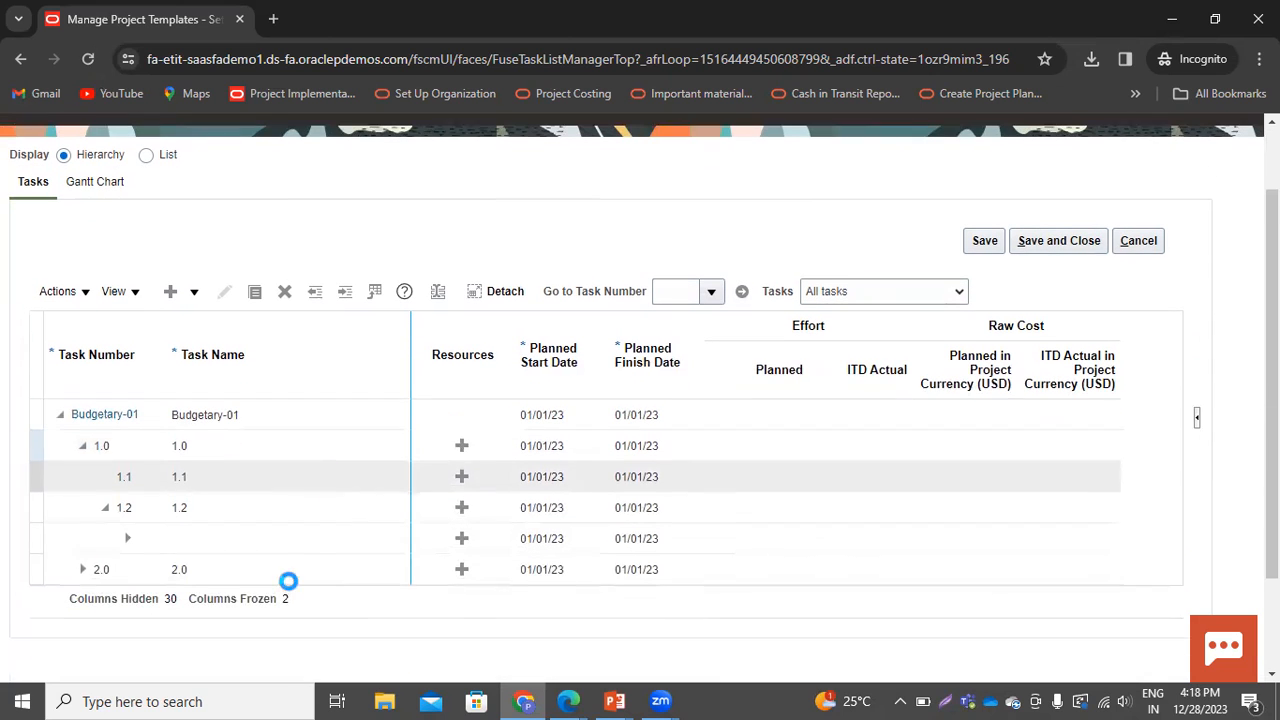
click(196, 536)
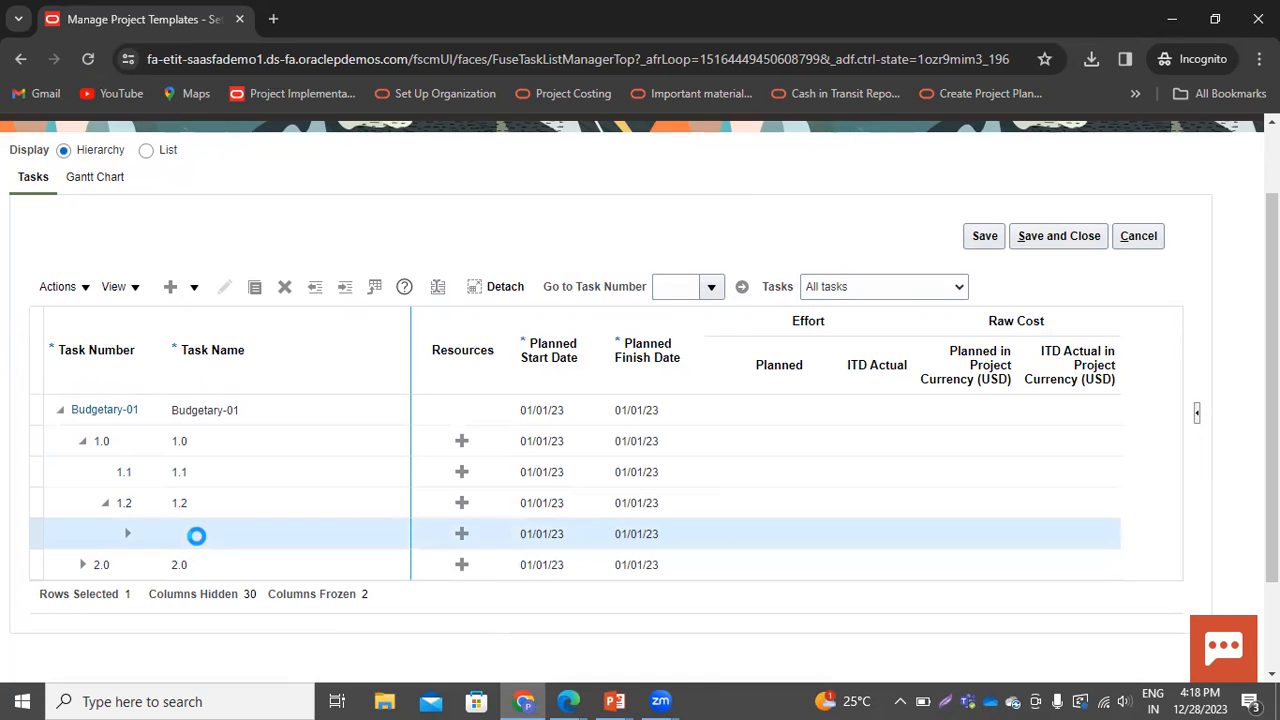
click(282, 289)
click(152, 538)
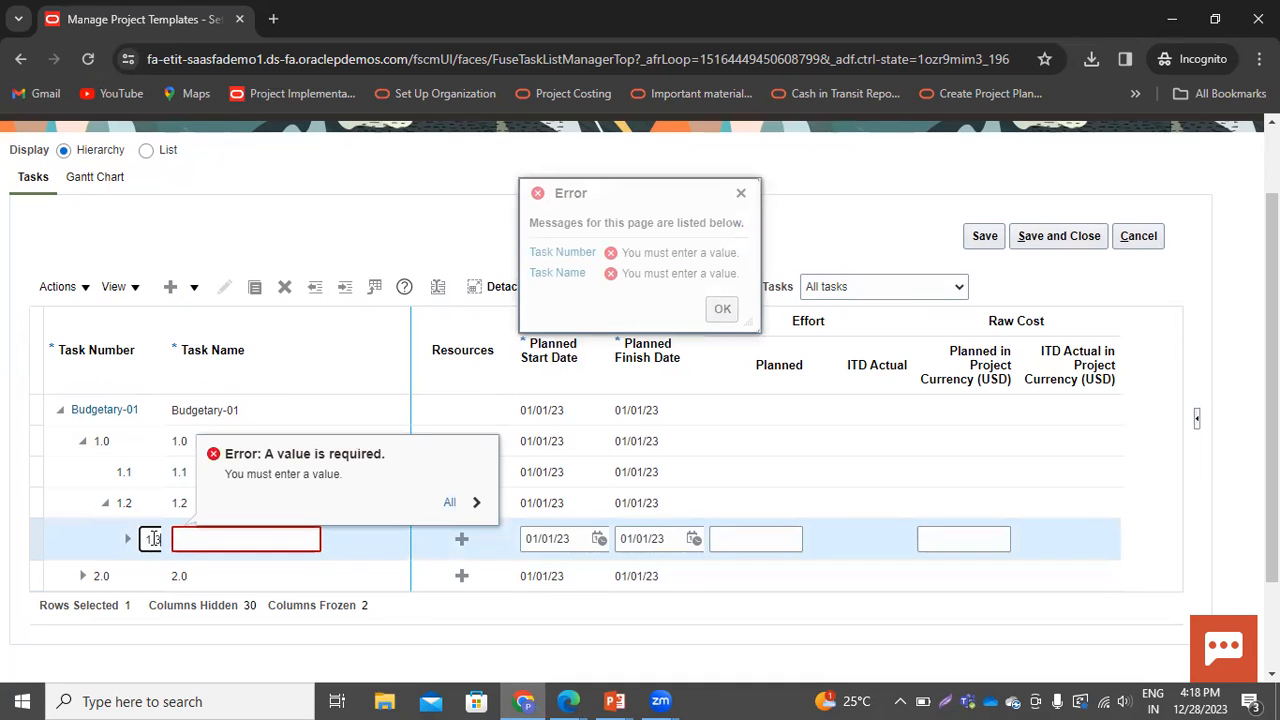
key(Tab)
text(1.3)
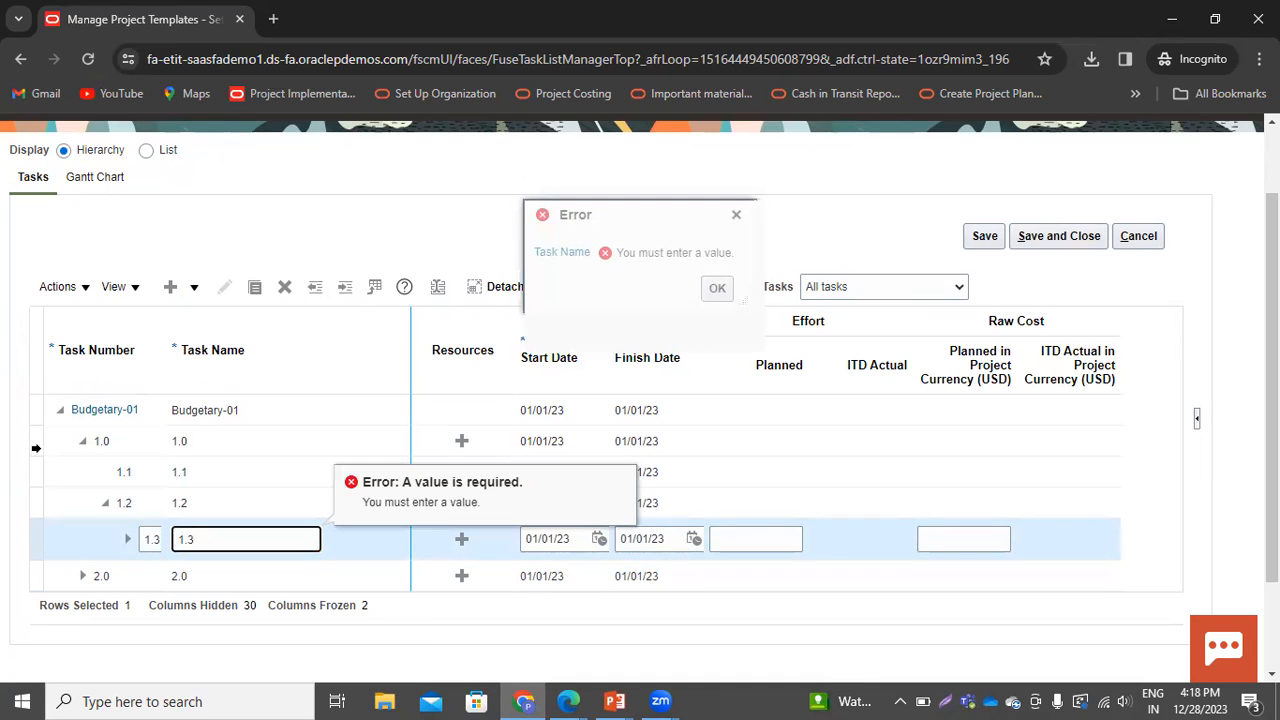
click(15, 467)
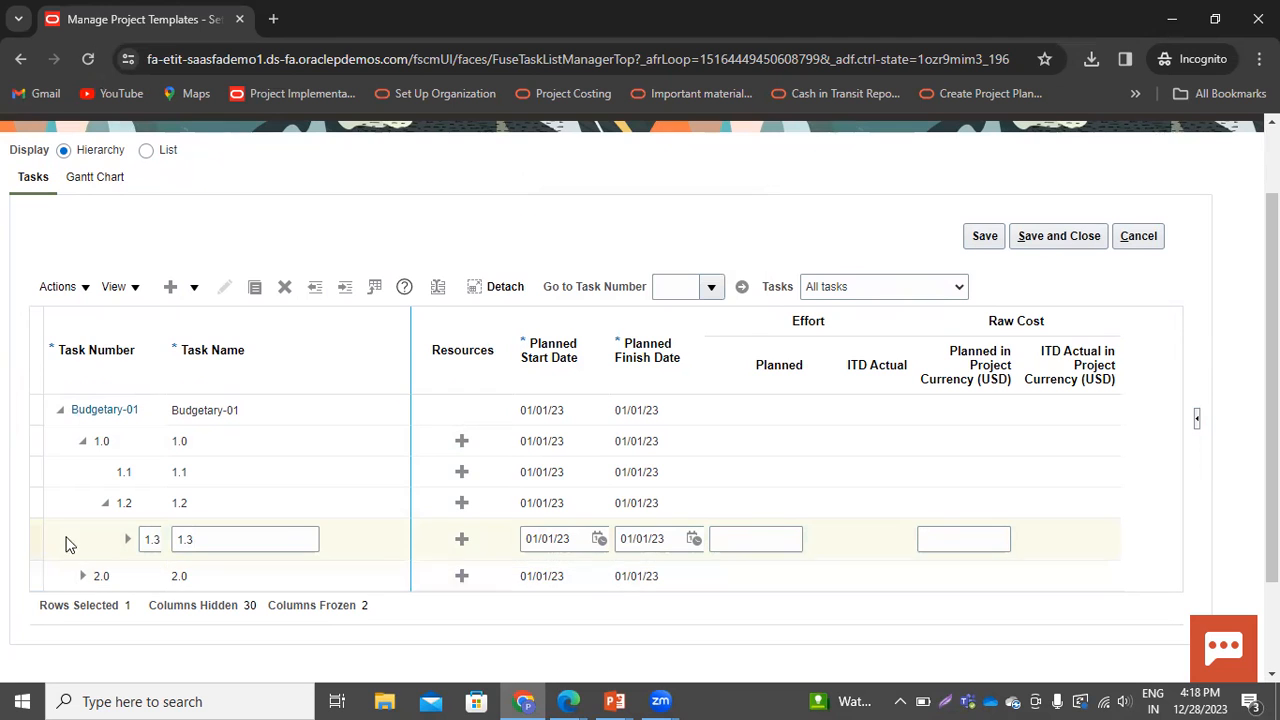
click(287, 288)
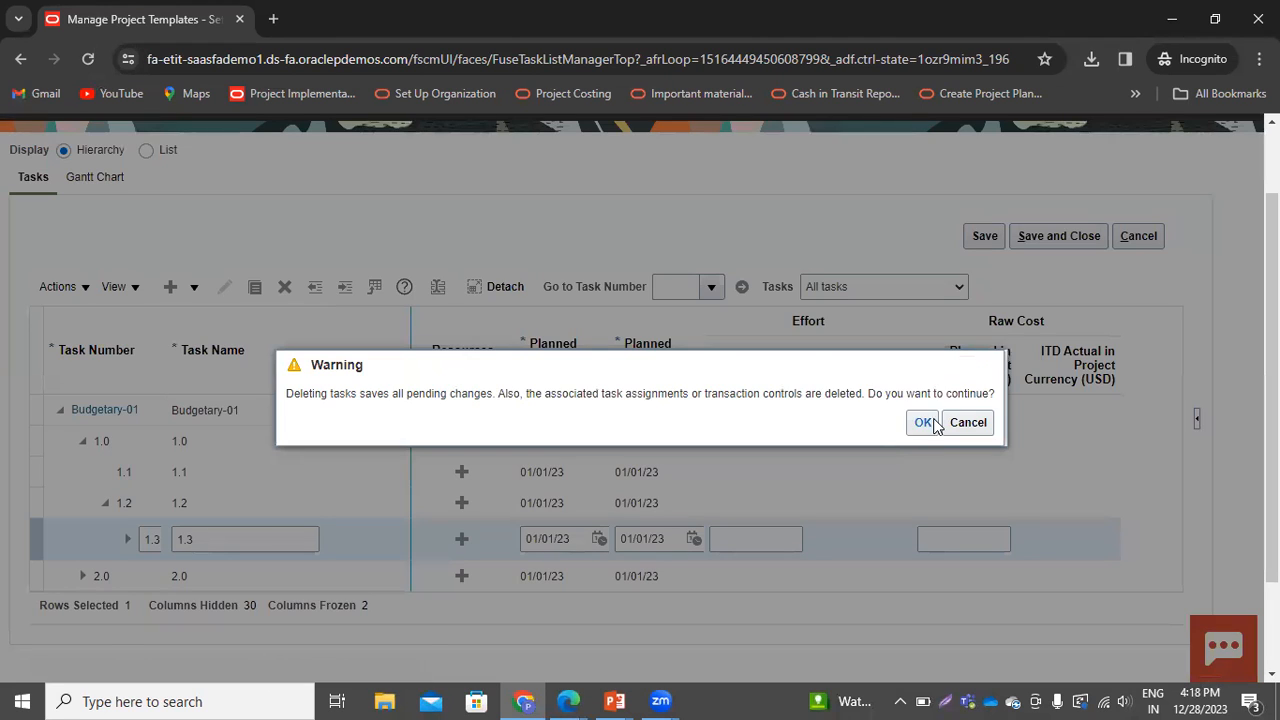
click(922, 422)
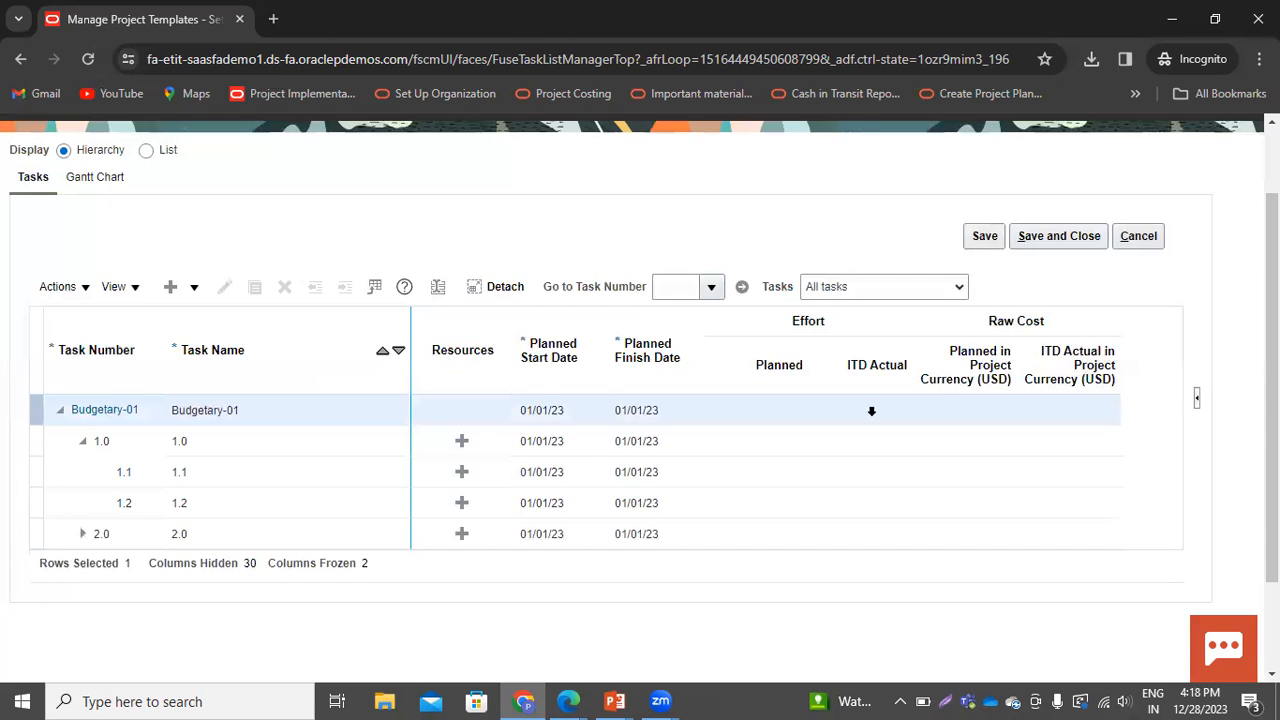
Save and close the financial project plan, then finish editing the project template
scroll(1043, 268, up, 2)
click(1059, 331)
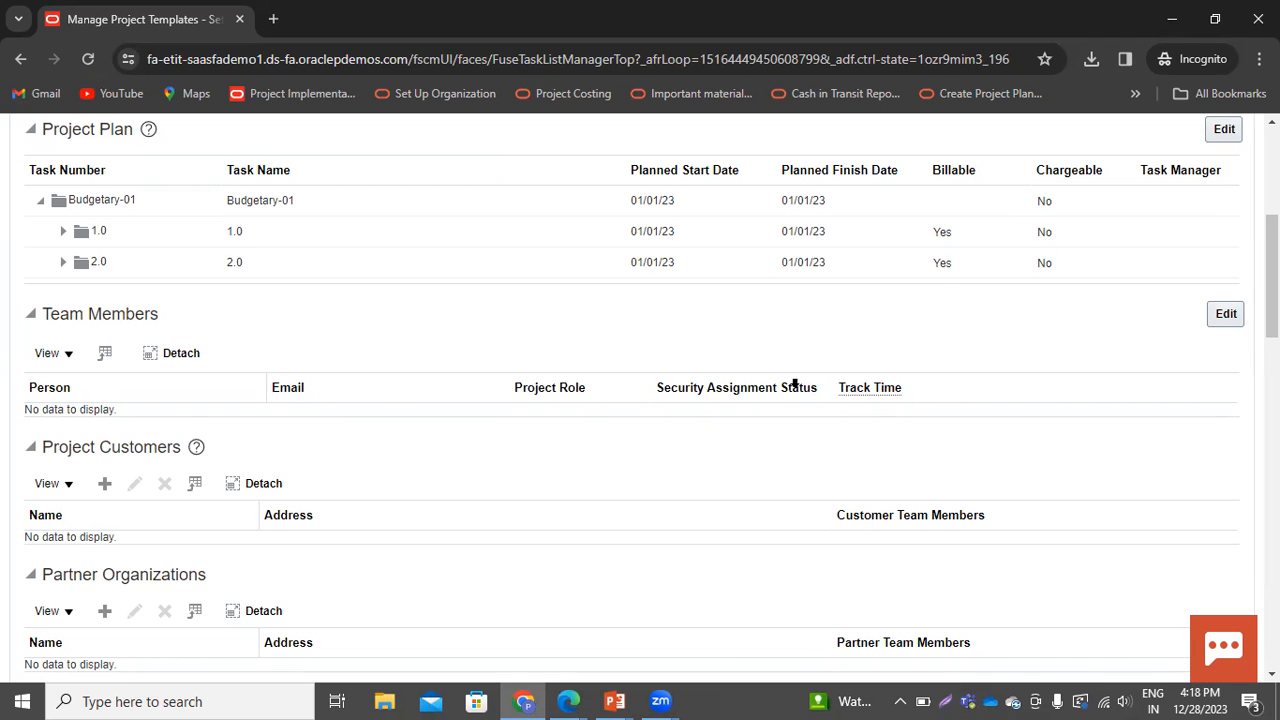
scroll(1023, 394, up, 4)
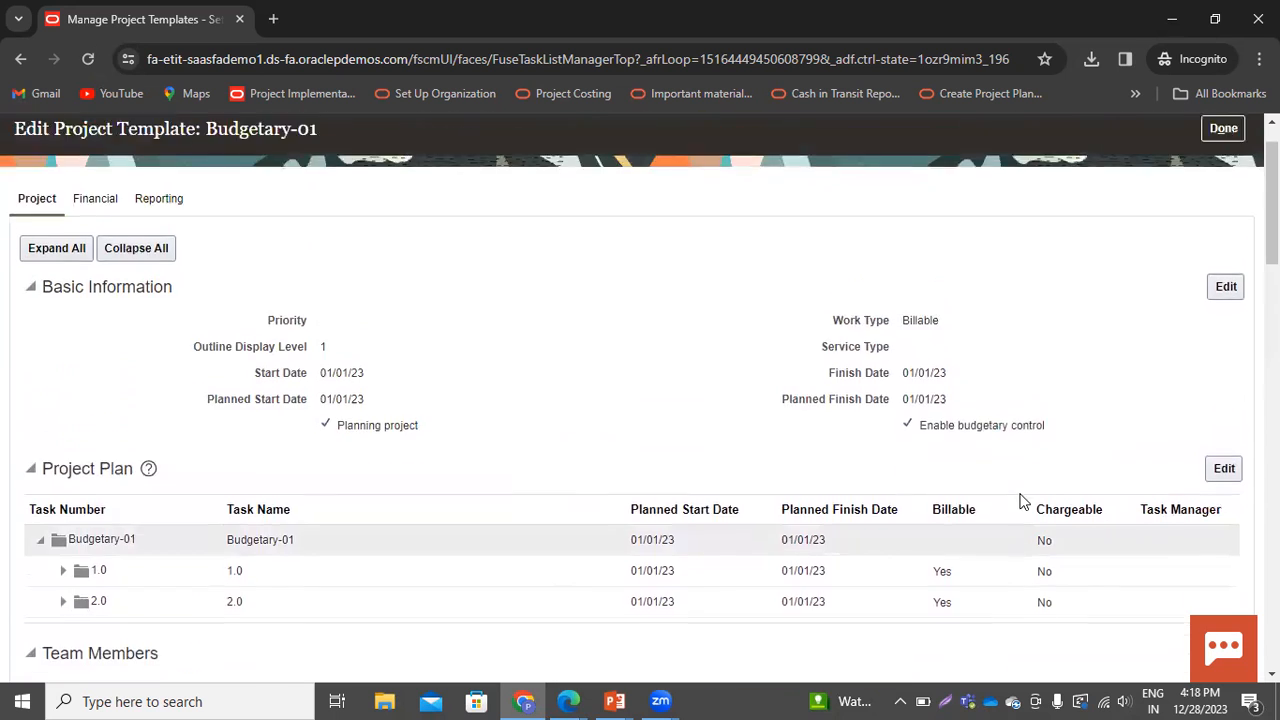
scroll(1023, 500, up, 1)
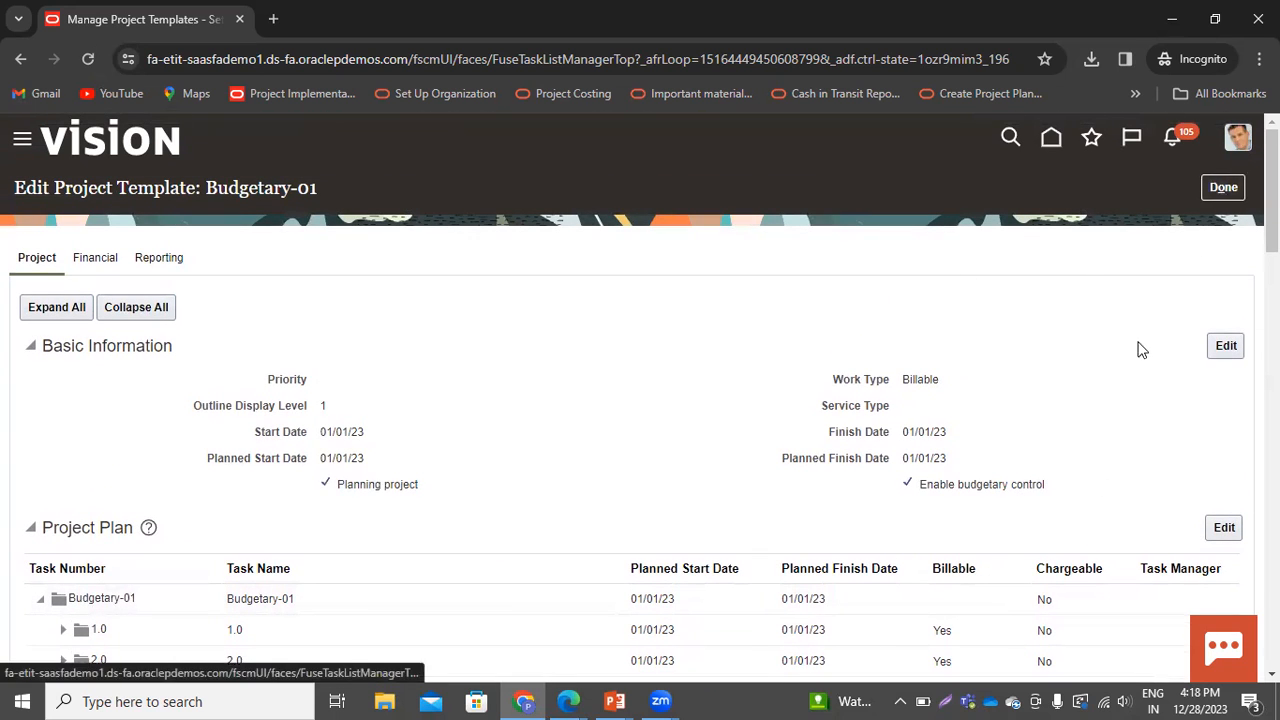
scroll(800, 410, down, 20)
scroll(800, 414, up, 20)
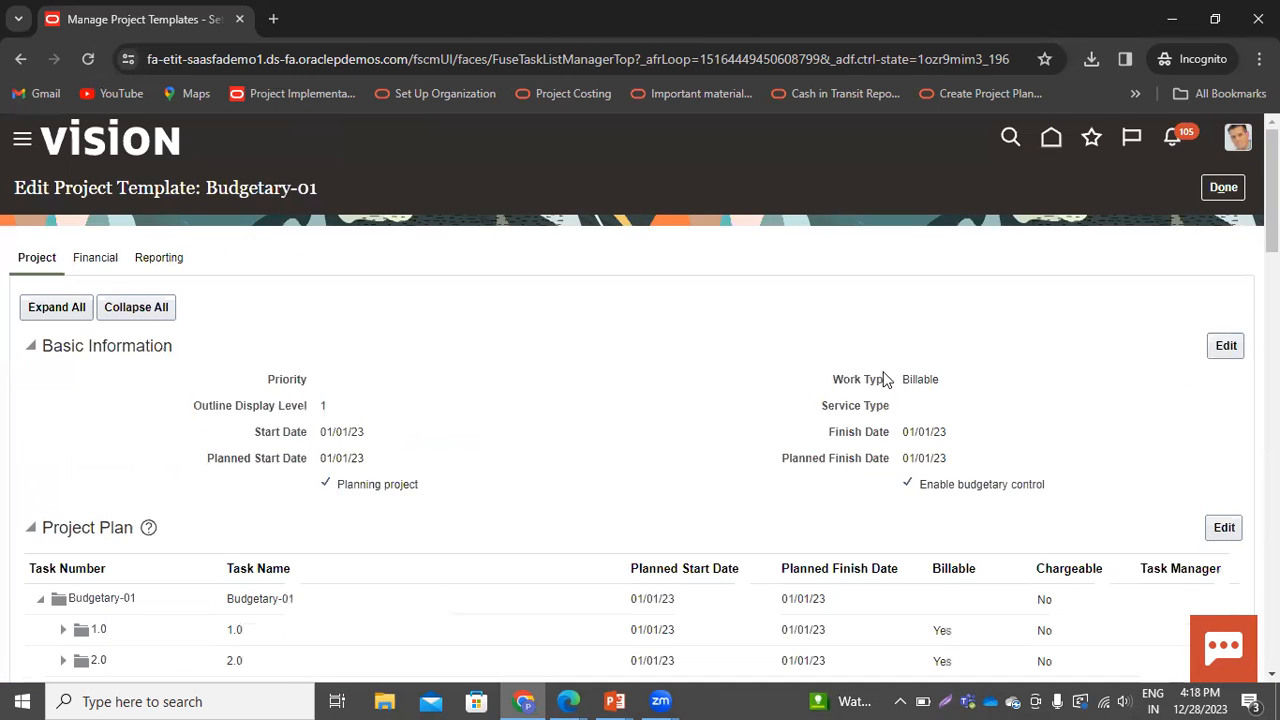
click(1223, 187)
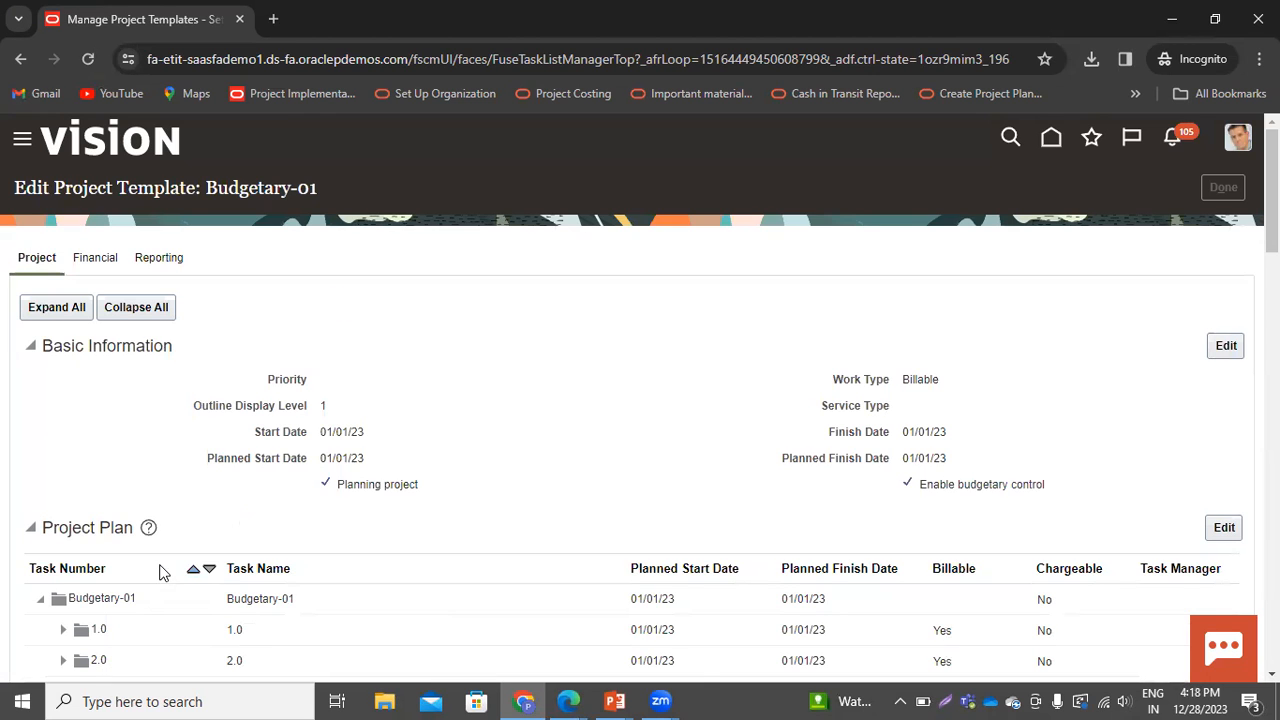
Add a quick entry row with the field name Team Member
scroll(354, 514, down, 8)
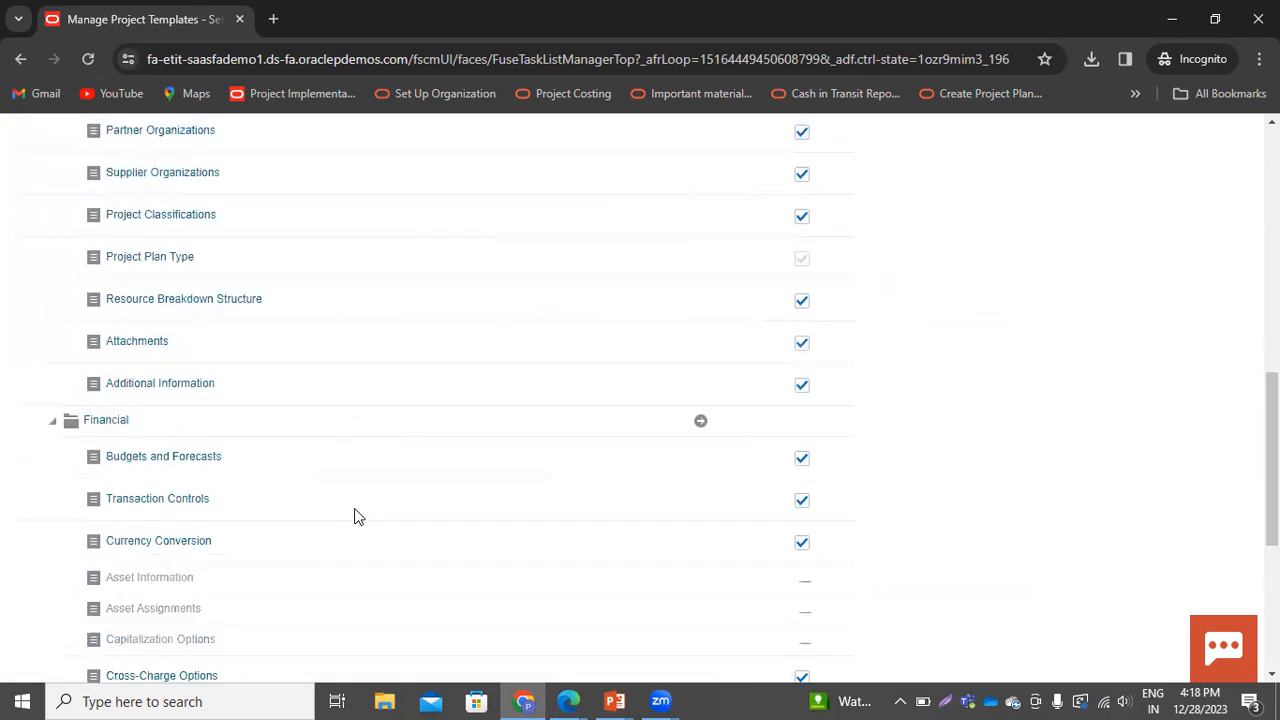
scroll(354, 514, down, 5)
click(95, 549)
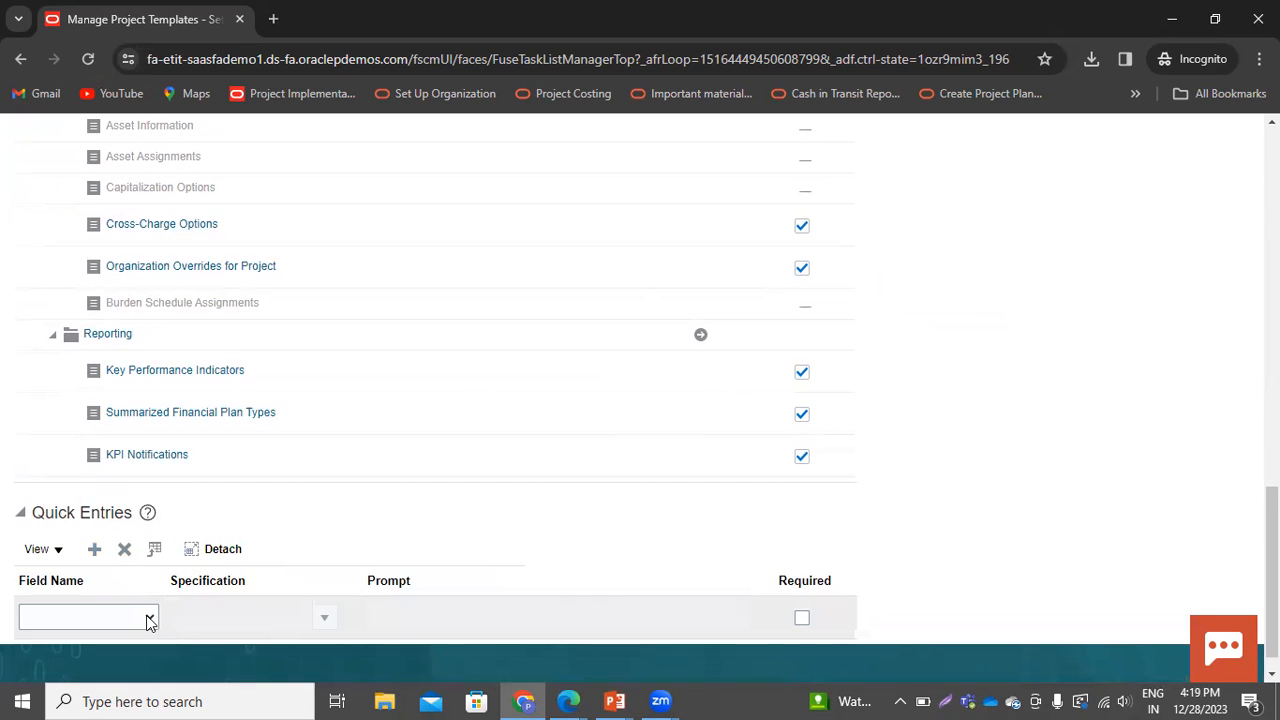
click(149, 619)
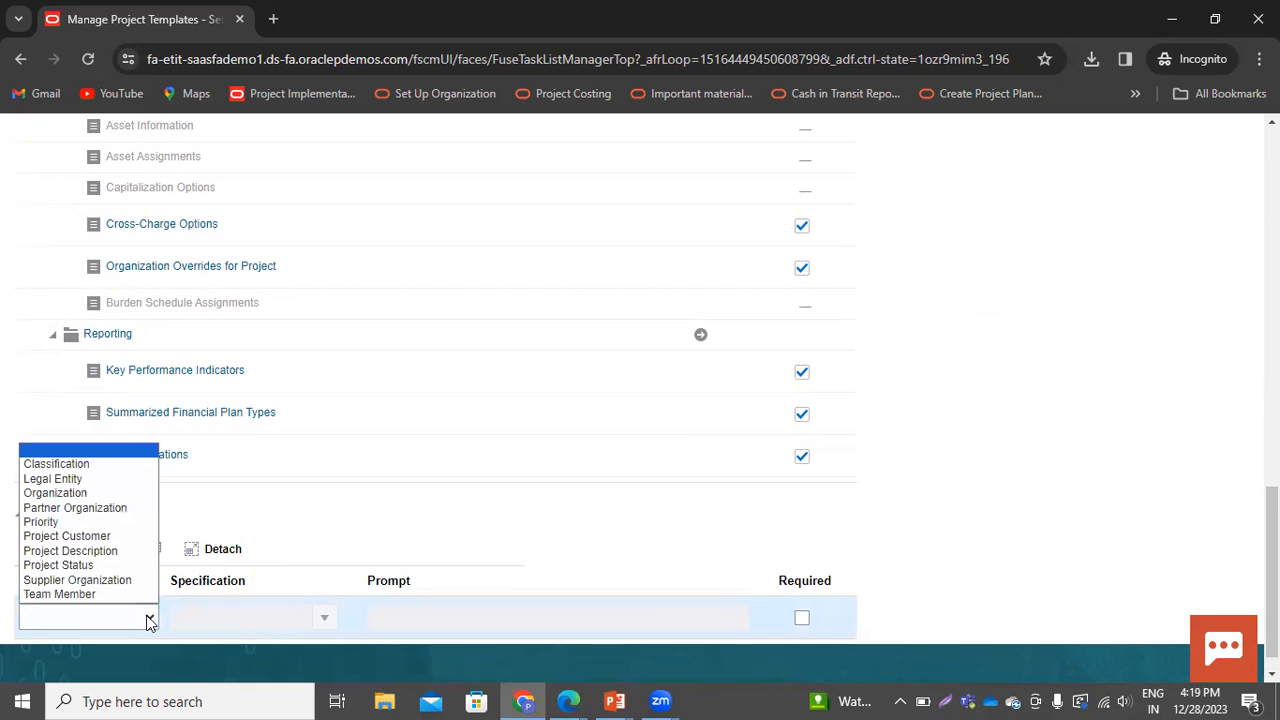
click(79, 596)
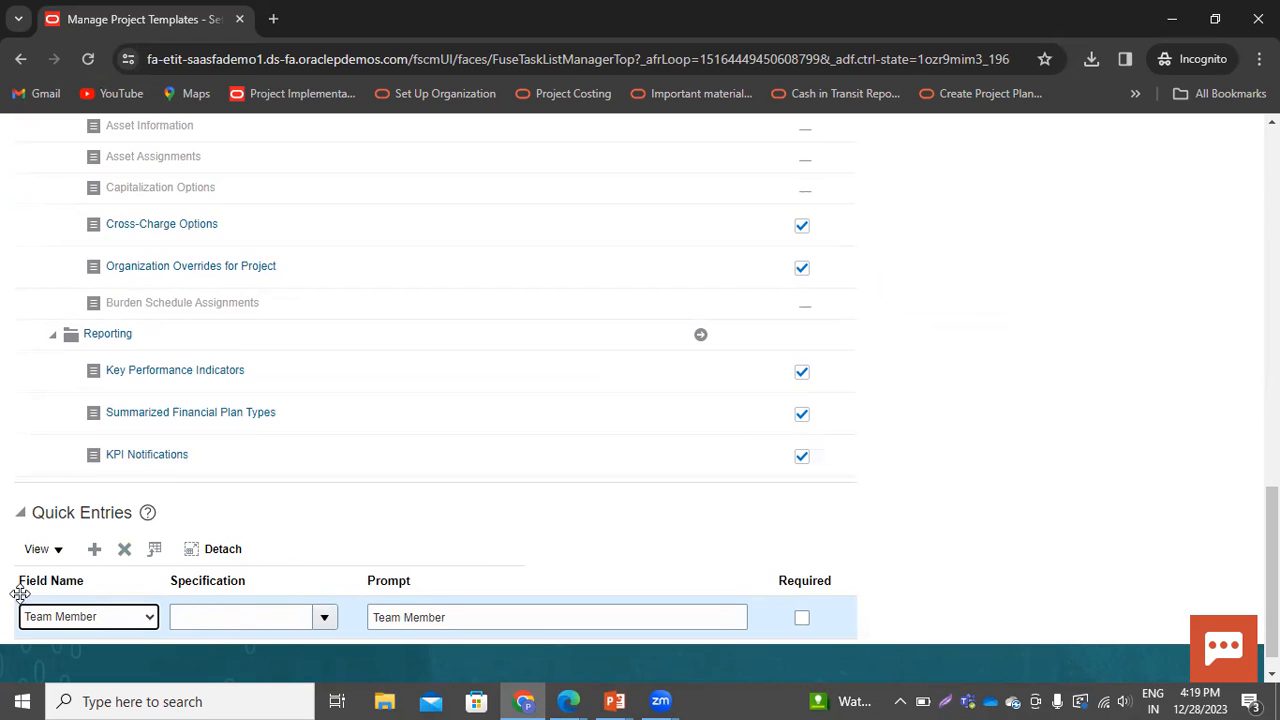
Set the Team Member quick entry's specification to Project Manager and mark the entry as required
click(326, 618)
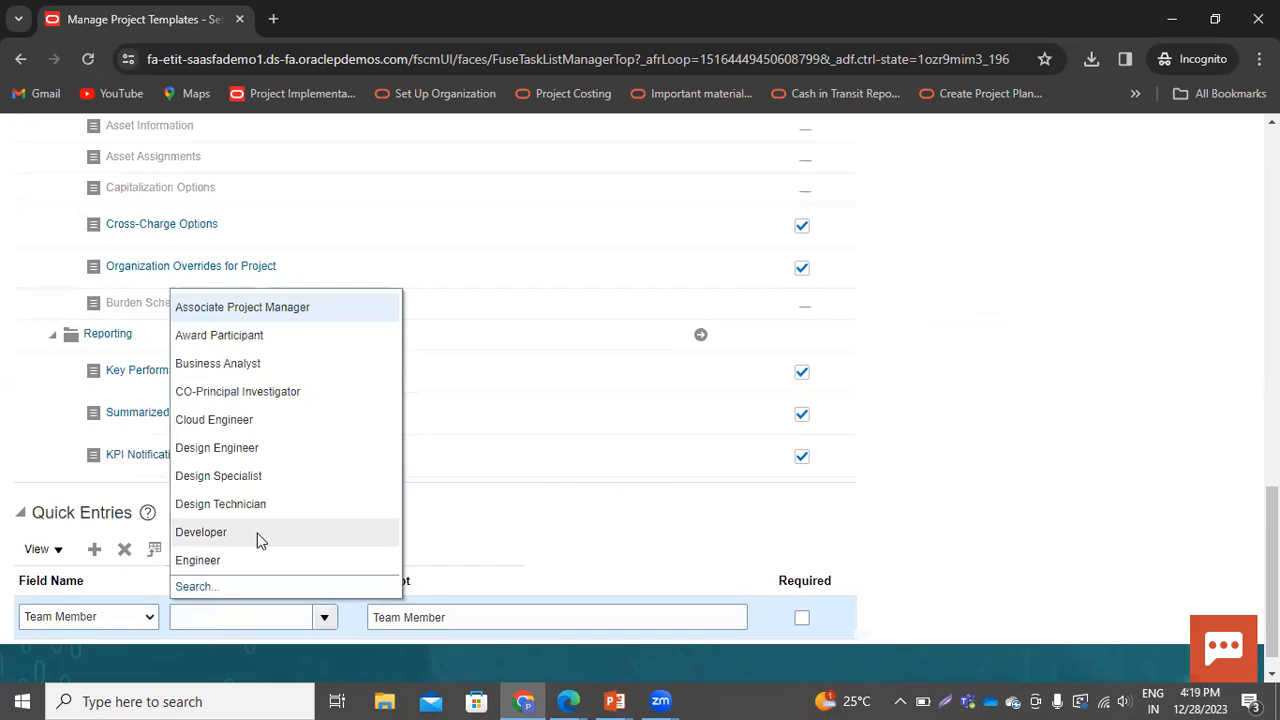
click(185, 586)
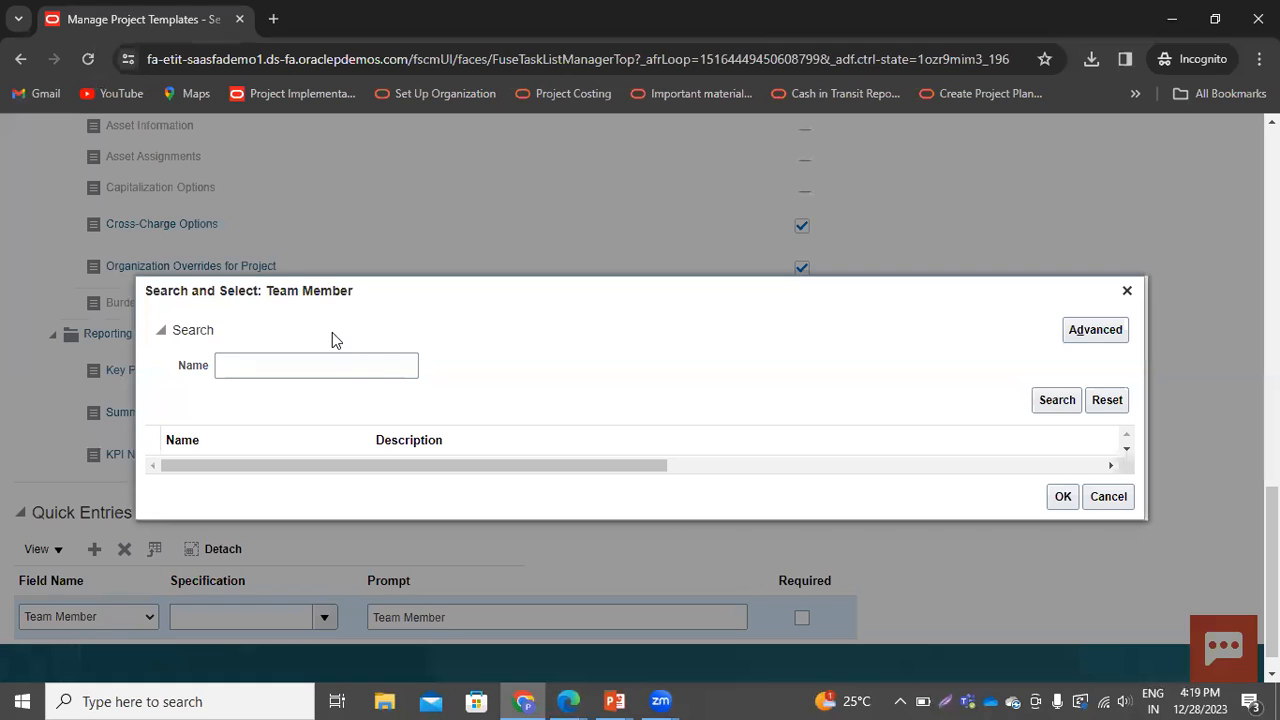
click(335, 364)
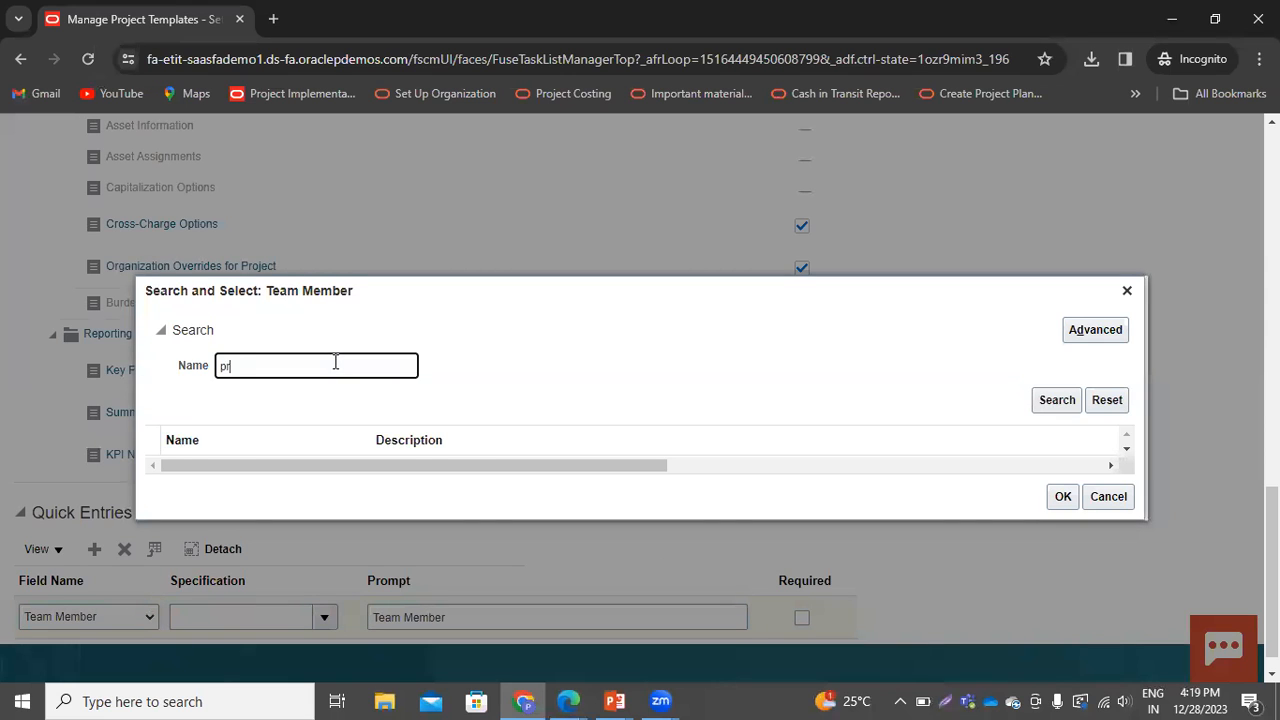
key(Return)
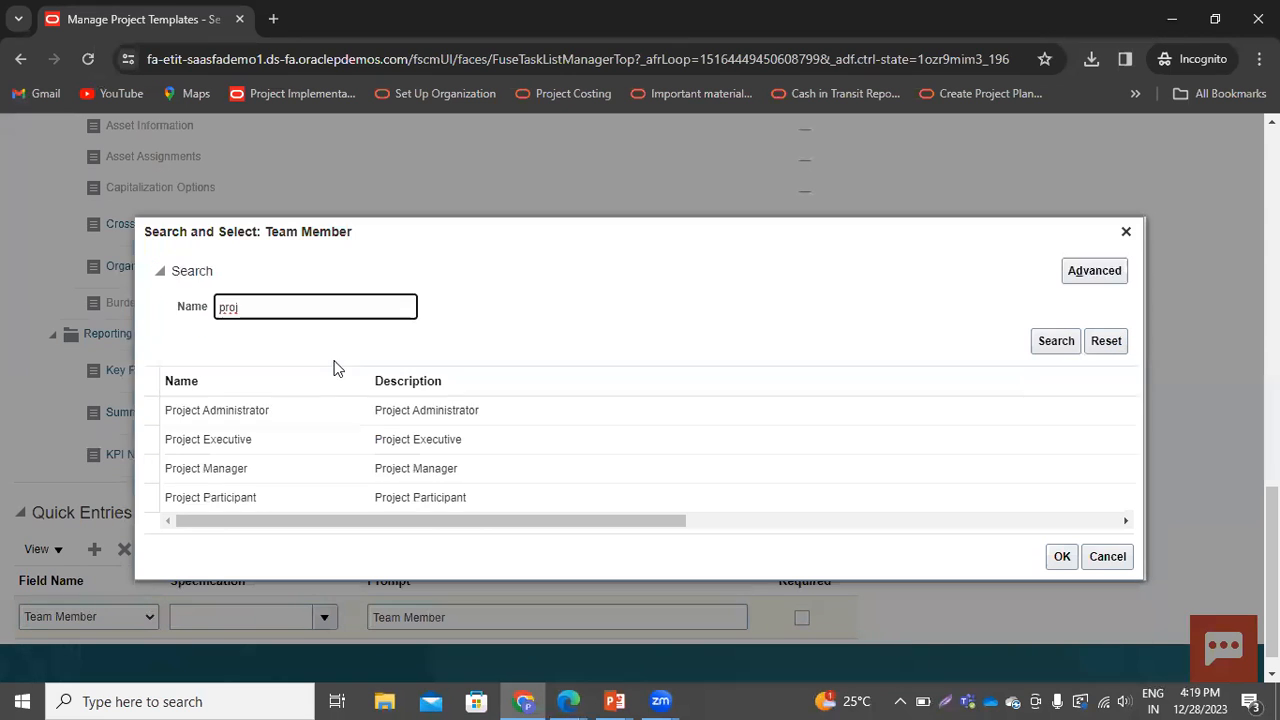
click(210, 468)
click(1054, 560)
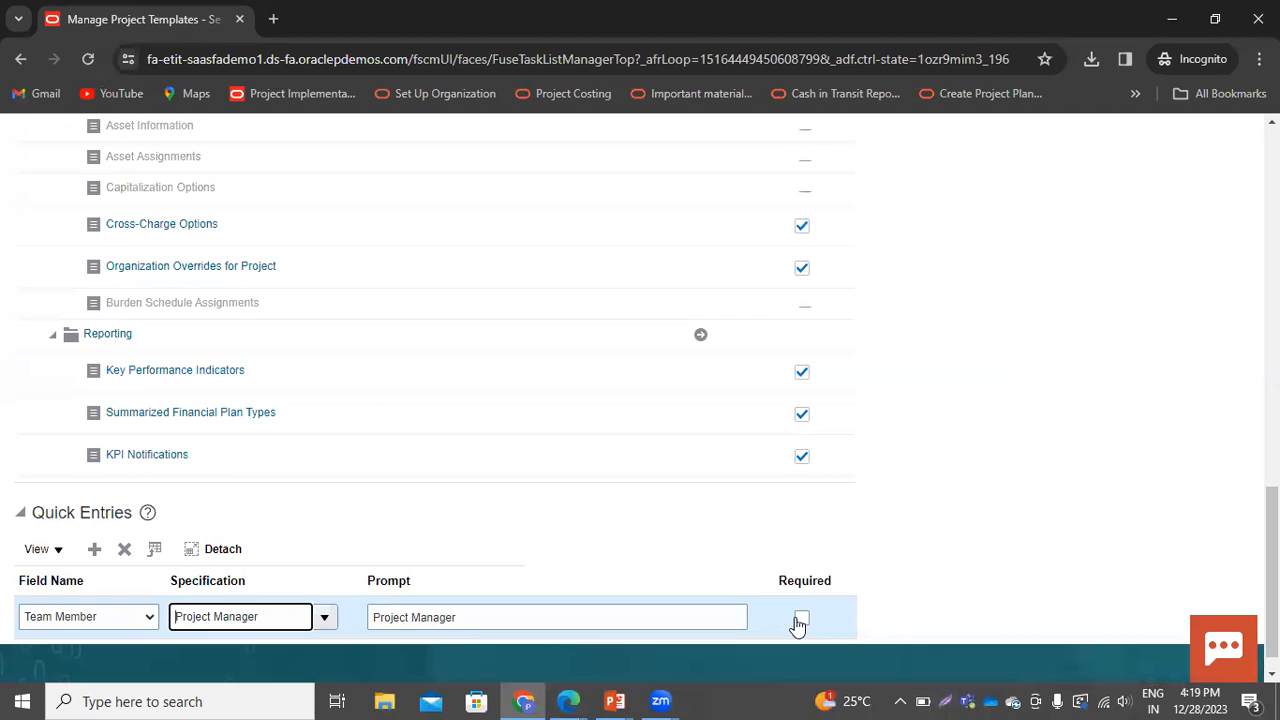
click(801, 617)
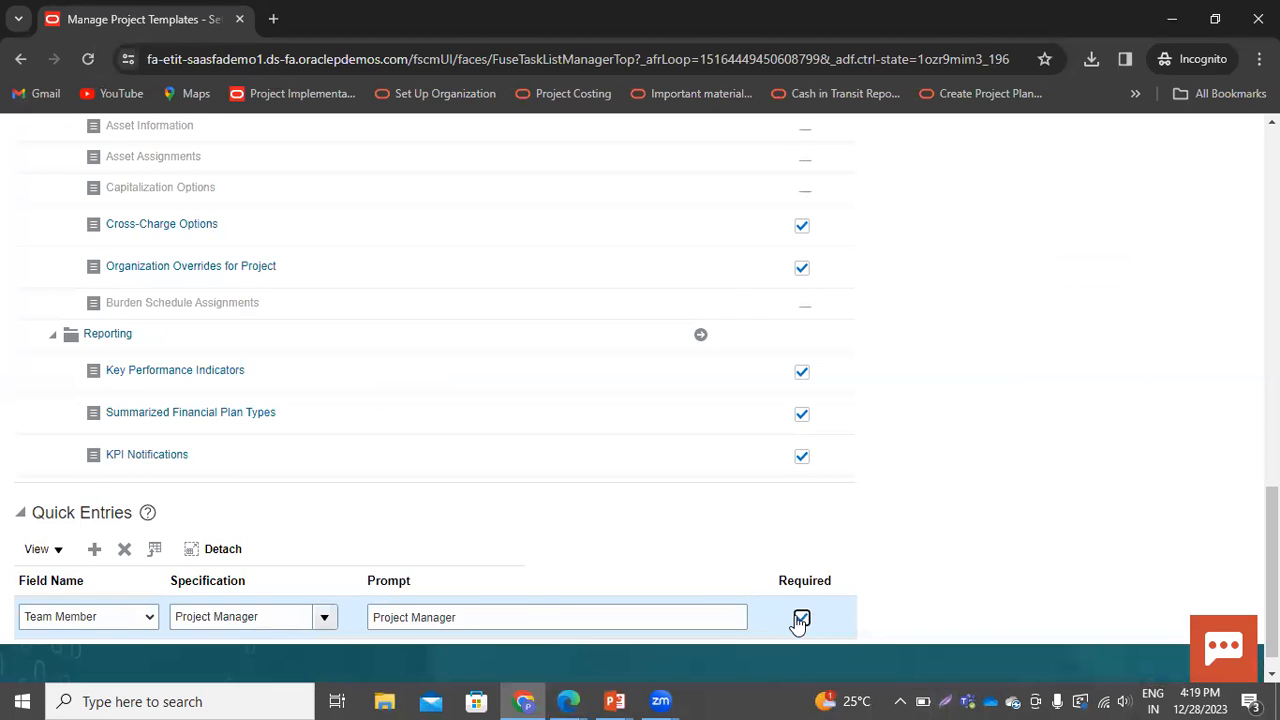
Save and close the project template and leave the Manage Project Templates page
scroll(948, 557, up, 15)
click(1170, 192)
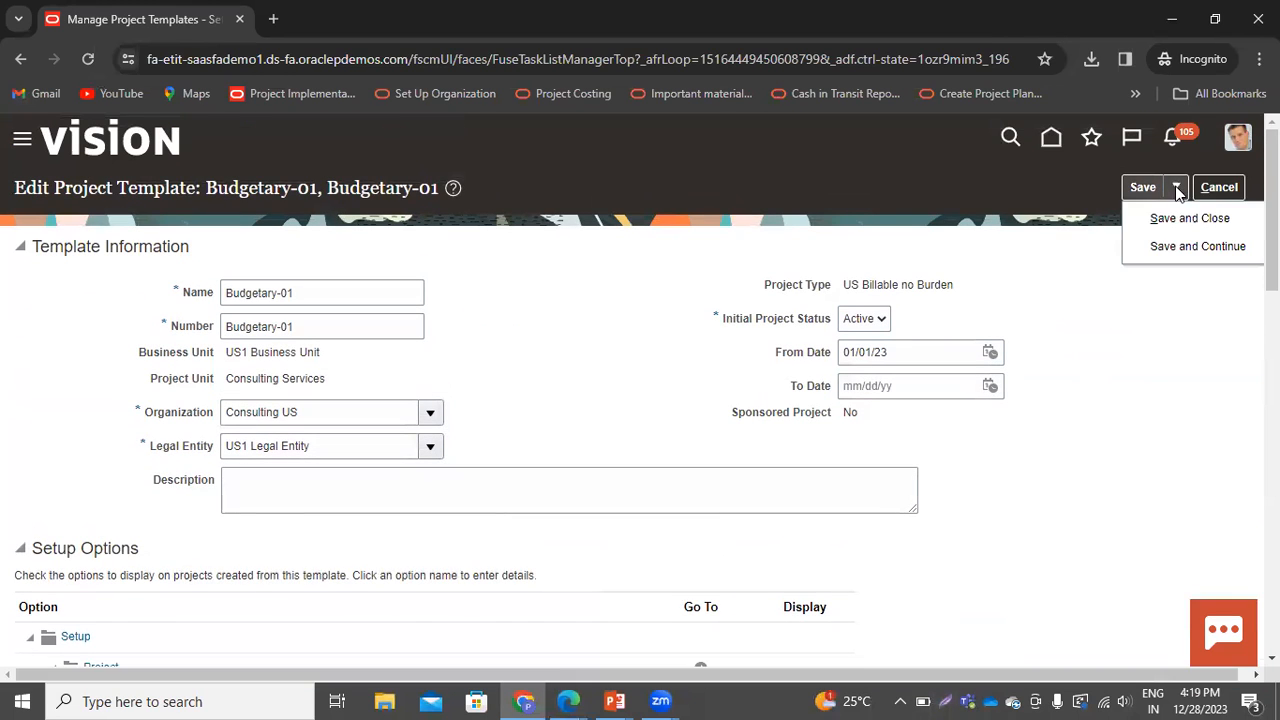
click(1166, 216)
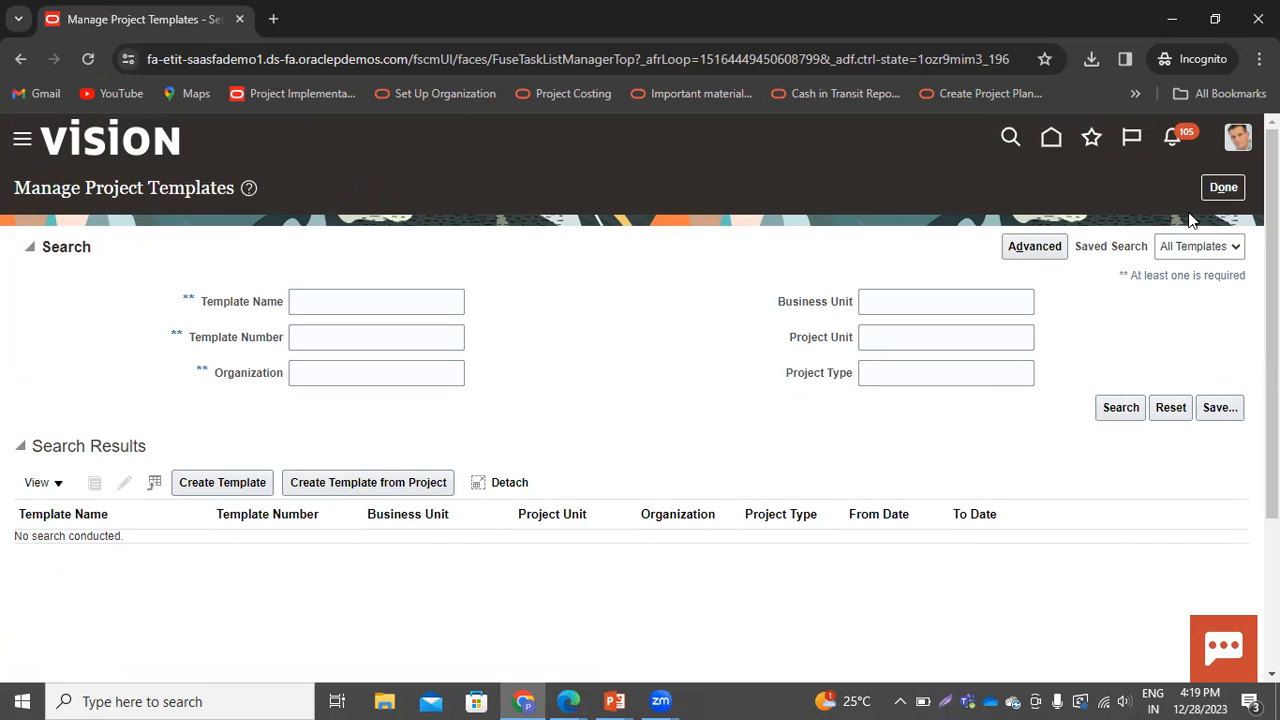
click(1215, 189)
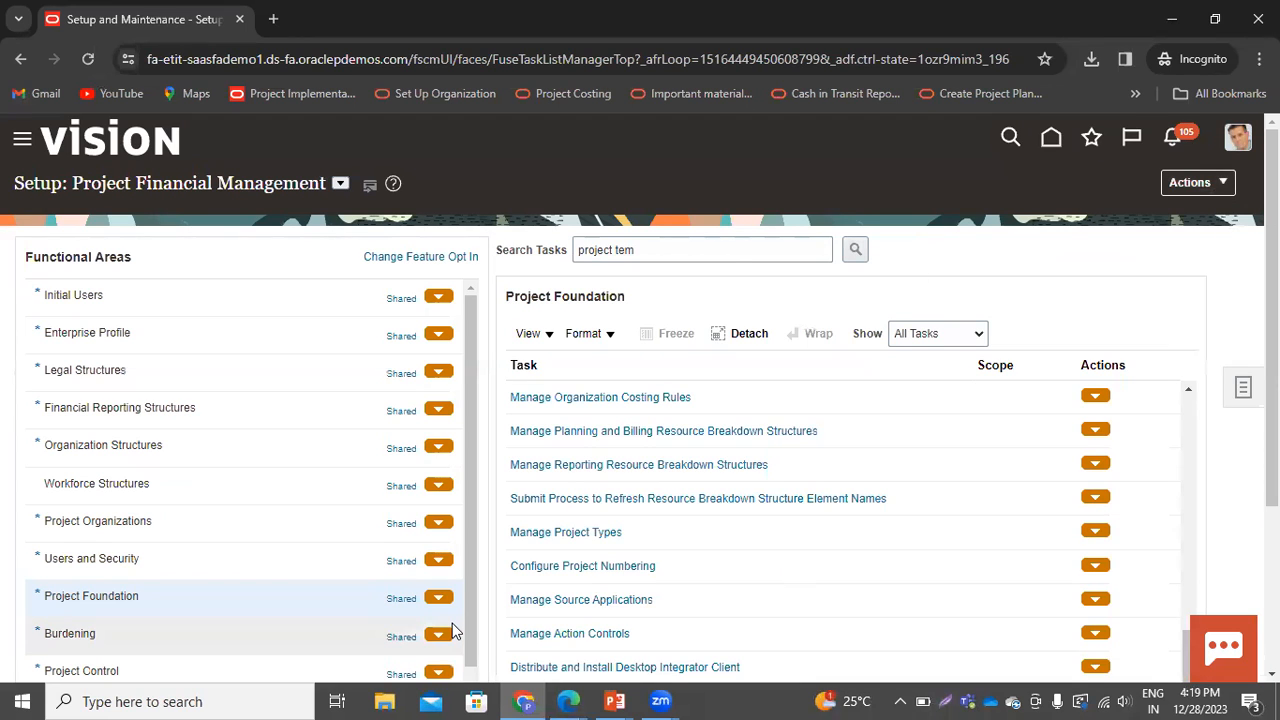
Sign out of the application and confirm the single sign-off
mouse_move(660, 701)
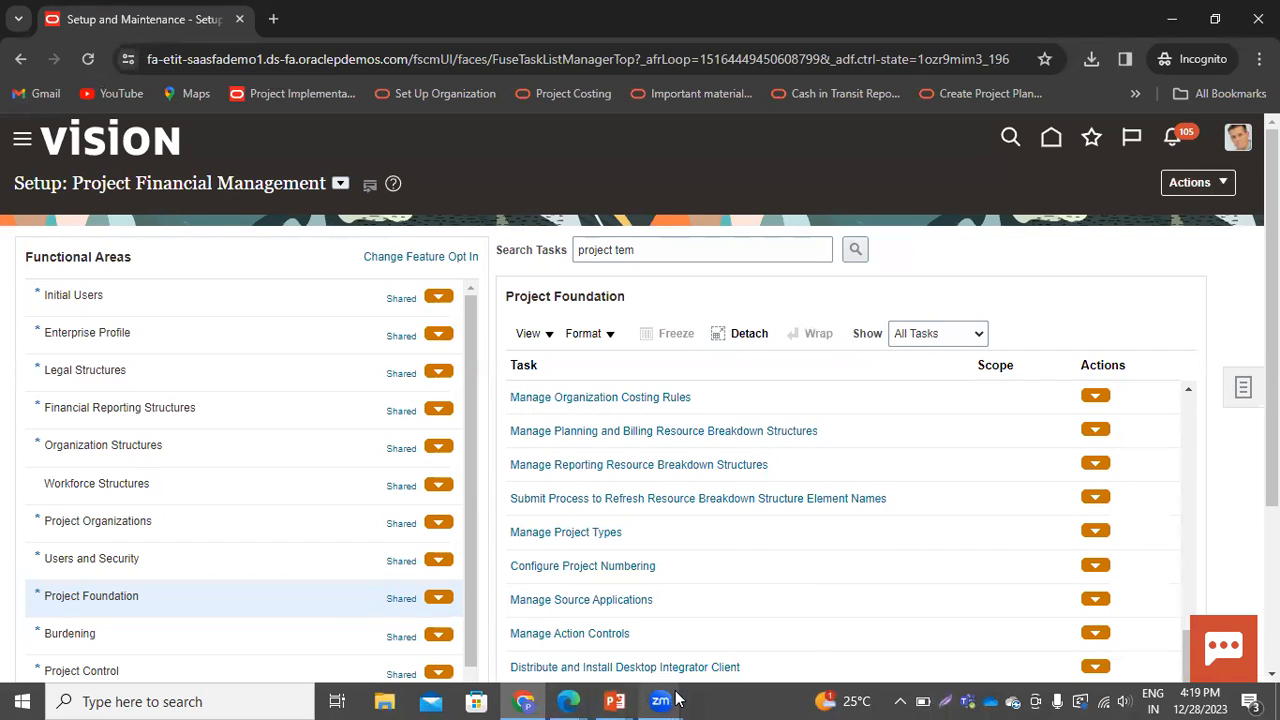
mouse_move(513, 698)
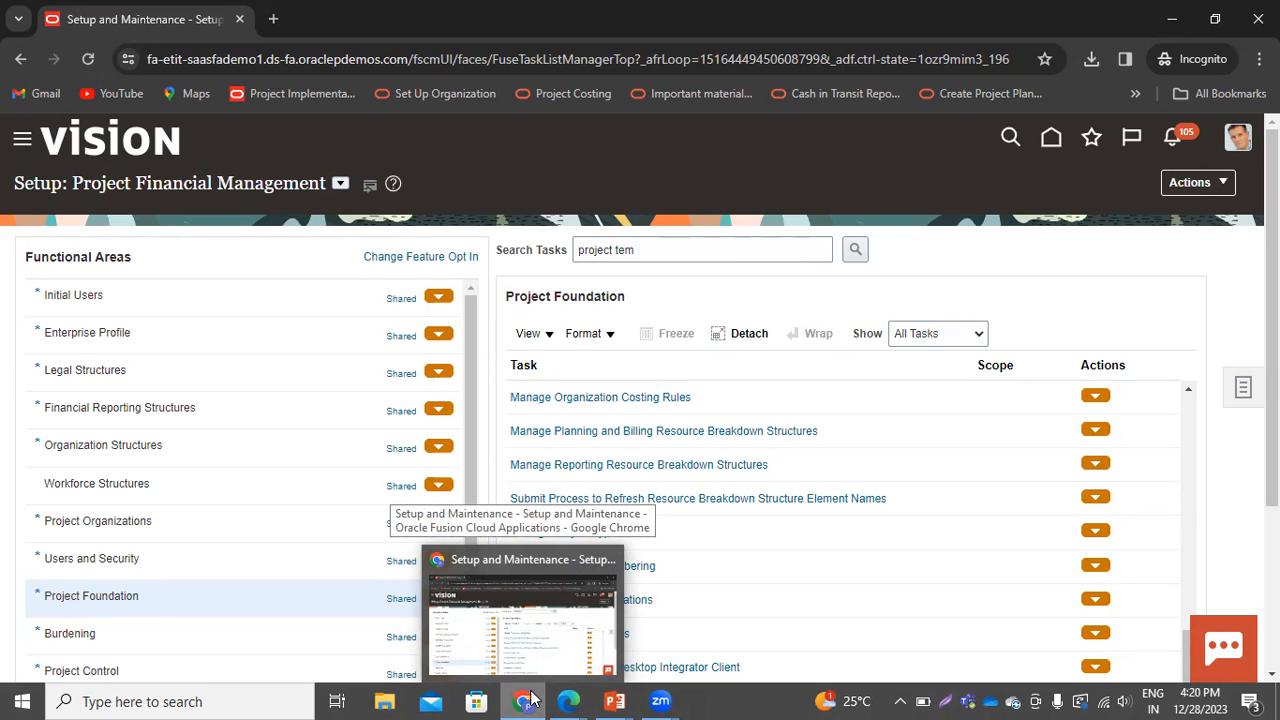
click(1238, 140)
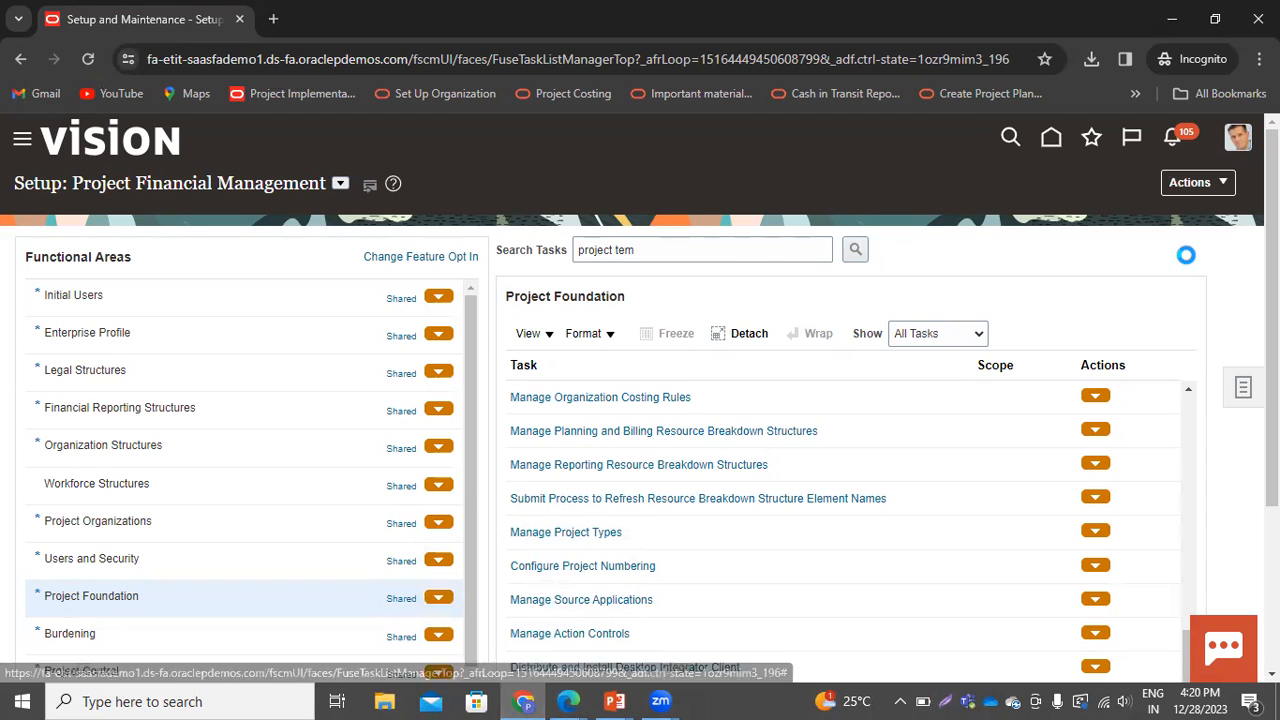
click(1202, 186)
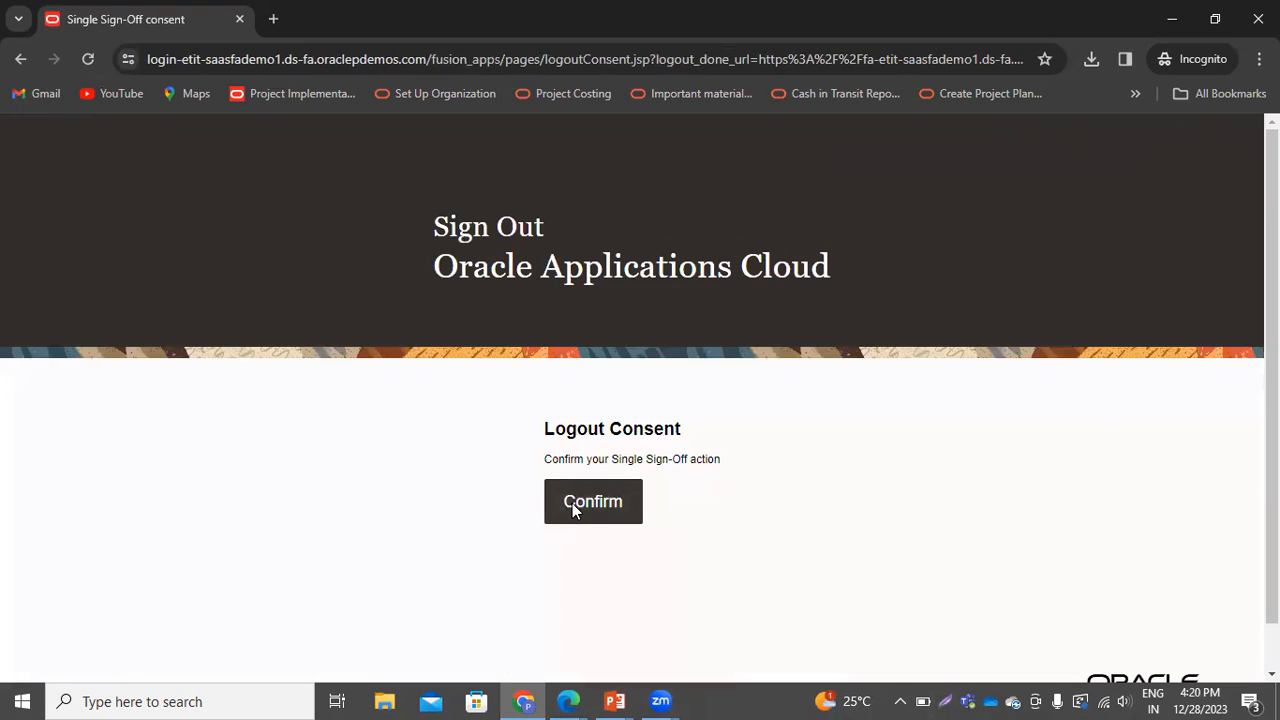
click(572, 503)
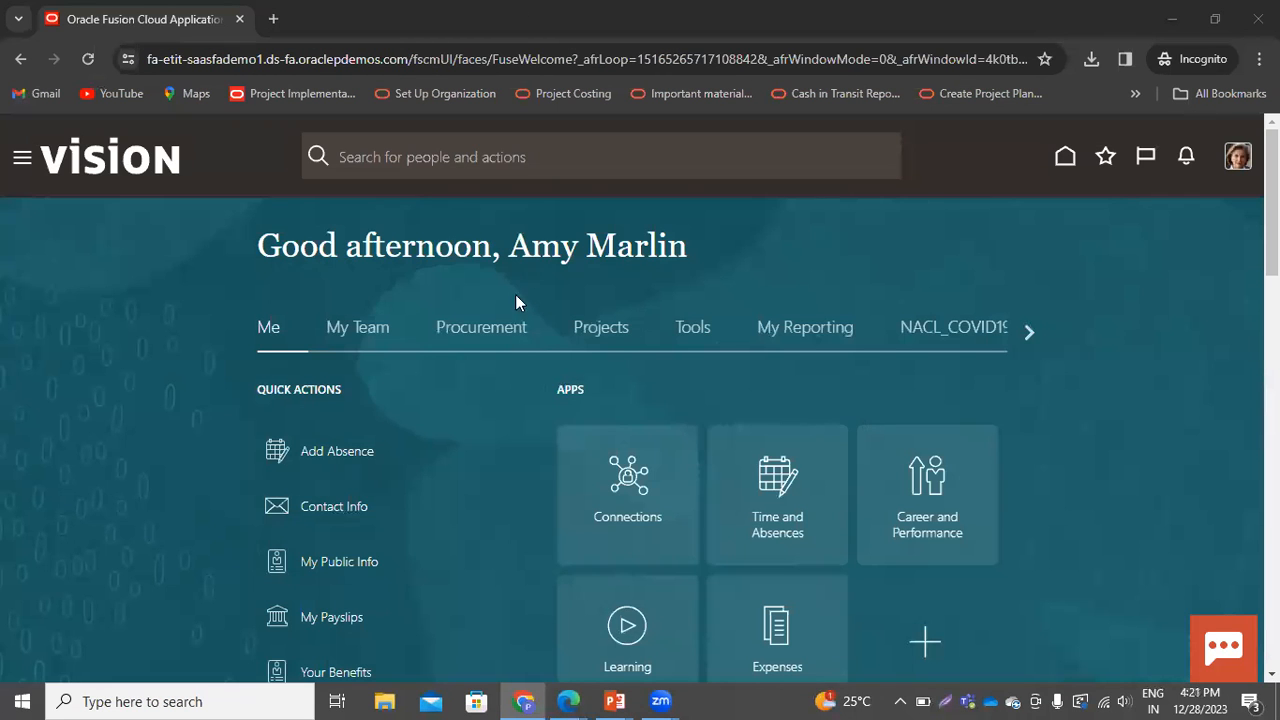
Open Project Financial Management and start creating a project from the Budgetary-01 source template
click(600, 331)
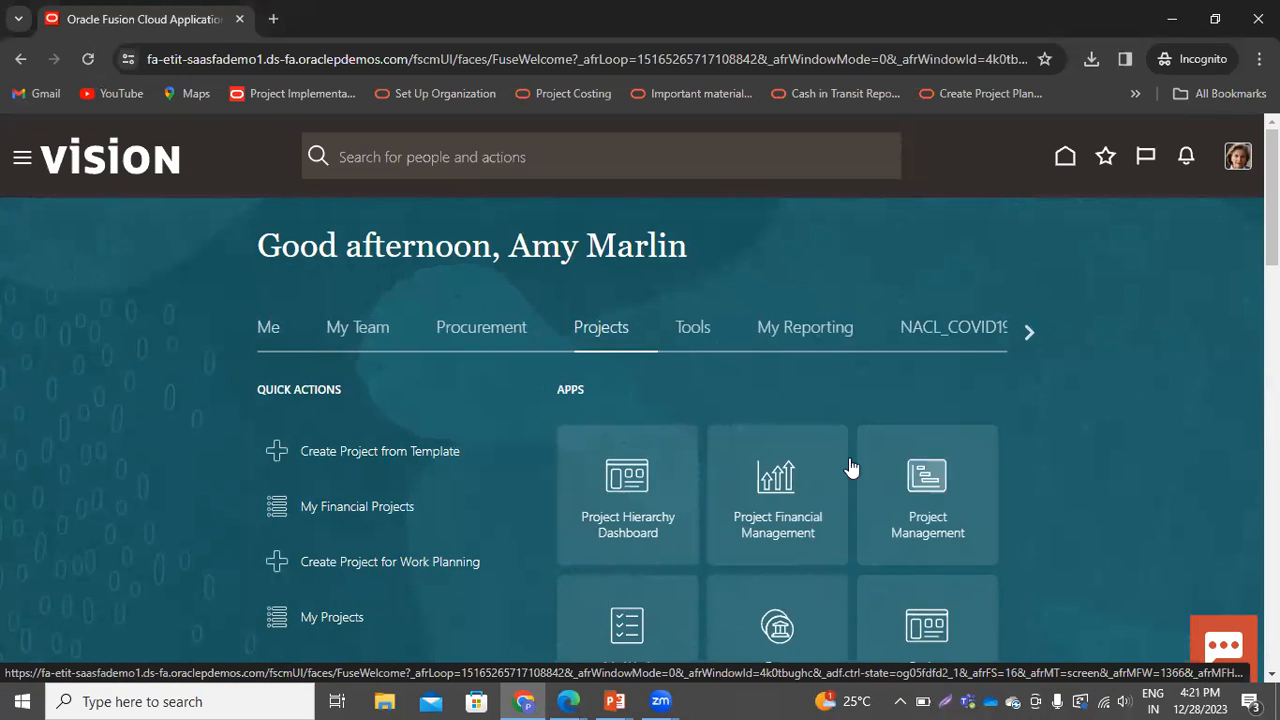
click(771, 518)
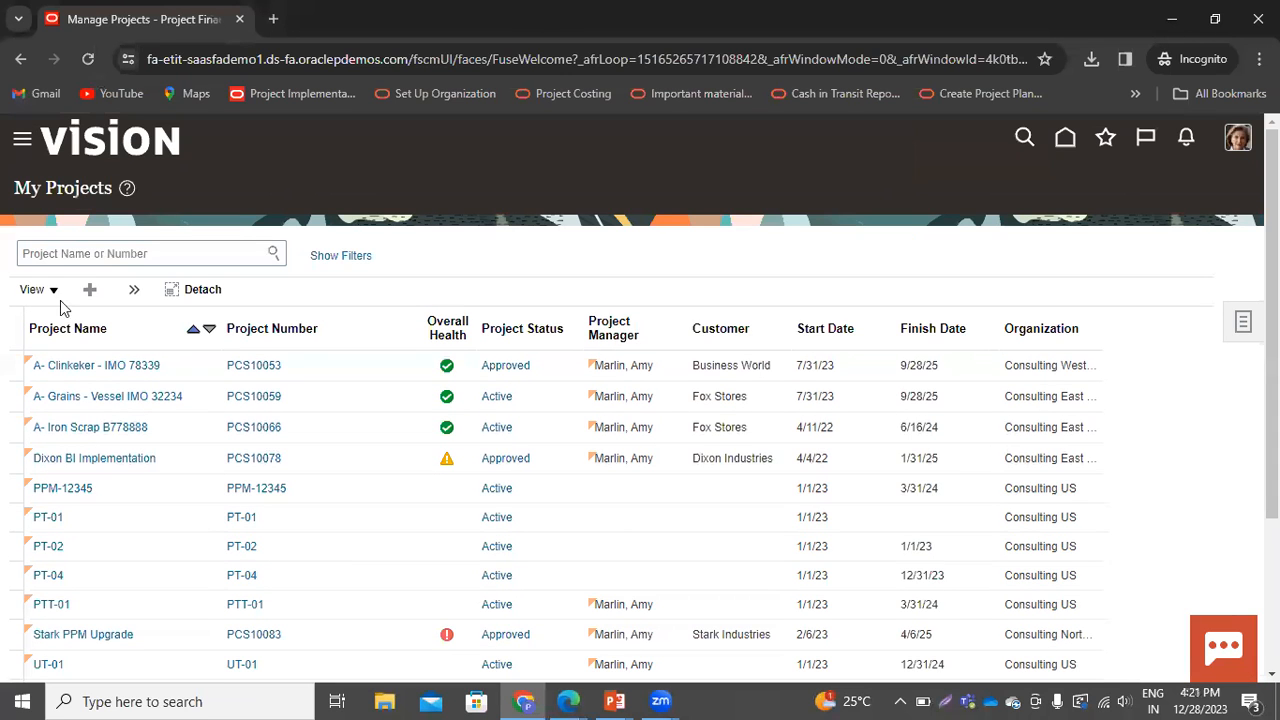
click(92, 290)
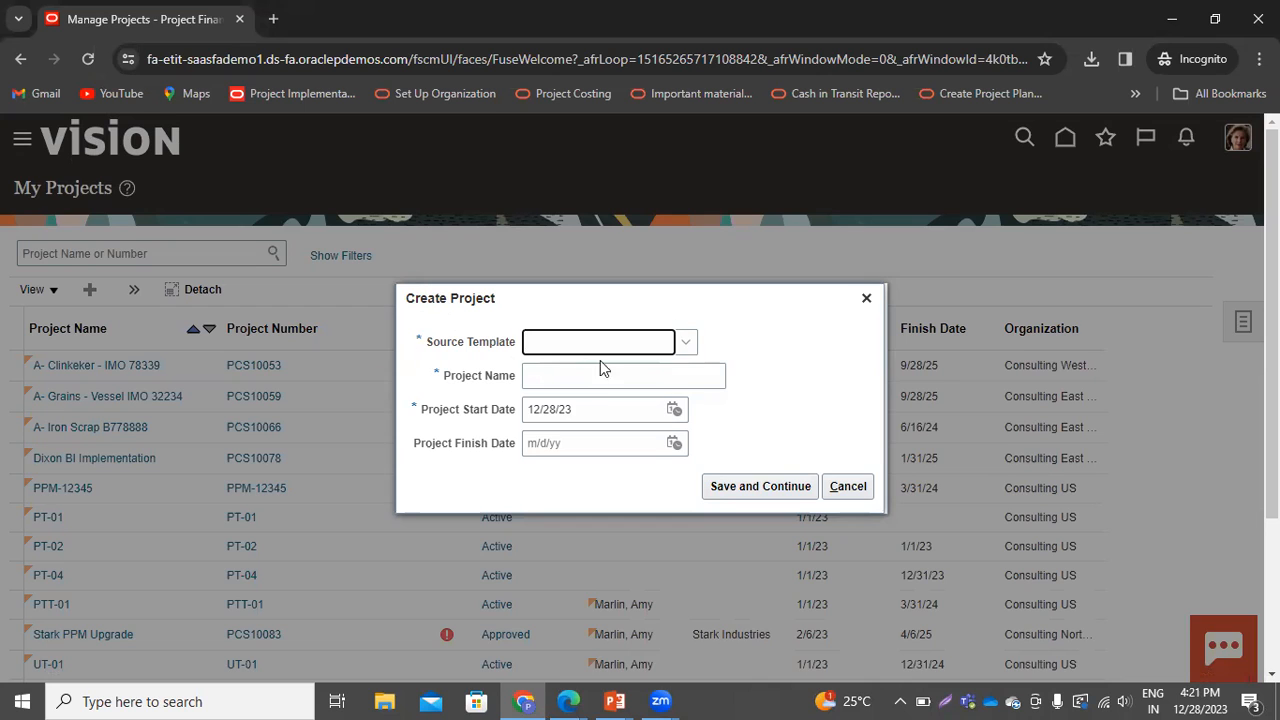
click(686, 343)
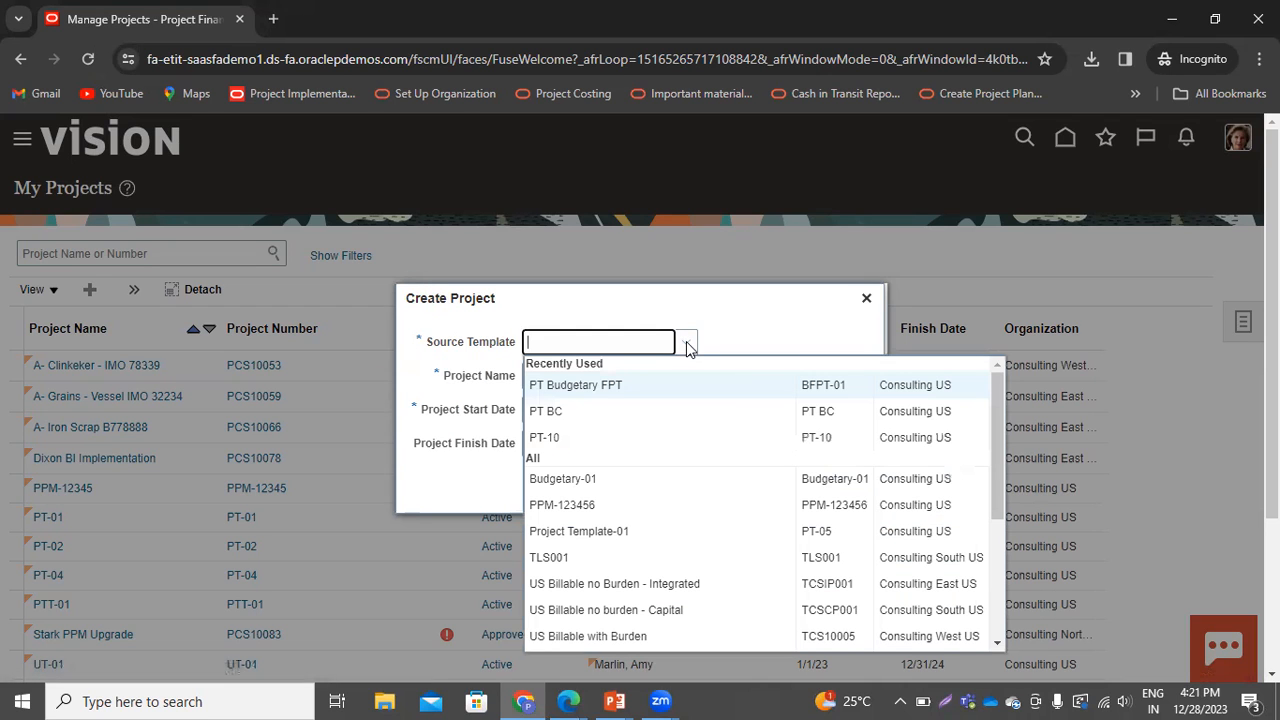
click(578, 479)
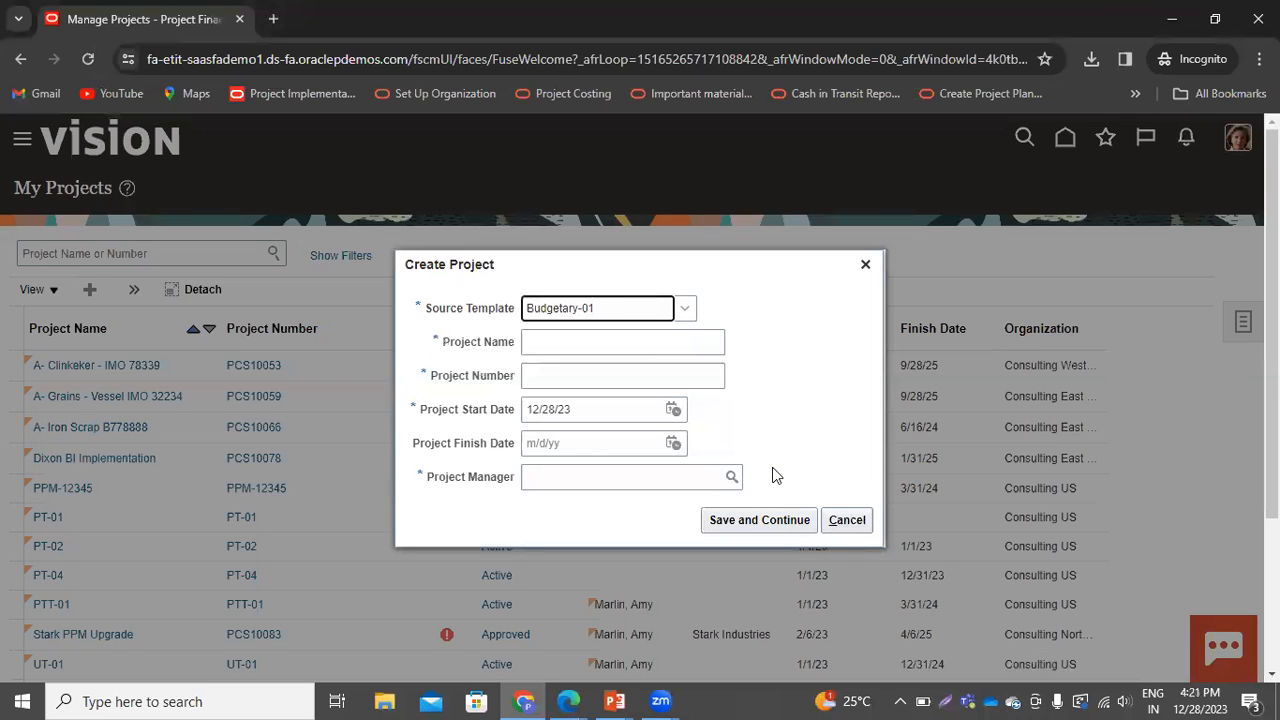
Copy the template name and paste it as the project name and project number, Budgetary-01
click(645, 341)
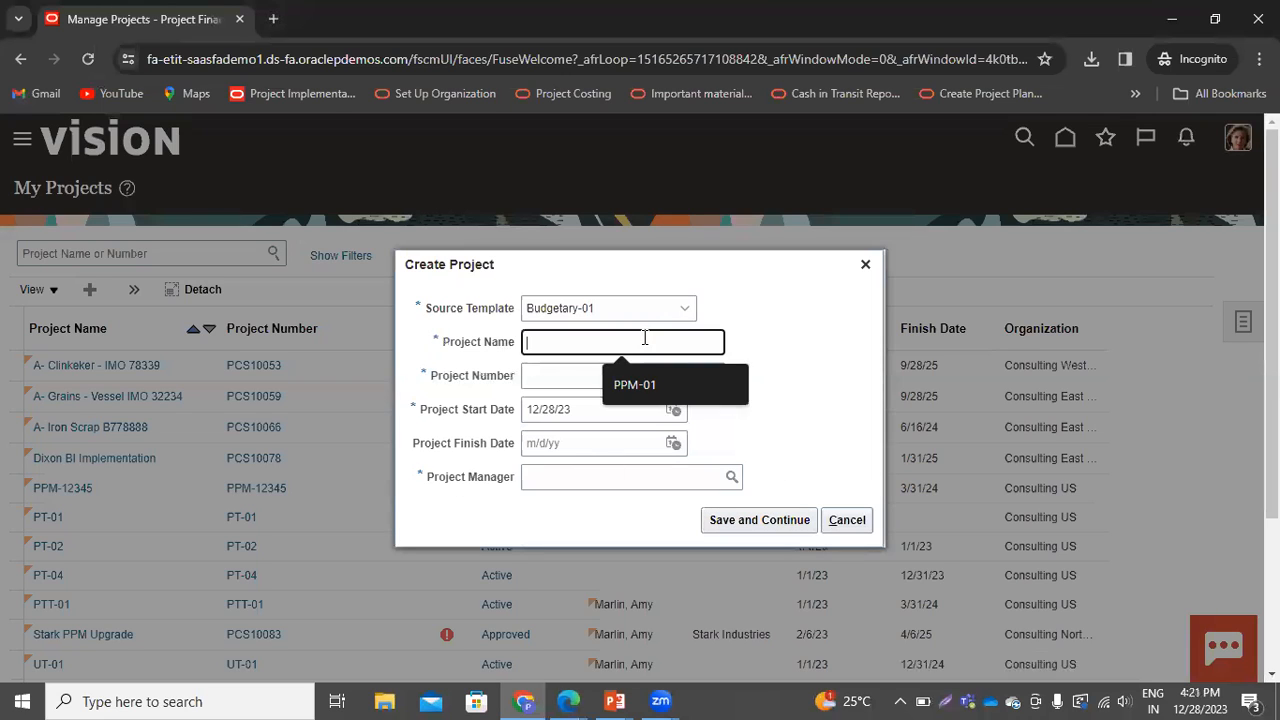
drag(594, 307, 524, 308)
key(ctrl+c)
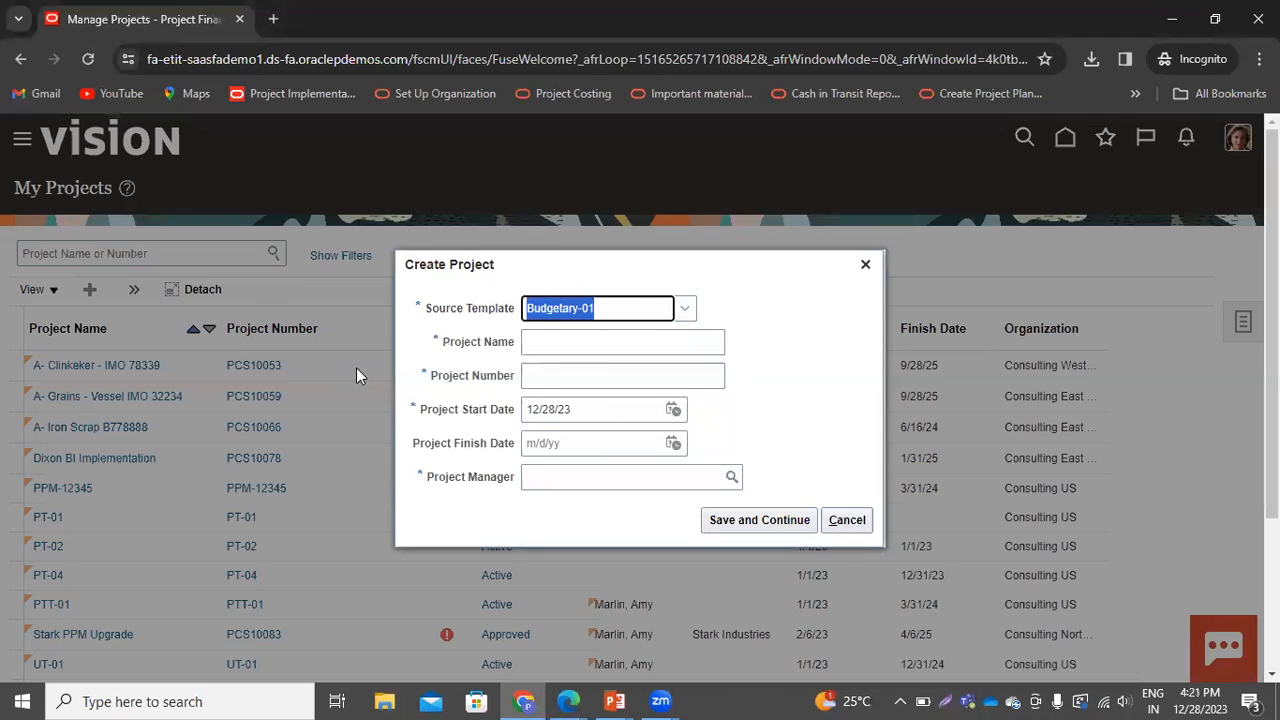
click(552, 341)
key(ctrl+v)
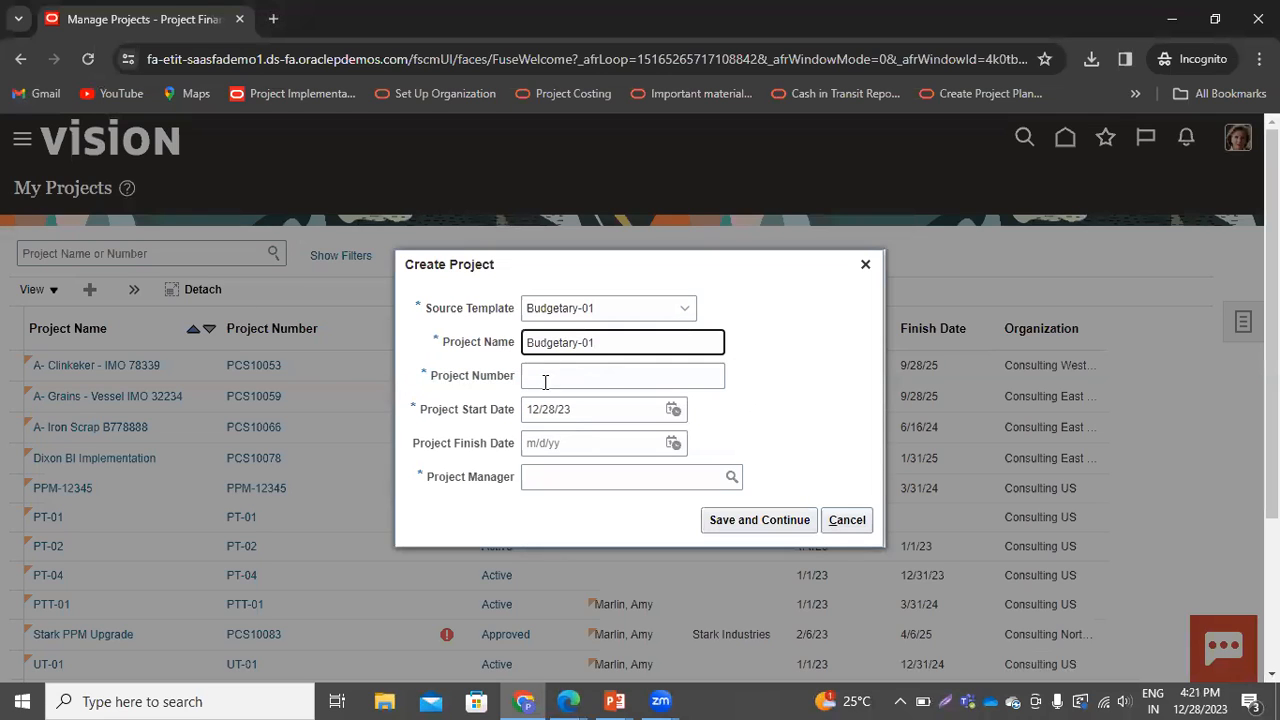
click(545, 378)
key(ctrl+v)
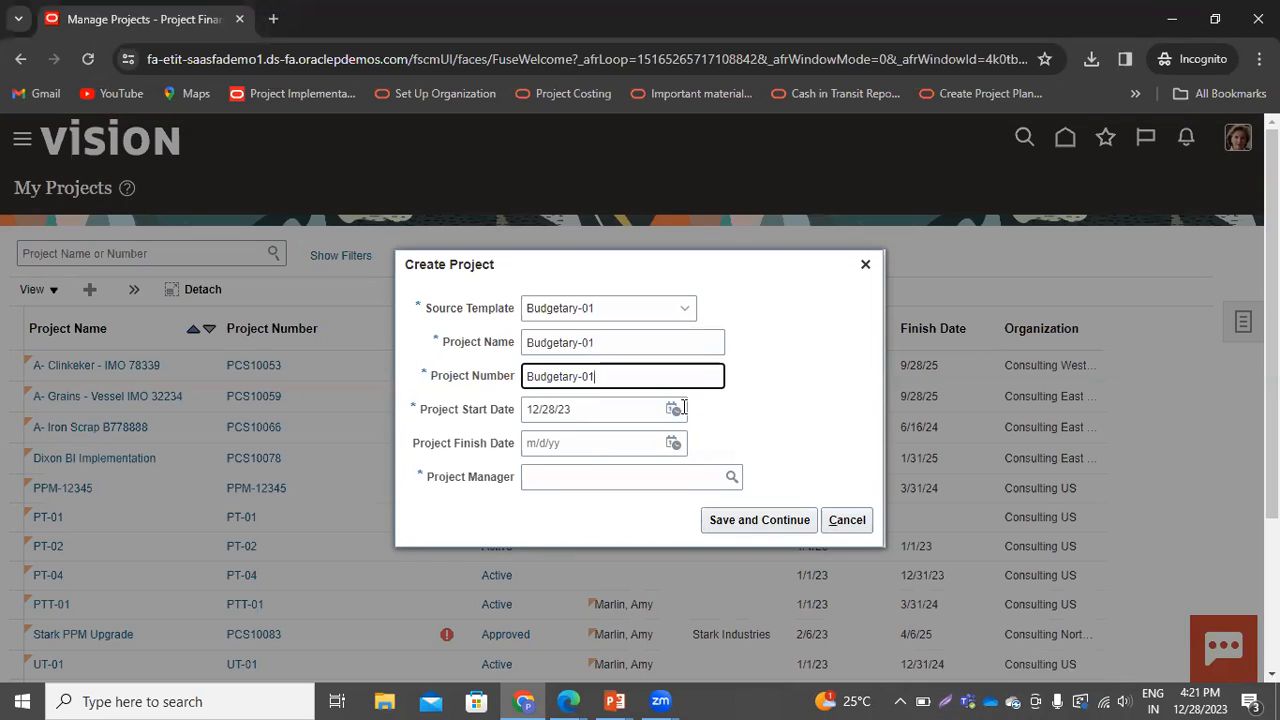
Set the project start date to 1/1/23 and the finish date to 12/31/24
click(674, 410)
click(786, 446)
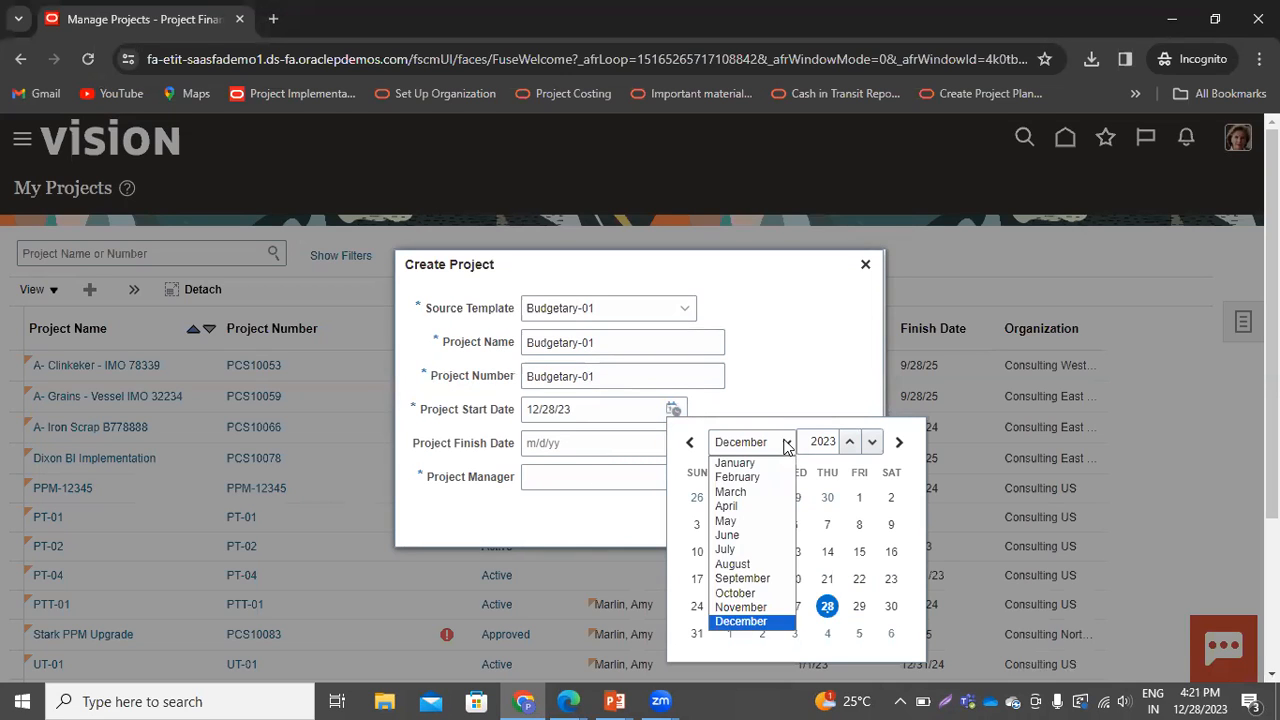
click(745, 463)
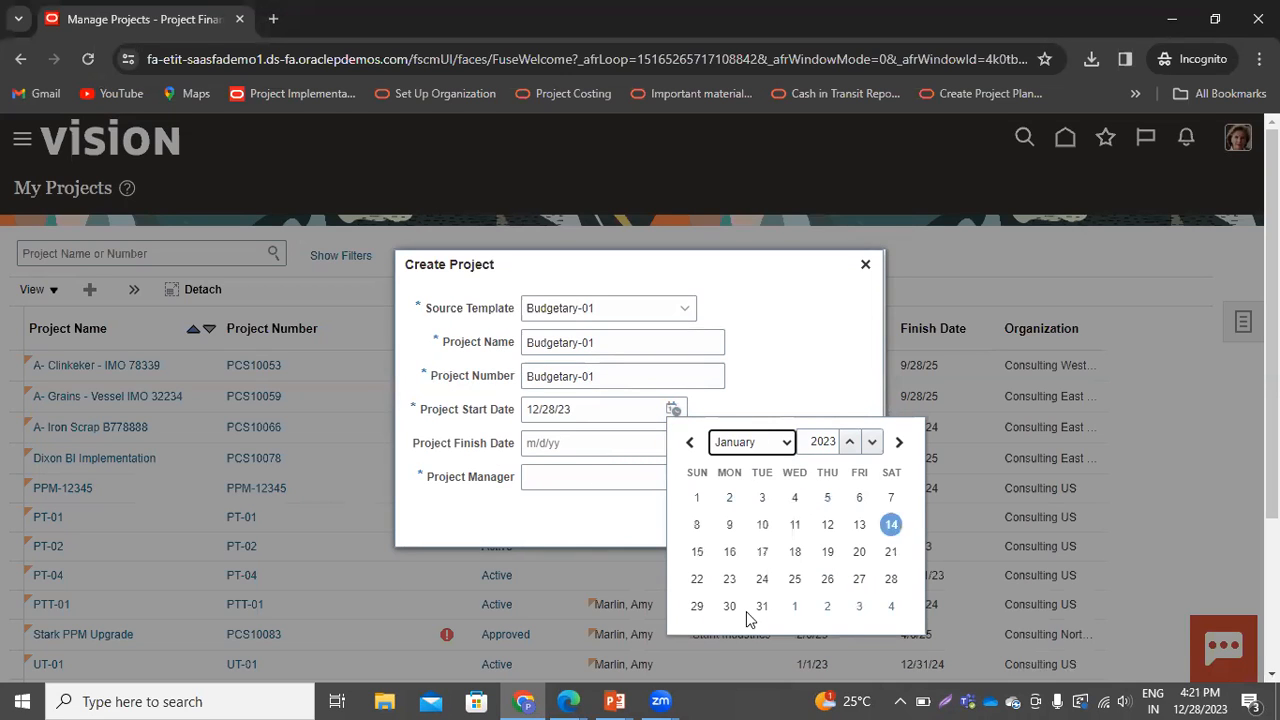
click(697, 498)
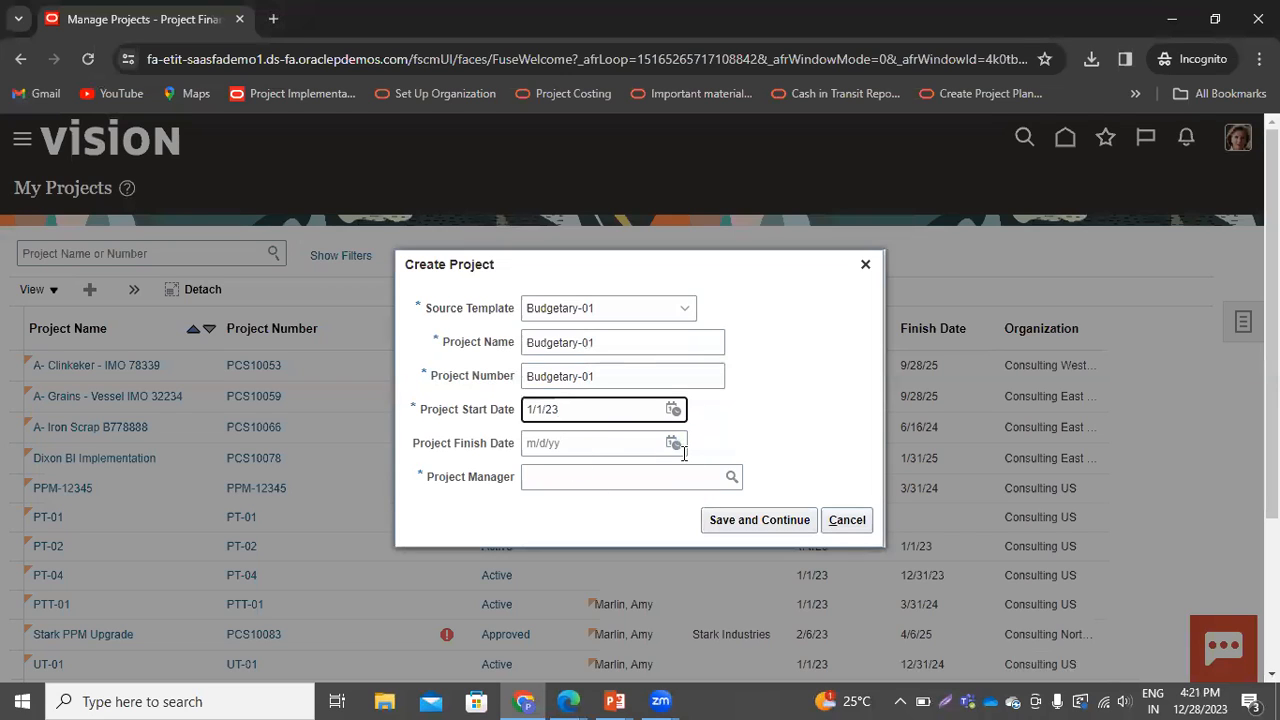
click(675, 444)
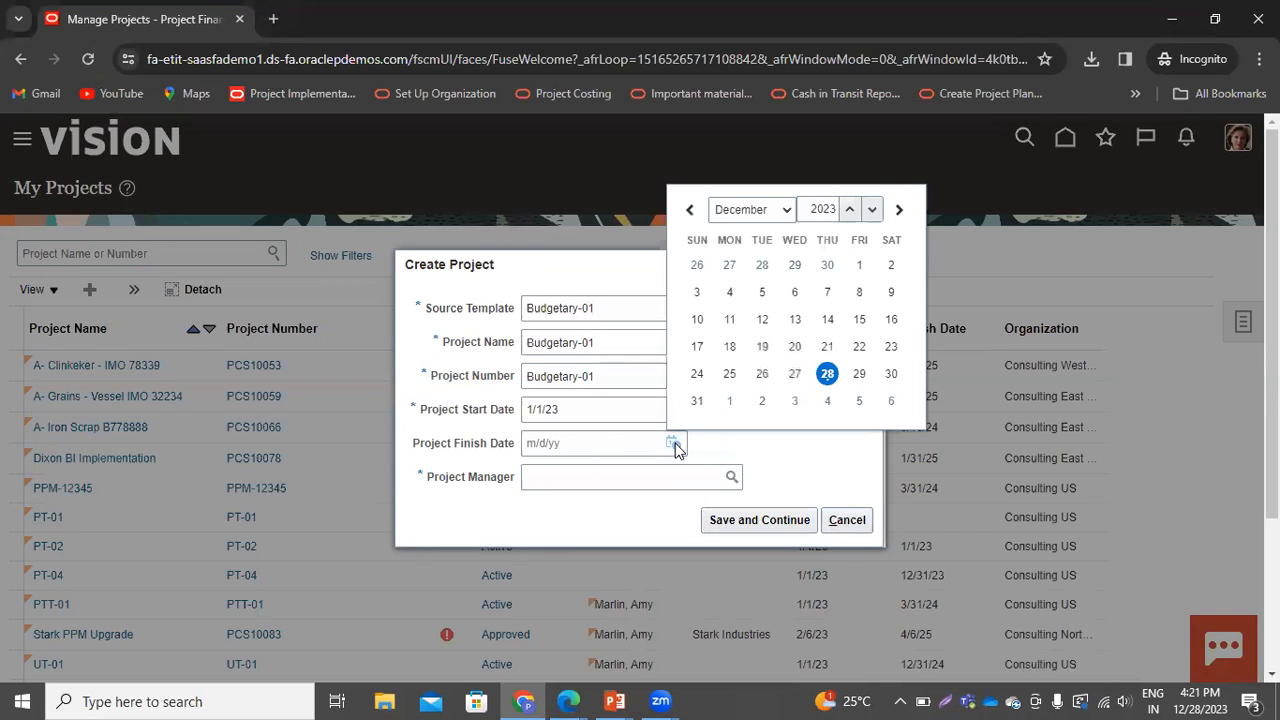
click(785, 218)
click(849, 208)
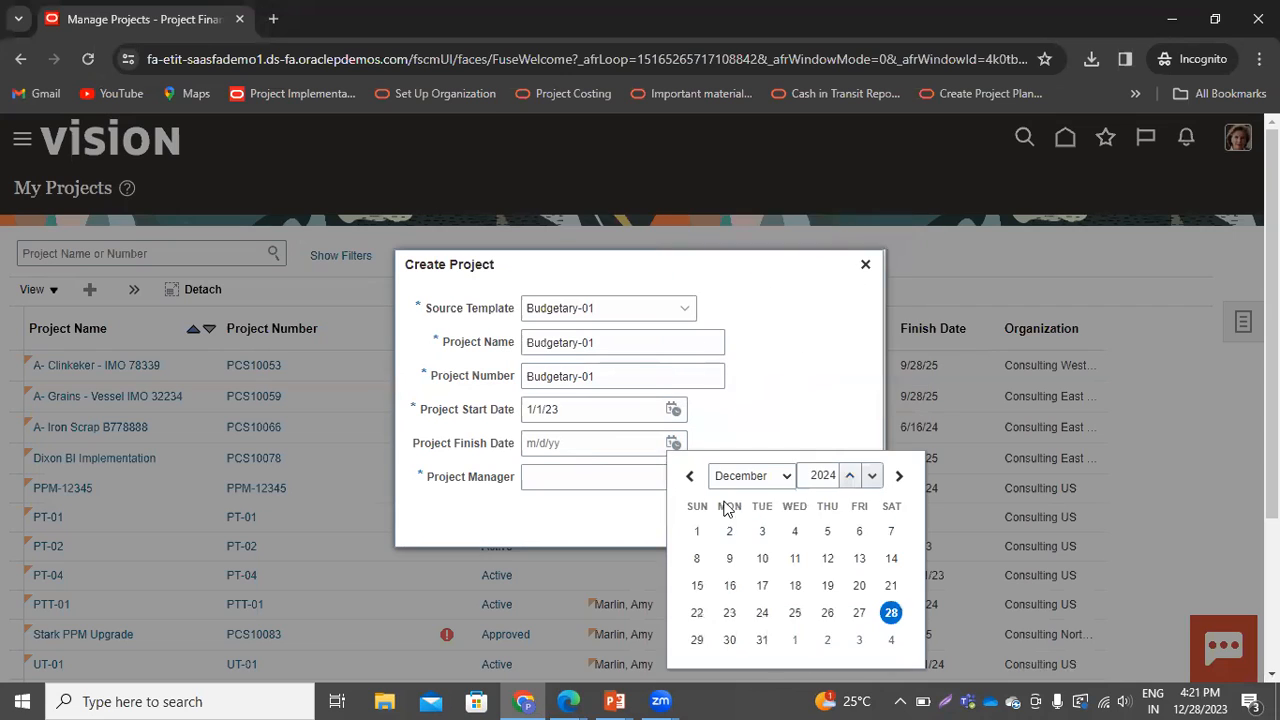
click(762, 640)
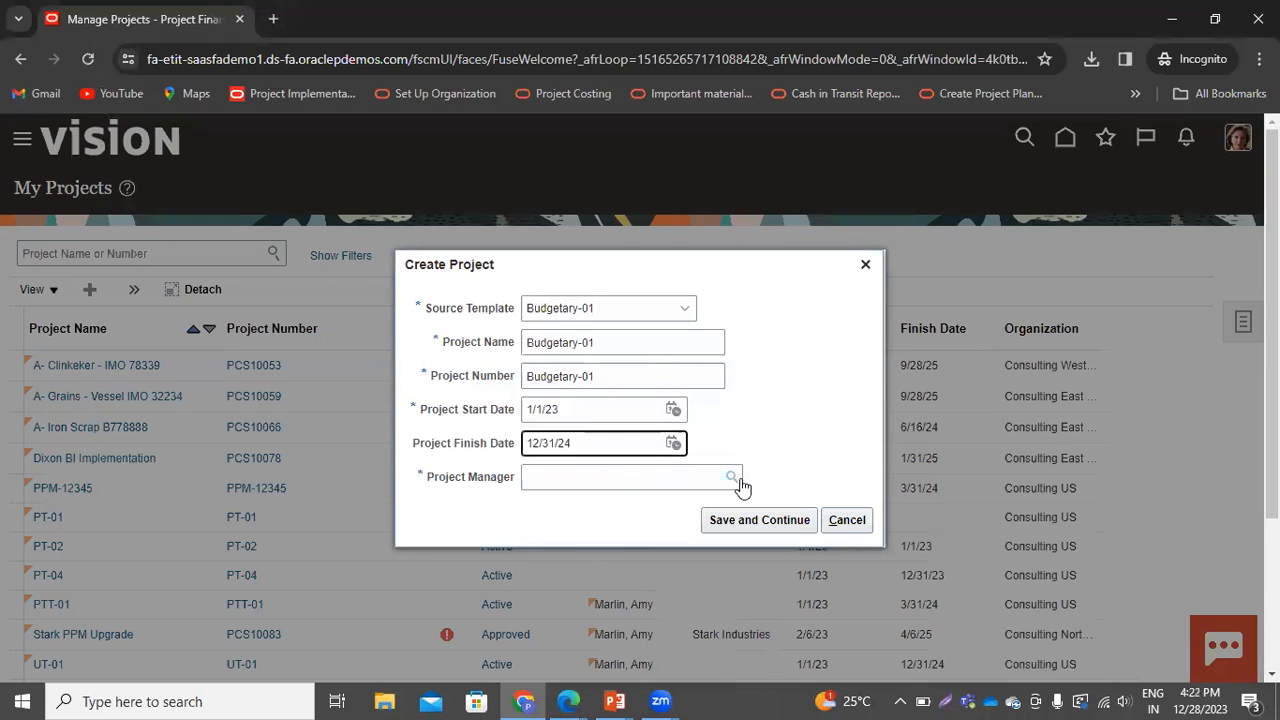
Search for and pick the project manager, then try to save and continue, closing the error dialog
click(670, 479)
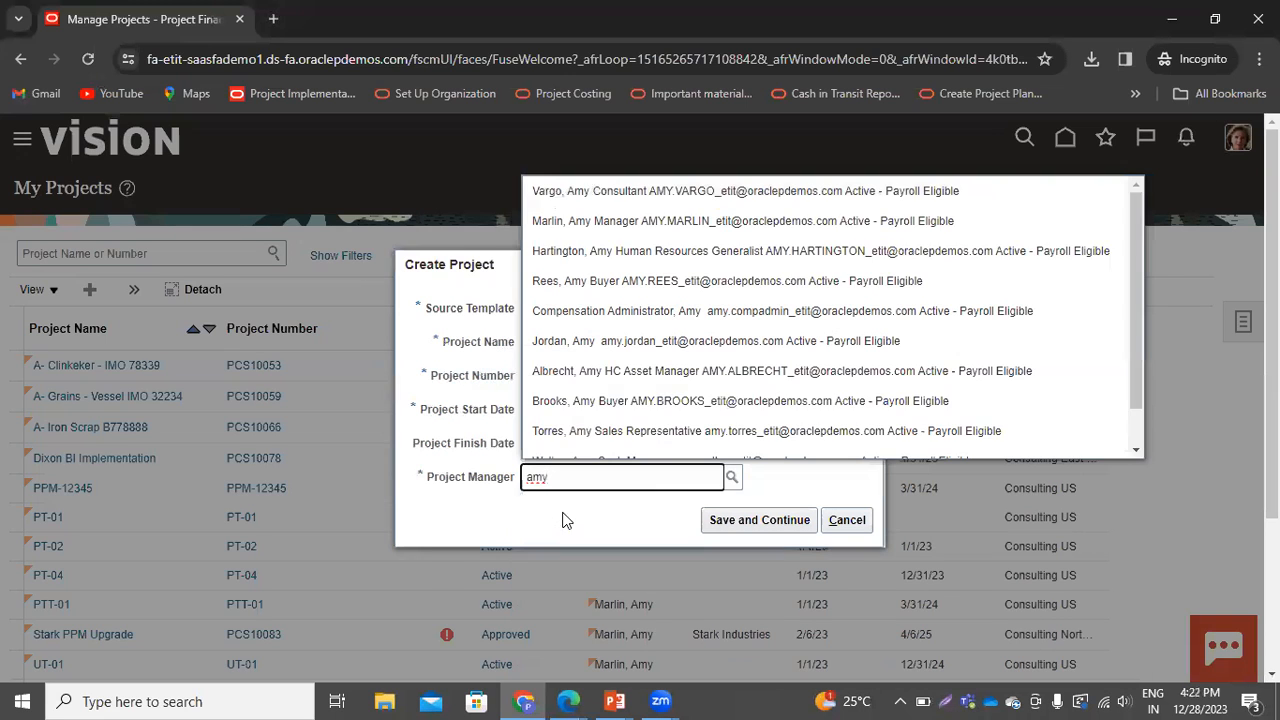
click(566, 220)
click(727, 522)
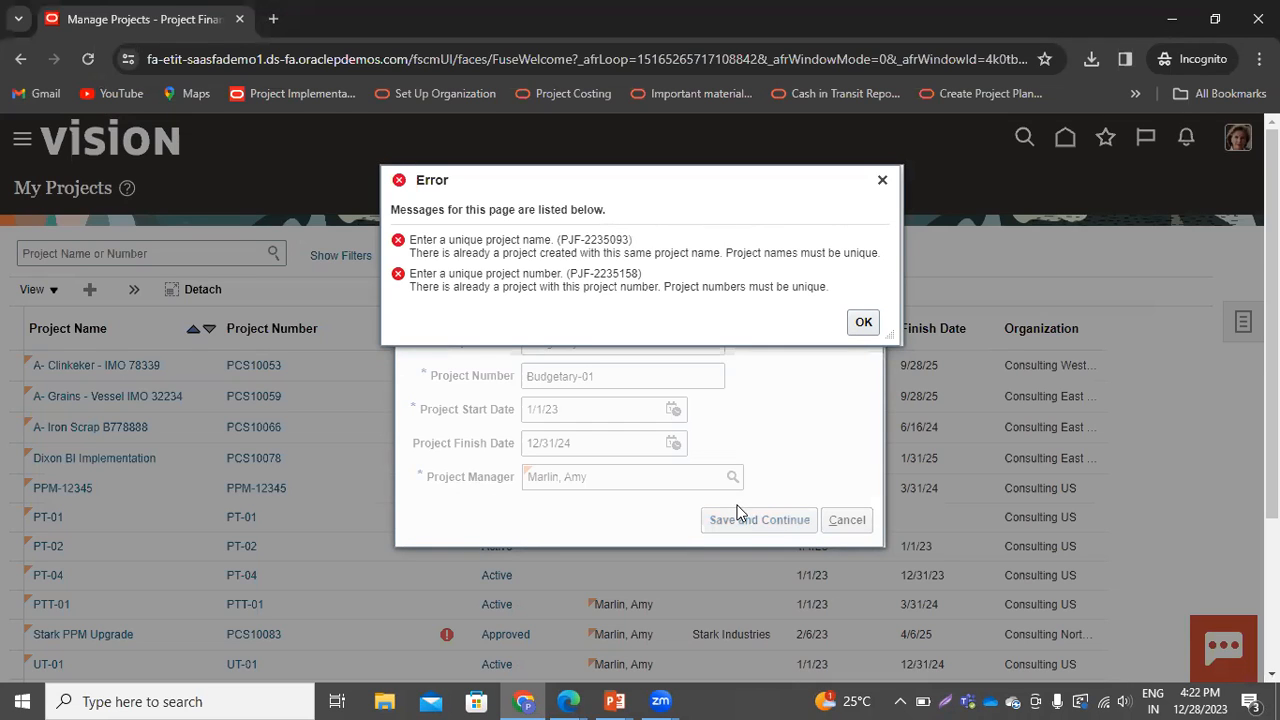
click(881, 183)
Change the project name and number to Budgetary-02 and save and continue
click(614, 343)
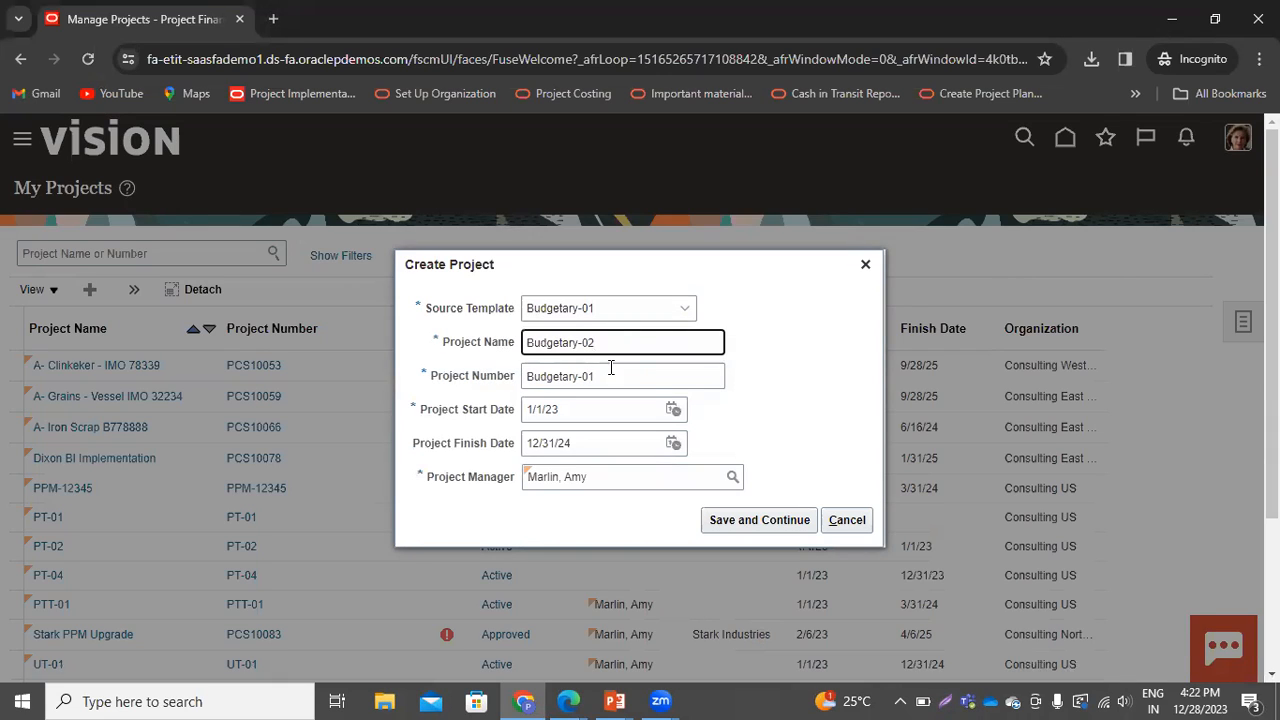
click(611, 371)
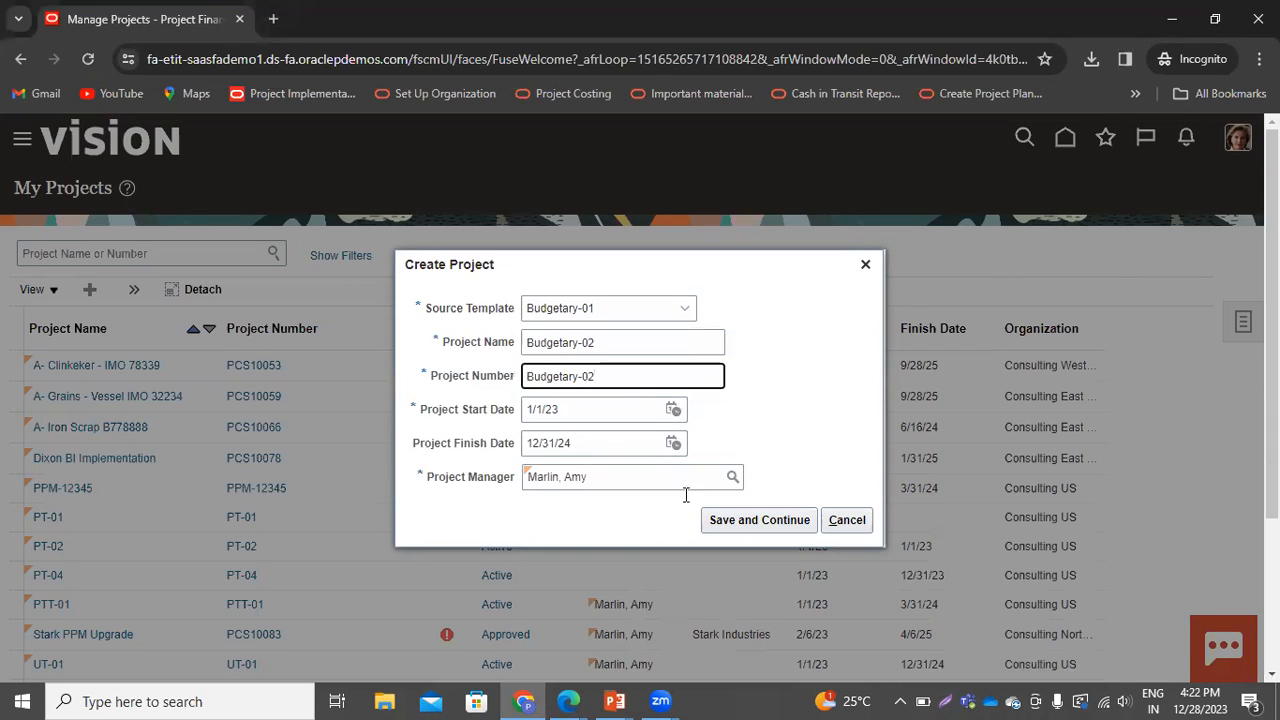
click(746, 521)
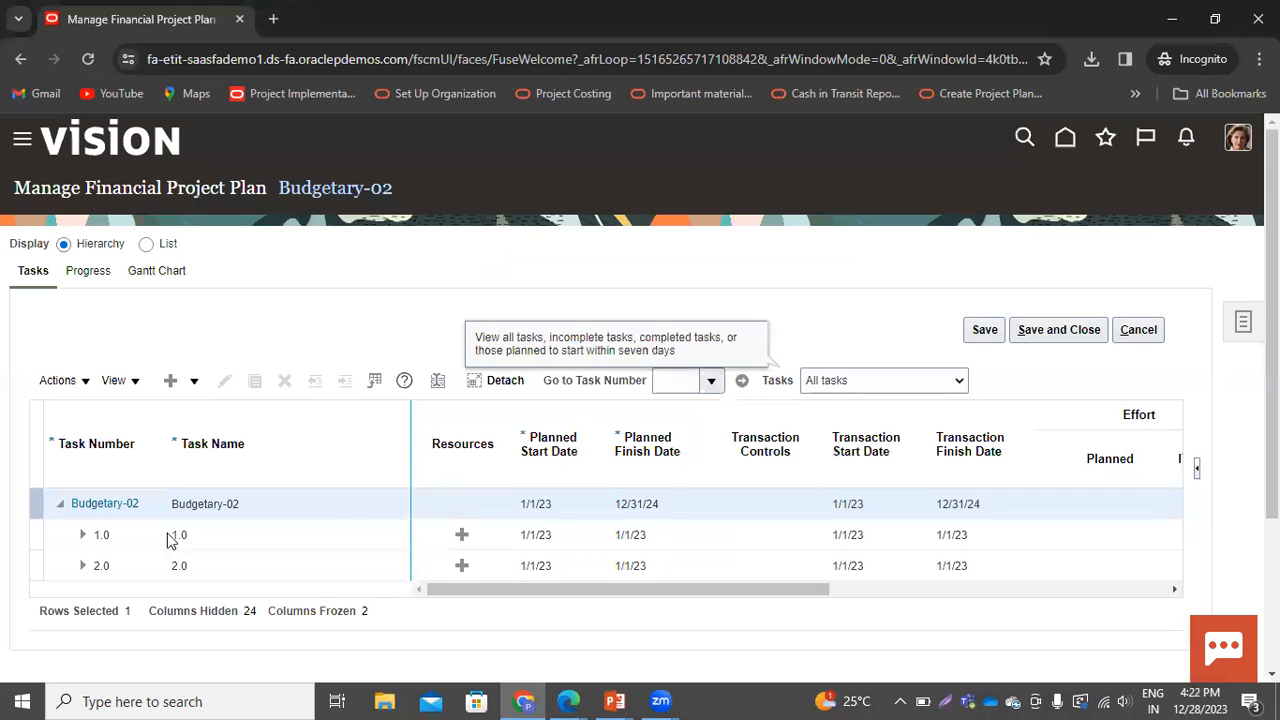
Expand task 1.0 in the new project's financial plan
click(80, 538)
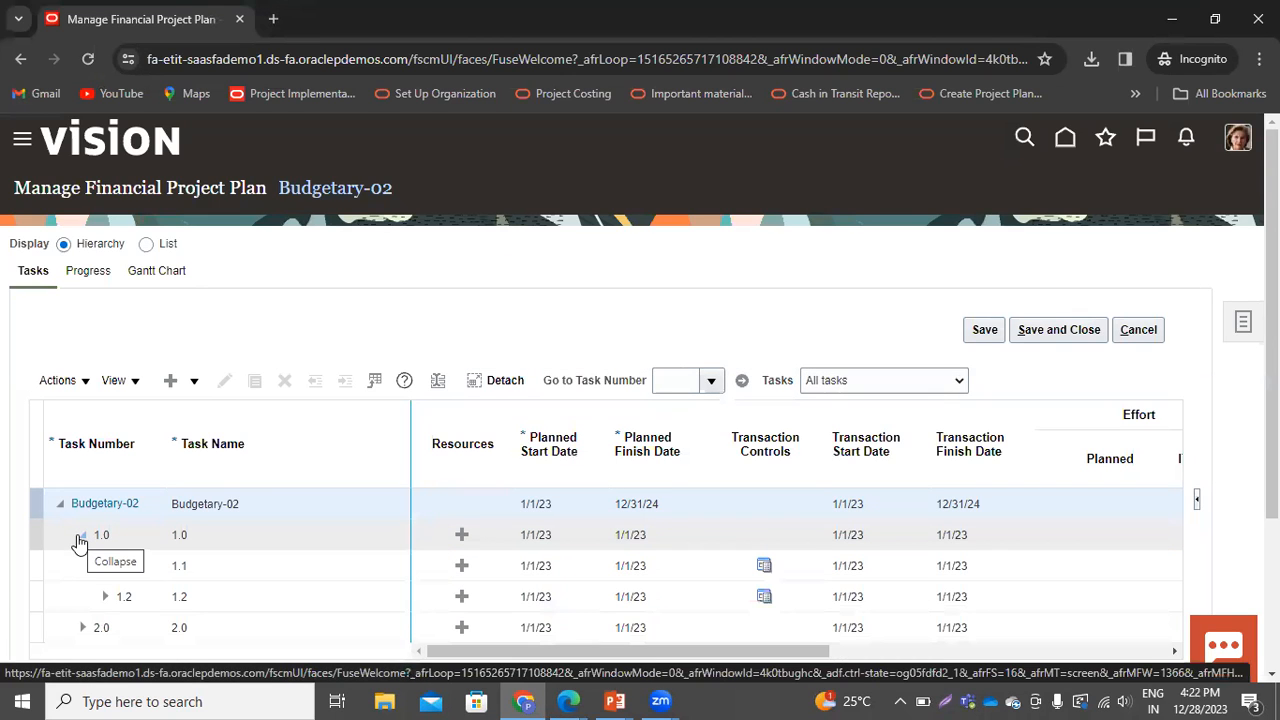
Expand task 2.0 and set task 1.1's planned finish date to 12/31/24
click(86, 632)
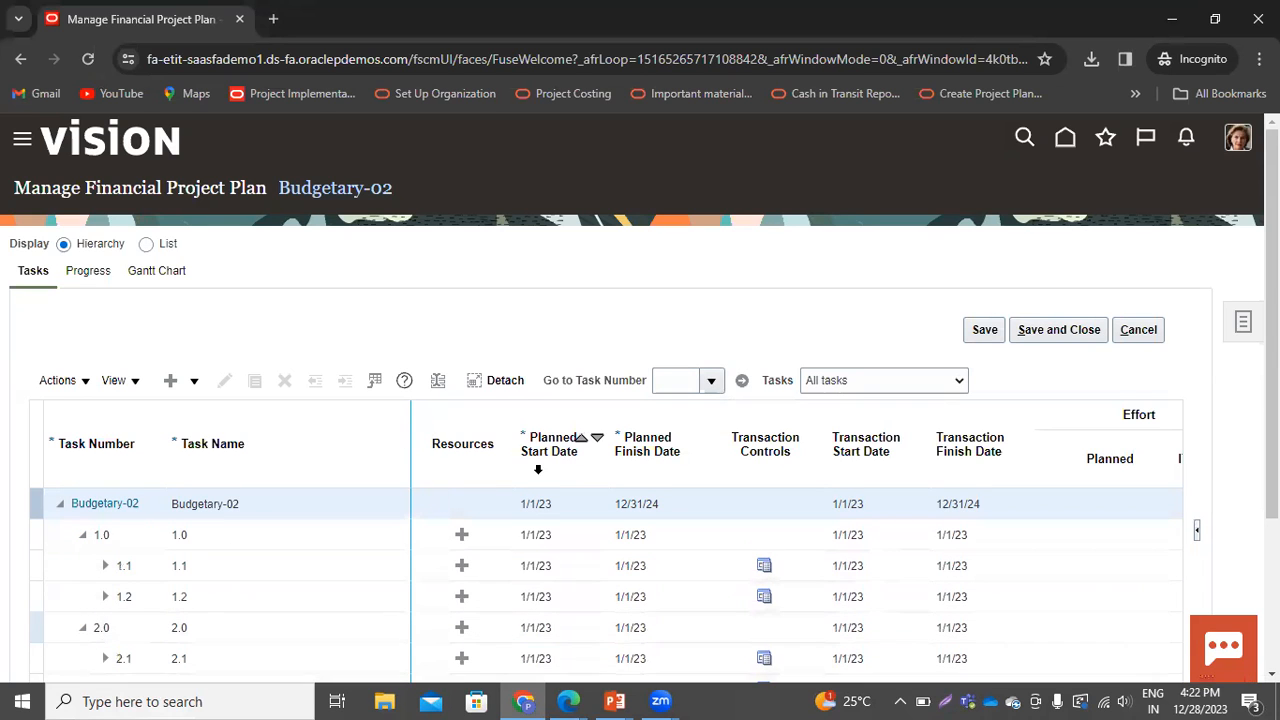
scroll(538, 469, down, 1)
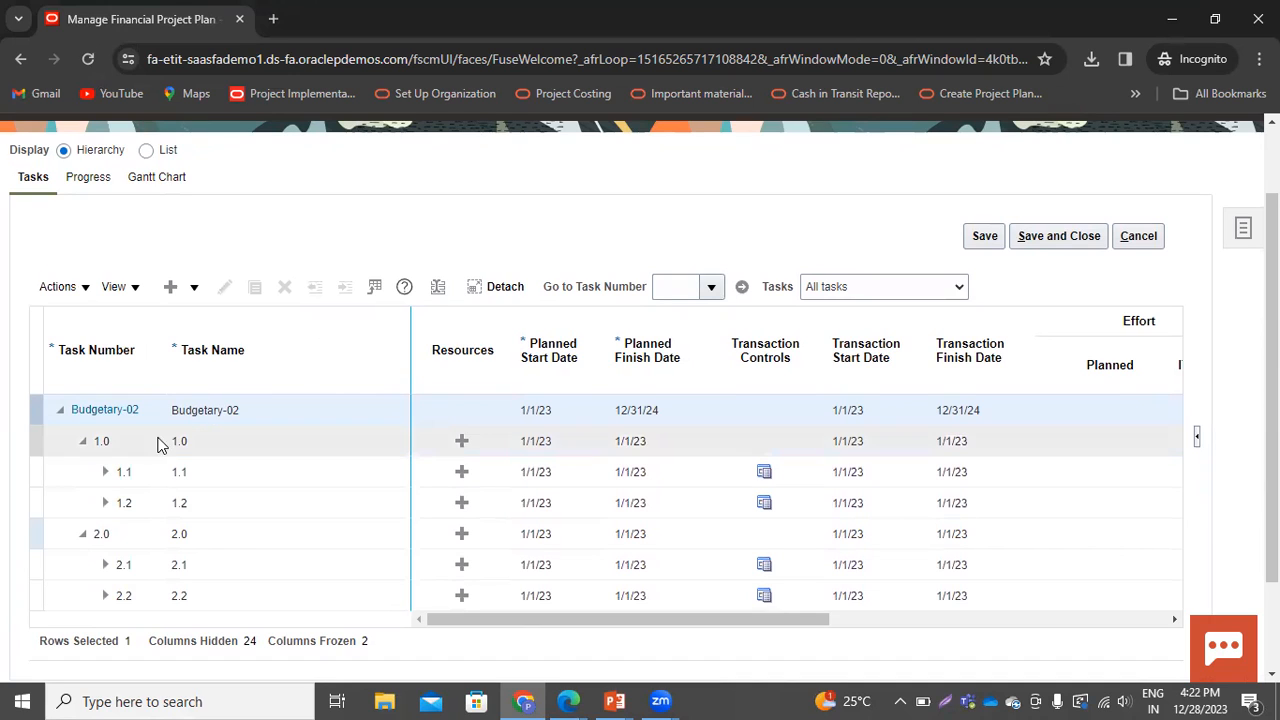
click(181, 473)
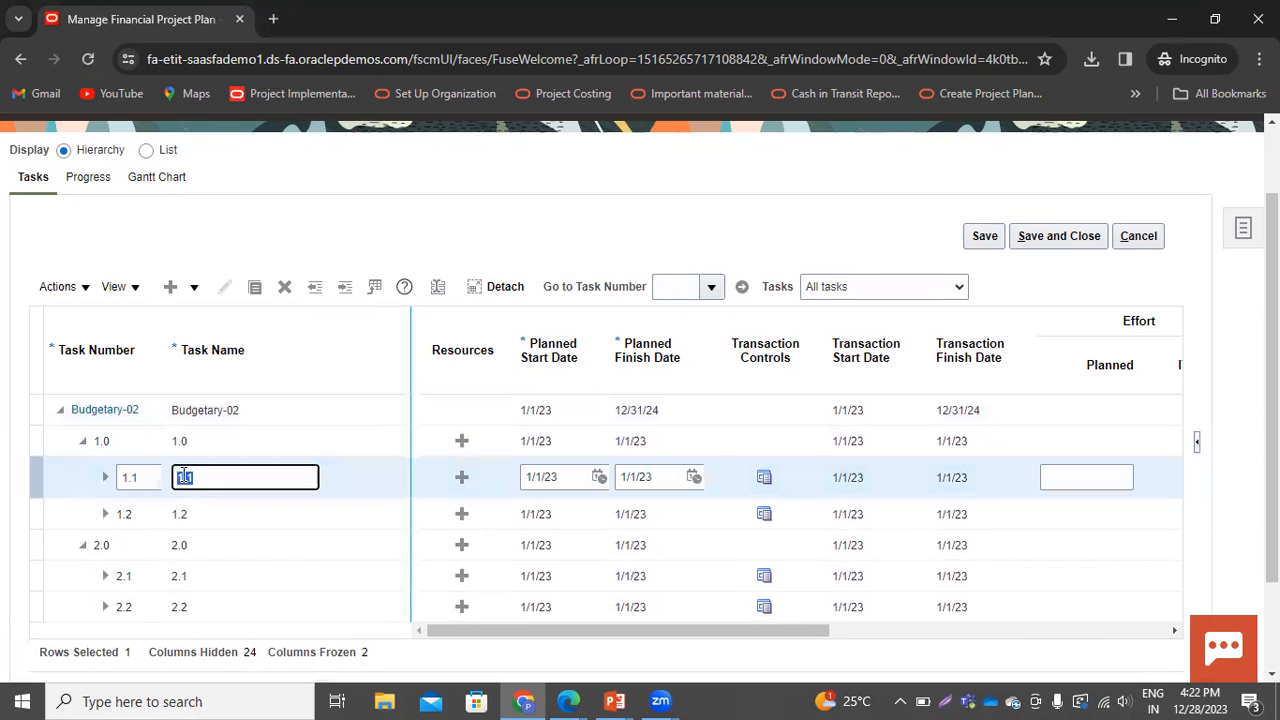
click(699, 478)
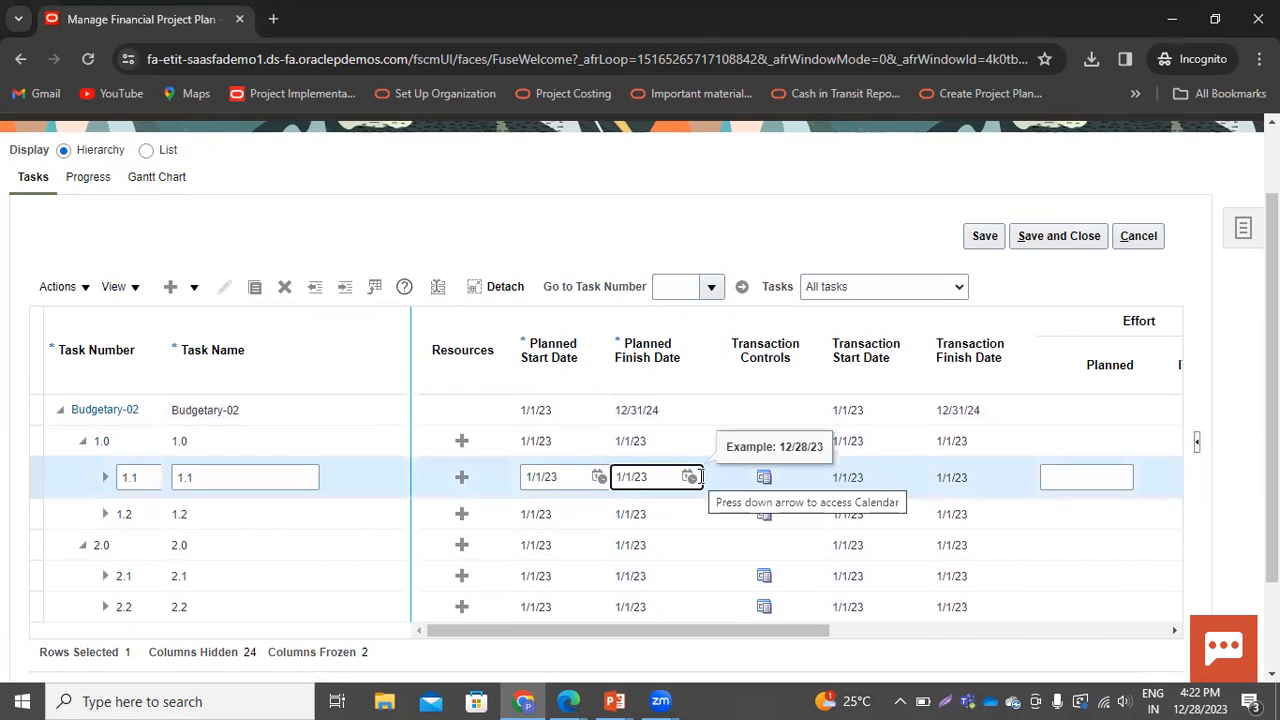
click(689, 477)
click(787, 274)
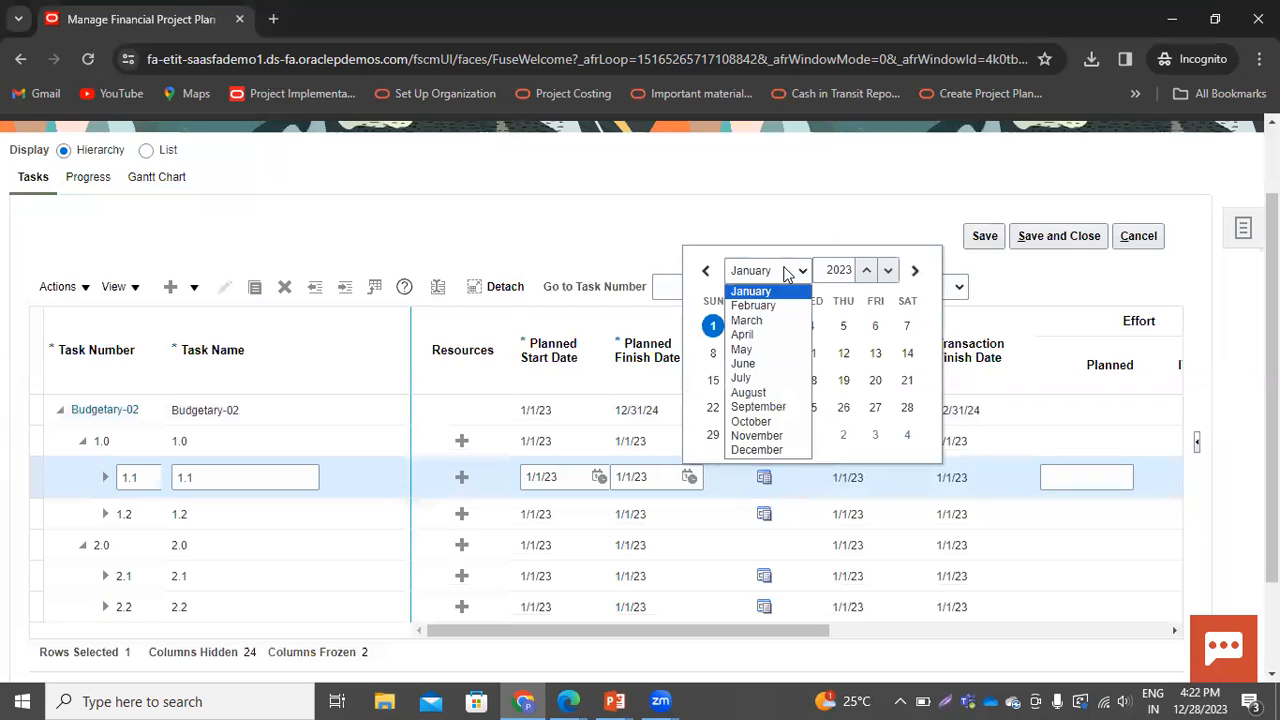
click(744, 452)
click(866, 270)
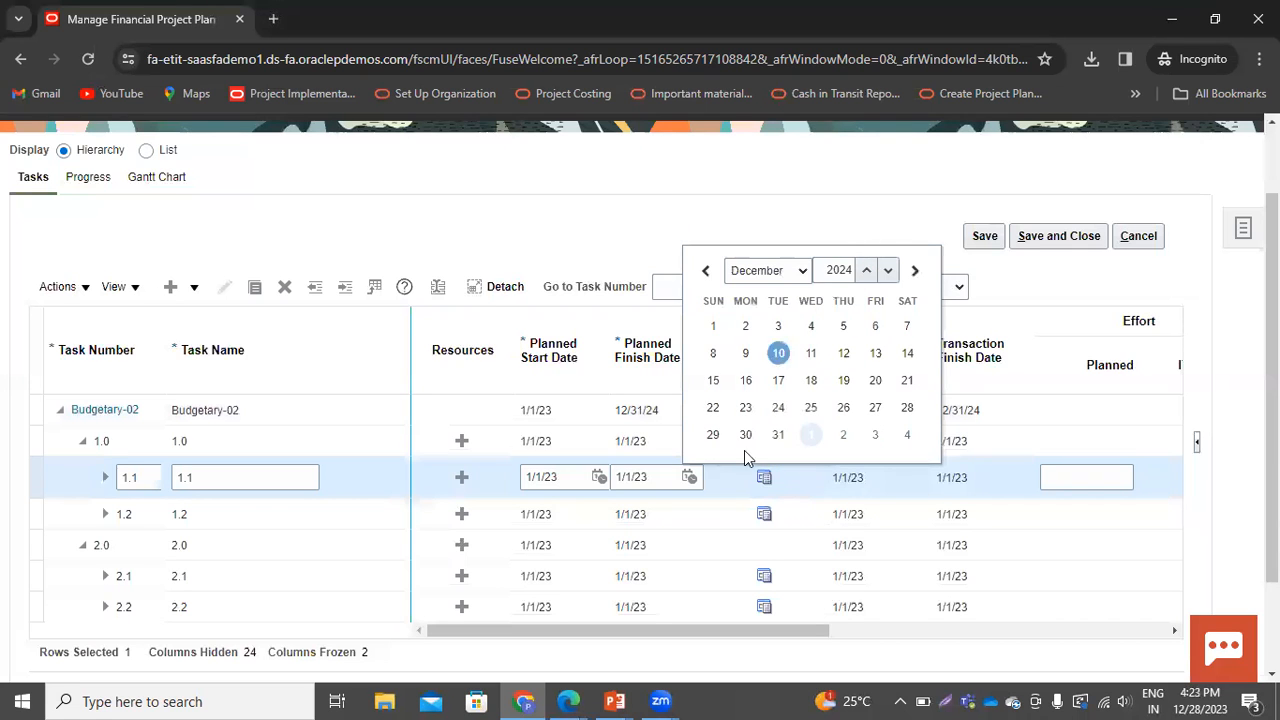
click(776, 432)
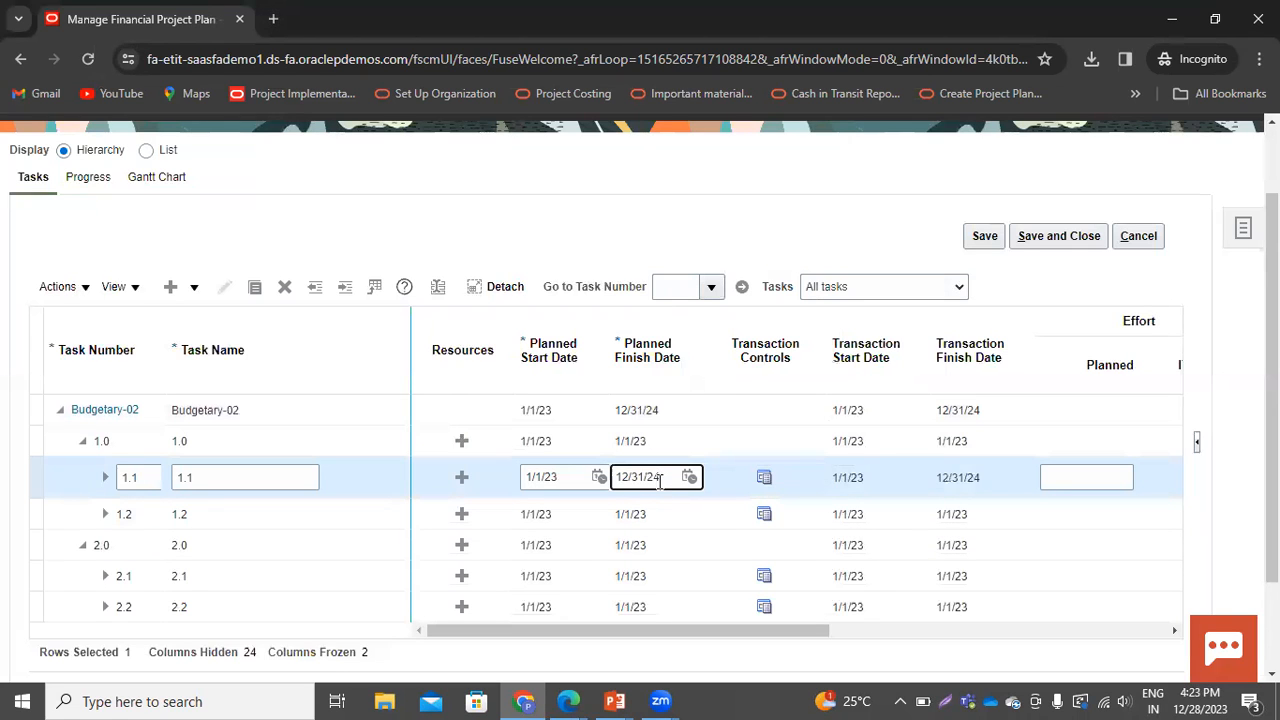
drag(662, 477, 549, 476)
Set task 1.2's planned finish date to 12/31/24
click(629, 514)
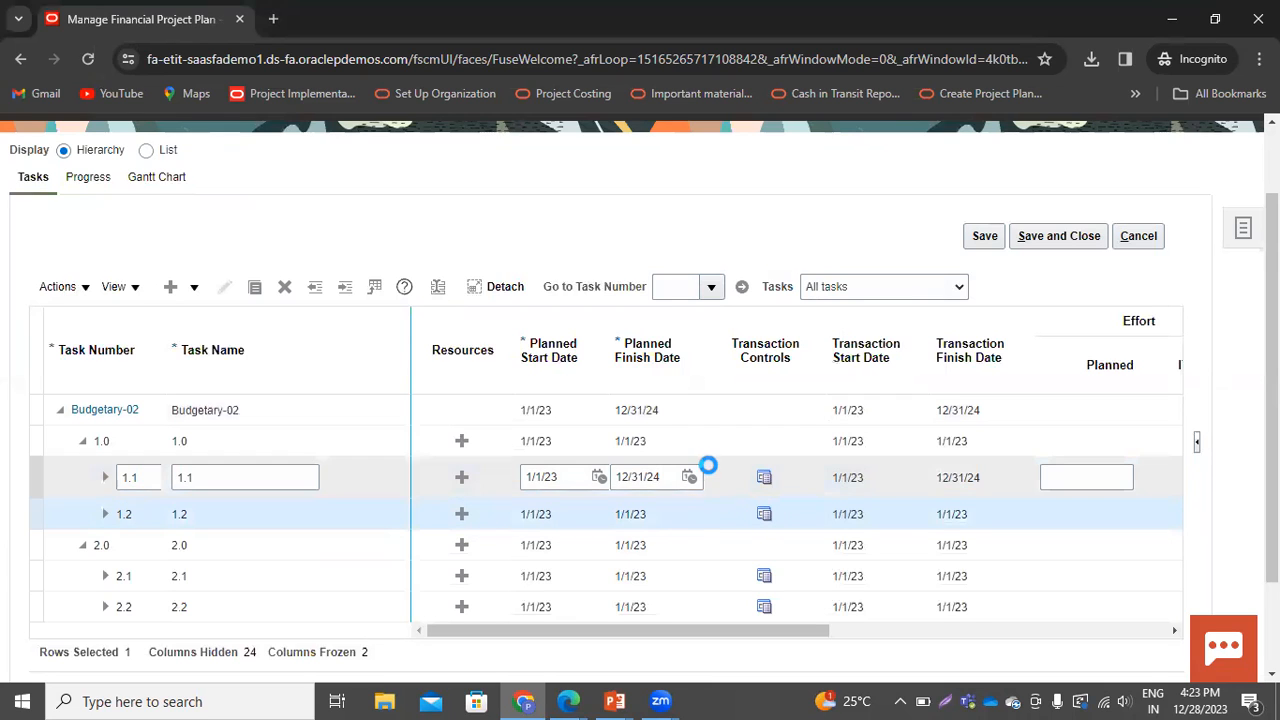
click(688, 508)
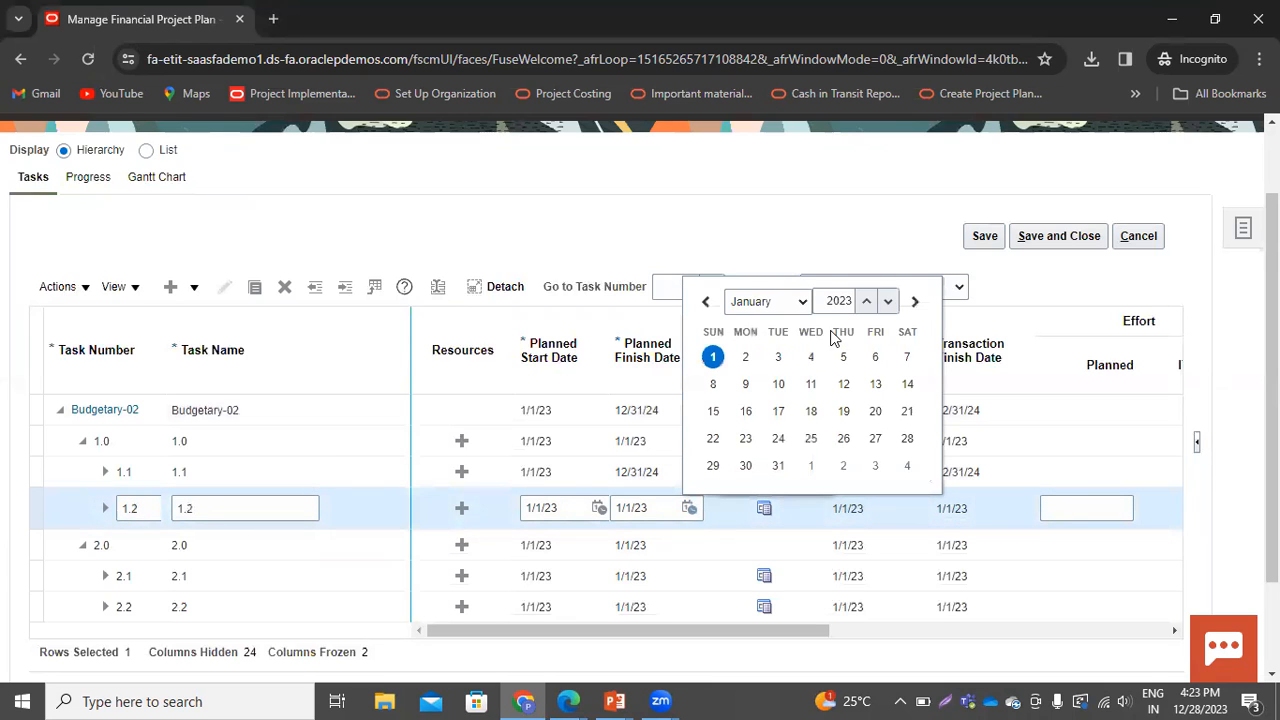
click(806, 301)
click(772, 480)
click(866, 301)
click(778, 465)
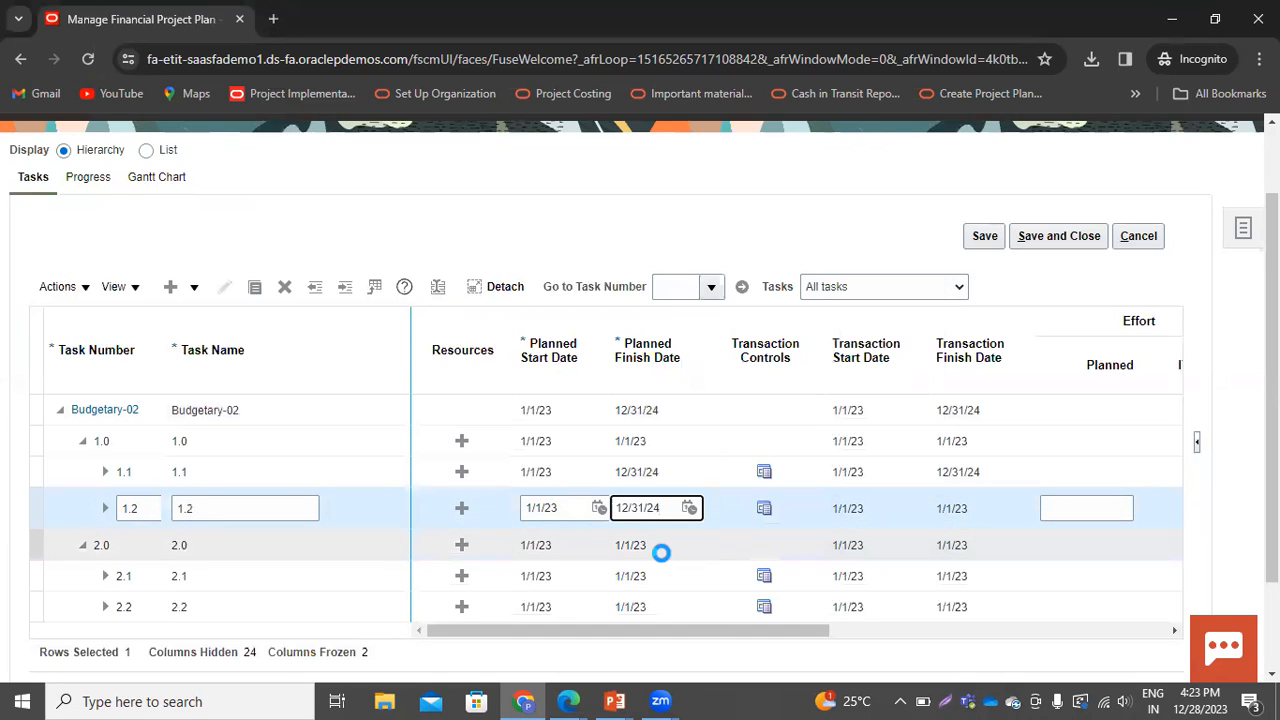
Set task 2.1's planned finish date to 12/31/24
click(661, 577)
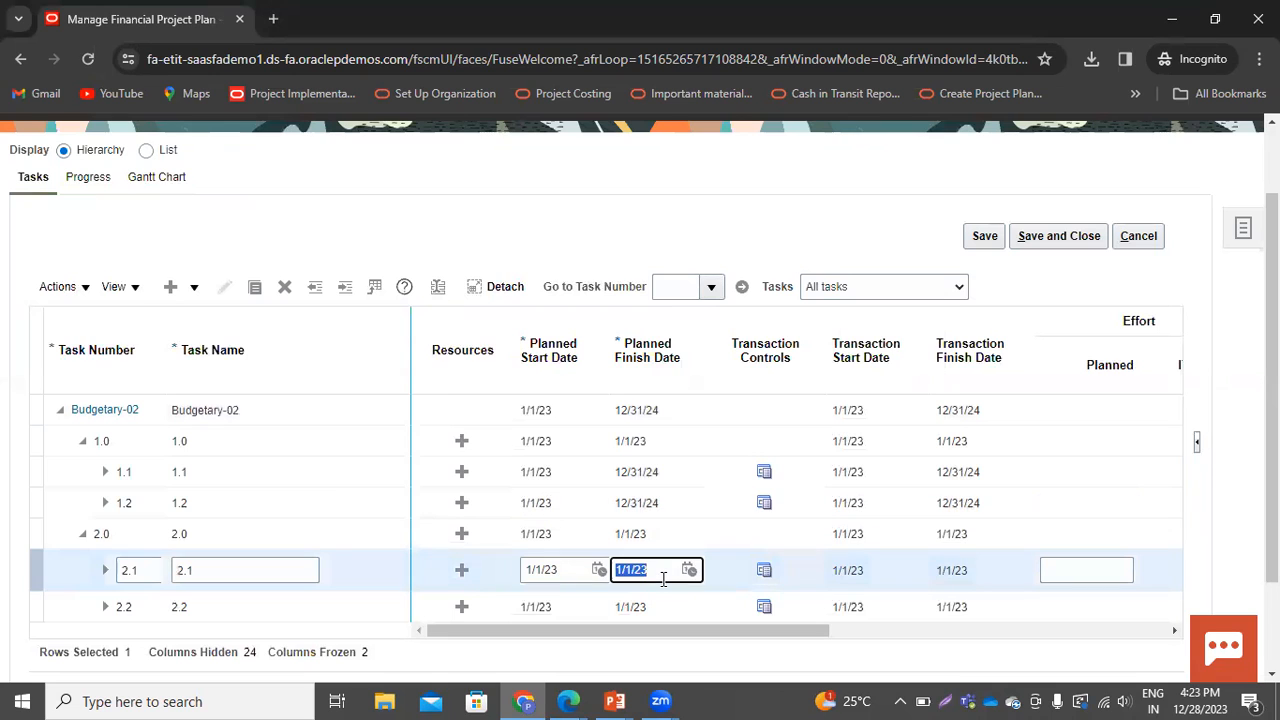
click(689, 570)
click(866, 363)
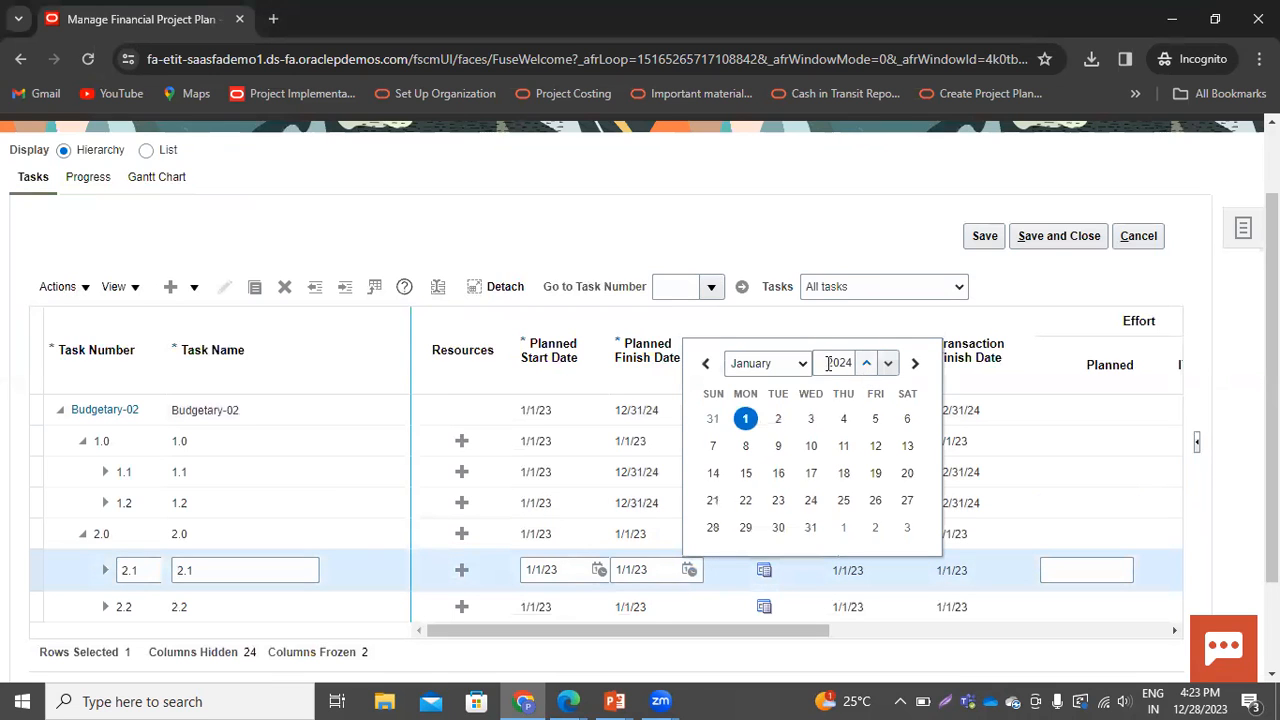
click(767, 363)
click(745, 540)
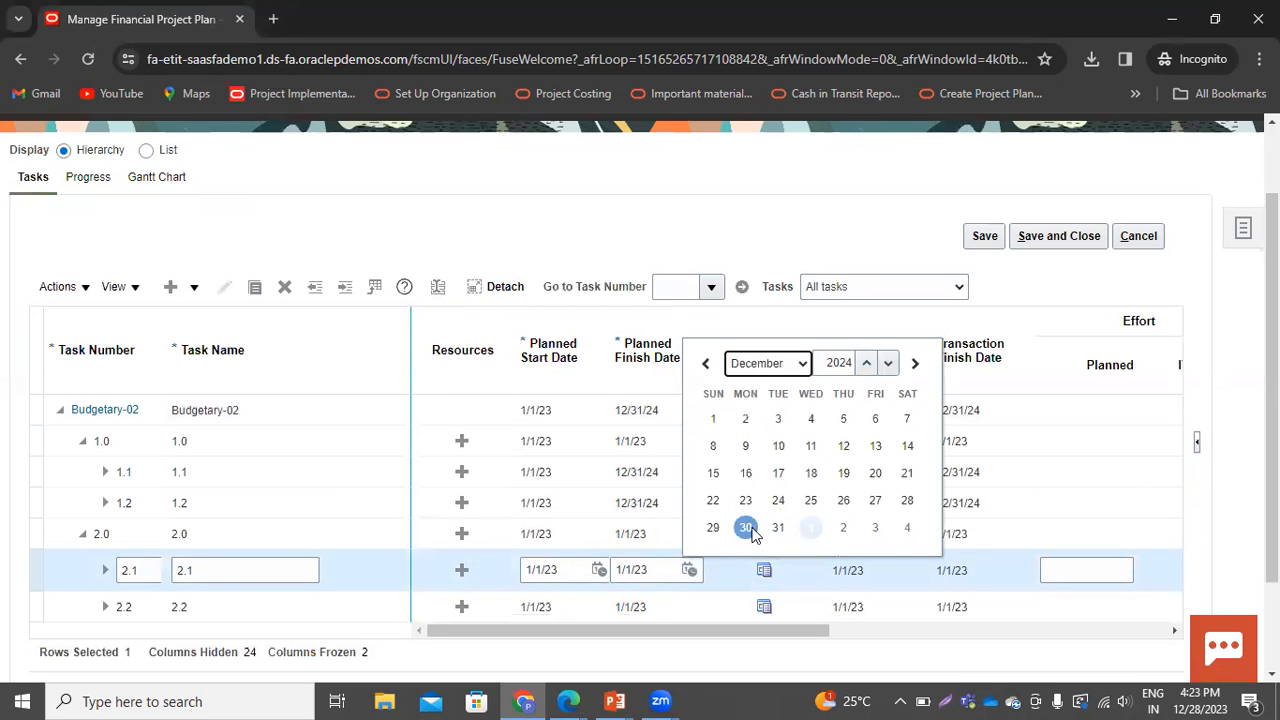
click(777, 528)
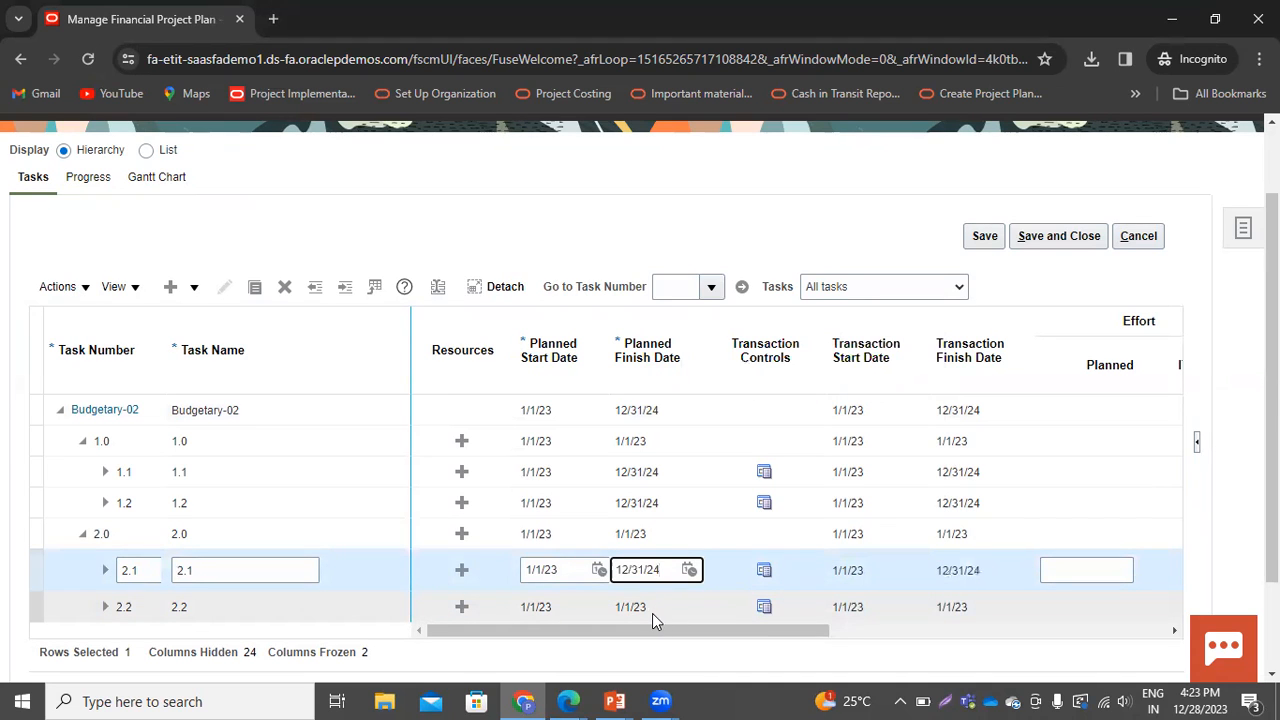
Set task 2.2's planned finish date to 12/31/24 and save and close the plan
click(650, 606)
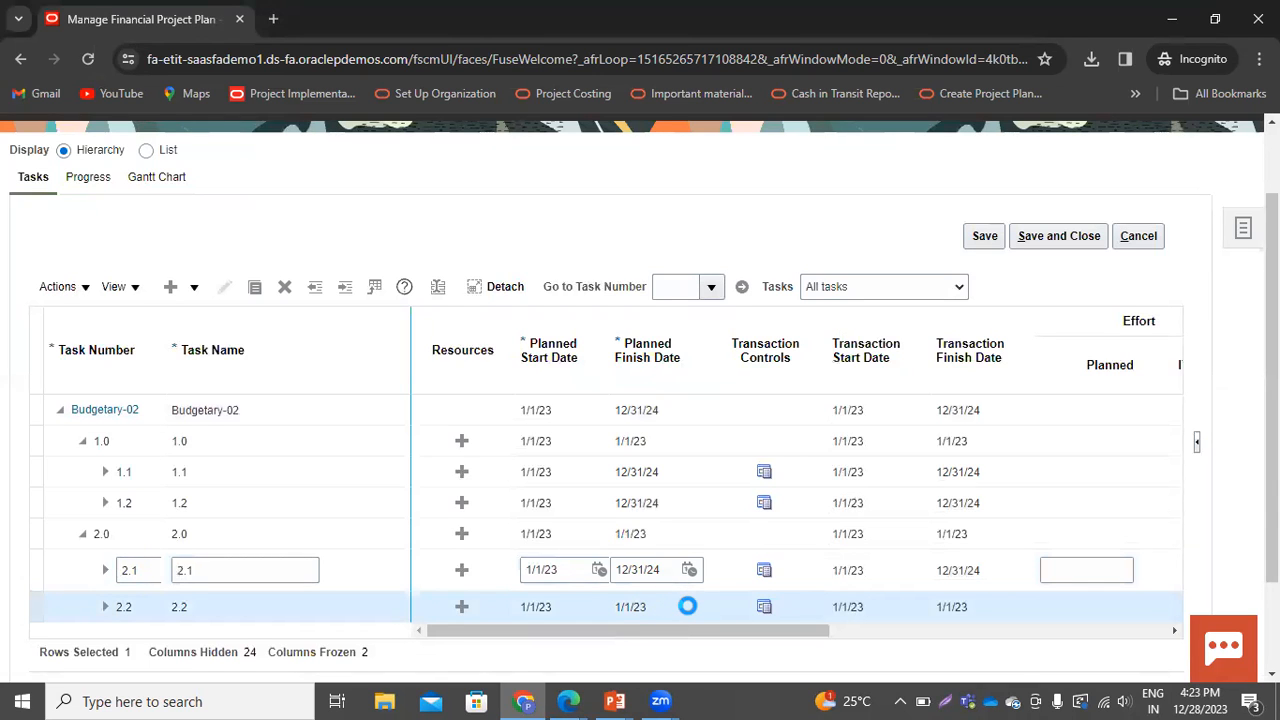
click(689, 601)
click(776, 395)
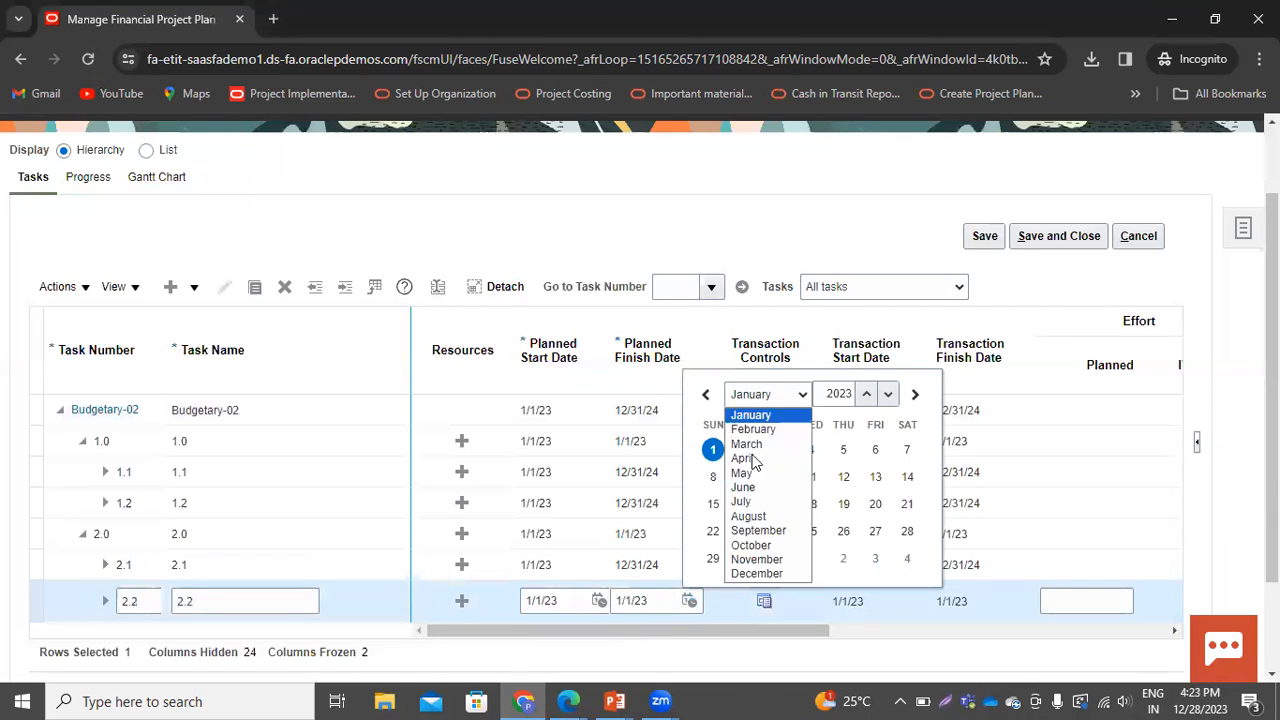
click(740, 573)
click(866, 393)
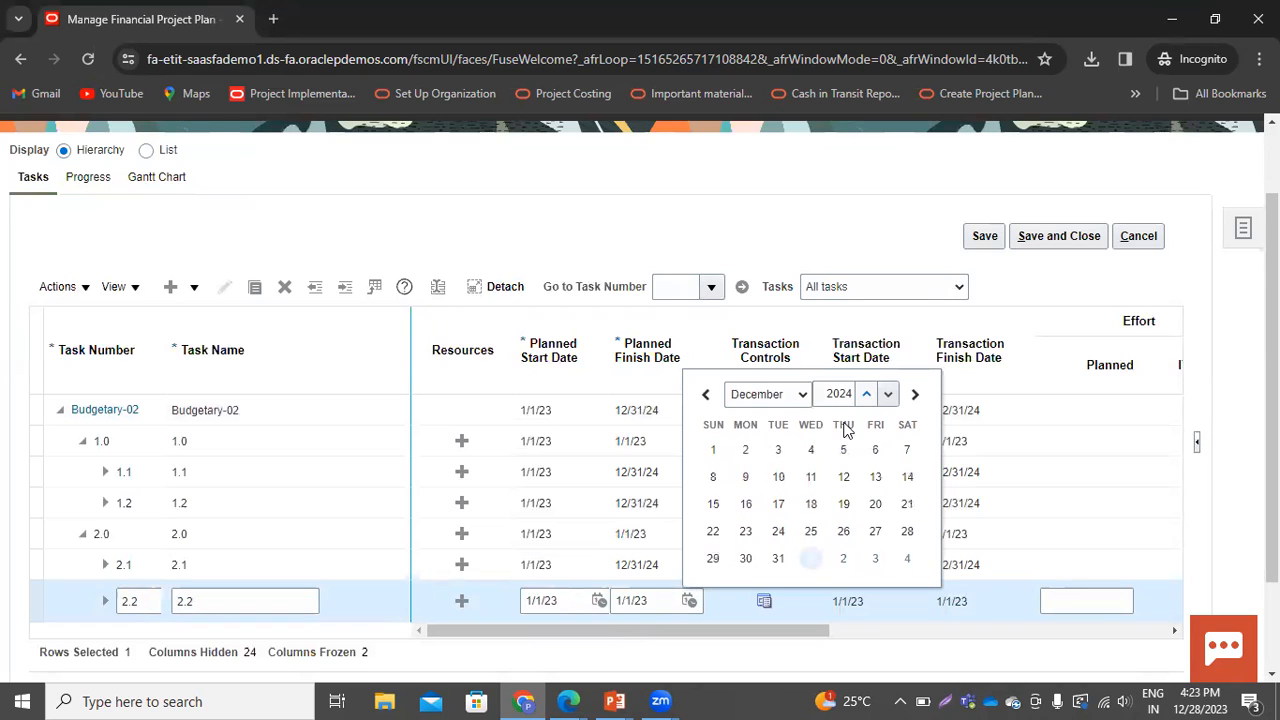
click(778, 558)
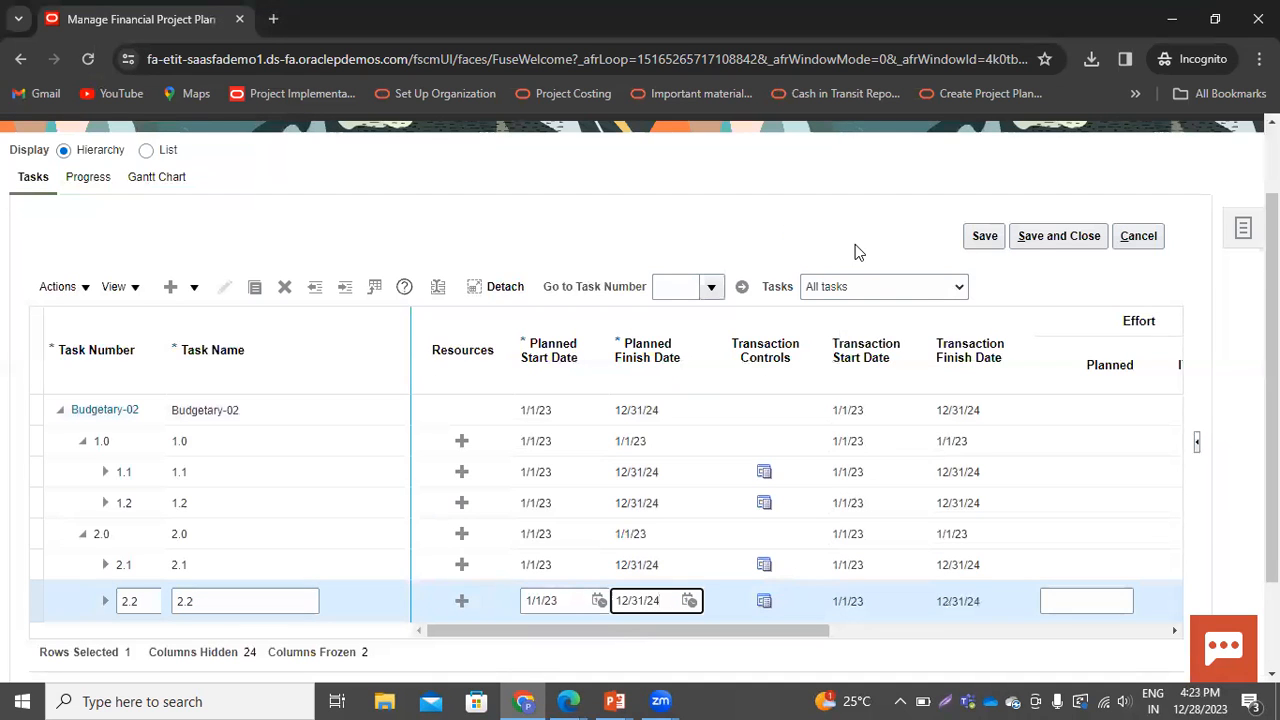
click(1017, 240)
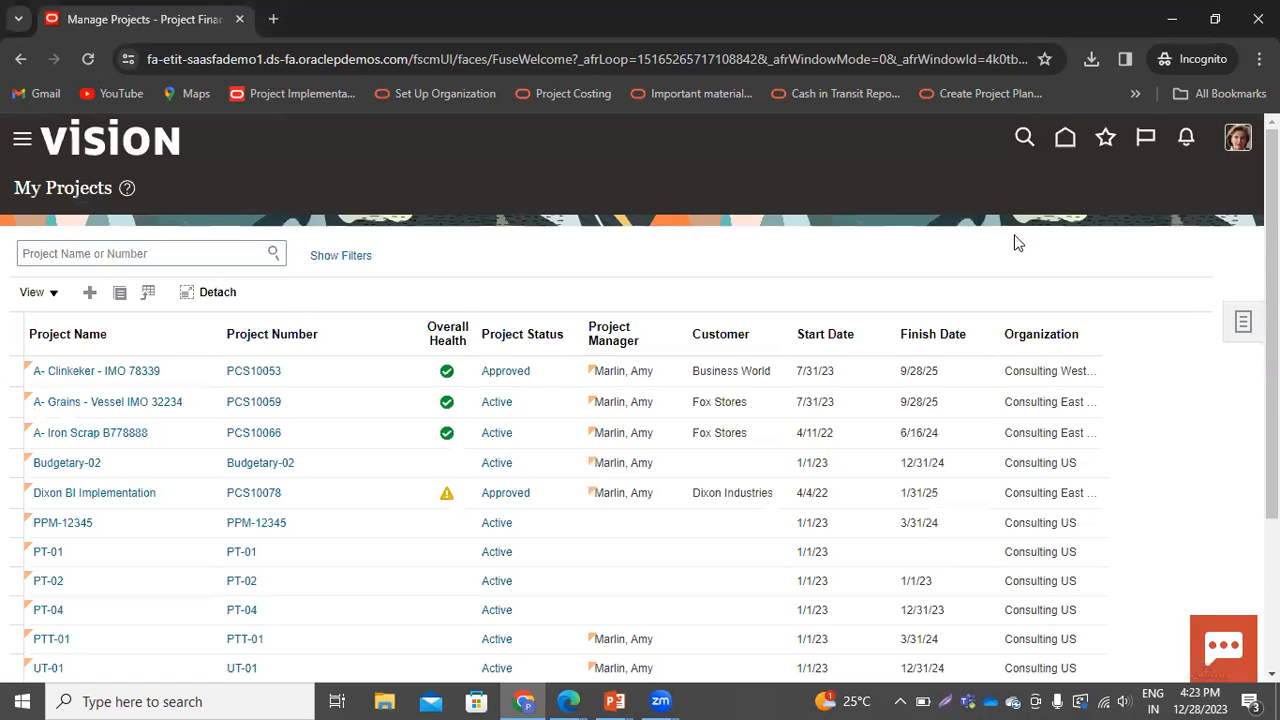
Open the financial project settings of Budgetary-02 and review its basic information
click(62, 466)
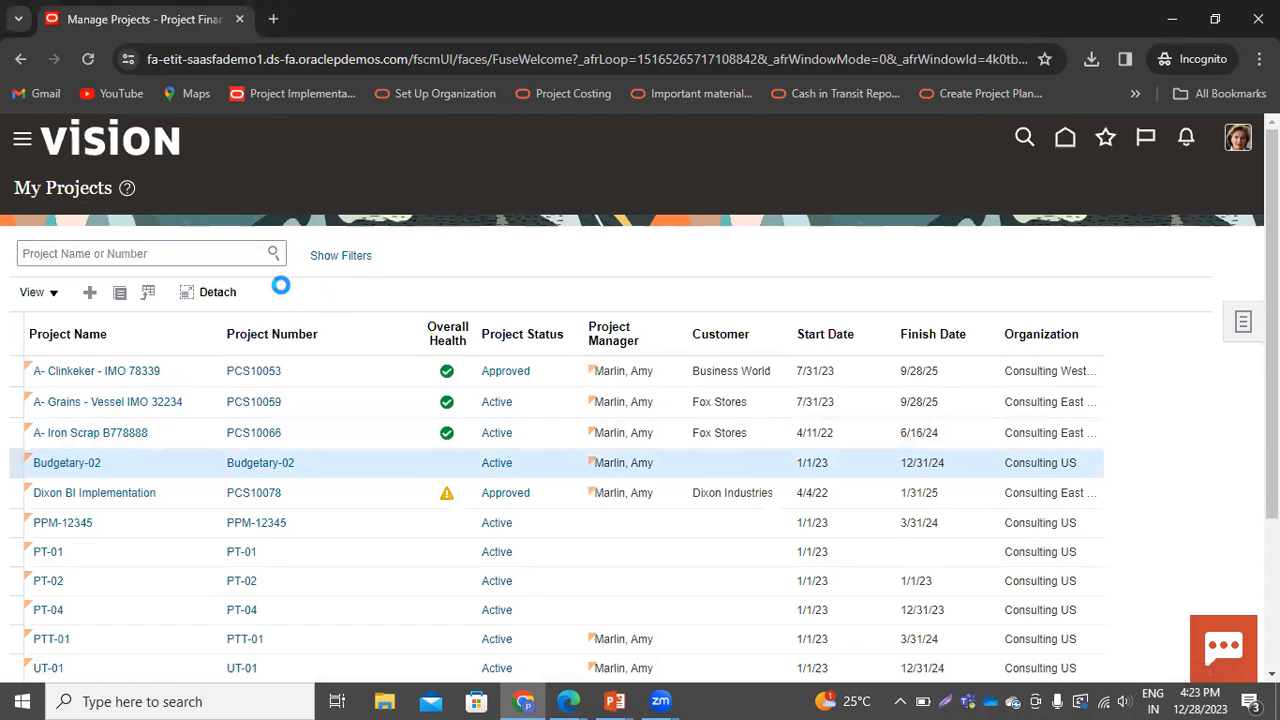
click(350, 258)
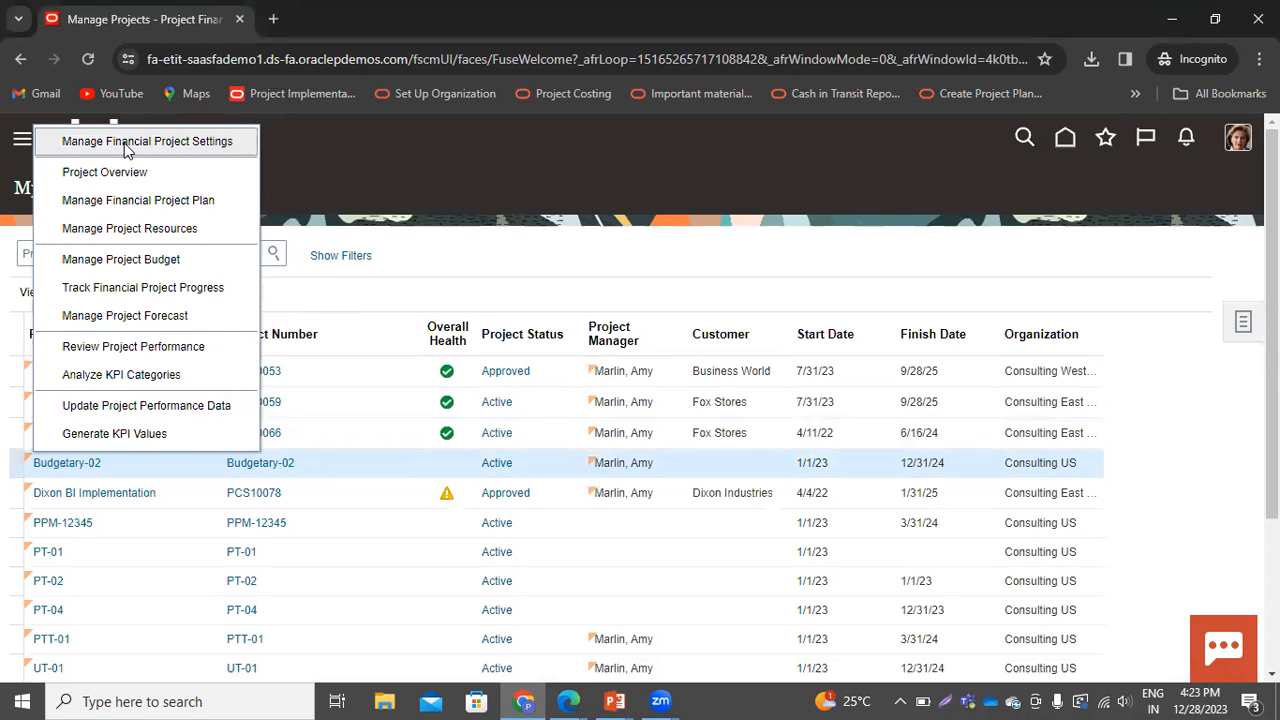
click(125, 147)
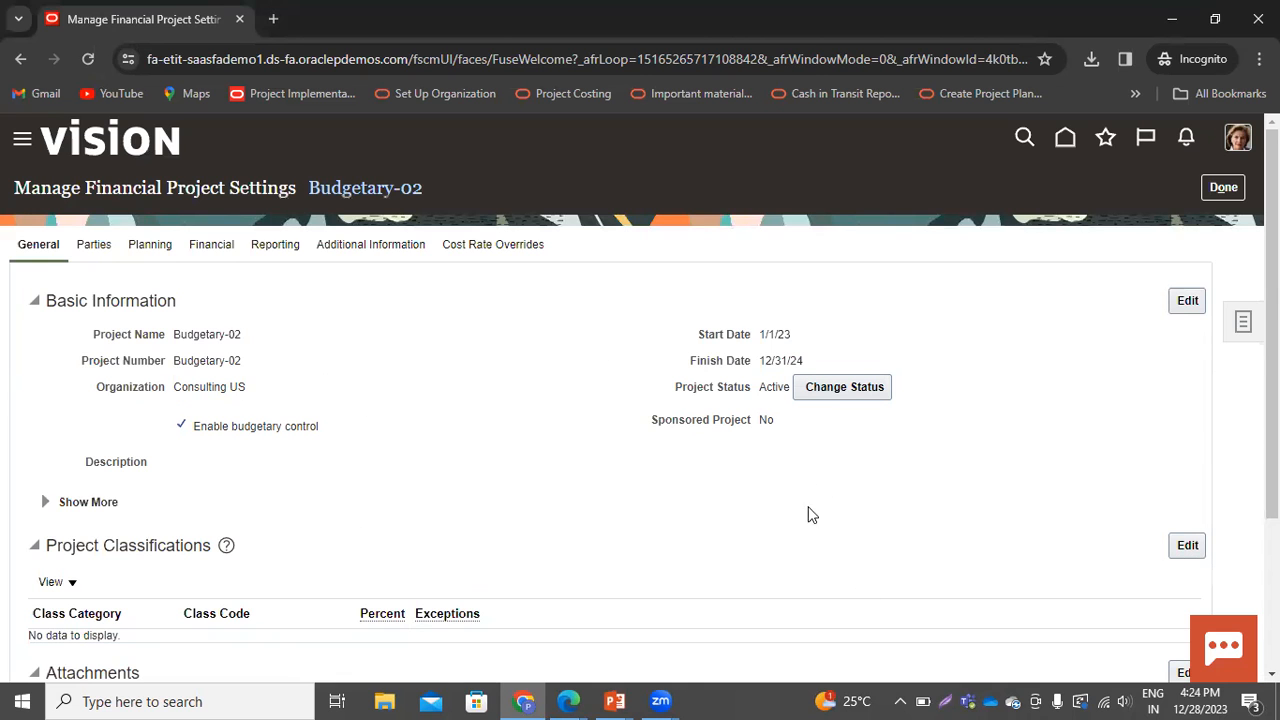
scroll(706, 491, down, 2)
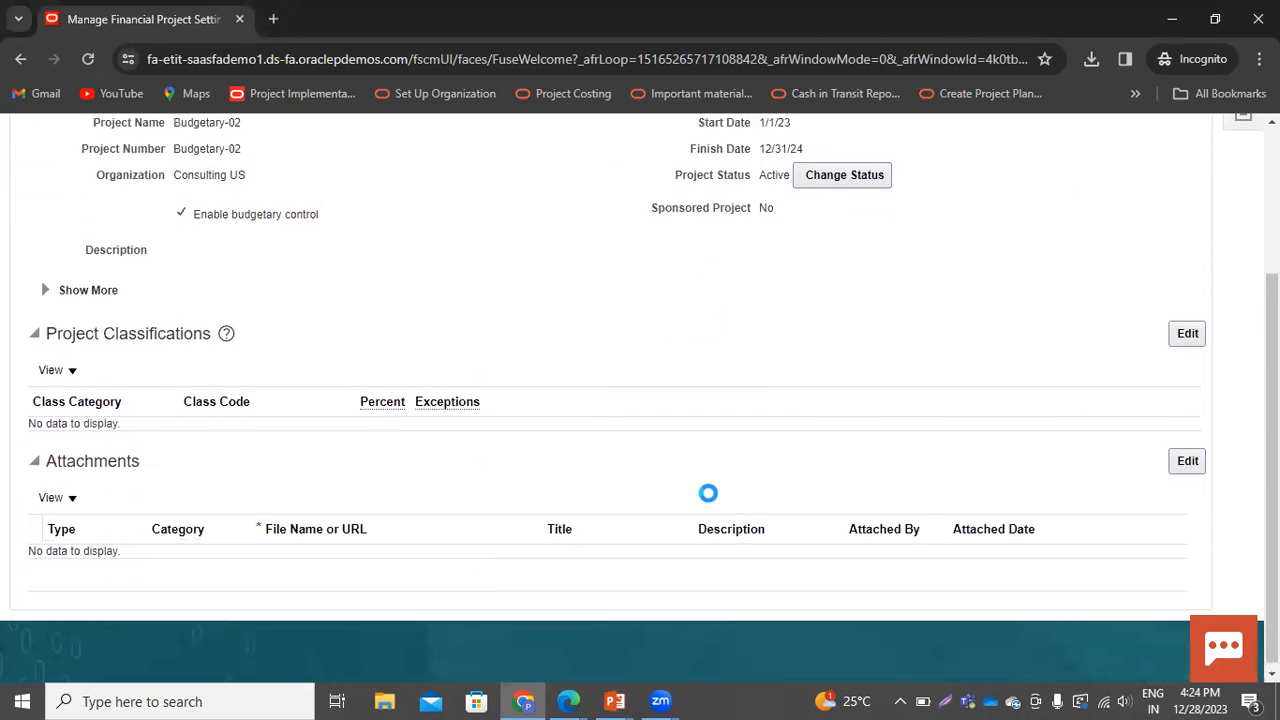
scroll(707, 493, up, 2)
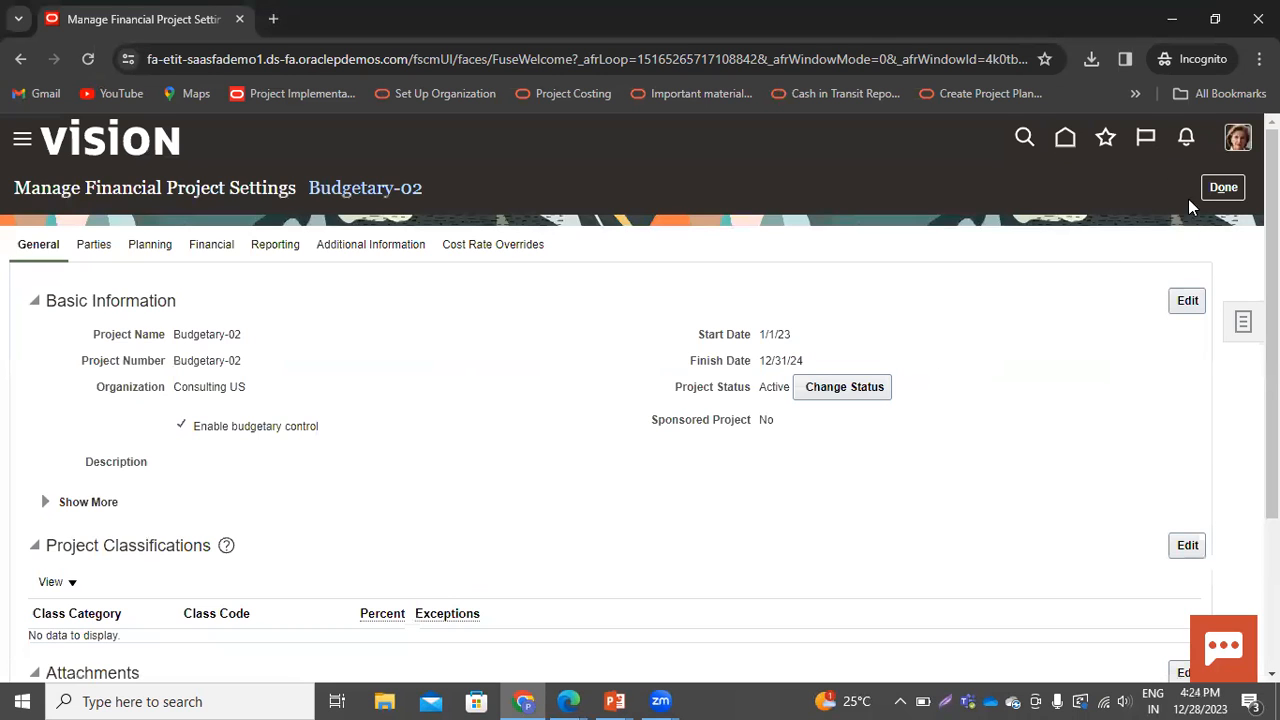
Open the project budget for Budgetary-02 and start creating a new budget version
click(1244, 323)
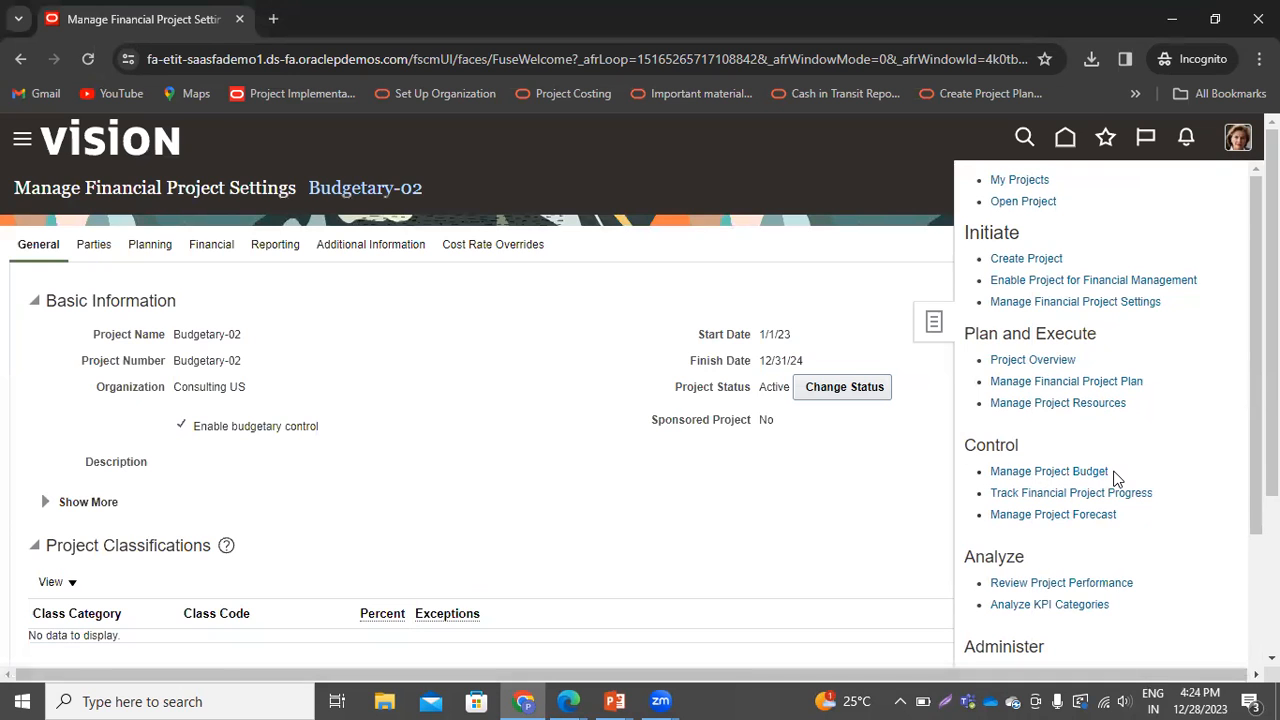
click(1048, 471)
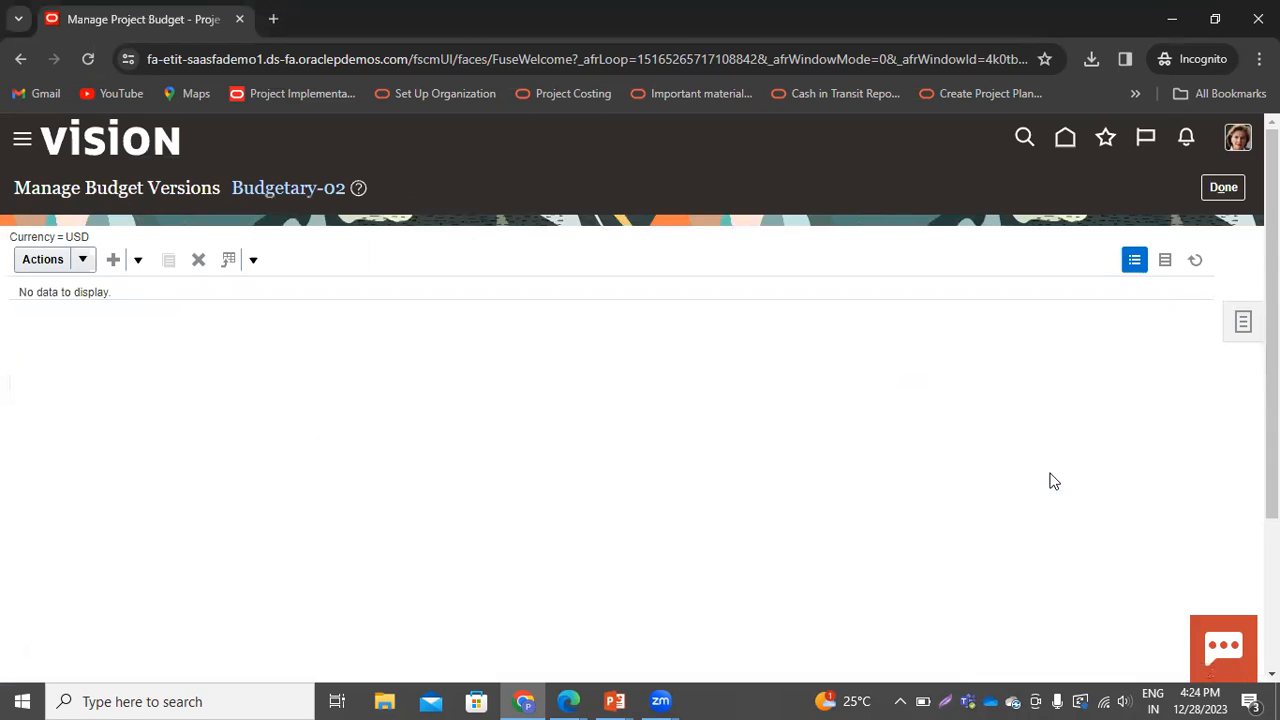
click(113, 261)
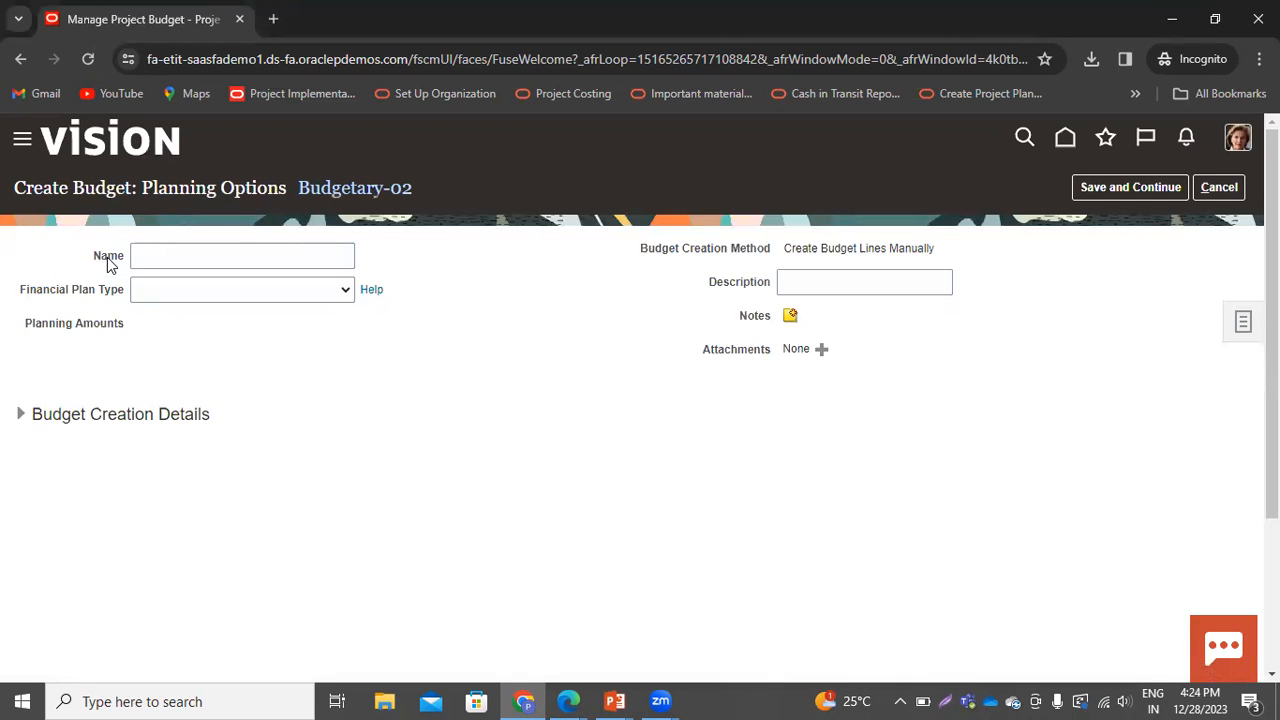
Name the budget Version-01 and choose the PT Budgetary FPT financial plan type
click(148, 255)
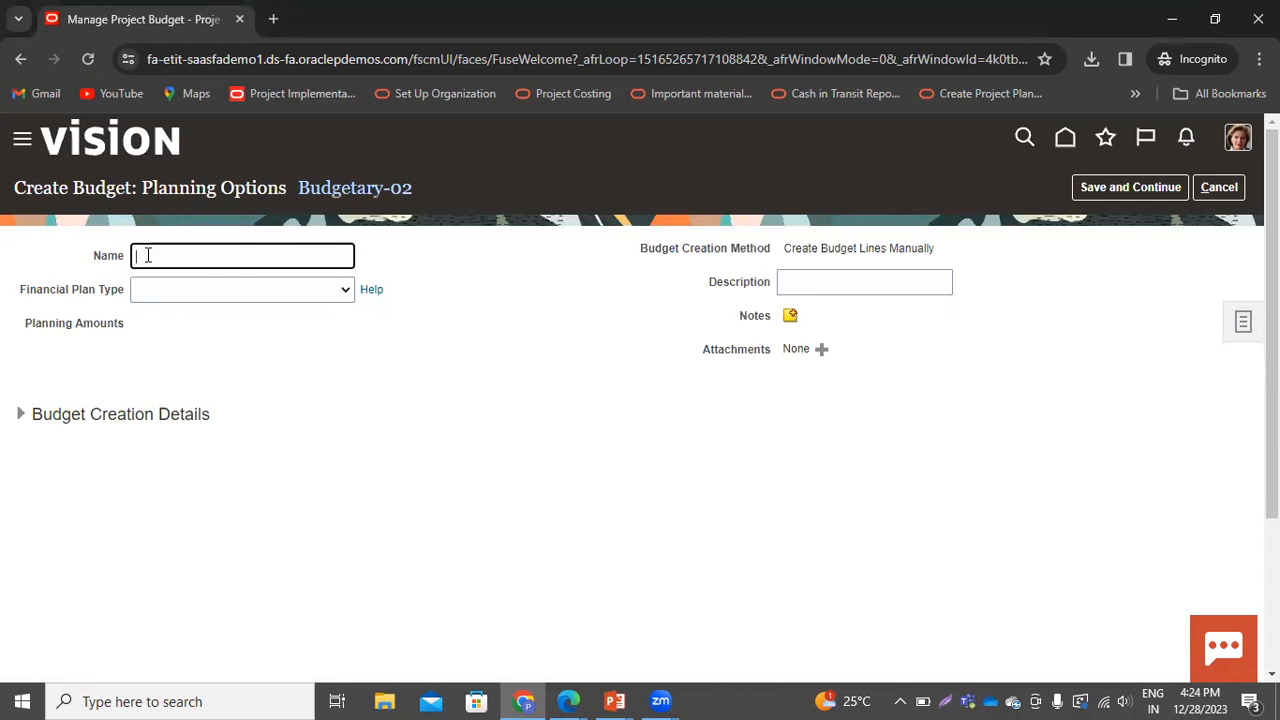
text(Vis)
text(rsion-01)
click(324, 290)
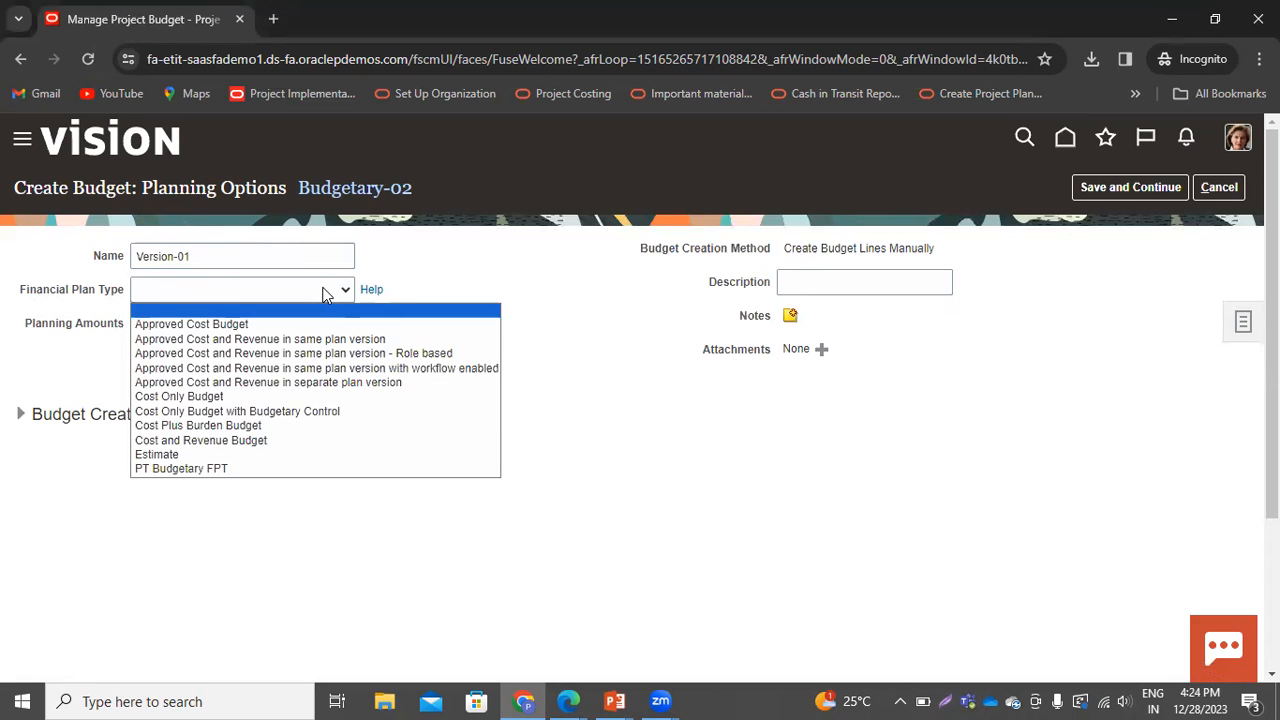
click(222, 469)
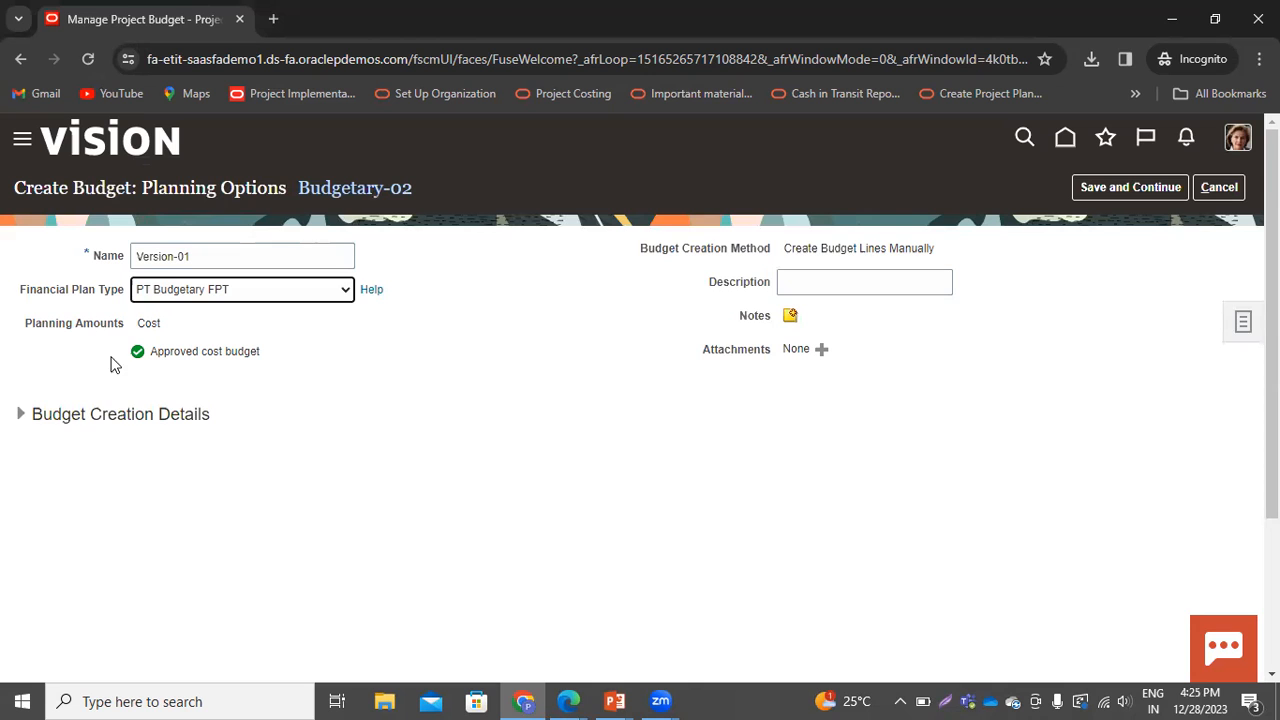
Review the budget creation details, save and continue, and expand task 1.0 in the budget lines
click(18, 415)
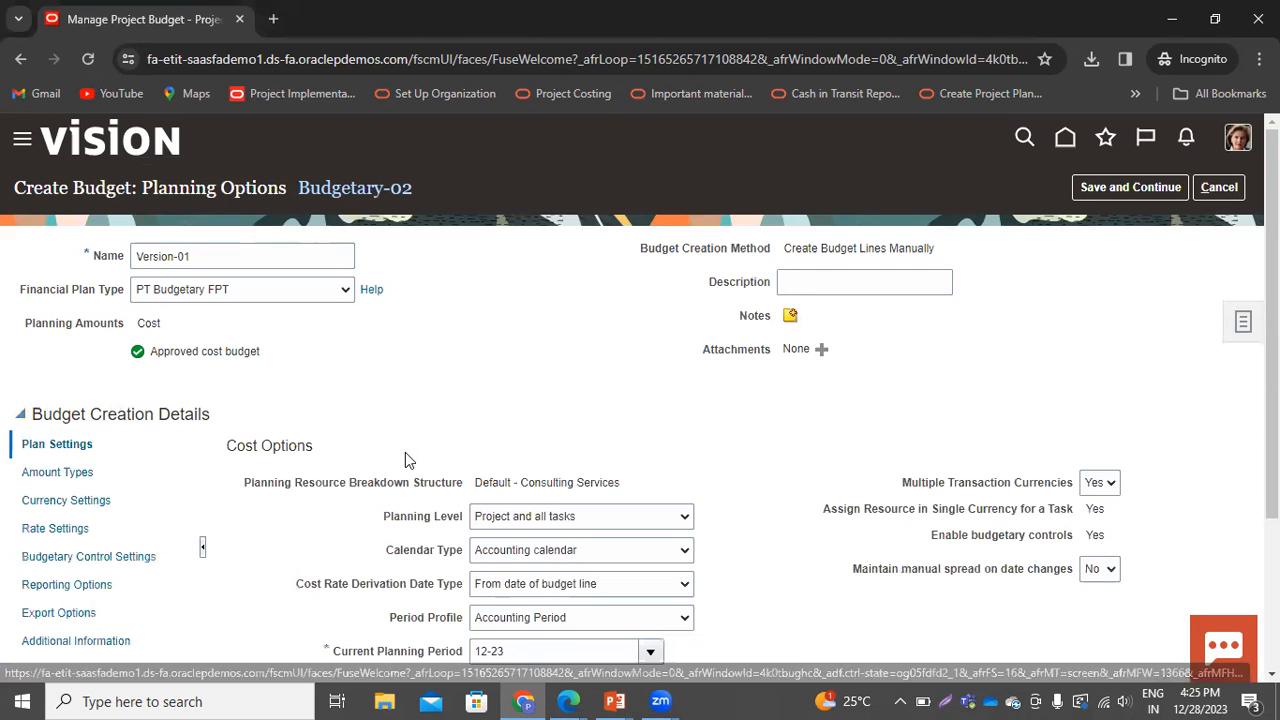
scroll(536, 435, down, 1)
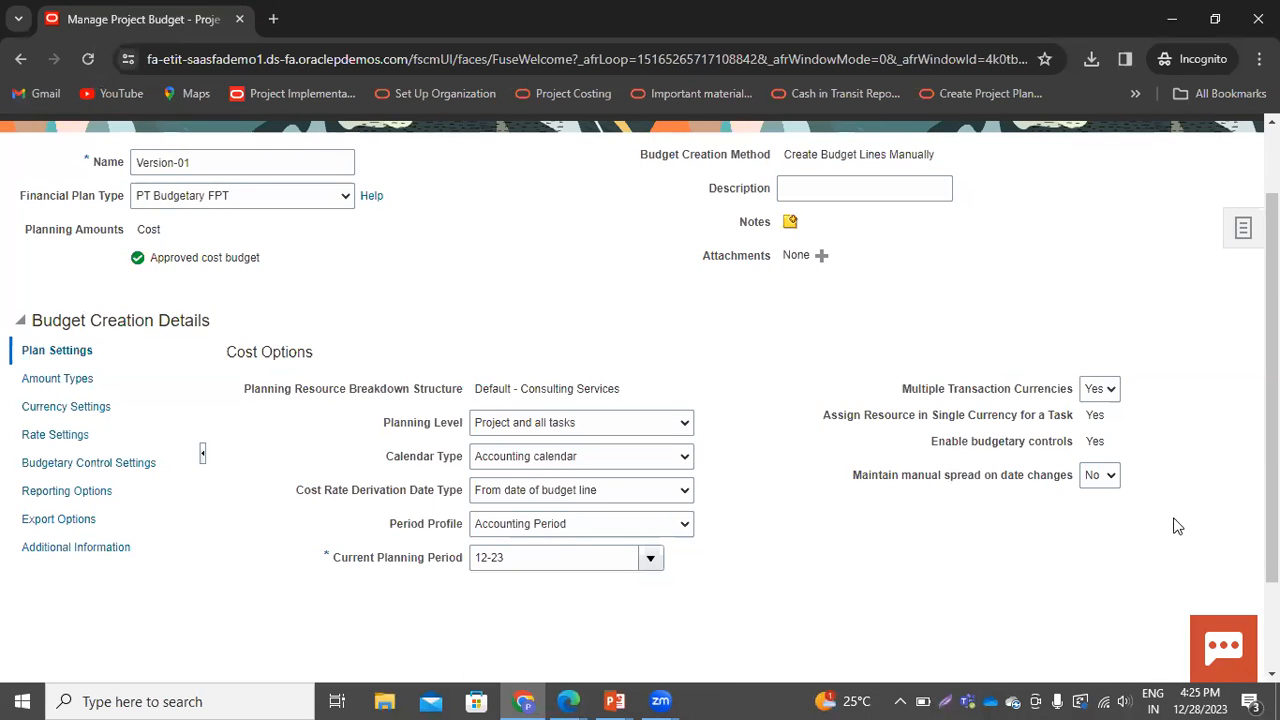
scroll(400, 634, up, 1)
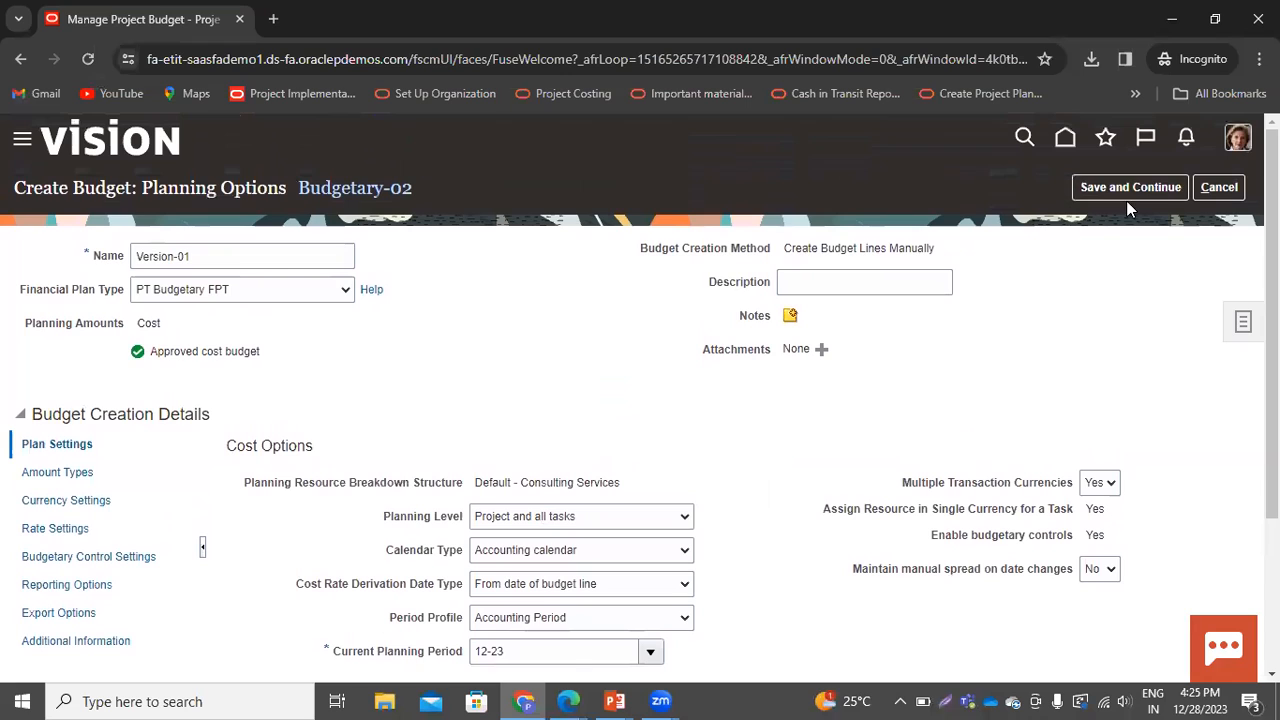
click(1137, 190)
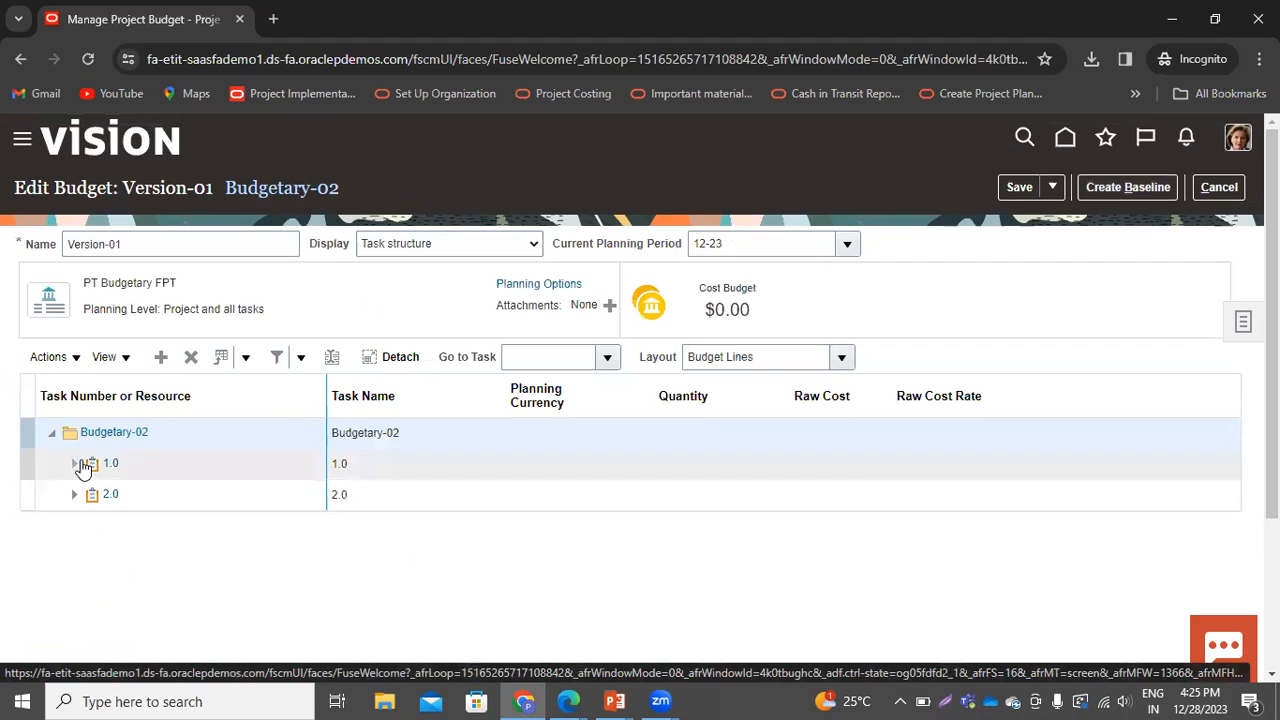
click(75, 470)
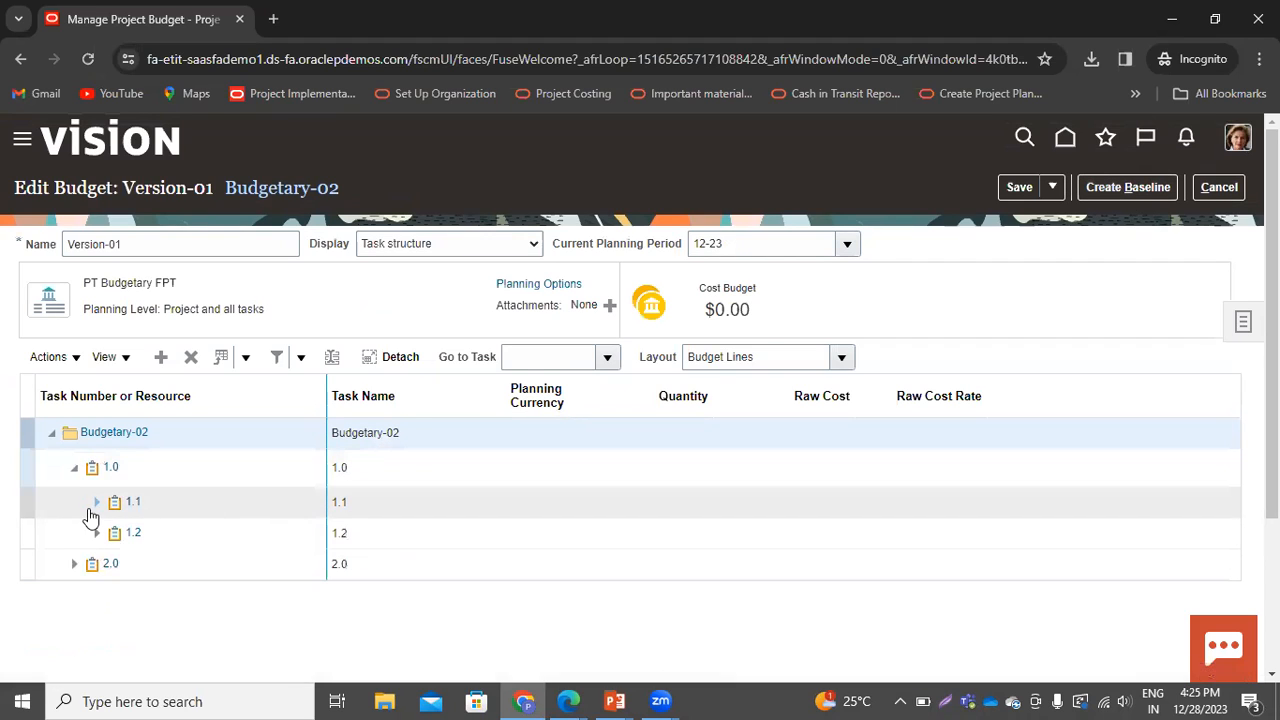
Add a Financial Resources budget line under task 1.1 with a raw cost of 15000
click(70, 505)
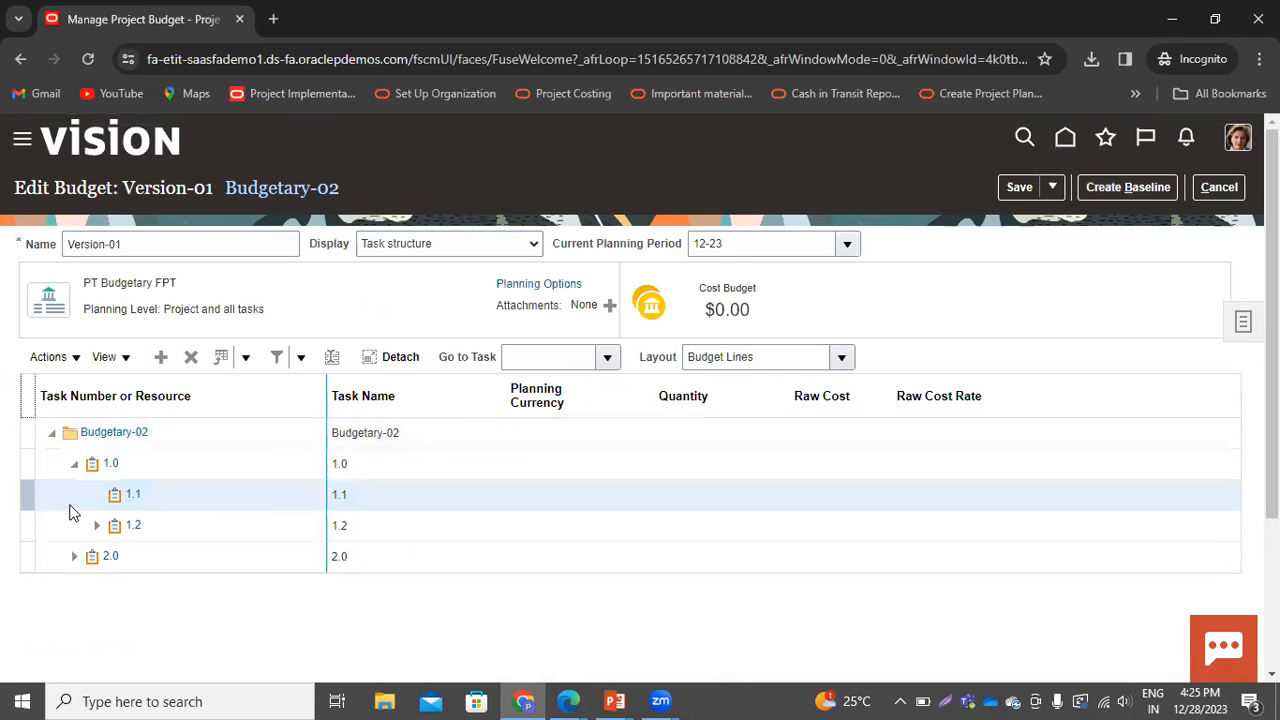
click(161, 357)
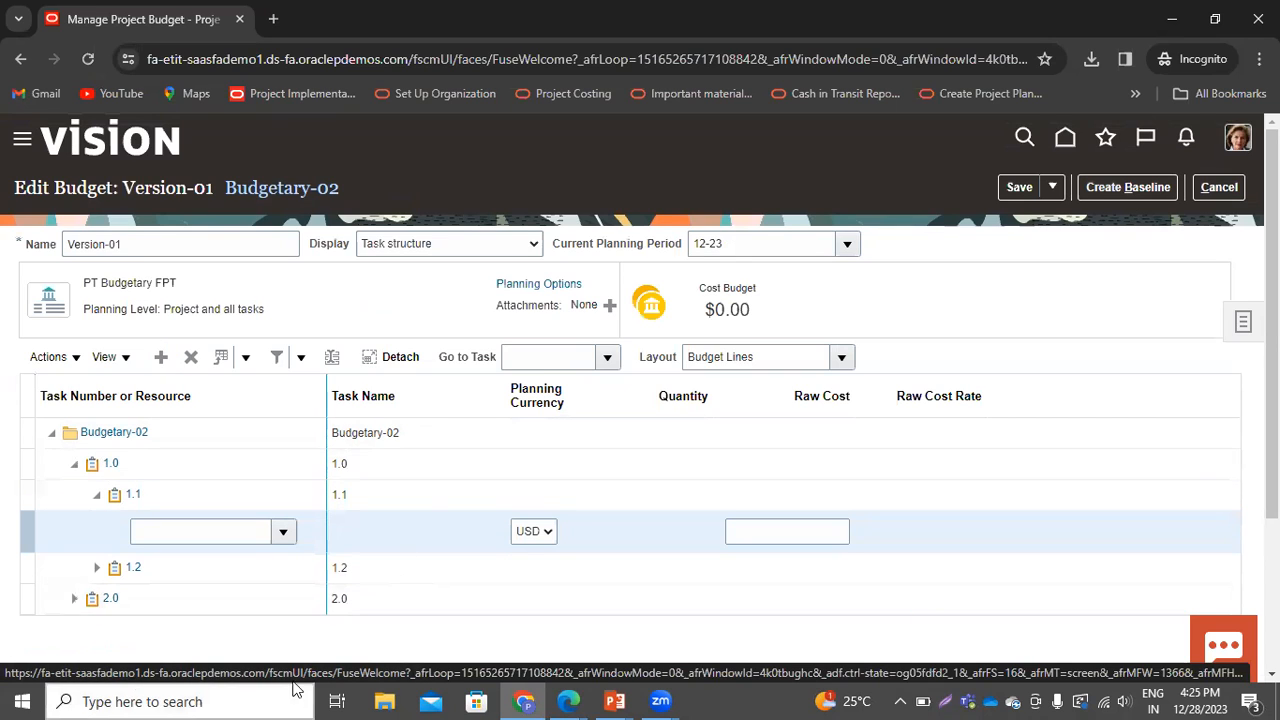
click(284, 535)
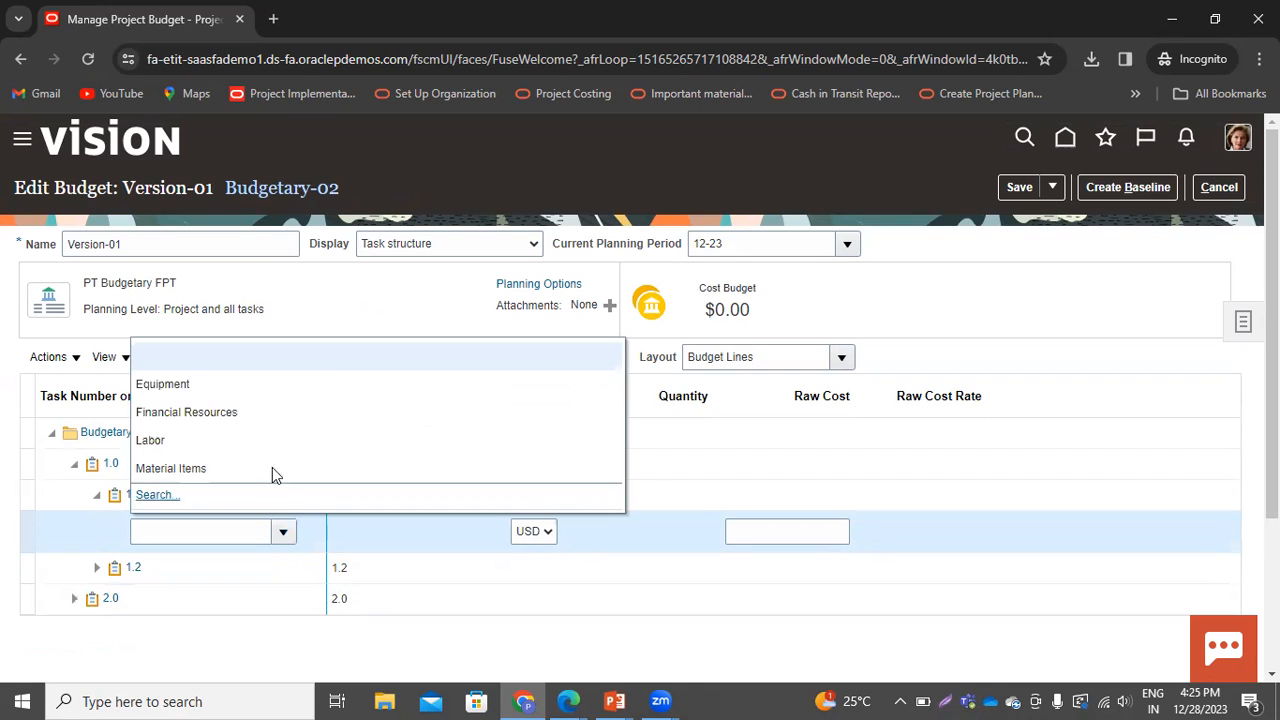
click(233, 413)
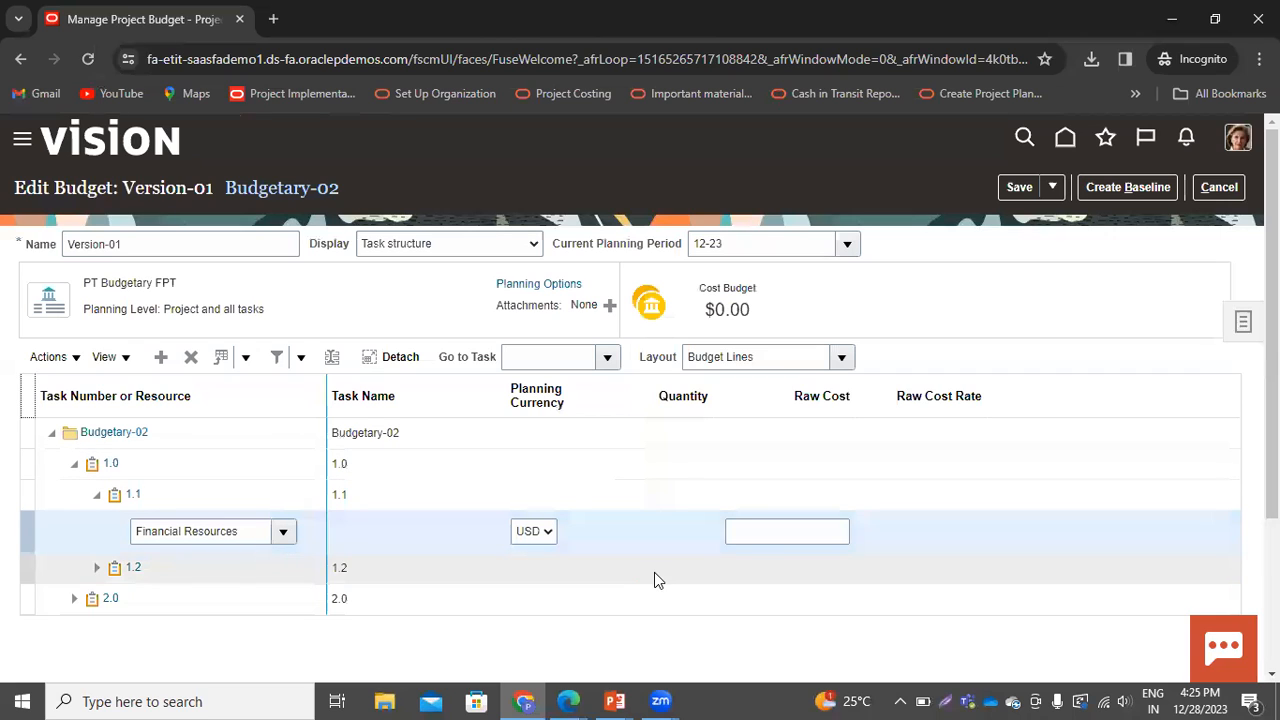
click(784, 535)
text(15000)
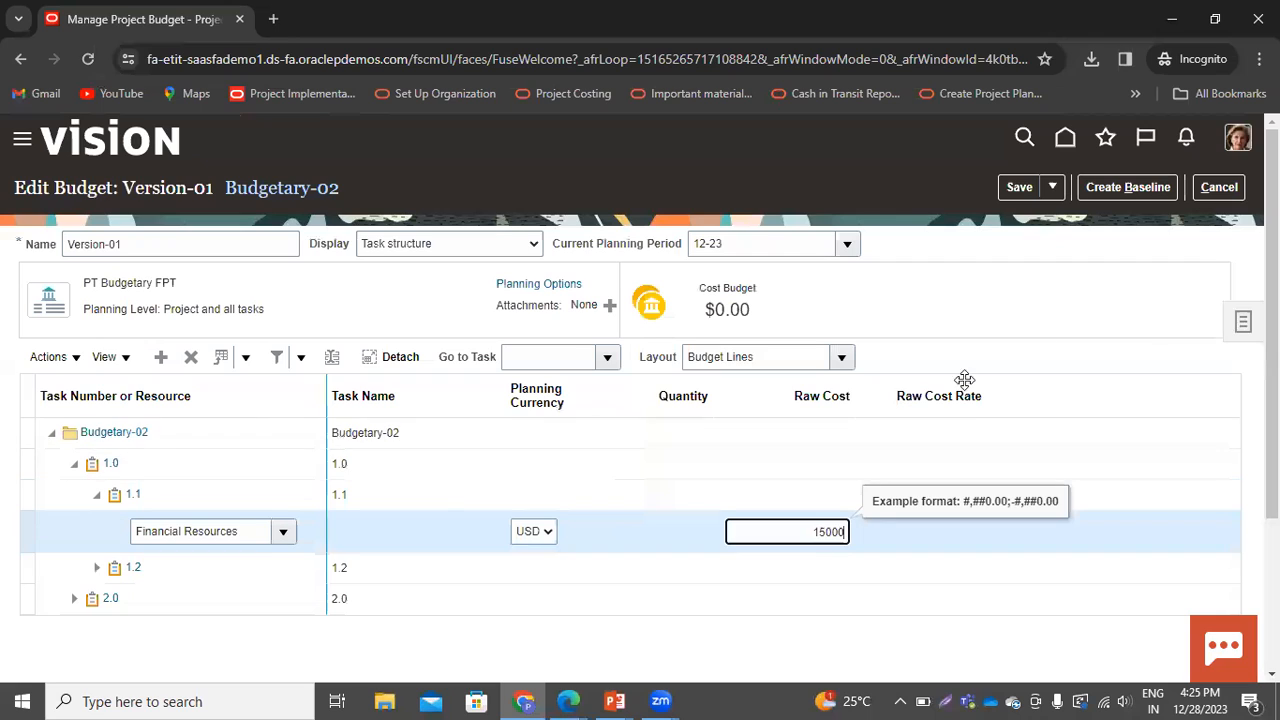
click(1145, 335)
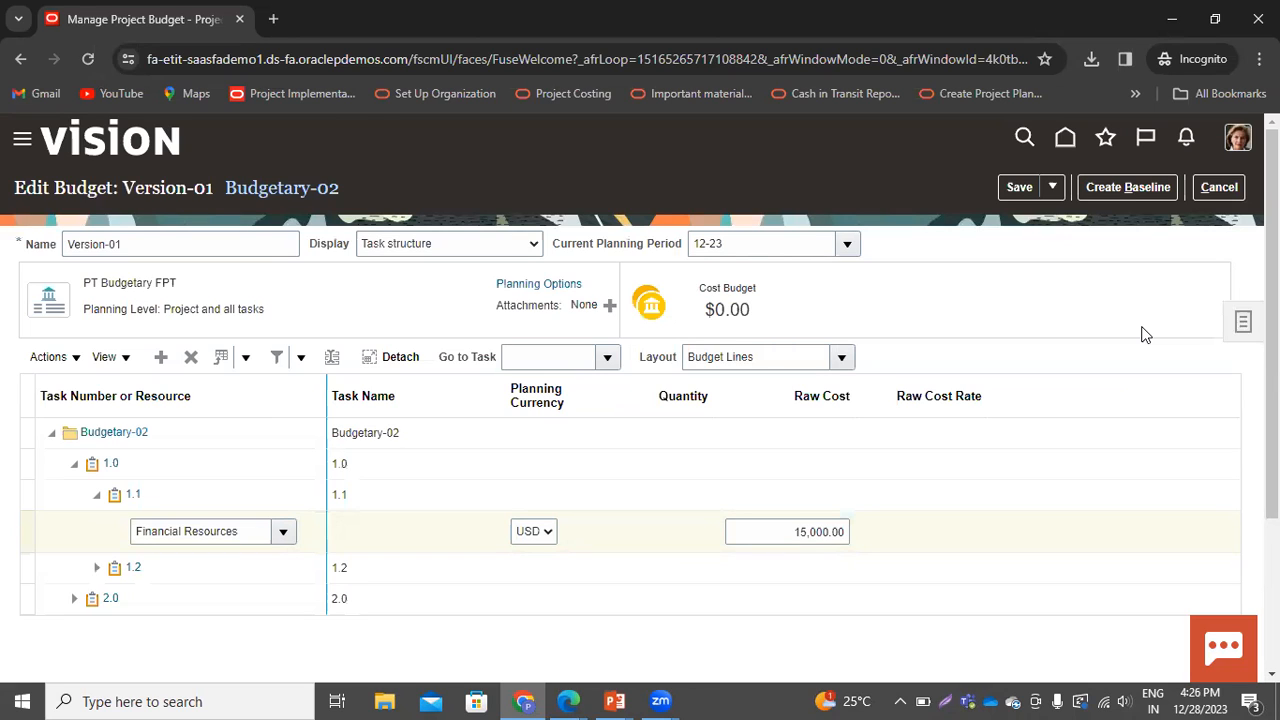
Save the Version-01 budget and return to the budget versions list
click(1019, 188)
click(1048, 189)
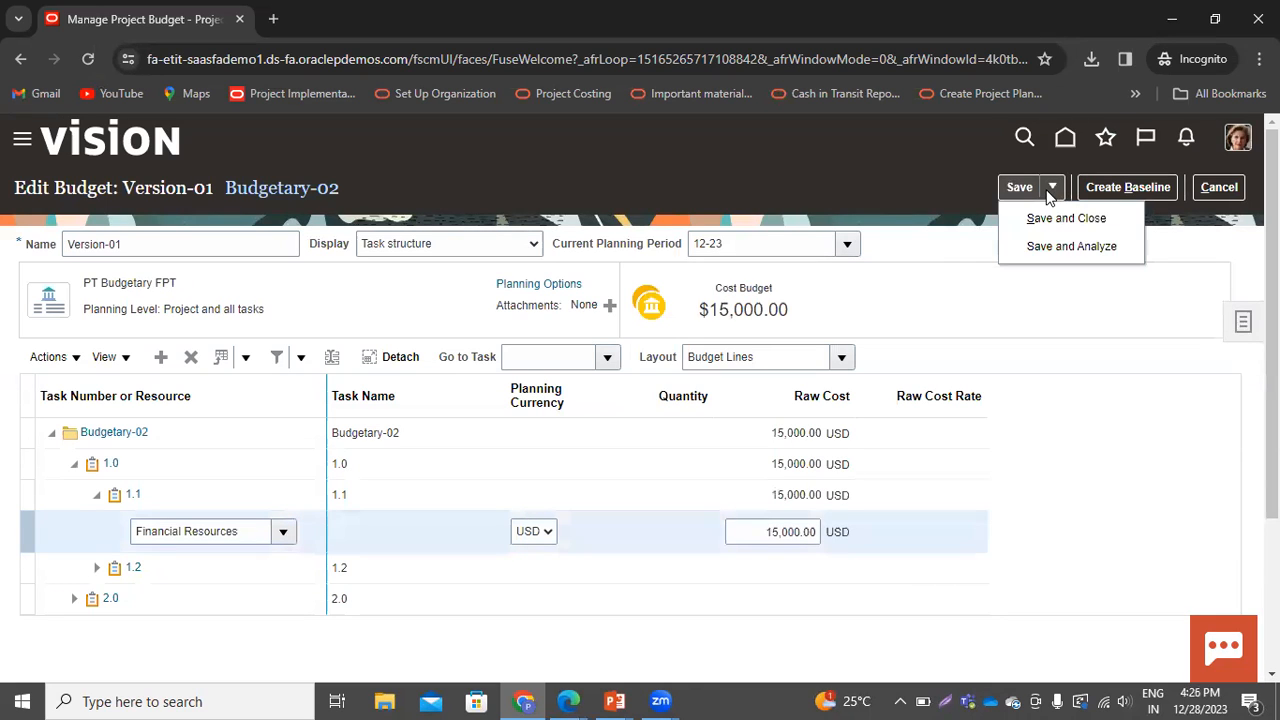
click(1046, 246)
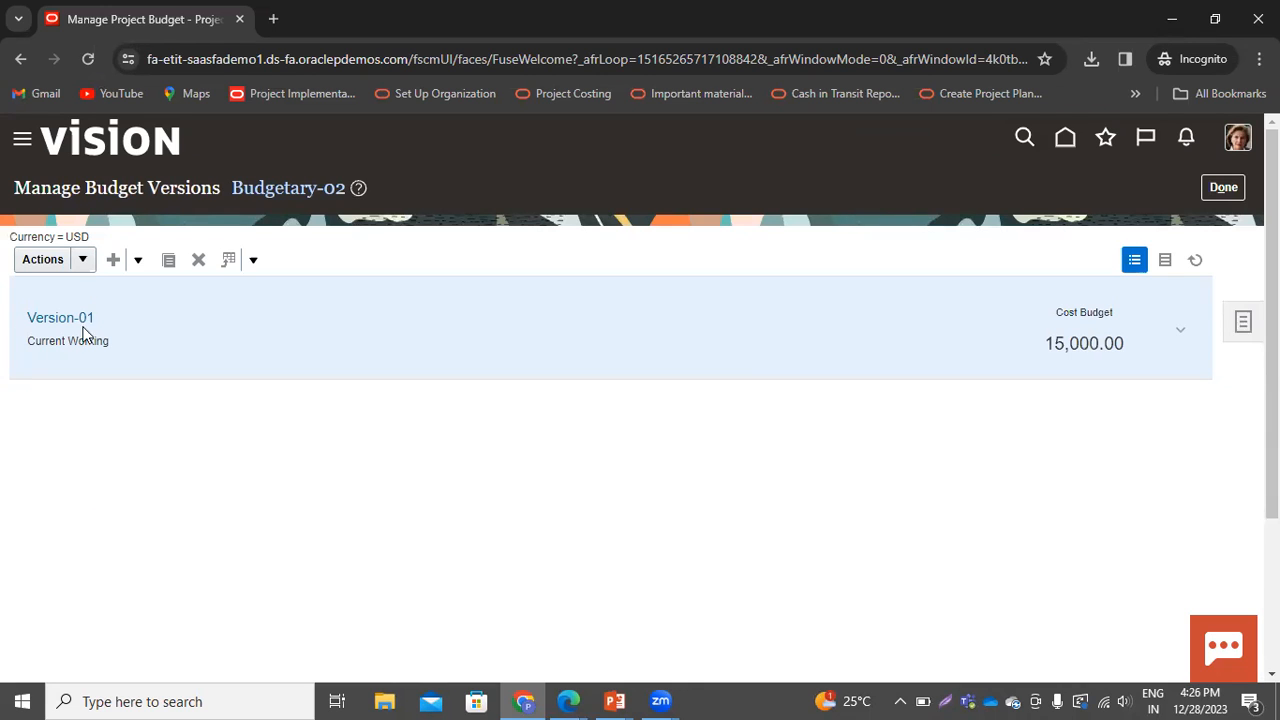
Create a baseline for budget Version-01, confirming the baseline dialog
click(83, 259)
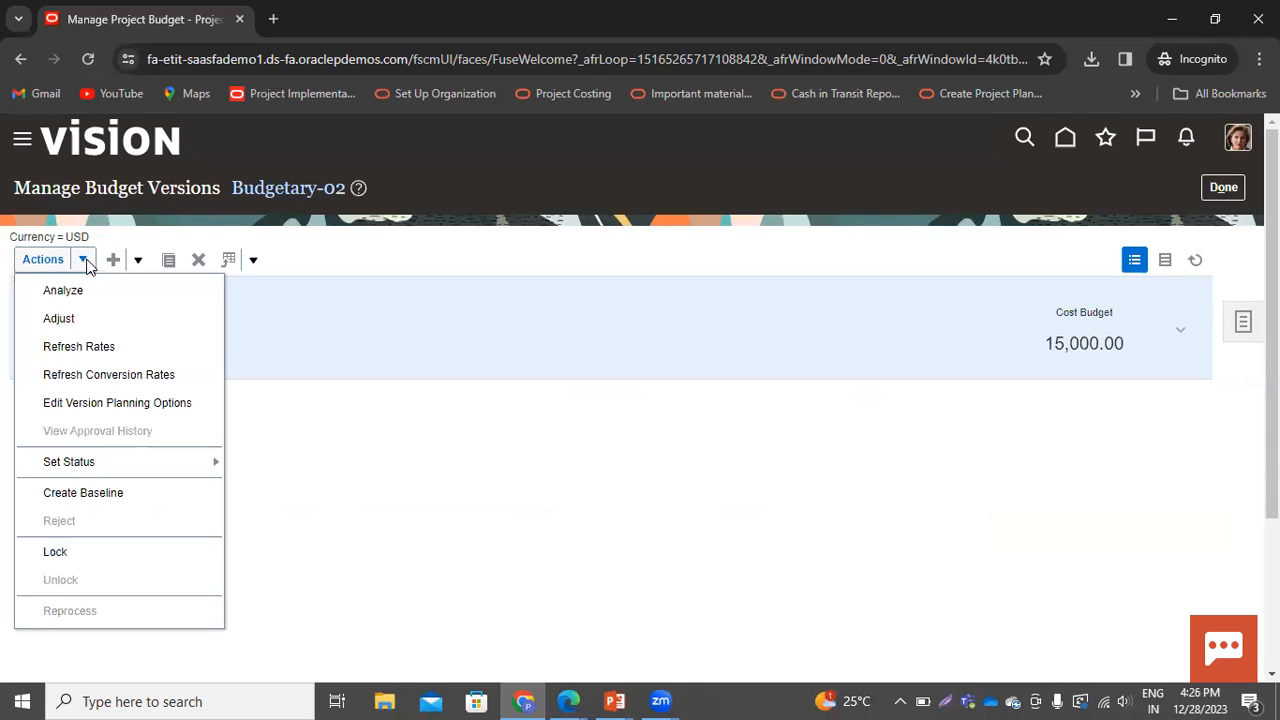
click(90, 493)
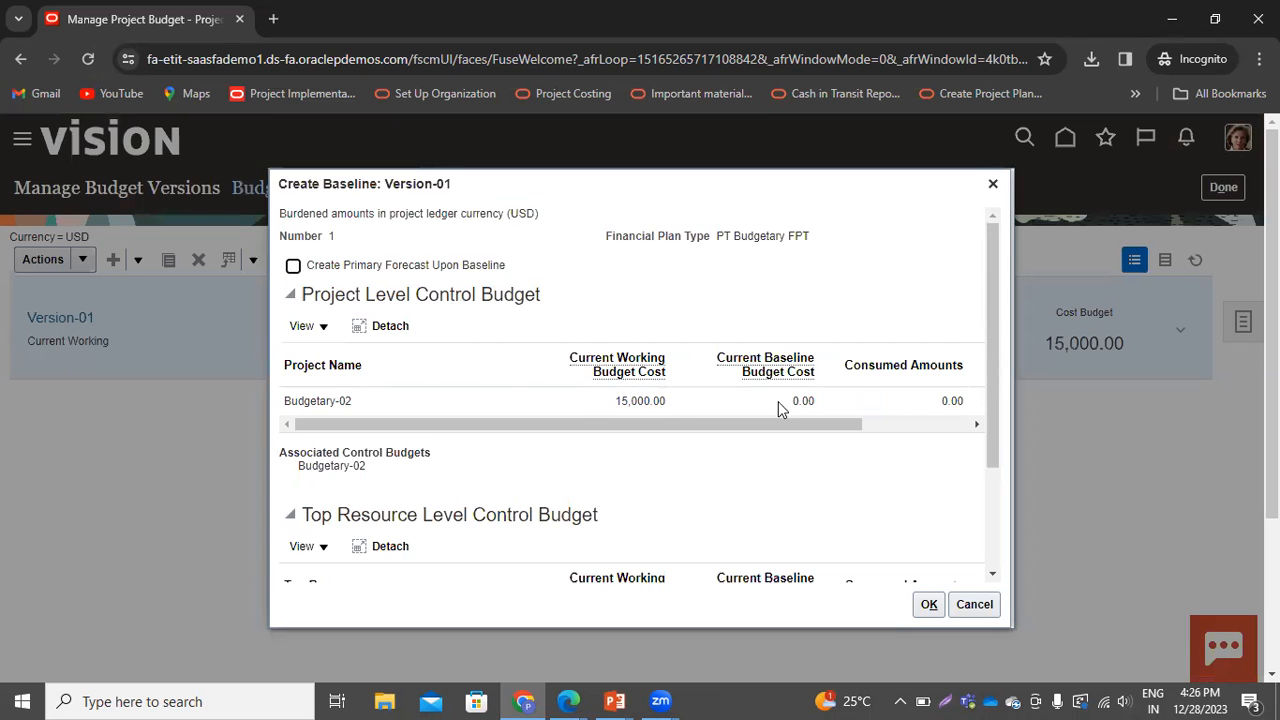
scroll(910, 513, down, 3)
click(927, 605)
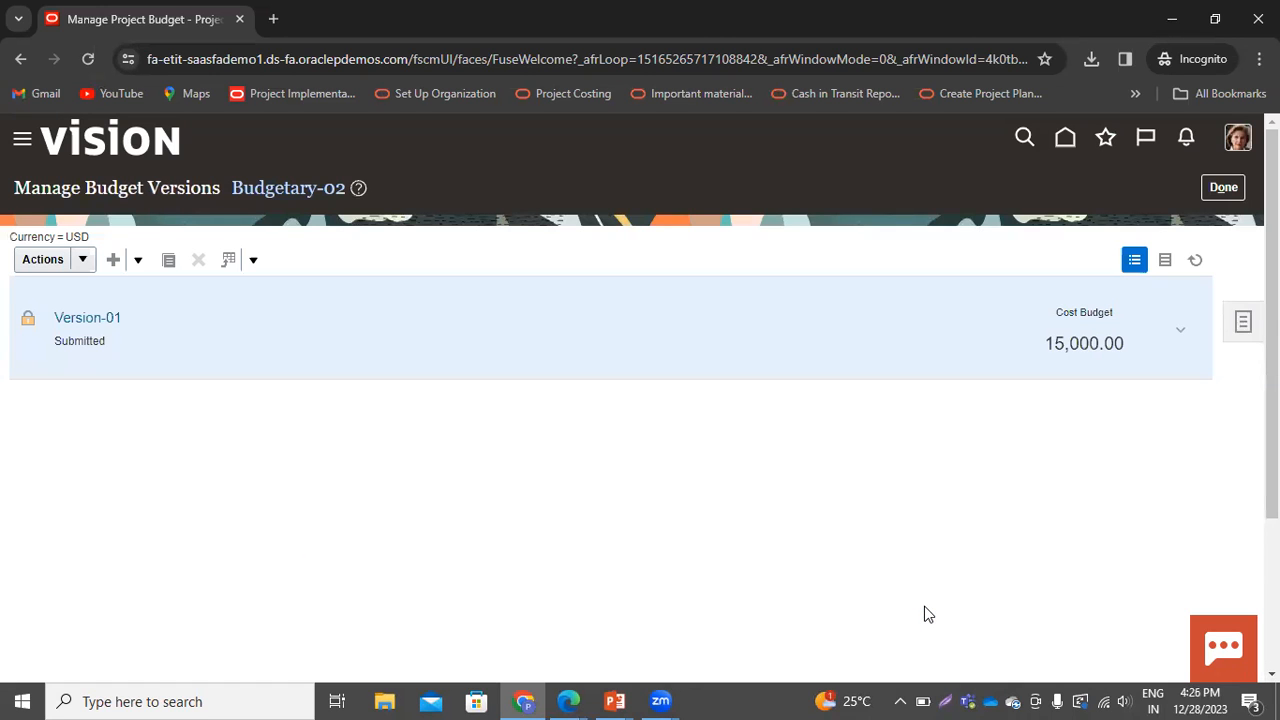
Refresh the budget versions list several times, then close the budget versions page
click(1197, 266)
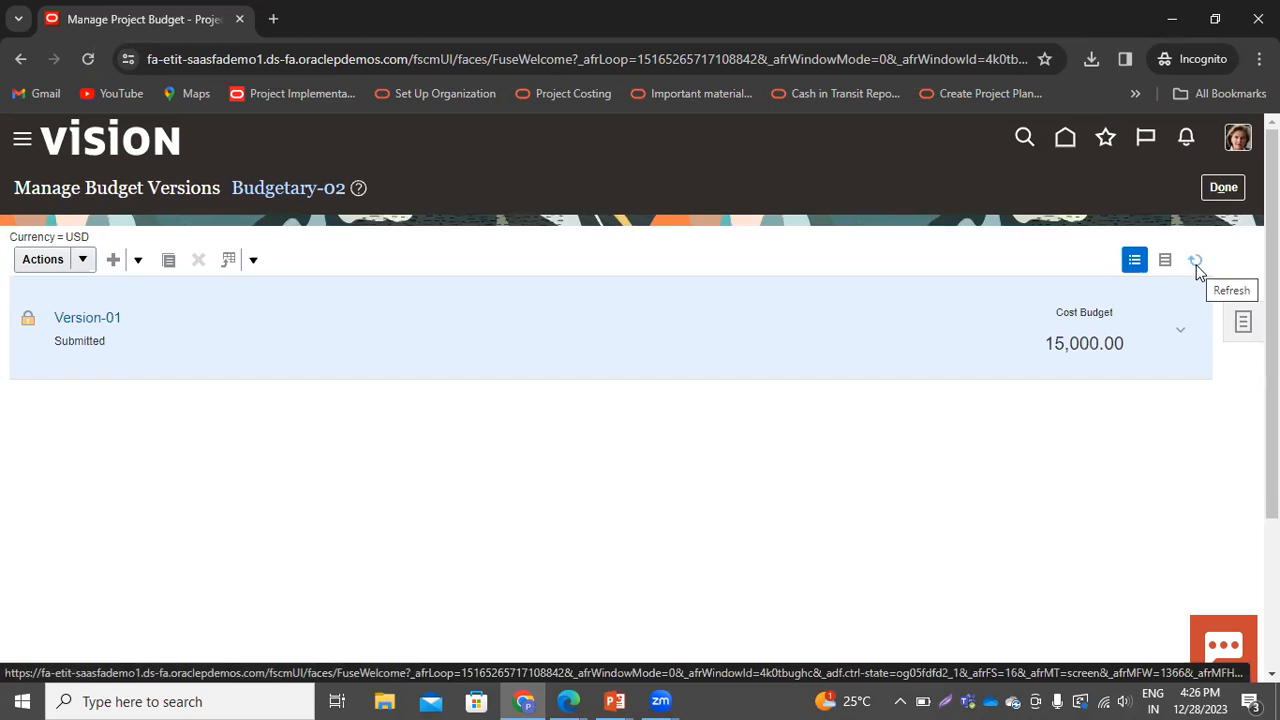
click(1197, 266)
click(1197, 266)
click(1198, 268)
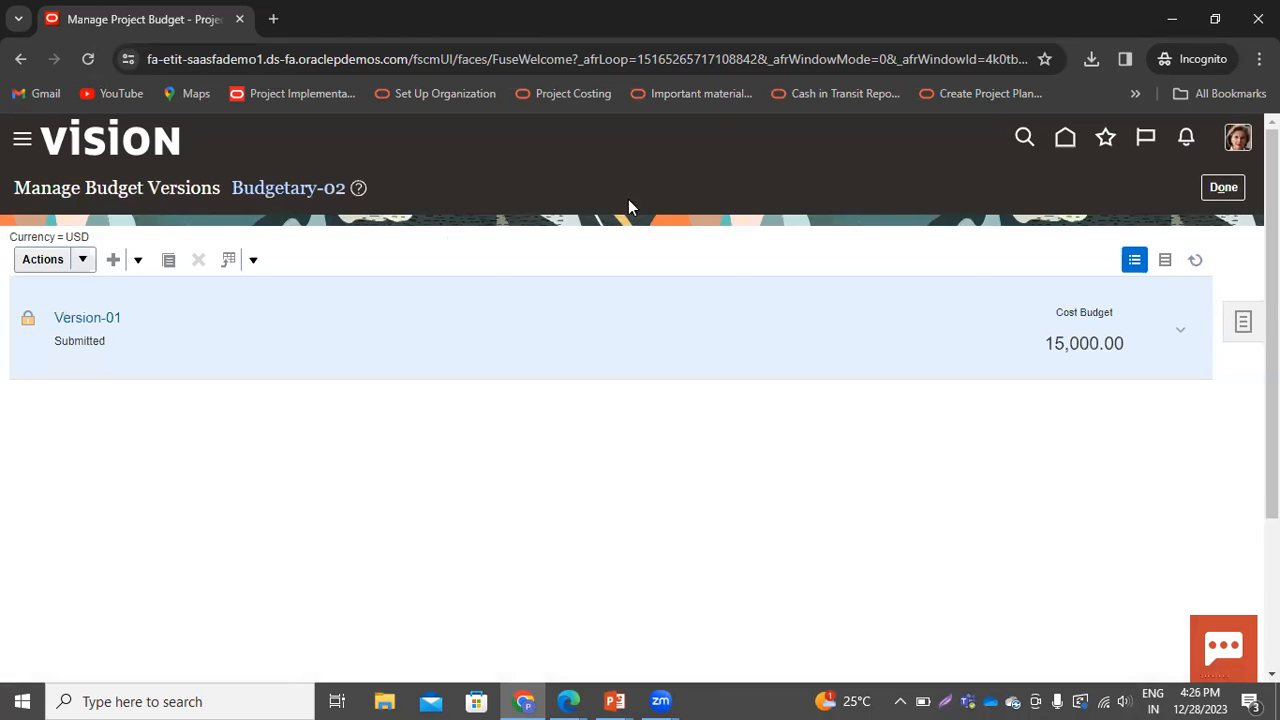
click(1220, 189)
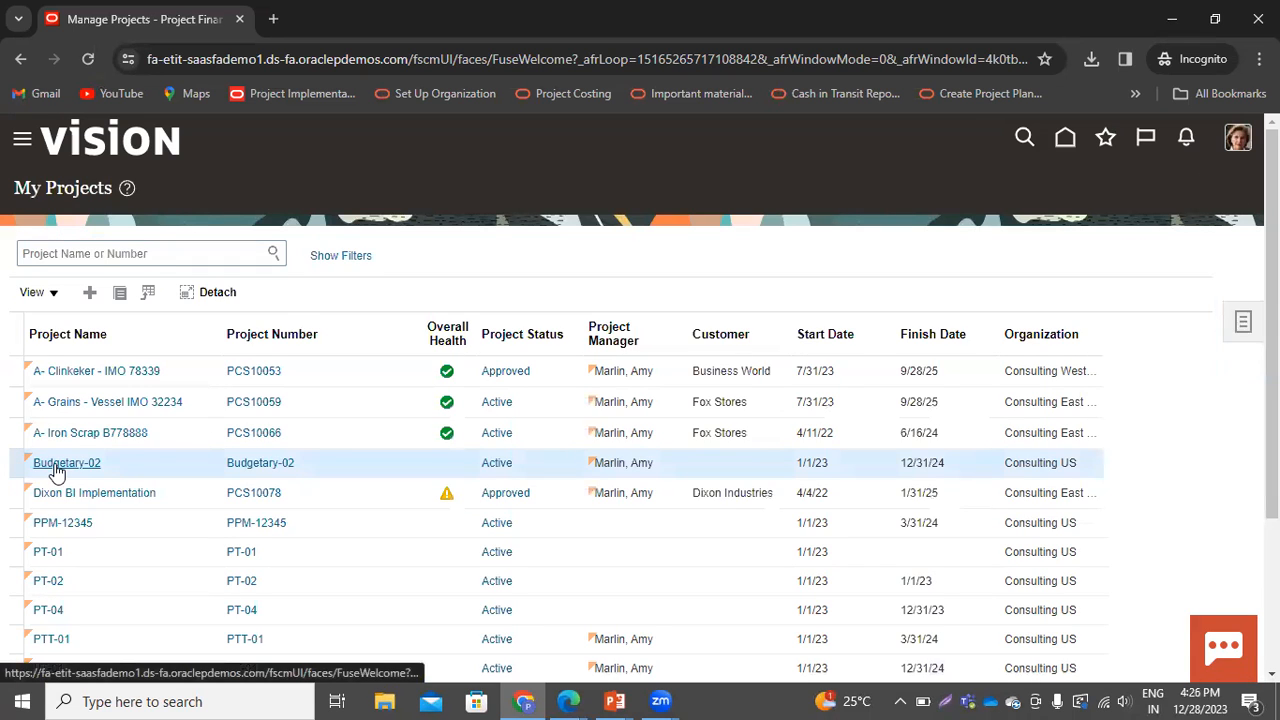
Reopen the project budget of Budgetary-02, review the version actions, and open Version-01
right_click(175, 447)
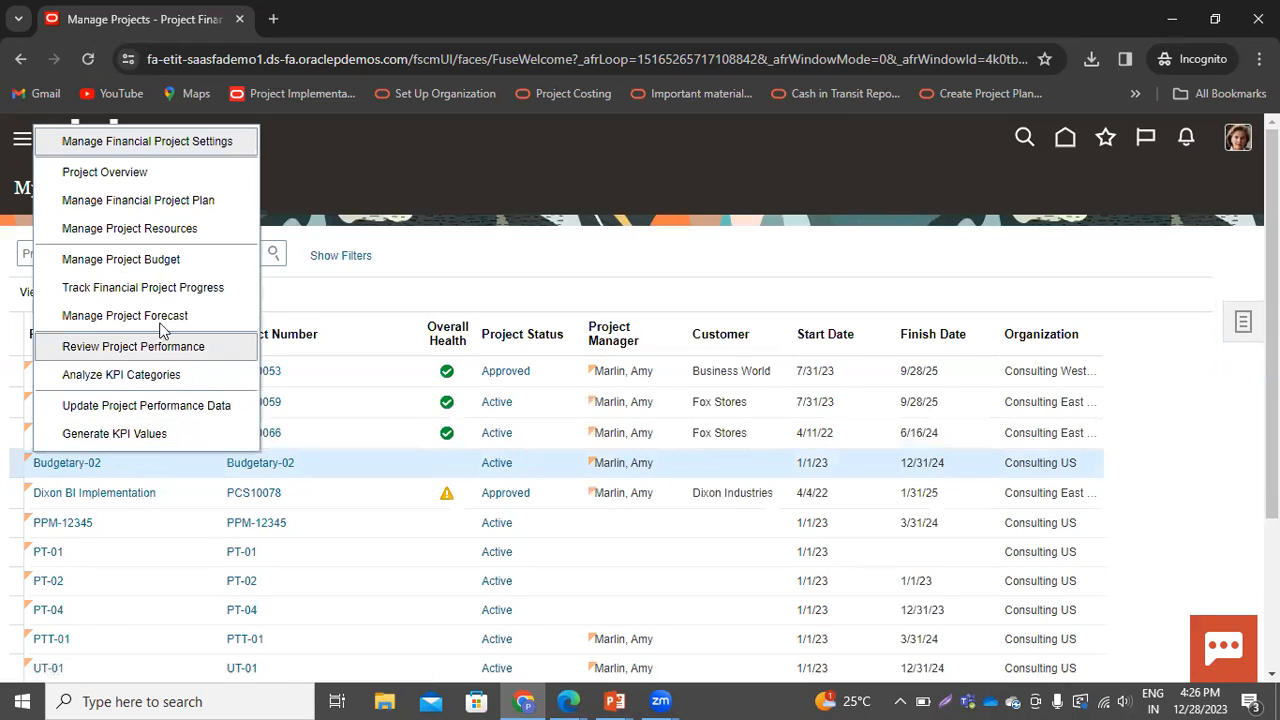
click(160, 258)
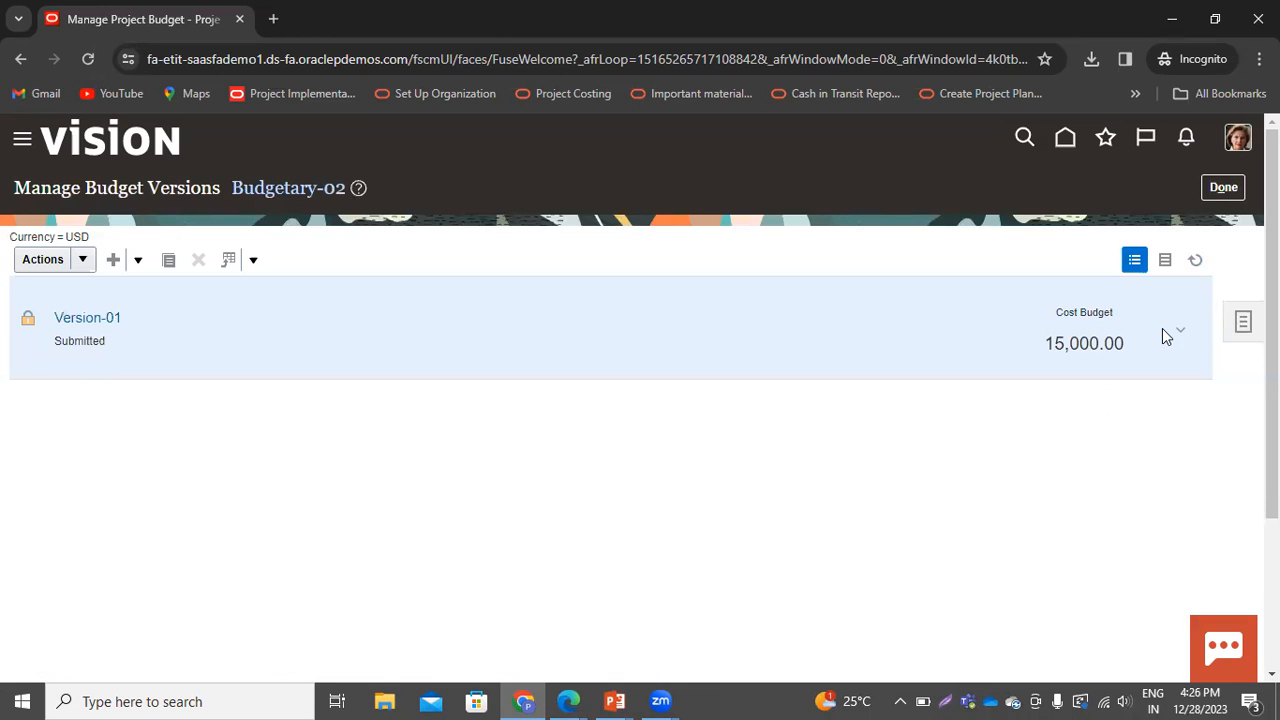
click(86, 262)
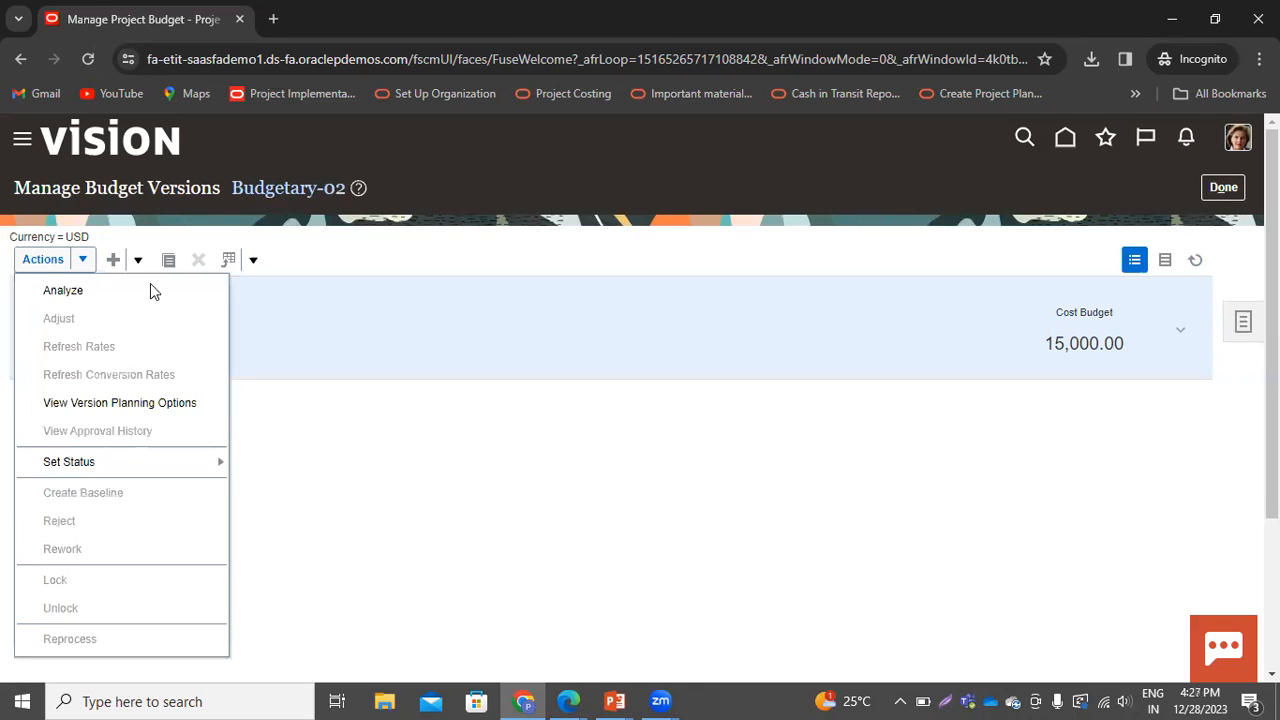
click(254, 506)
click(65, 320)
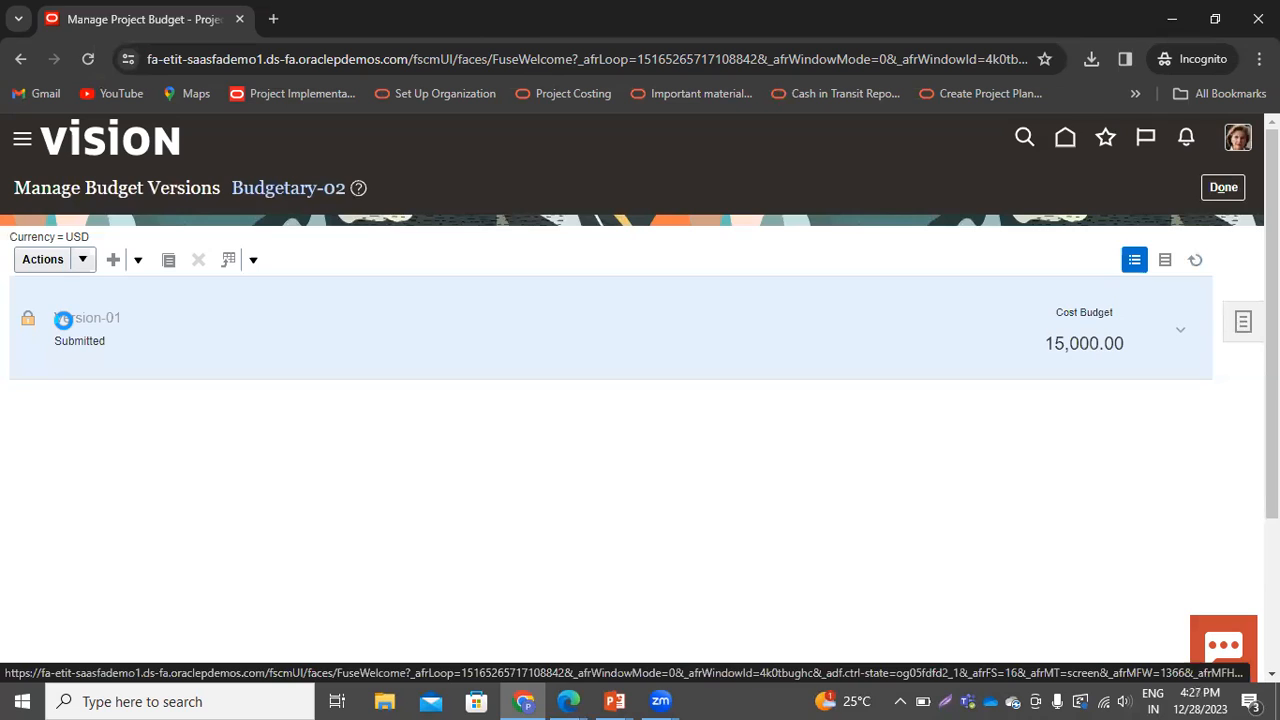
click(63, 320)
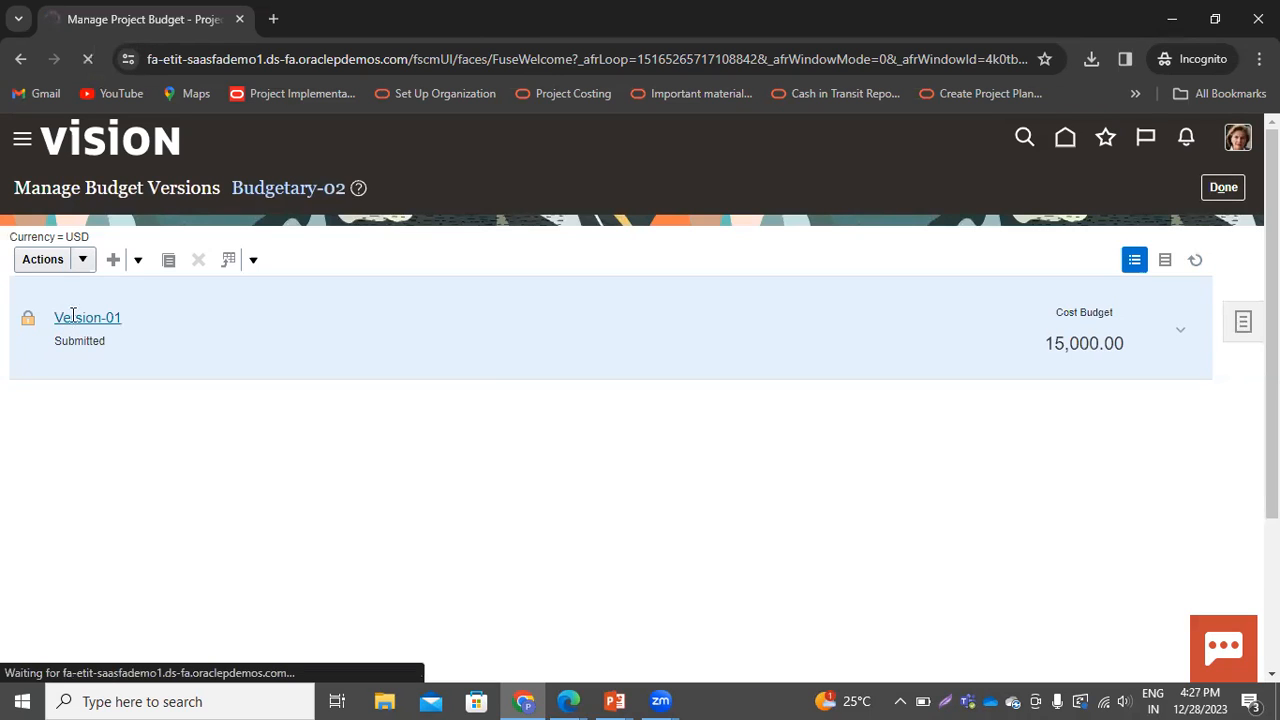
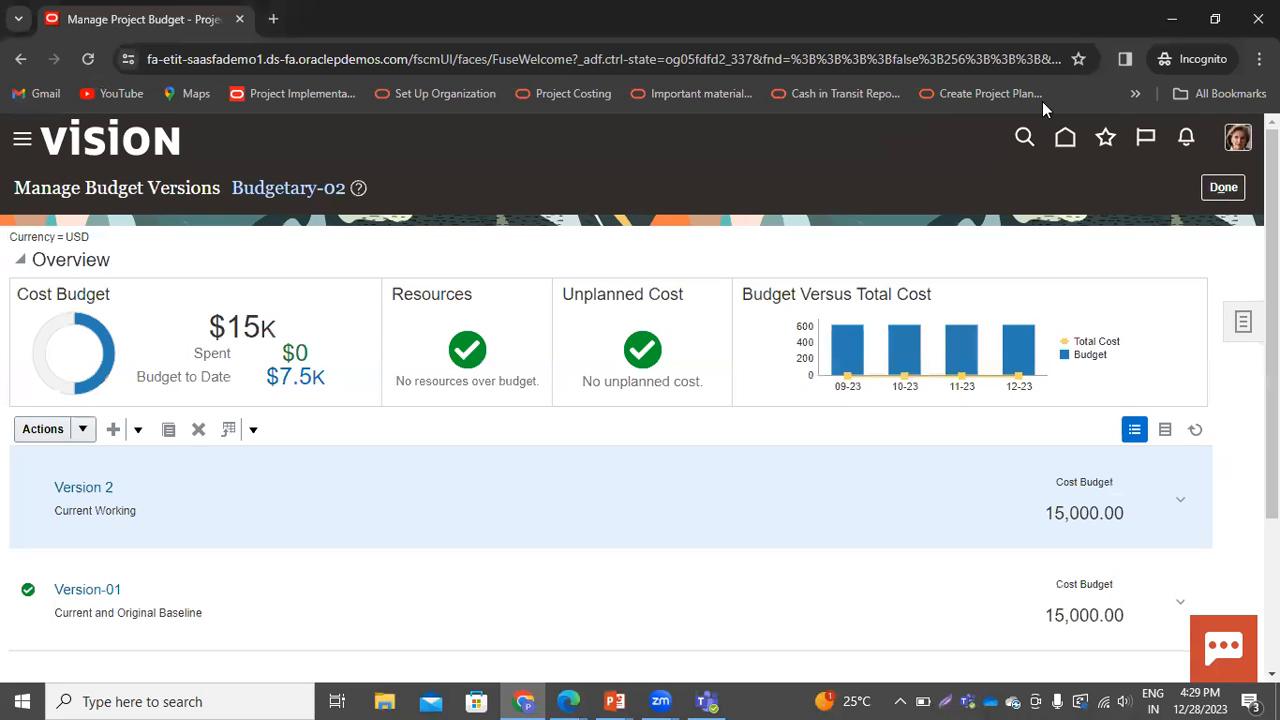
Go to the Costs work area and open Manage Unprocessed Costs
click(1064, 139)
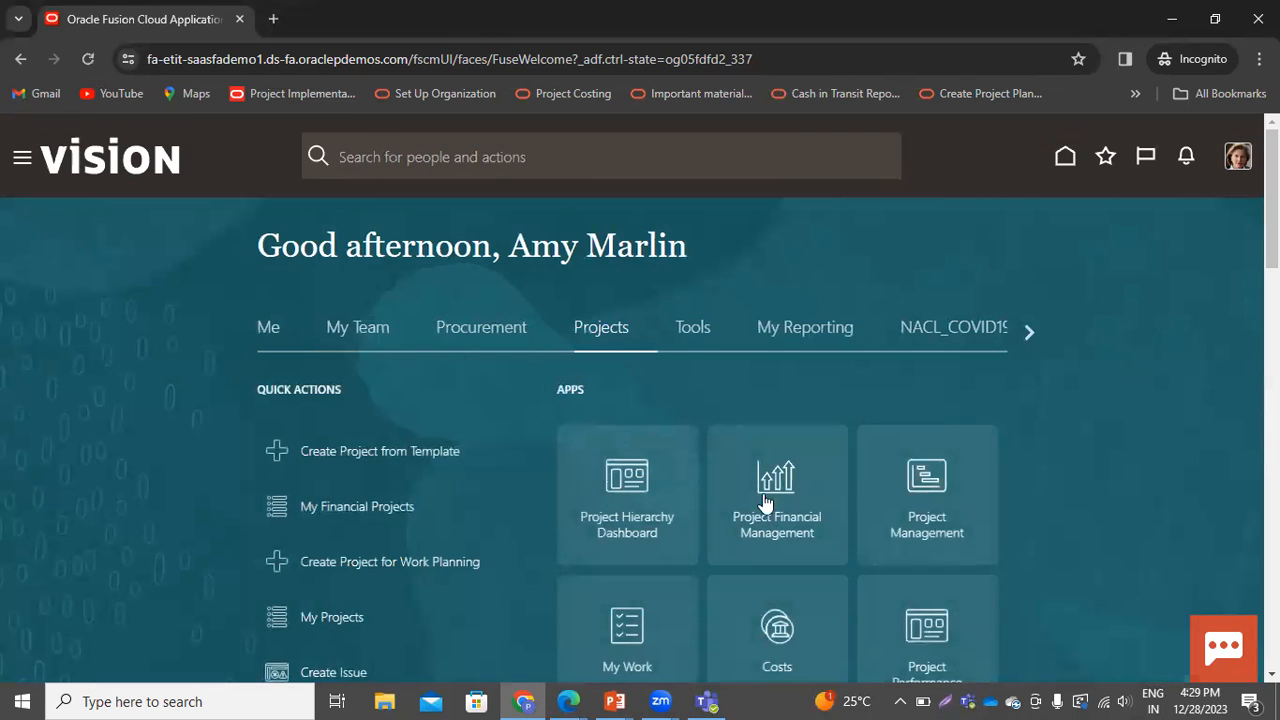
scroll(986, 559, down, 1)
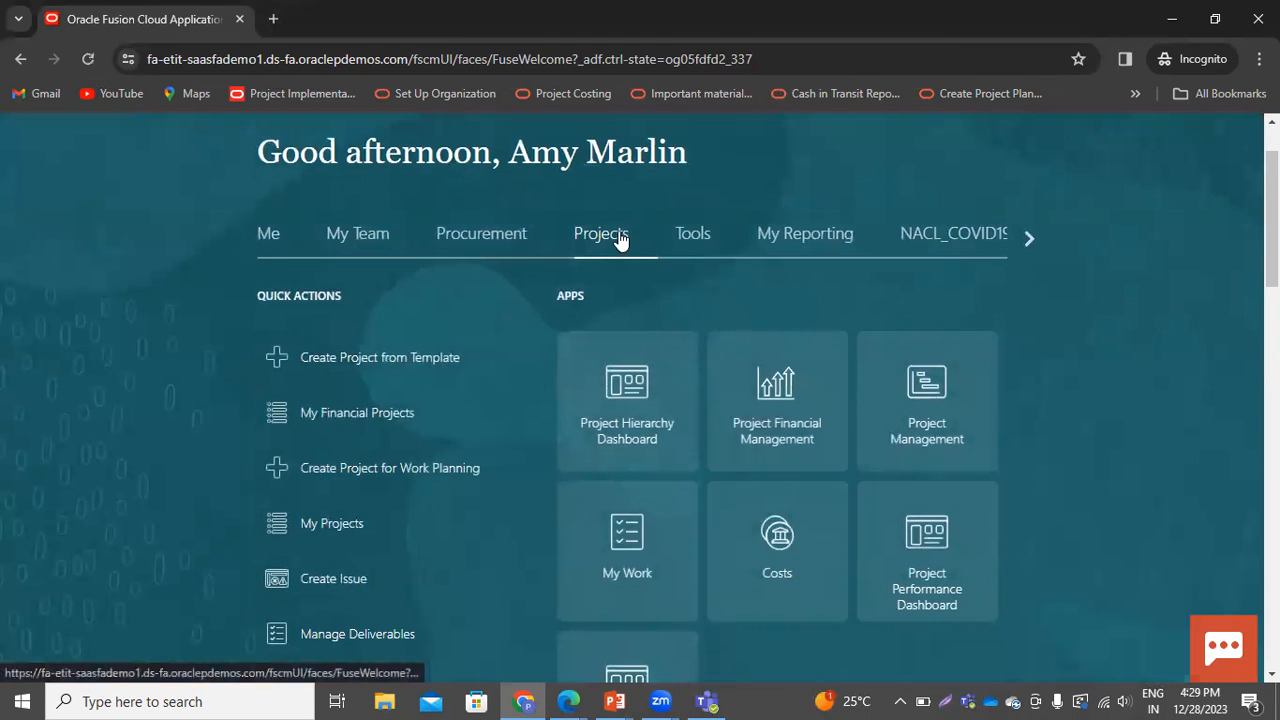
click(785, 580)
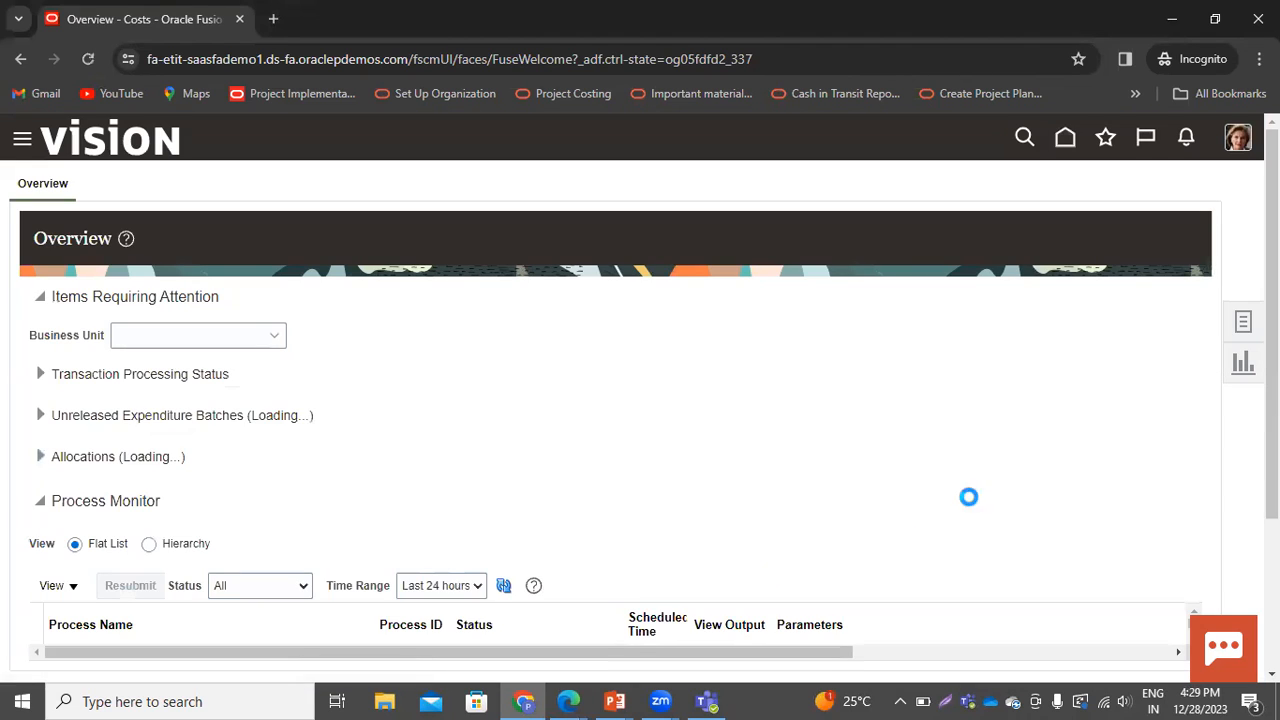
click(1243, 322)
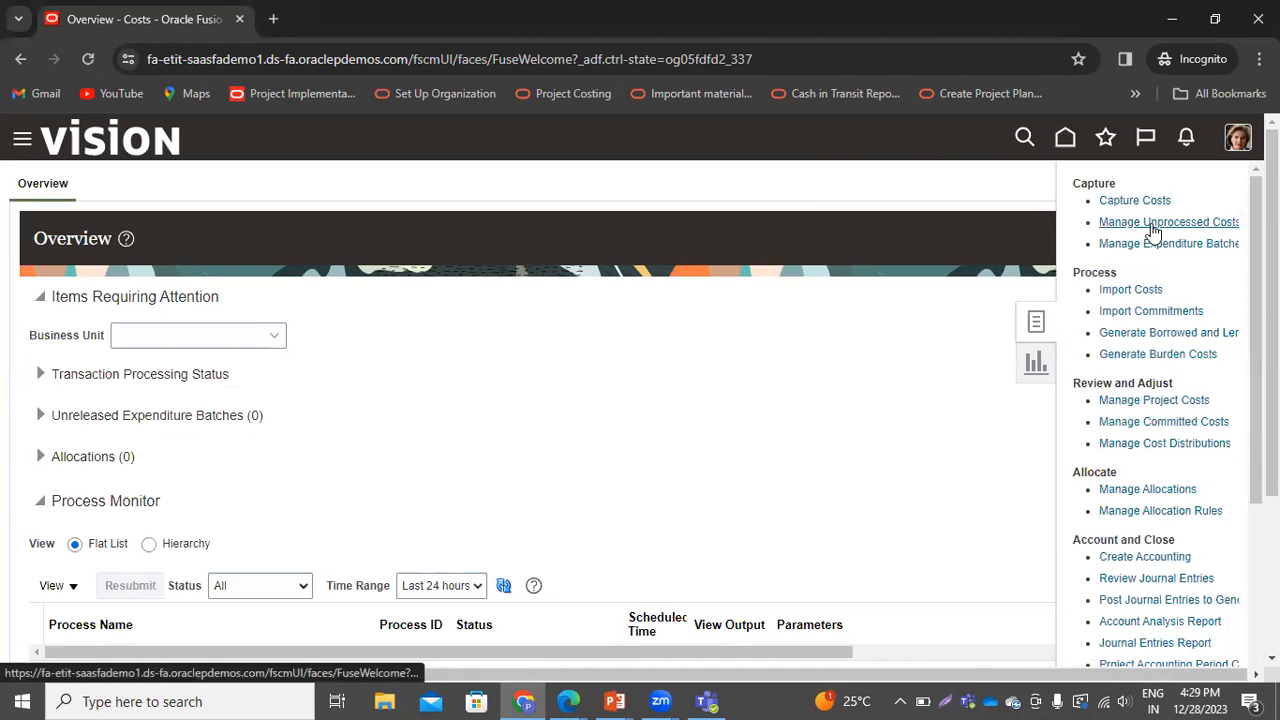
click(1151, 223)
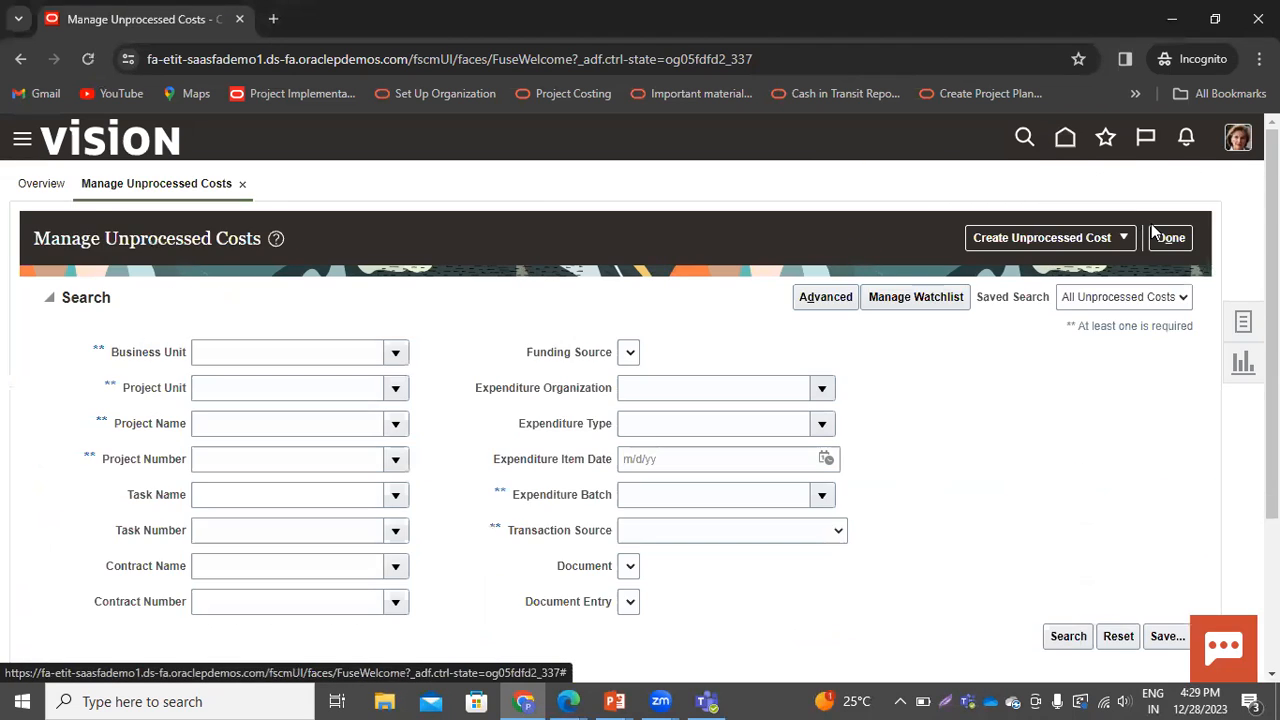
Start a new unprocessed cost and name its expenditure batch BudgetTest-01
scroll(247, 460, down, 3)
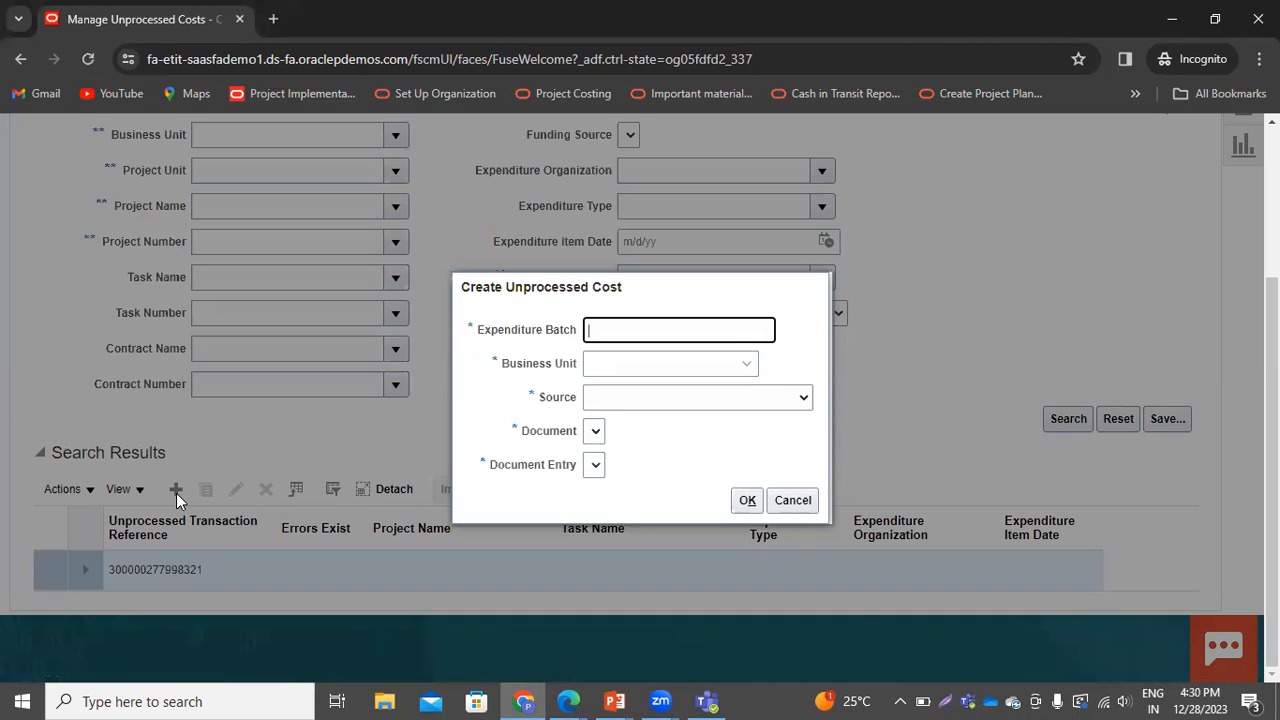
text(BudgetTest-01)
drag(698, 330, 487, 340)
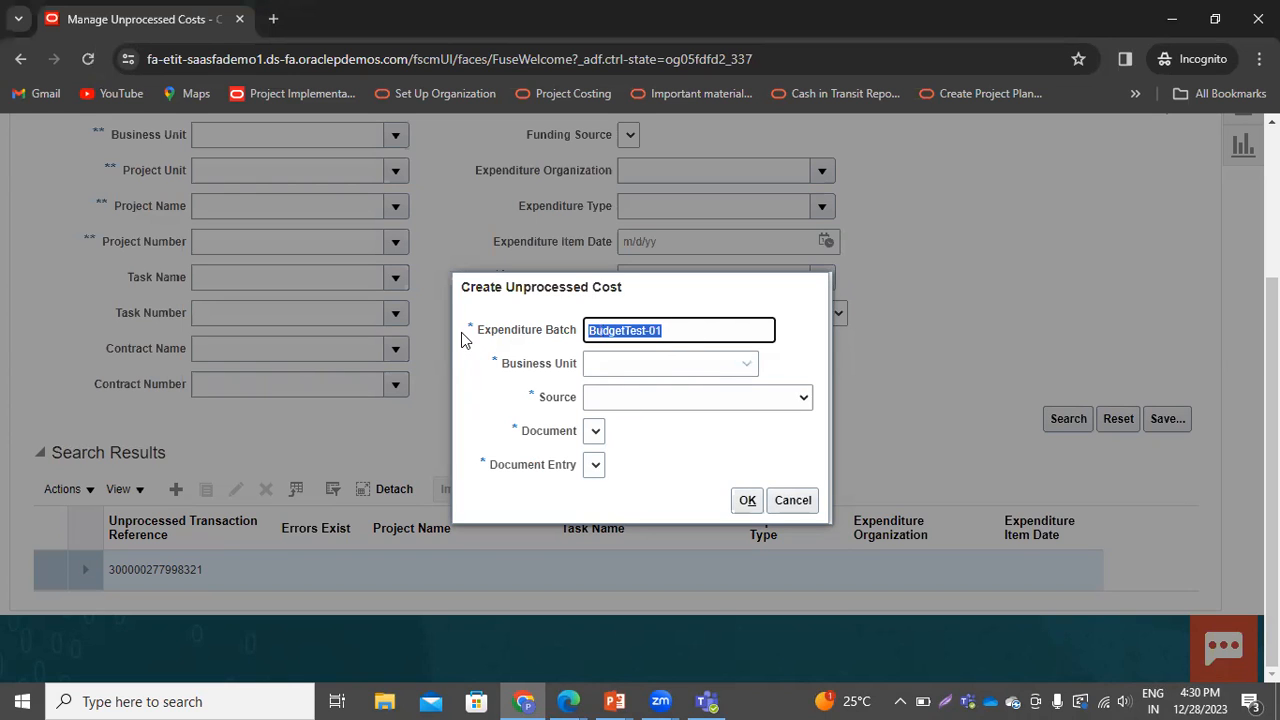
Choose US1 Business Unit and source External Miscellaneous, then confirm the new unprocessed cost dialog
click(689, 363)
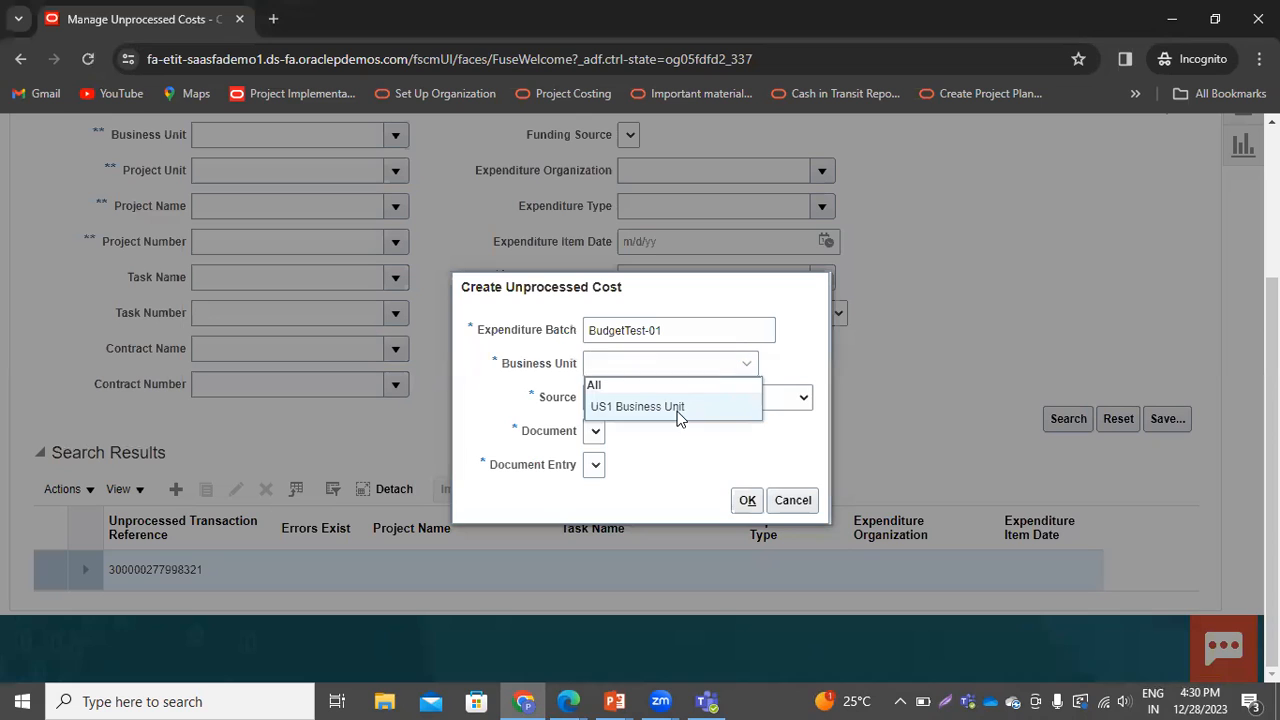
click(677, 412)
click(792, 404)
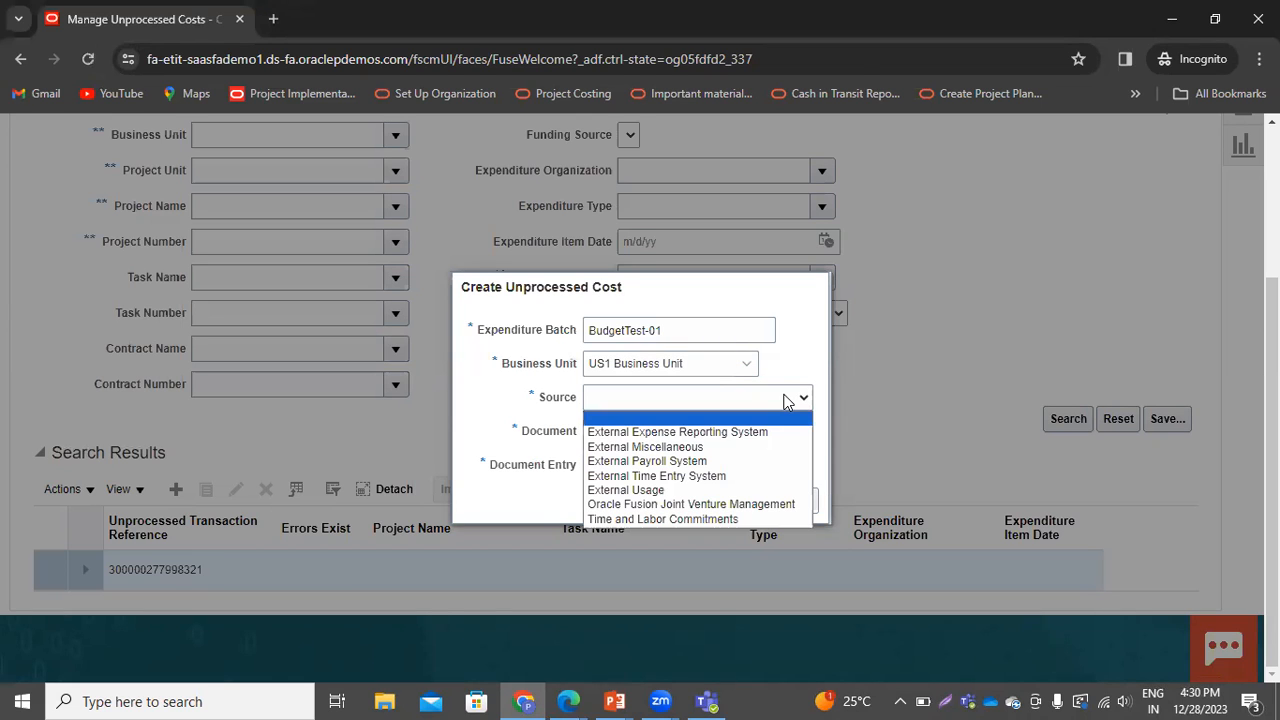
click(686, 450)
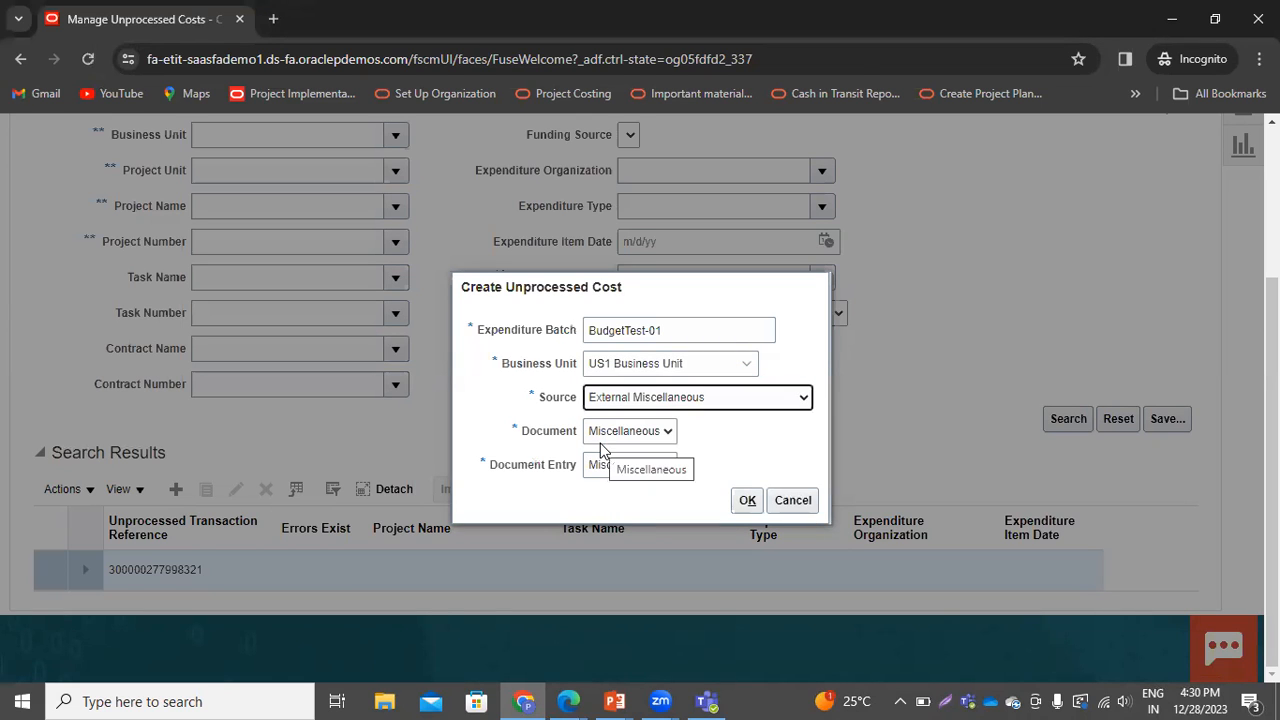
click(746, 505)
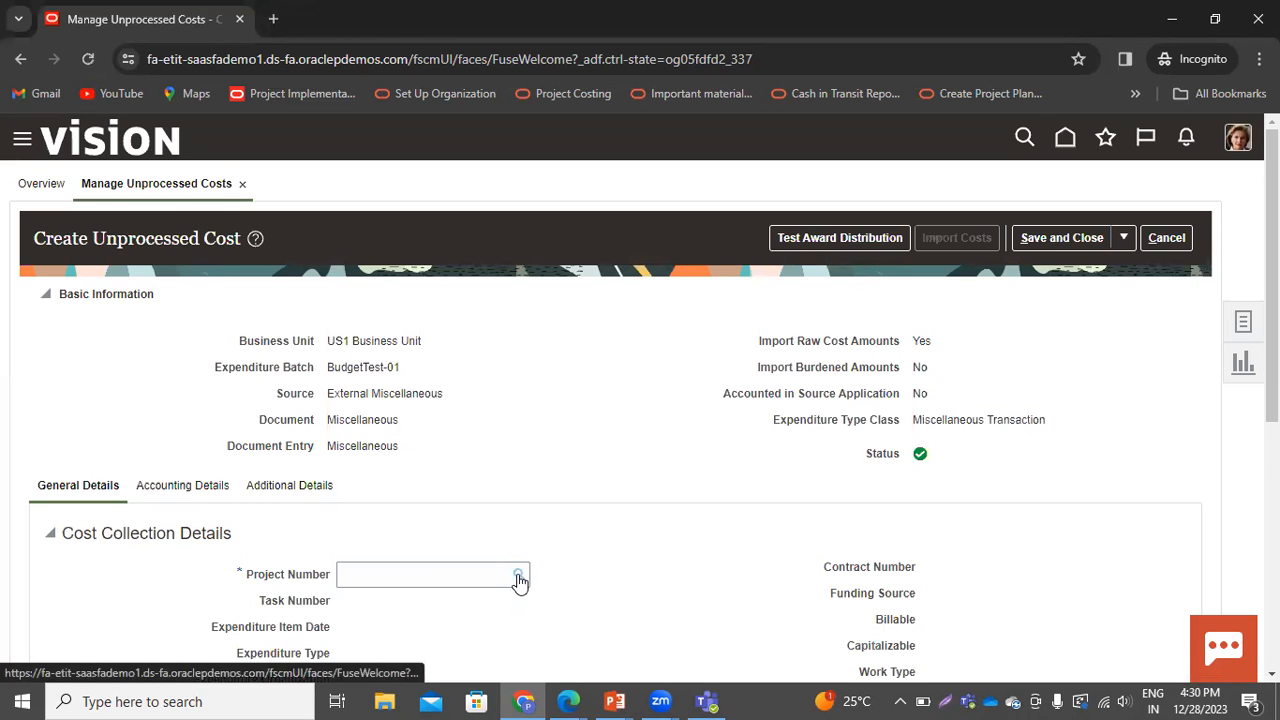
Search for projects matching "budget" and select Budgetary-02 as the project number
click(519, 578)
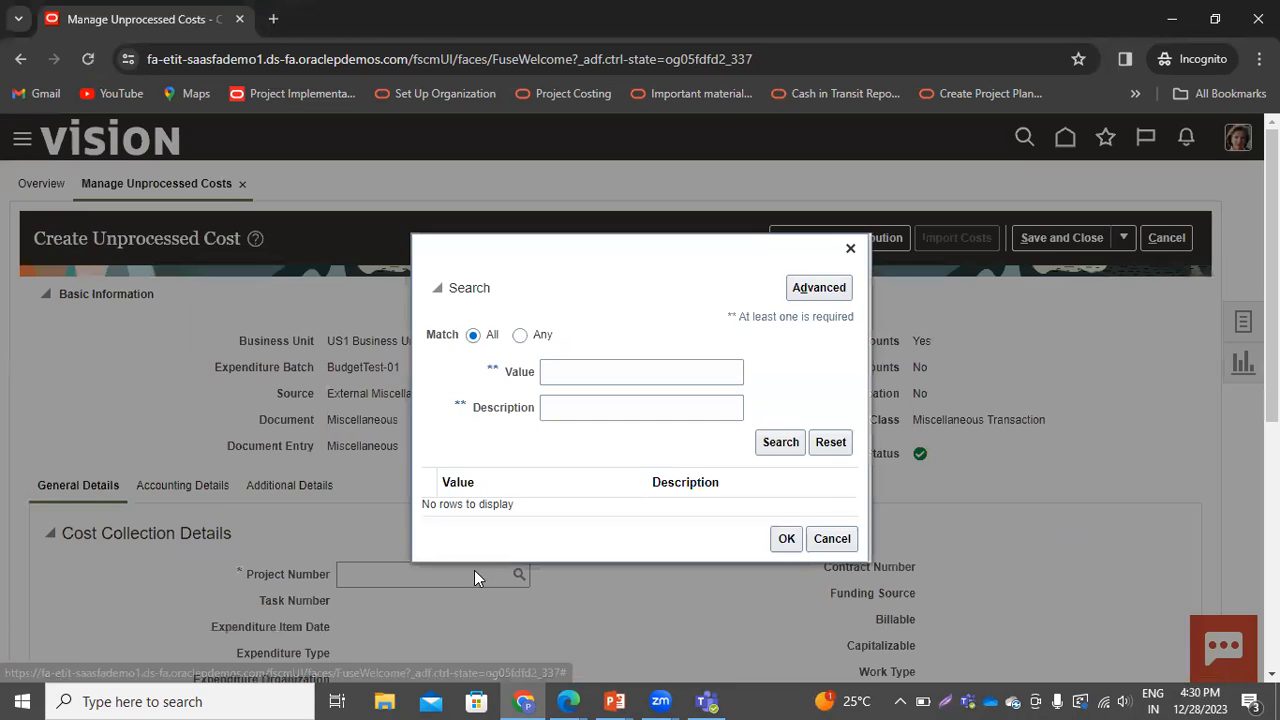
click(564, 371)
text(budget)
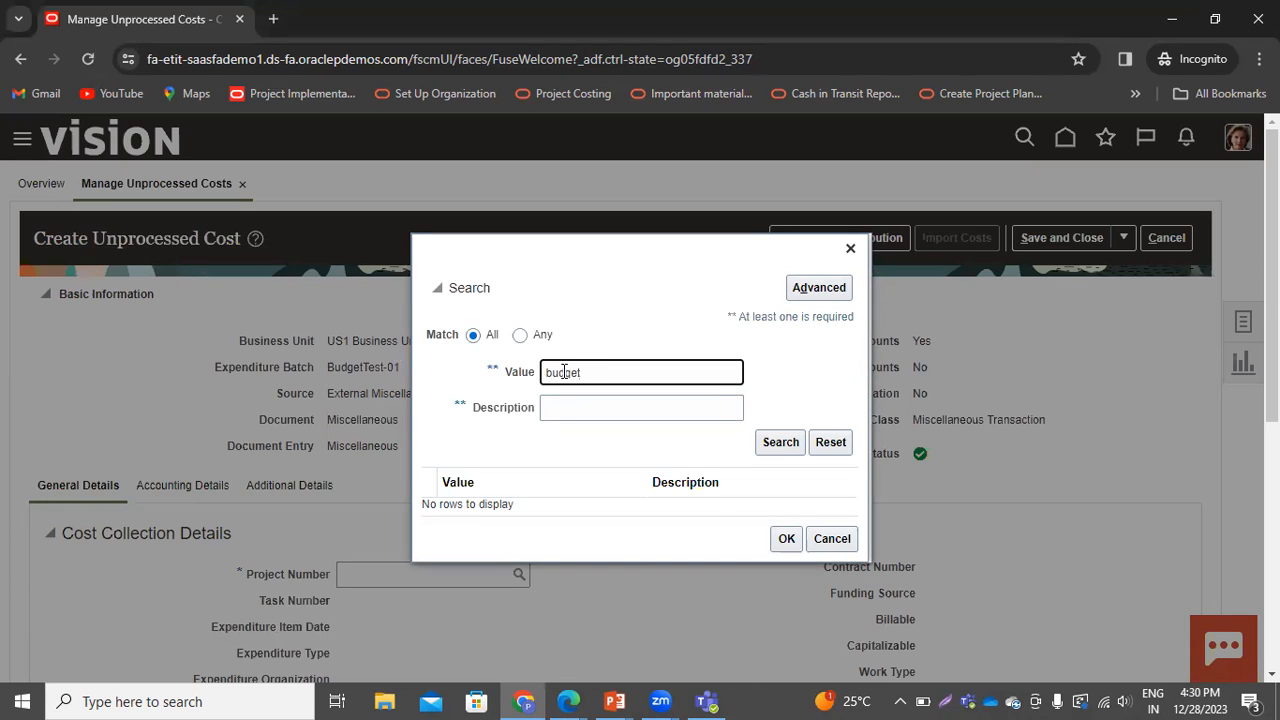
key(Return)
click(520, 507)
click(780, 546)
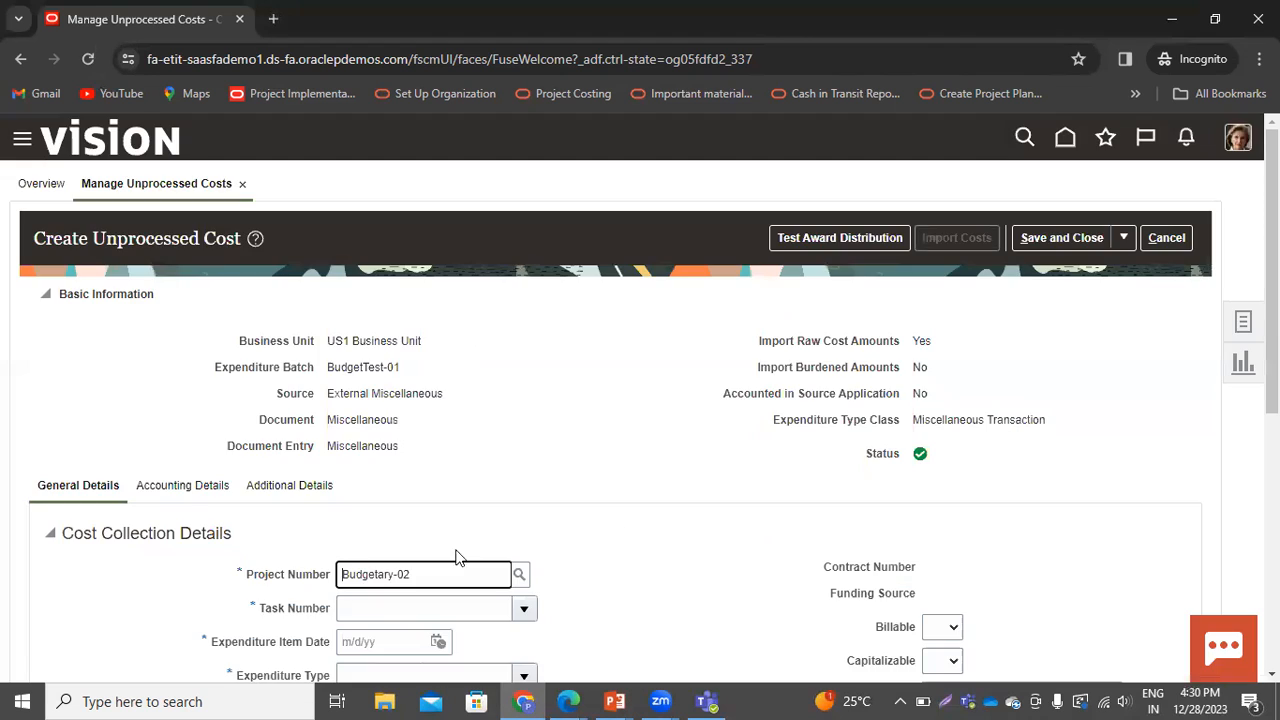
Set task 1.1, expenditure item date 12/28/23, expenditure type Fee and expenditure organization Consulting US
scroll(520, 545, down, 2)
click(521, 422)
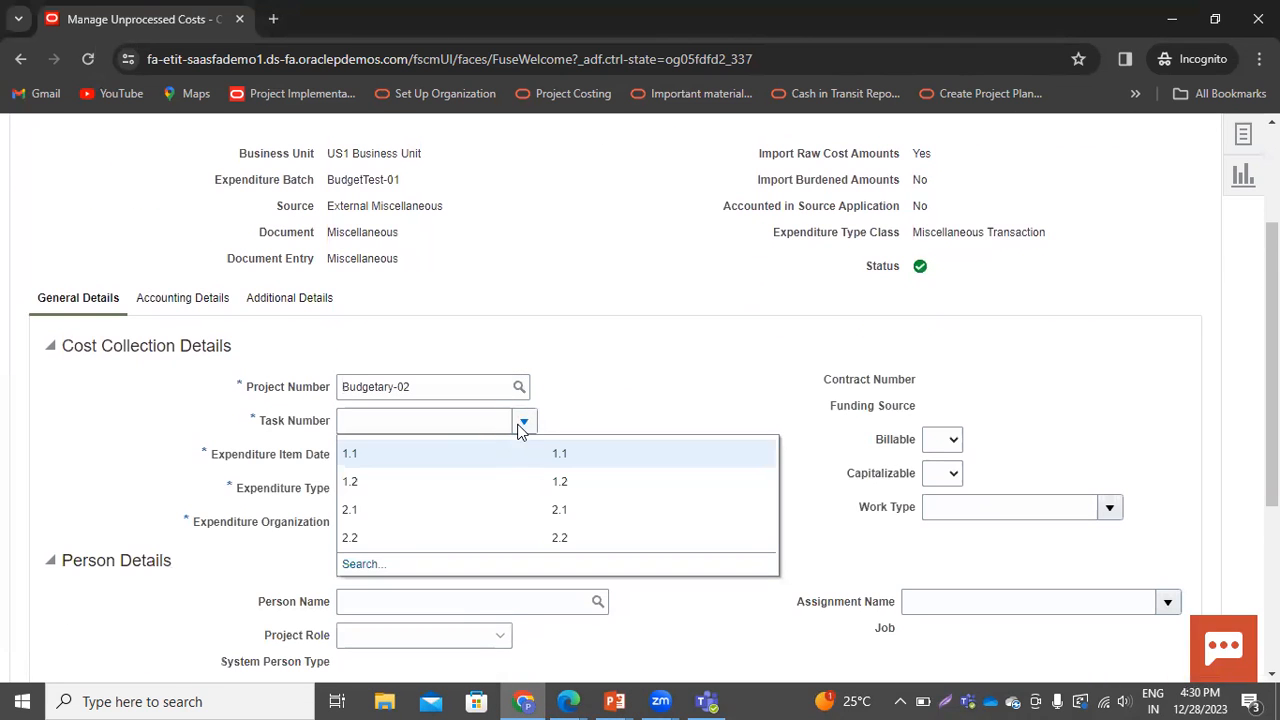
click(451, 462)
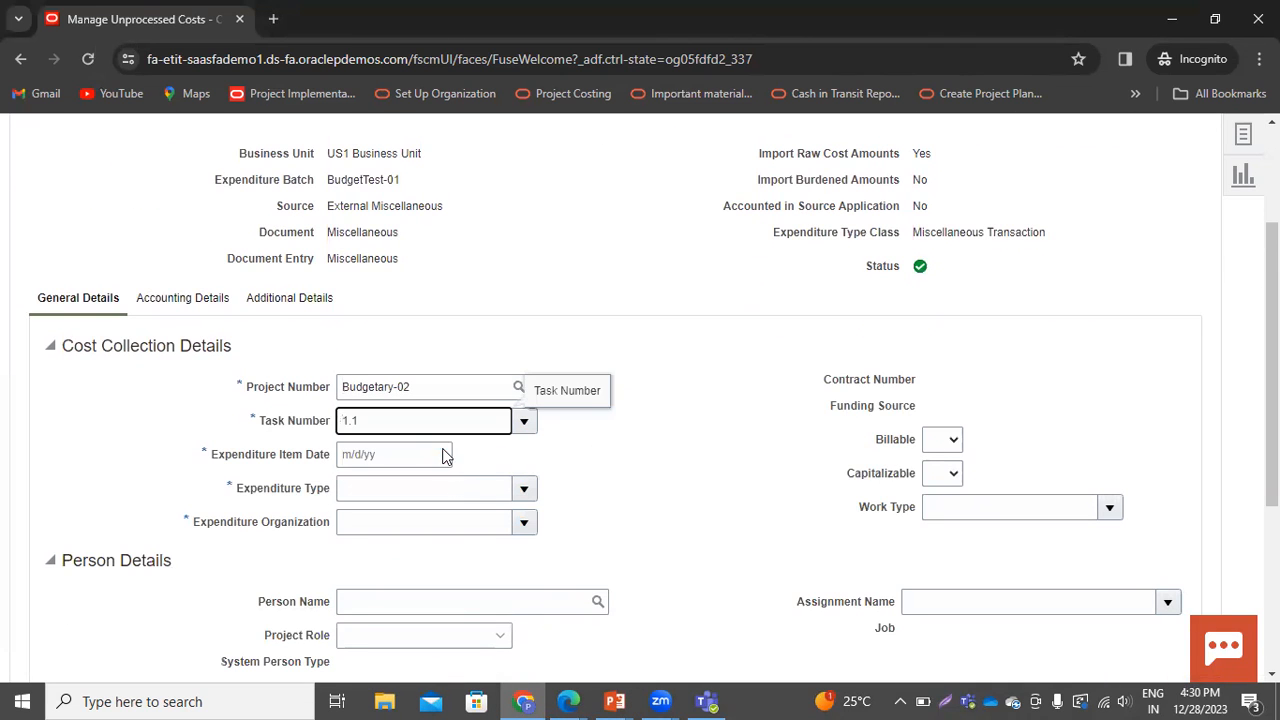
click(440, 456)
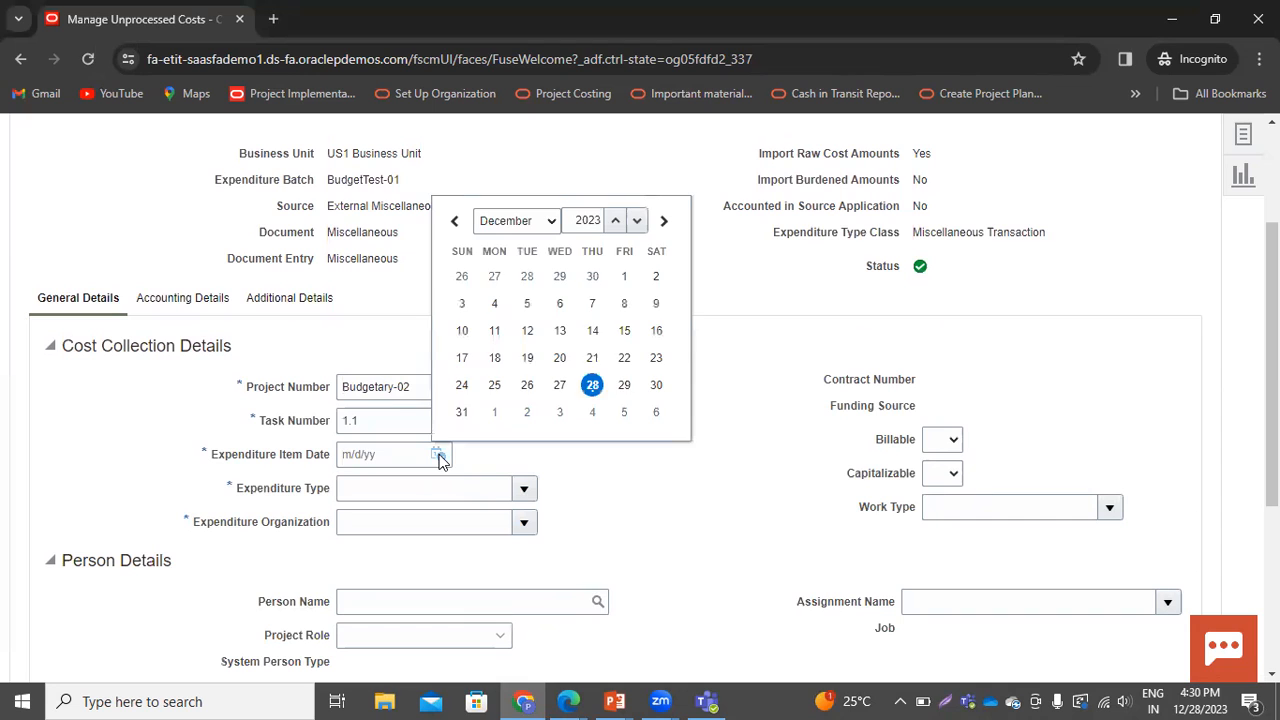
click(592, 386)
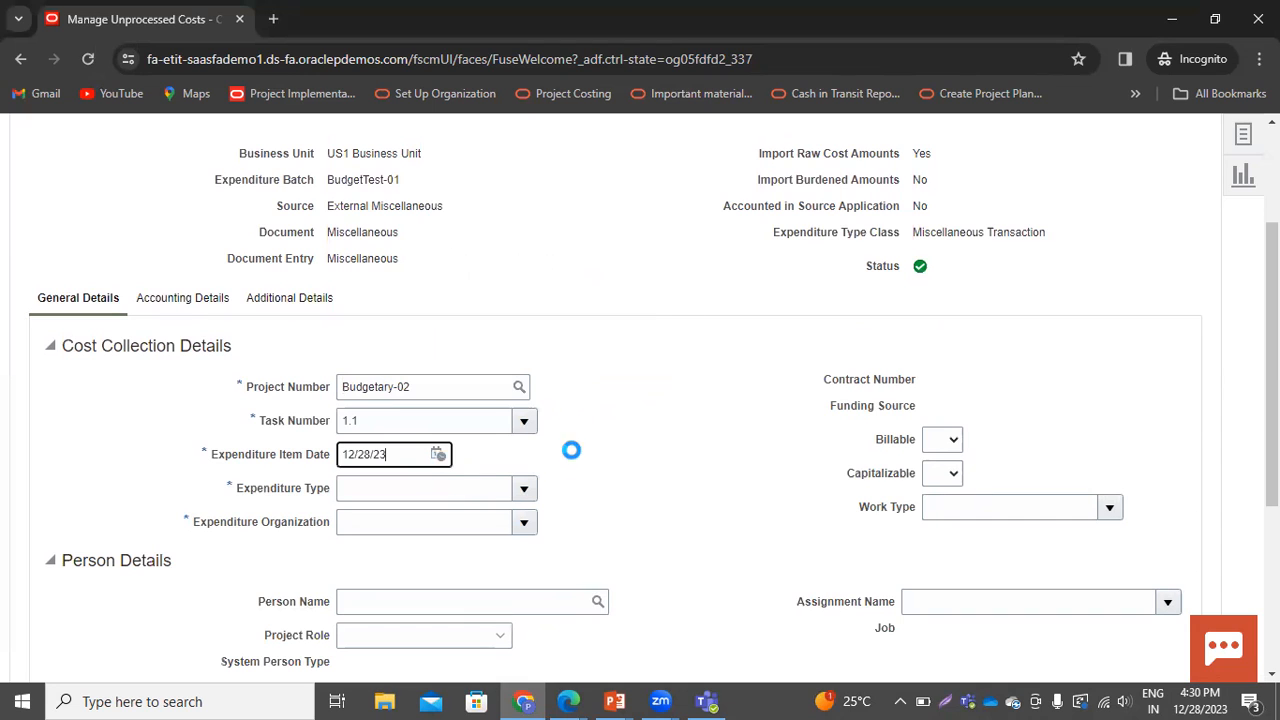
click(522, 490)
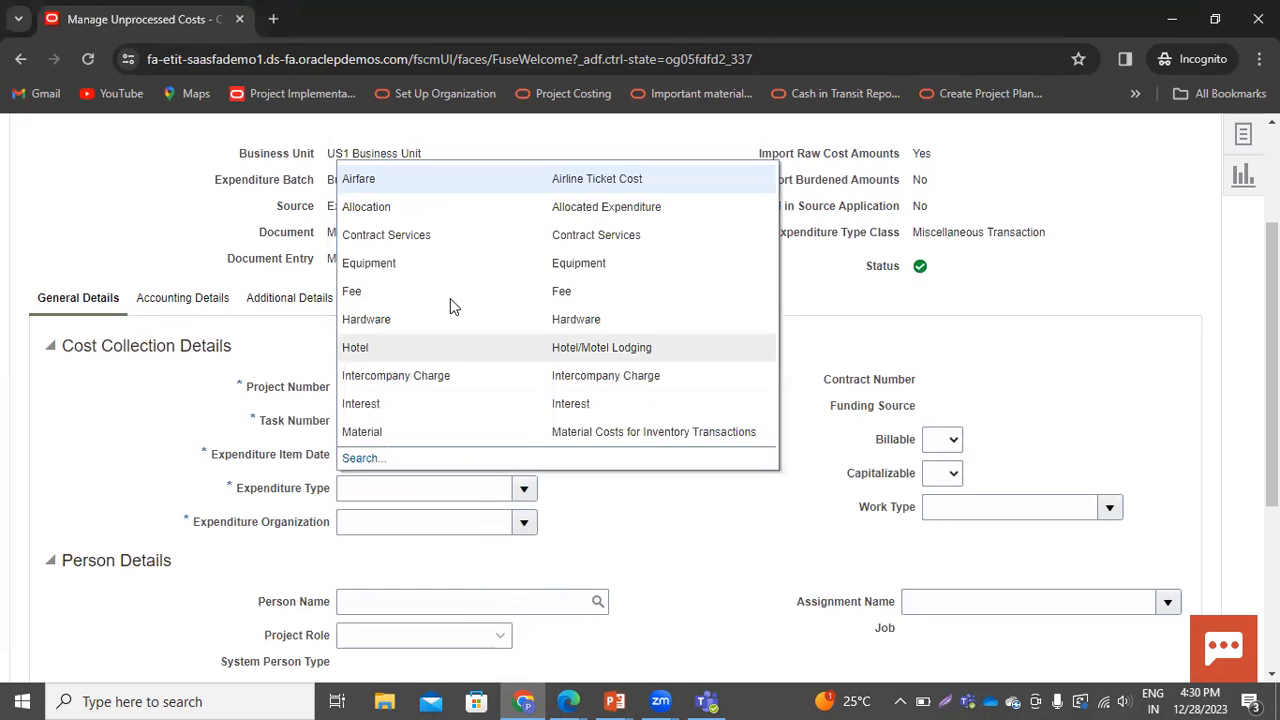
click(420, 296)
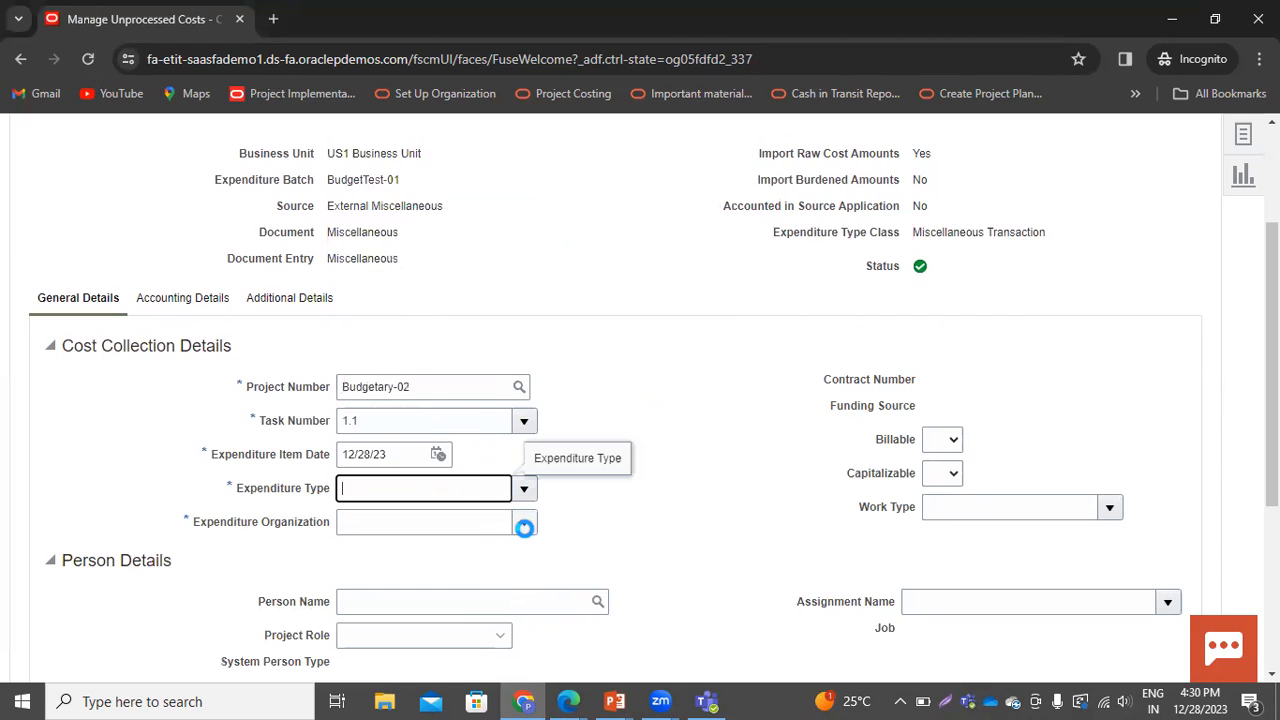
click(524, 522)
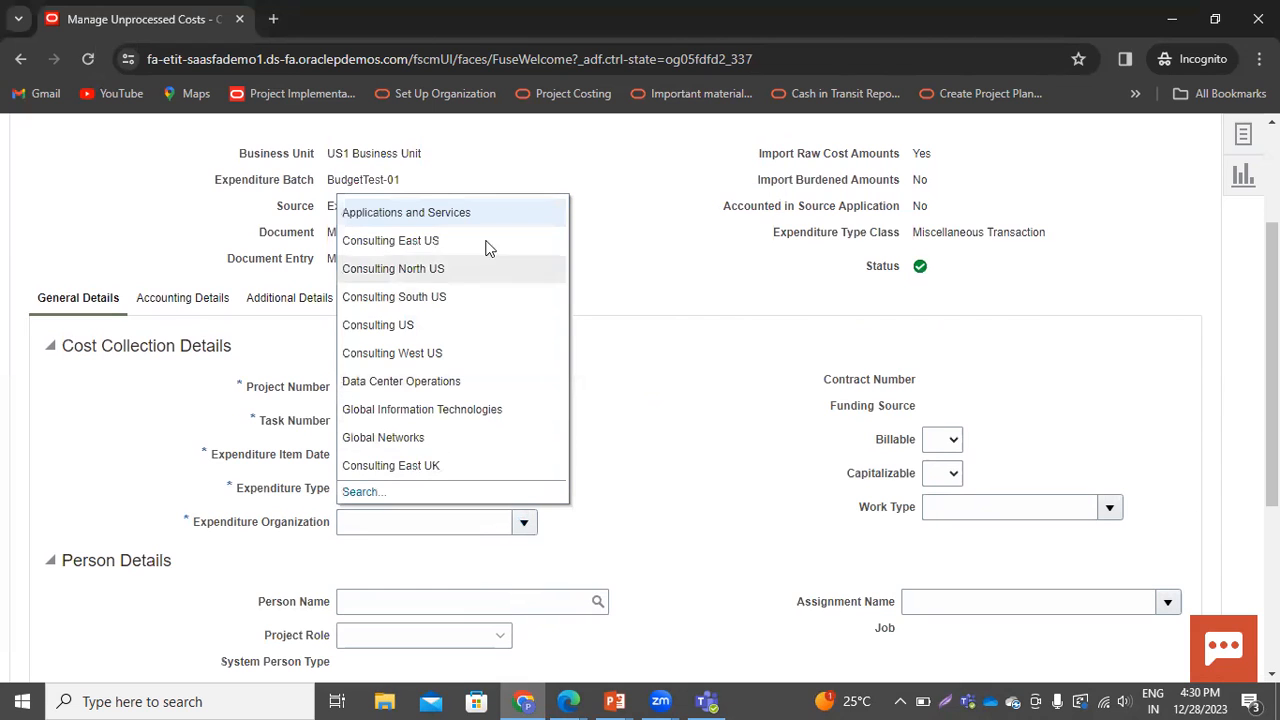
click(412, 330)
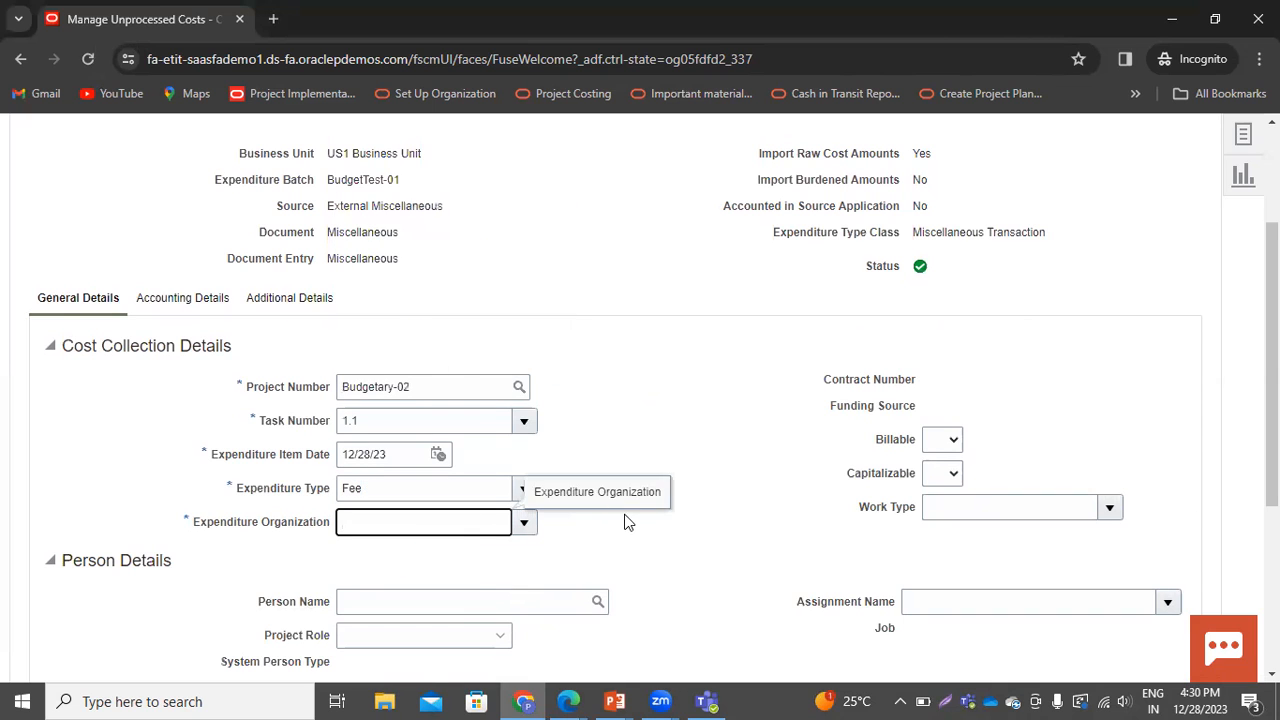
Enter quantity 1, original transaction reference BC-12345, and transaction raw cost 16500
scroll(706, 557, down, 3)
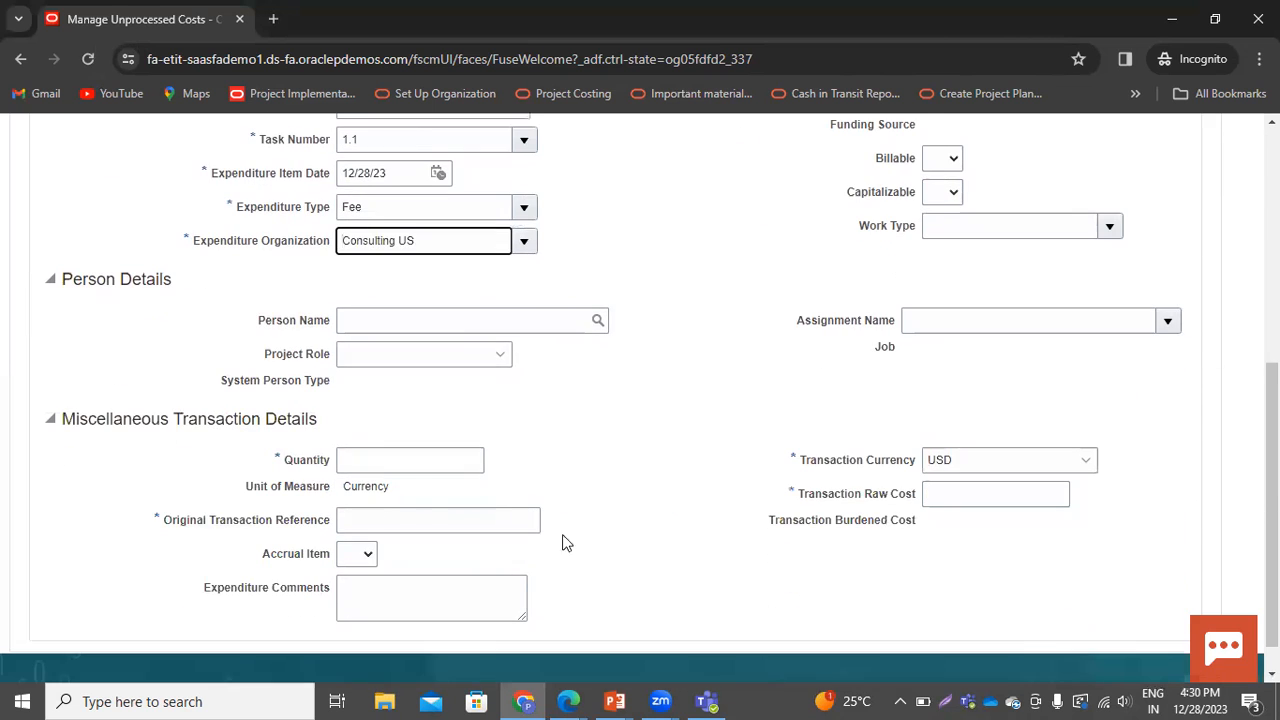
click(365, 450)
text(1)
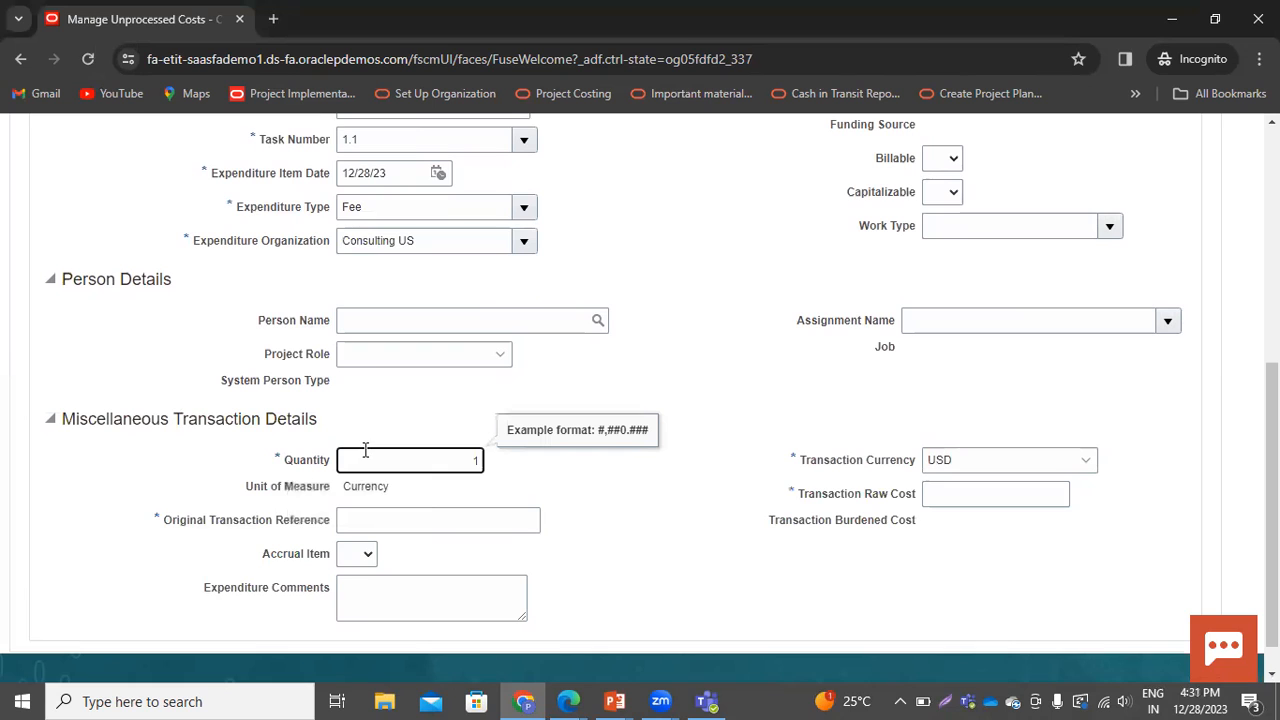
click(341, 521)
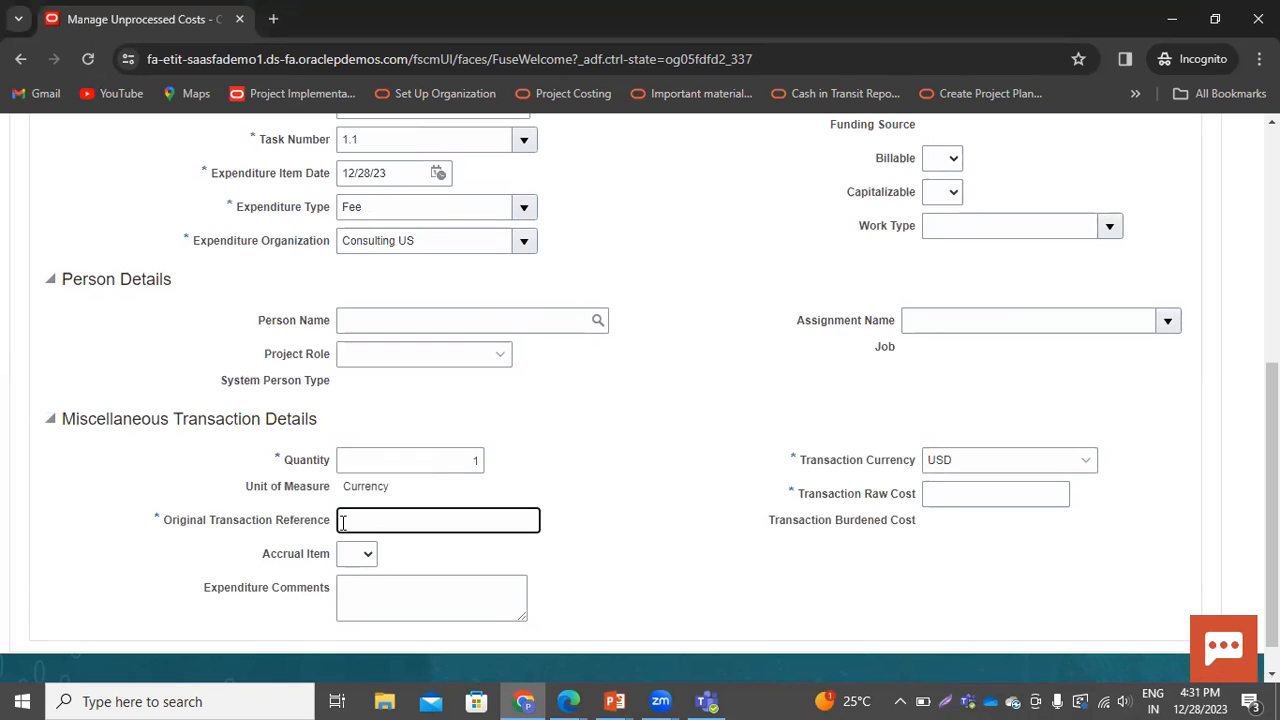
text(12345)
text(BC)
text(-)
click(1004, 502)
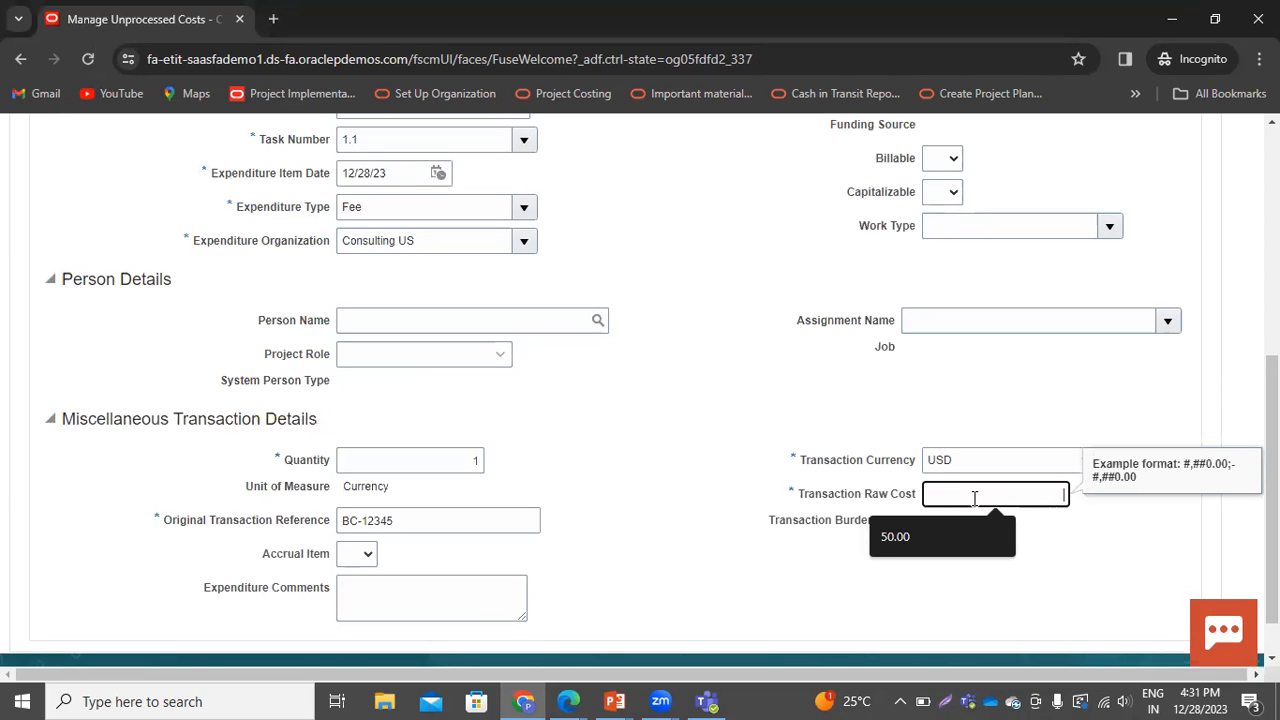
text(16500)
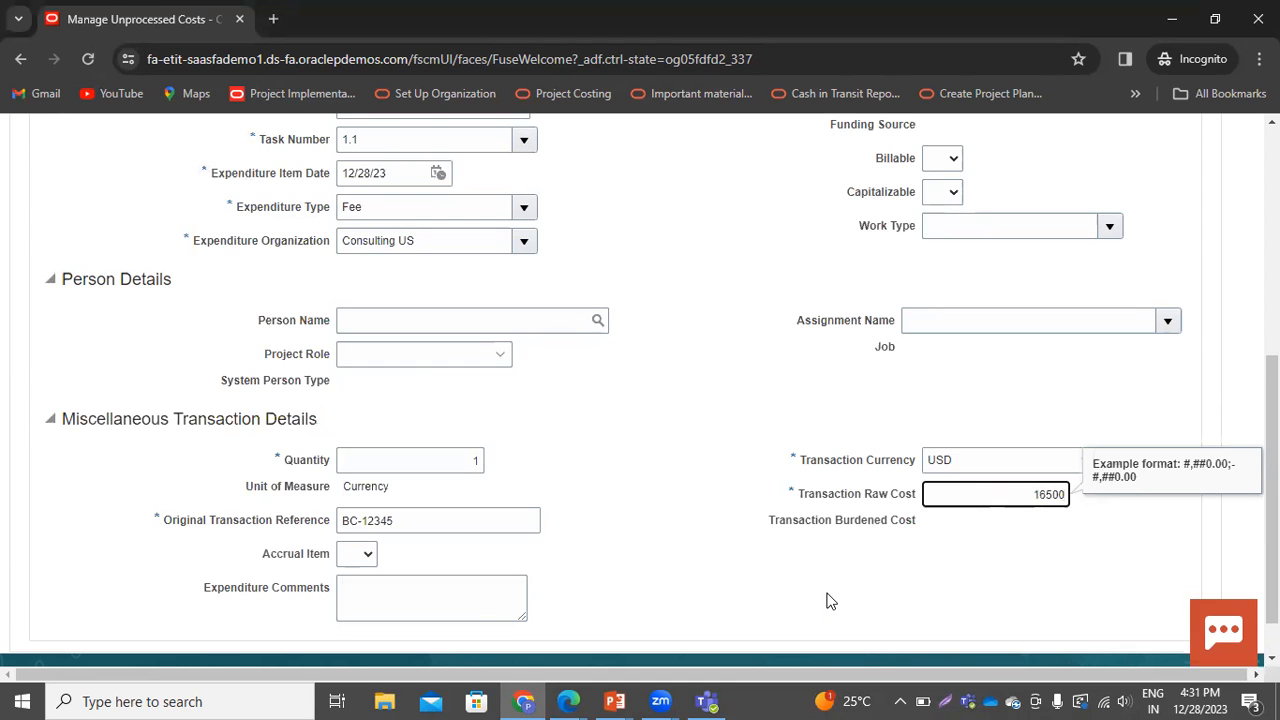
Save the unprocessed cost and import the costs, confirming the import
click(723, 595)
scroll(700, 580, up, 5)
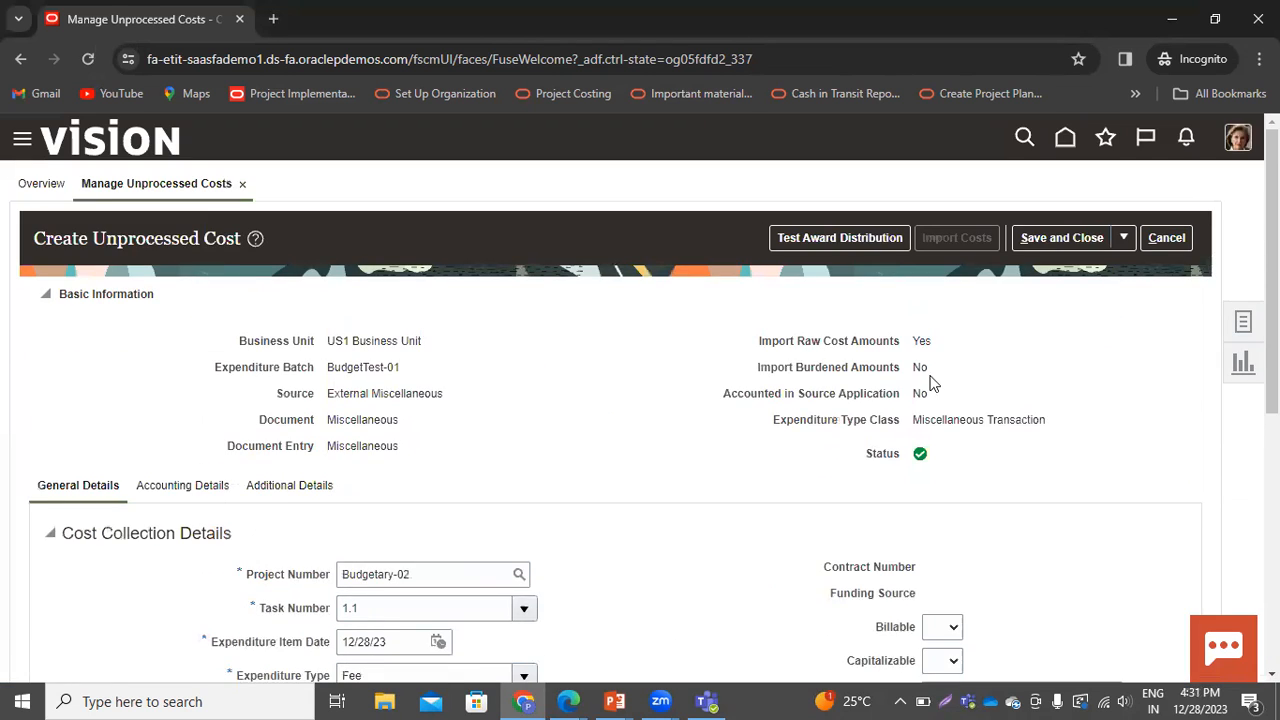
click(1121, 237)
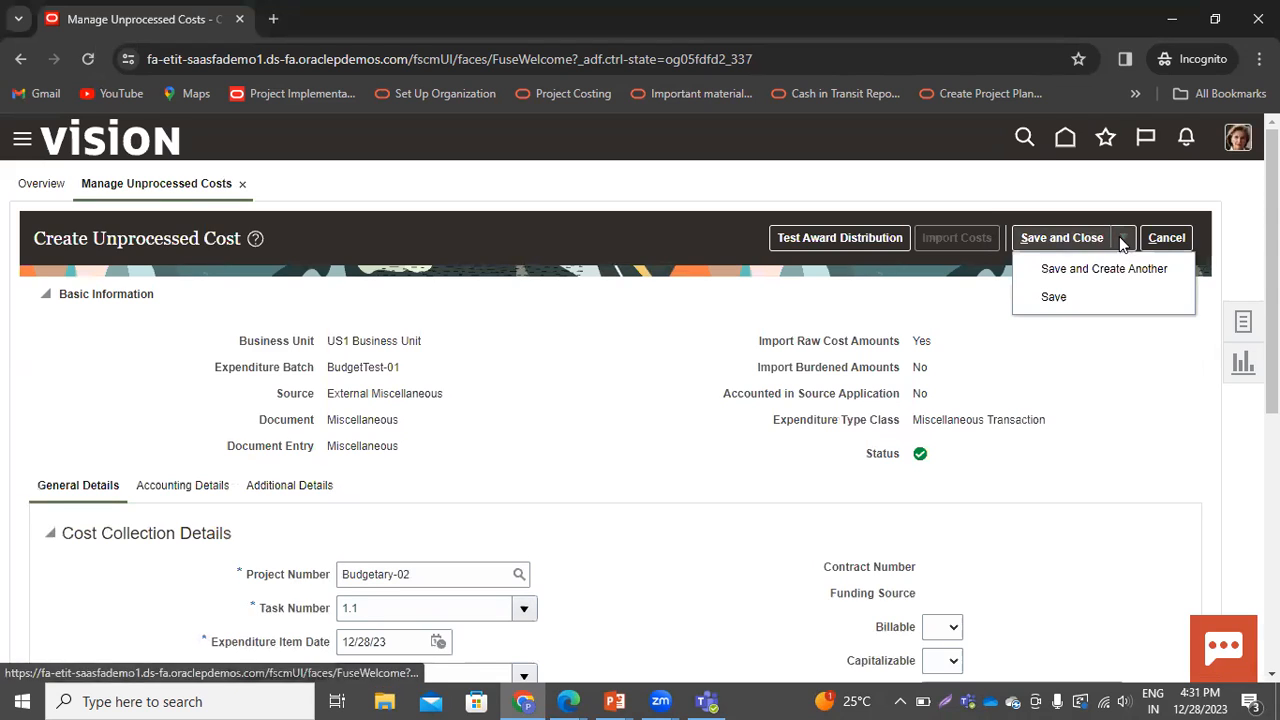
click(1055, 297)
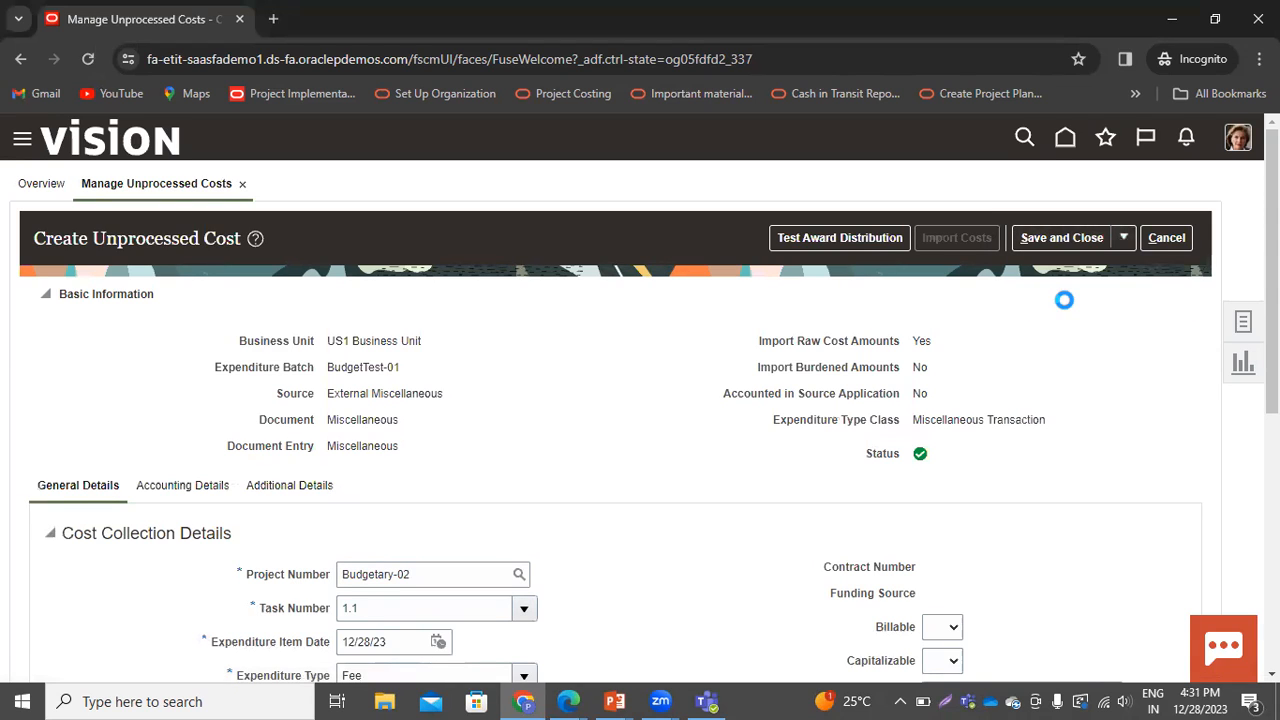
click(978, 237)
click(1014, 430)
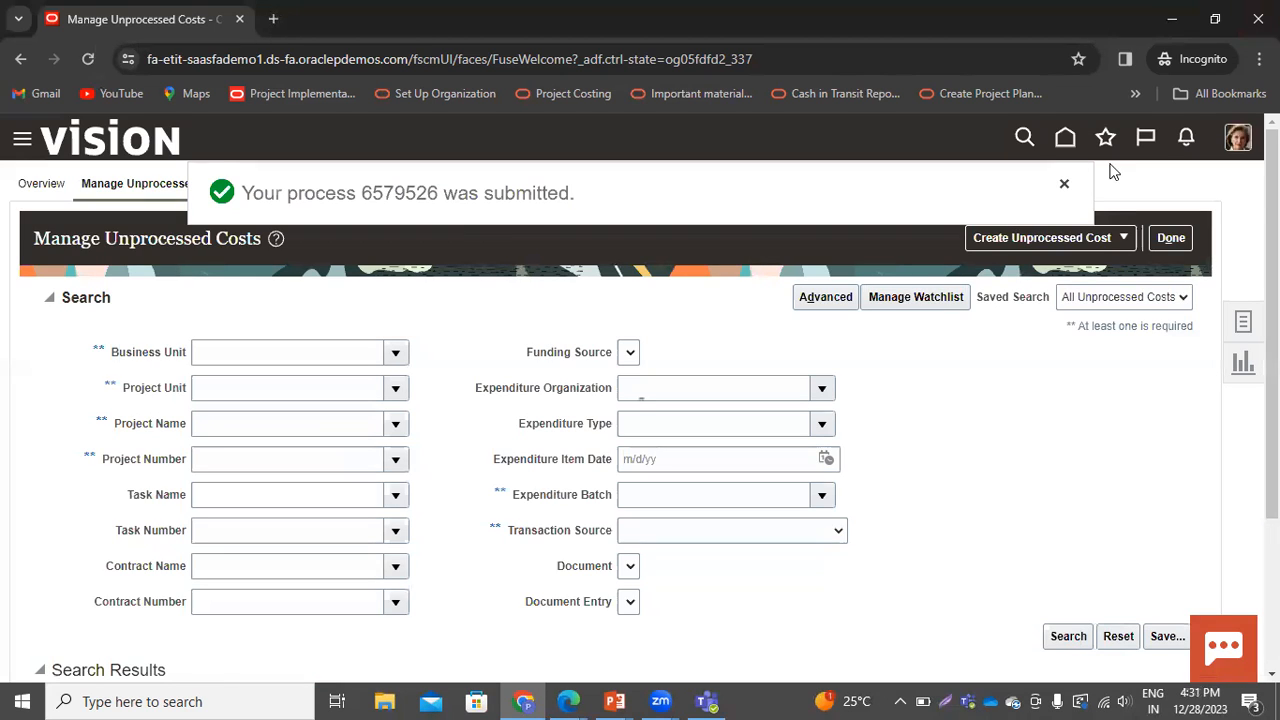
Return to the costs overview and refresh the process monitor to check the import costs process
click(42, 187)
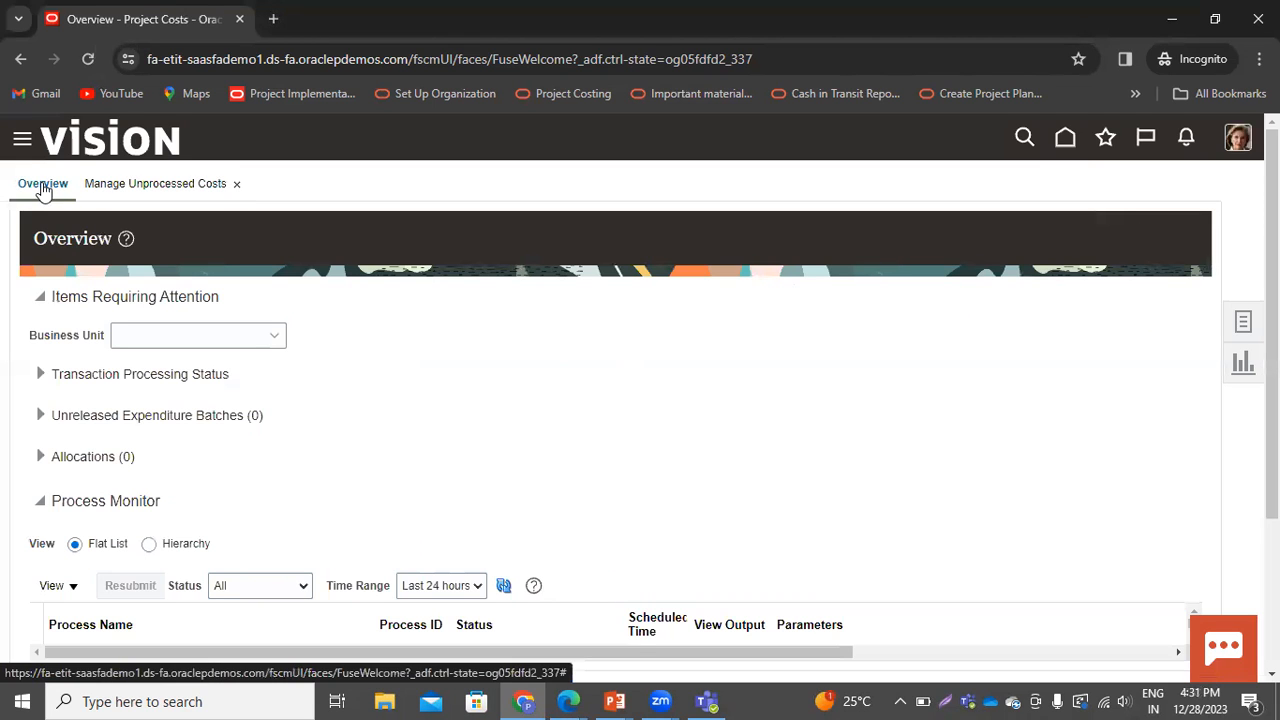
scroll(540, 440, down, 3)
click(506, 368)
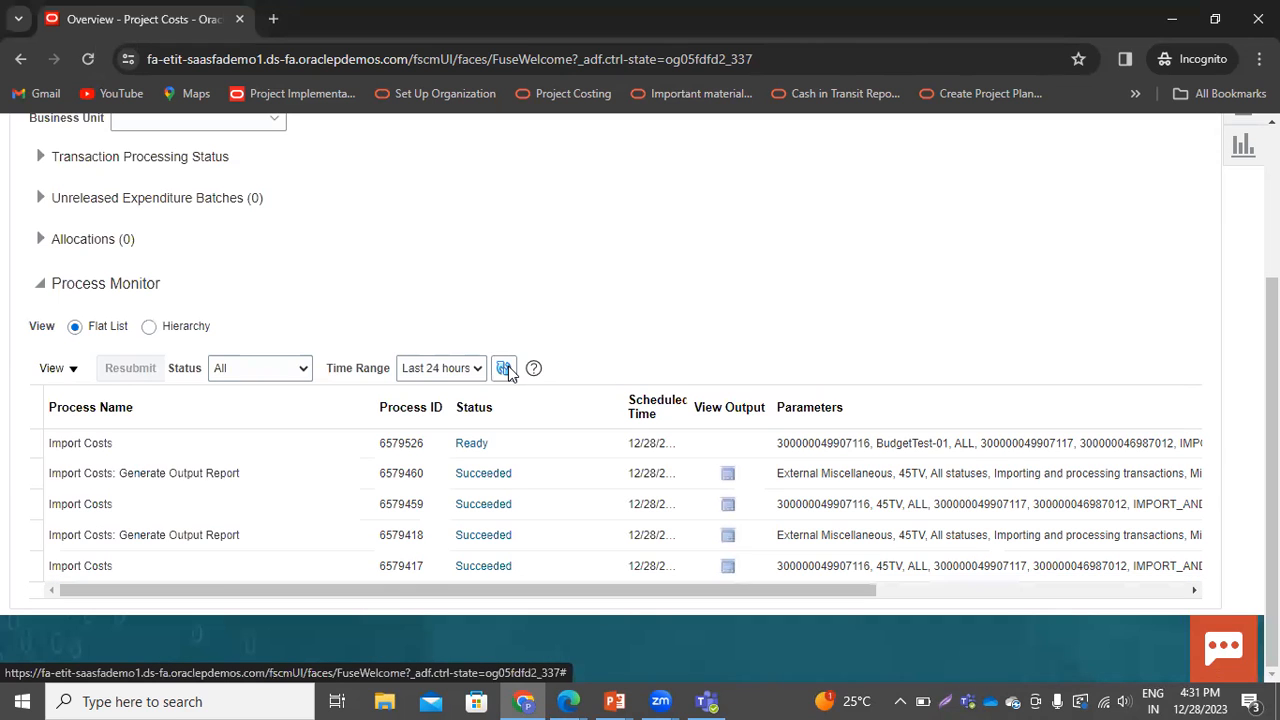
click(506, 368)
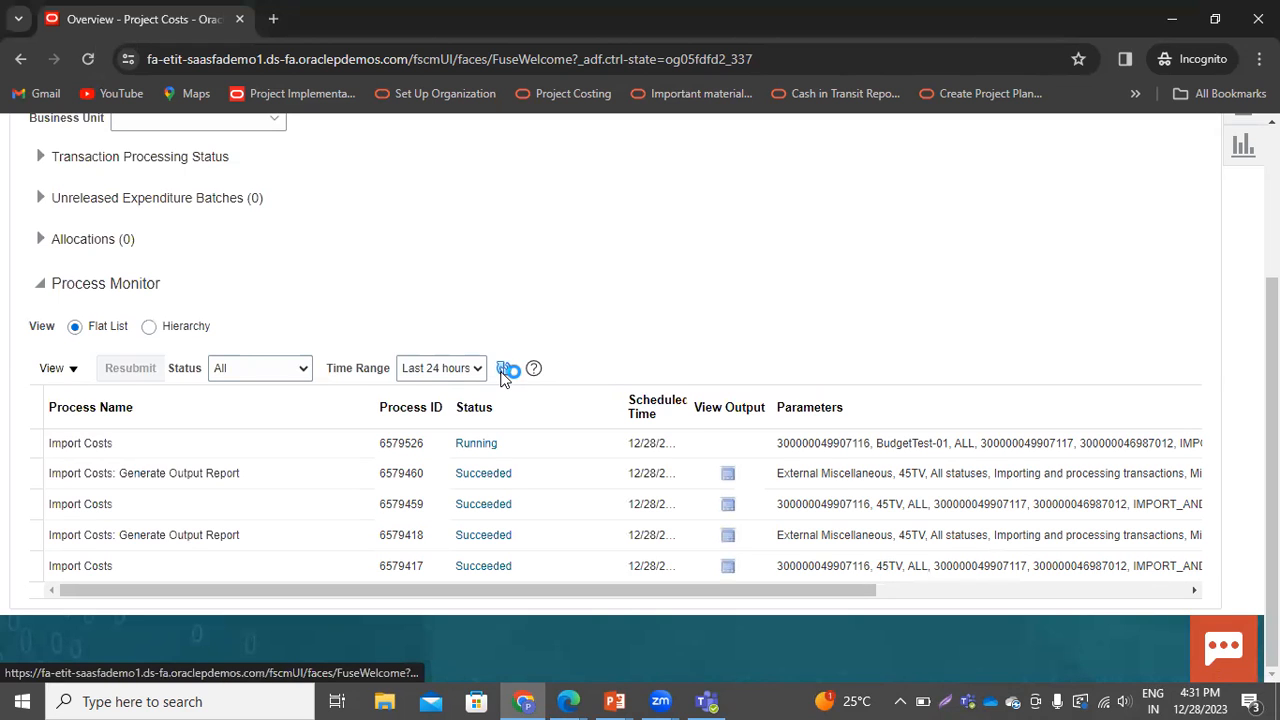
click(503, 369)
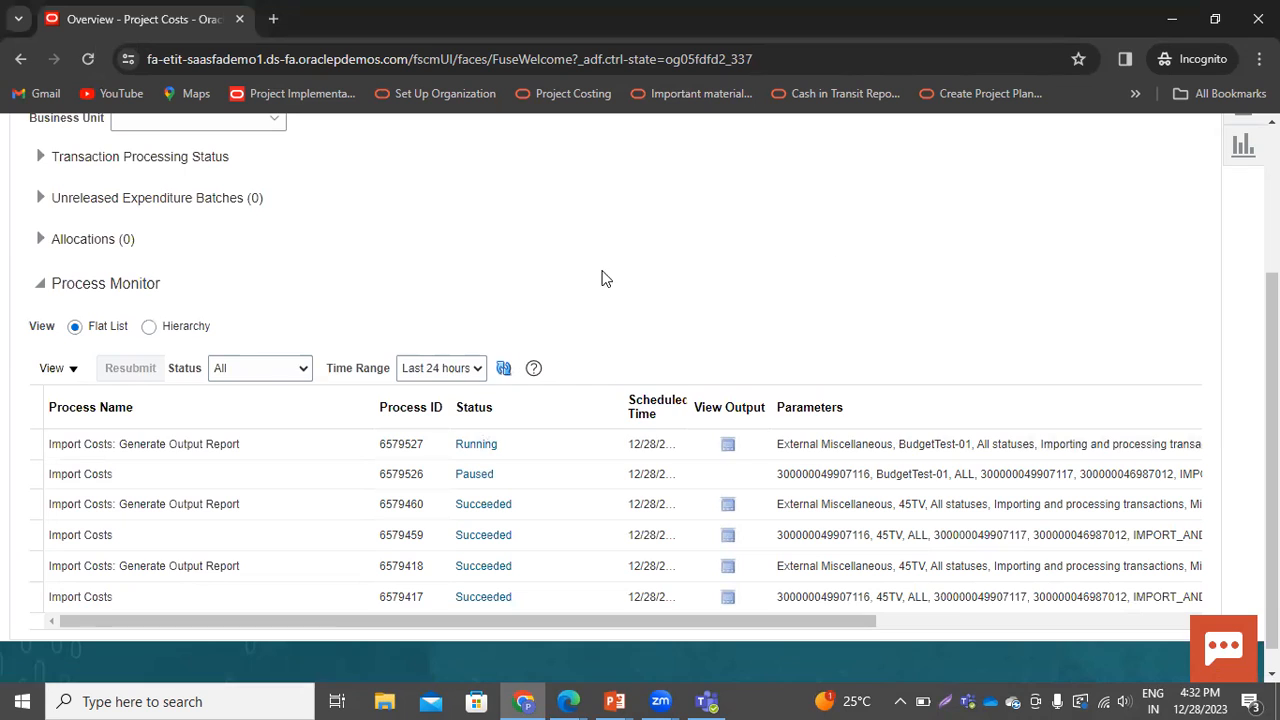
Refresh the process monitor and open the output of the latest Import Costs: Generate Output Report process
click(510, 367)
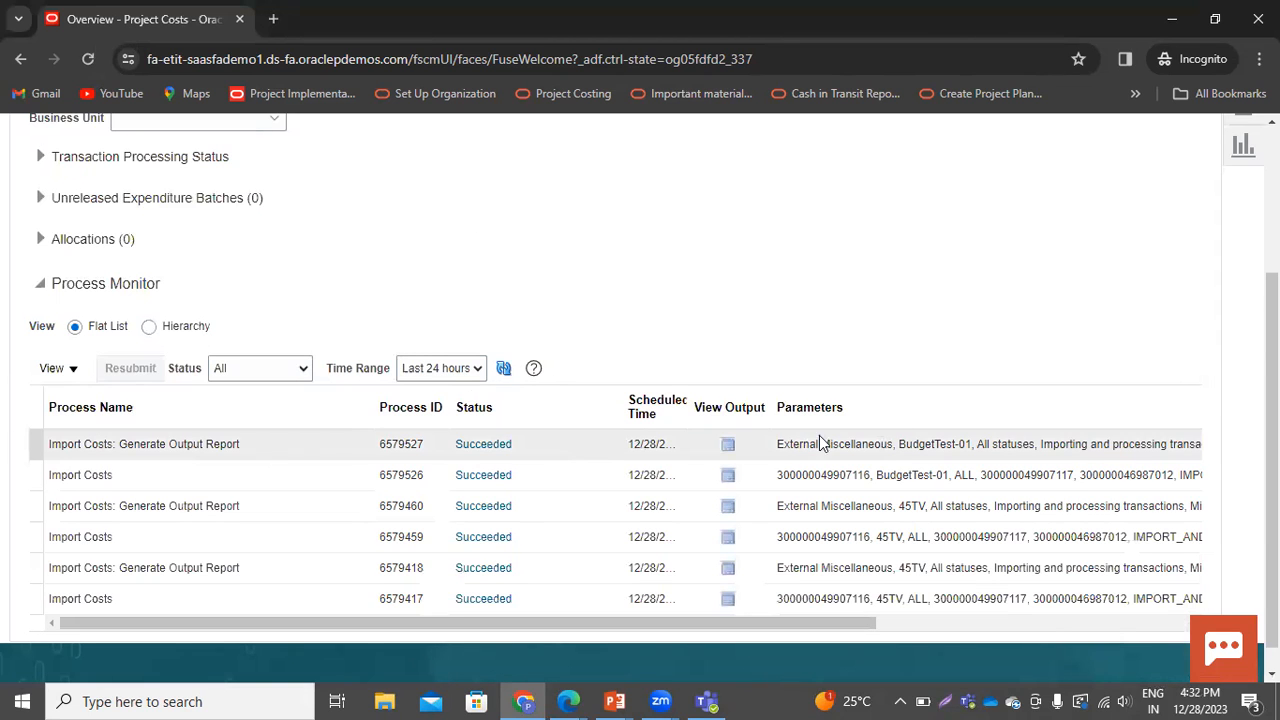
click(730, 445)
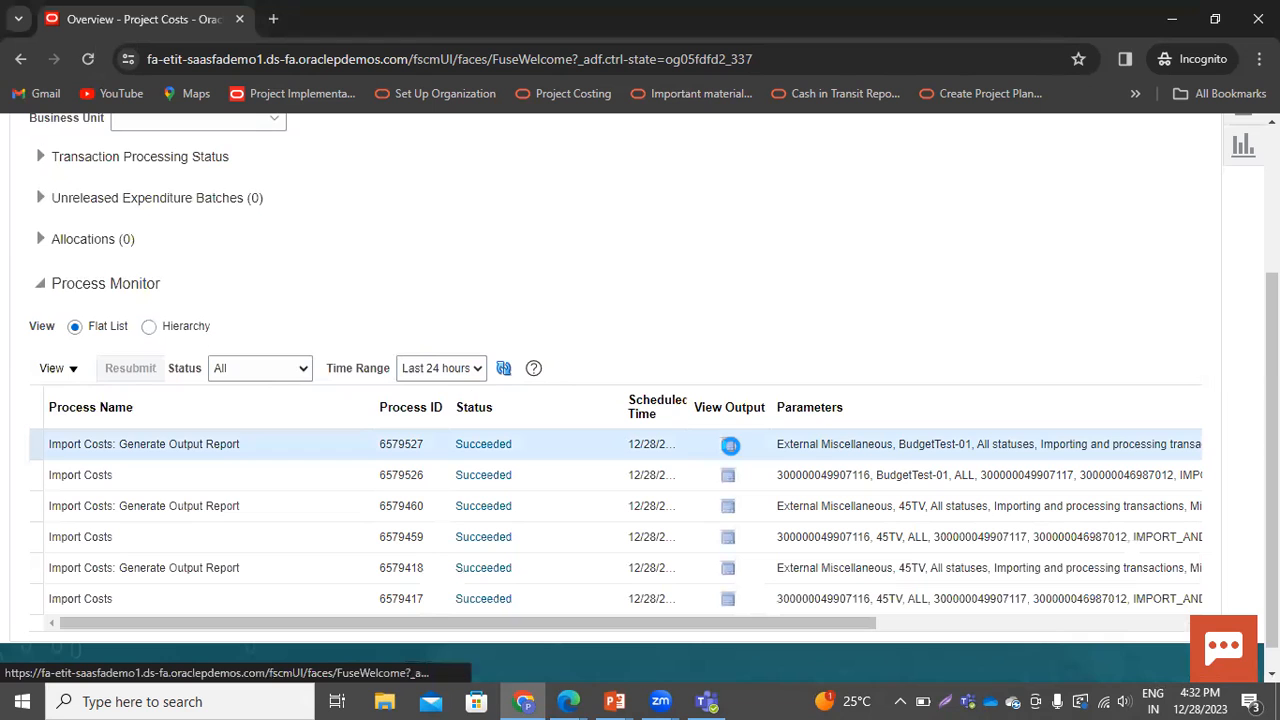
click(729, 446)
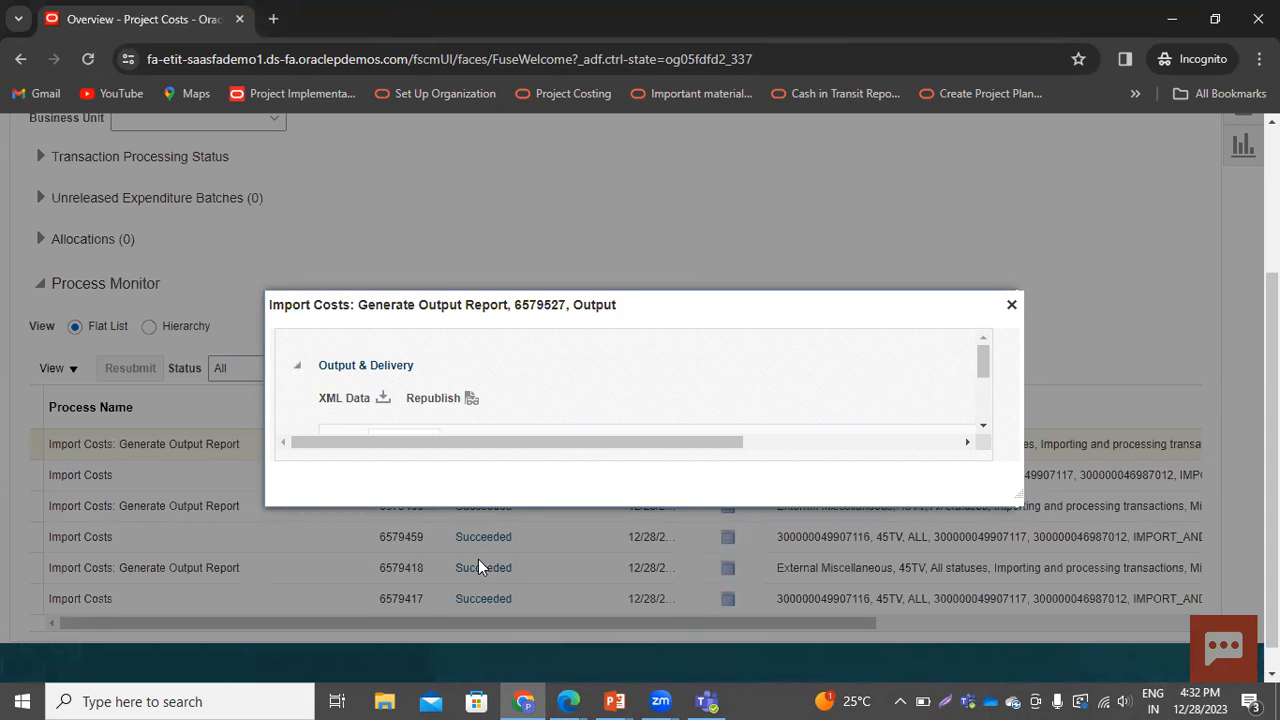
click(472, 399)
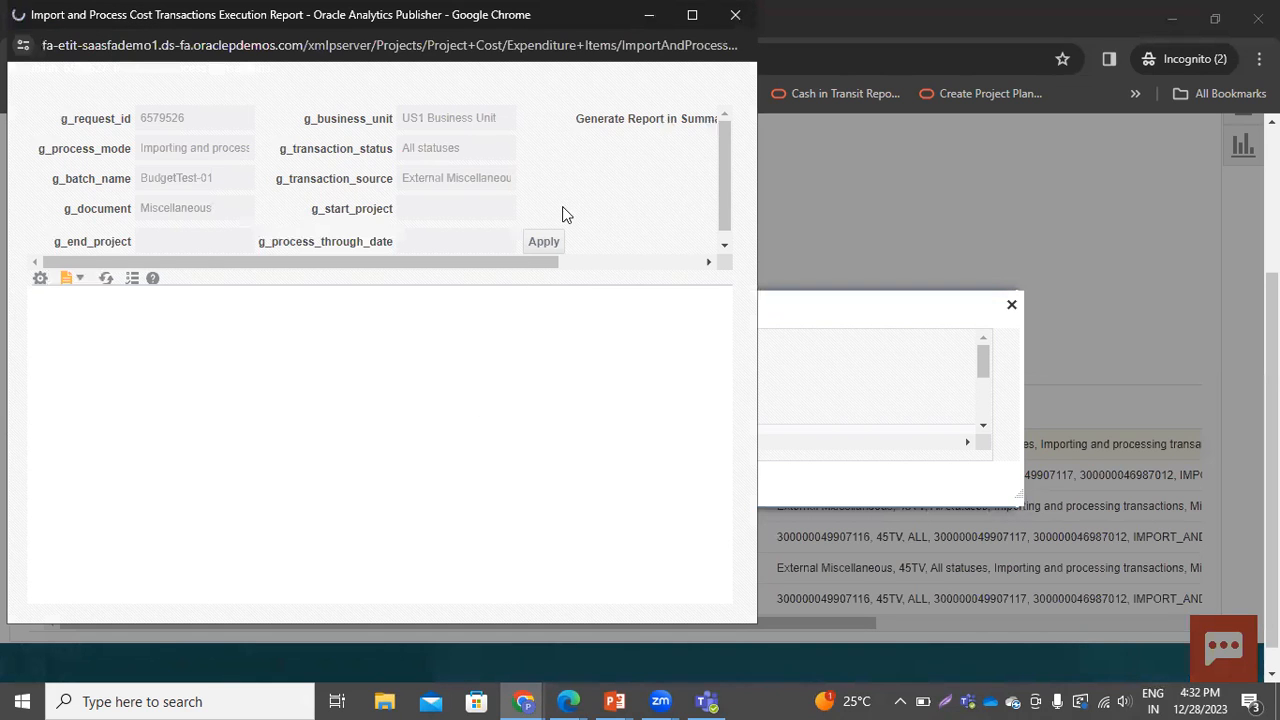
Enlarge and read through both pages of the Import Costs Report, then close the report and the output dialog
click(645, 292)
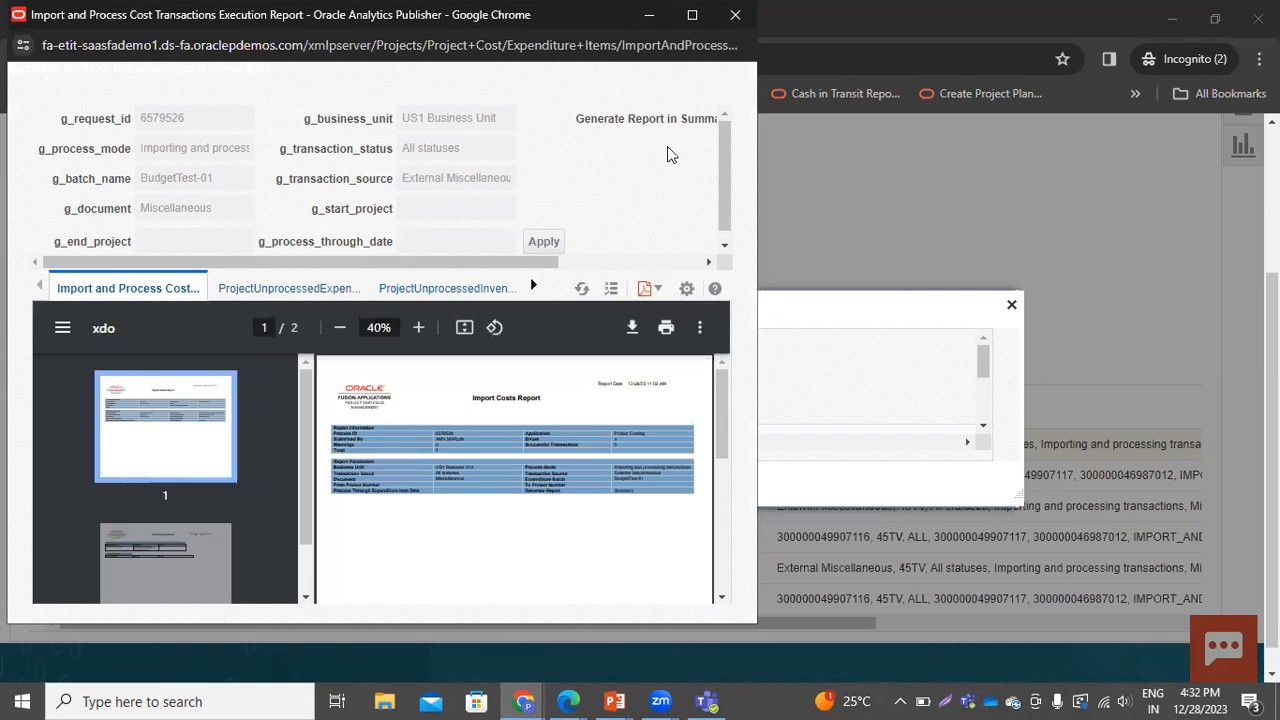
click(684, 19)
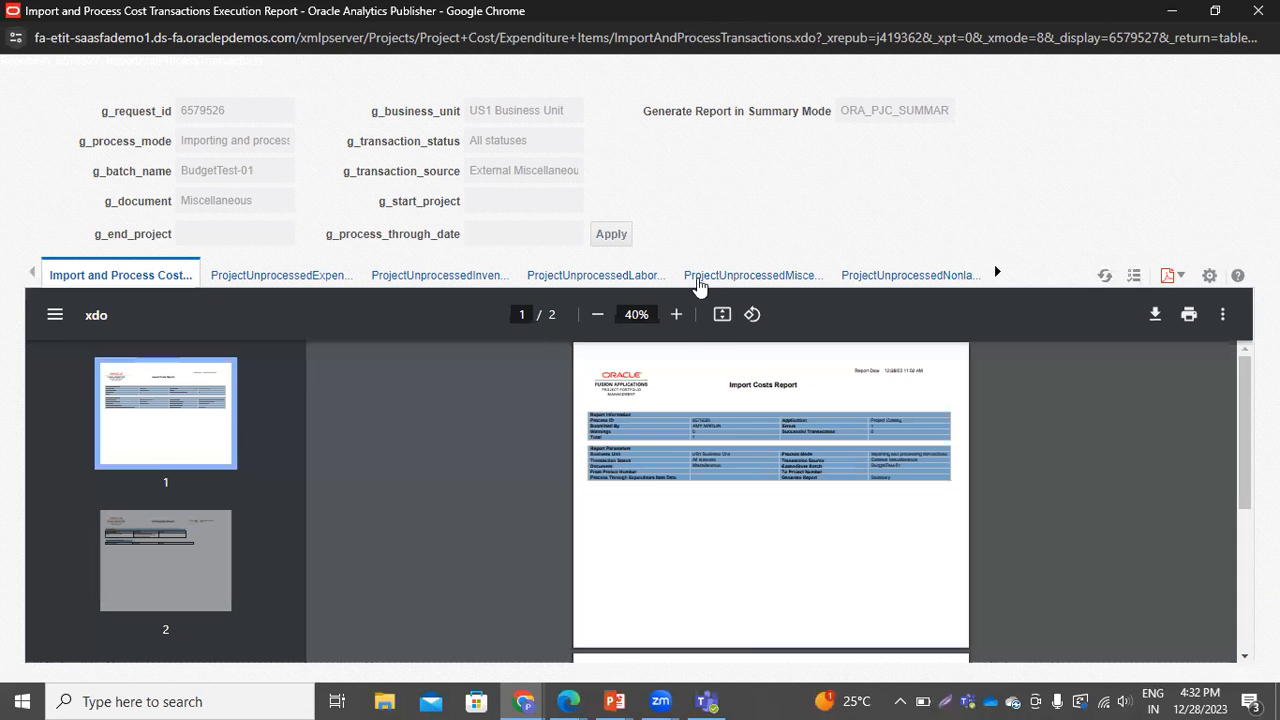
click(676, 314)
click(676, 314)
click(676, 314)
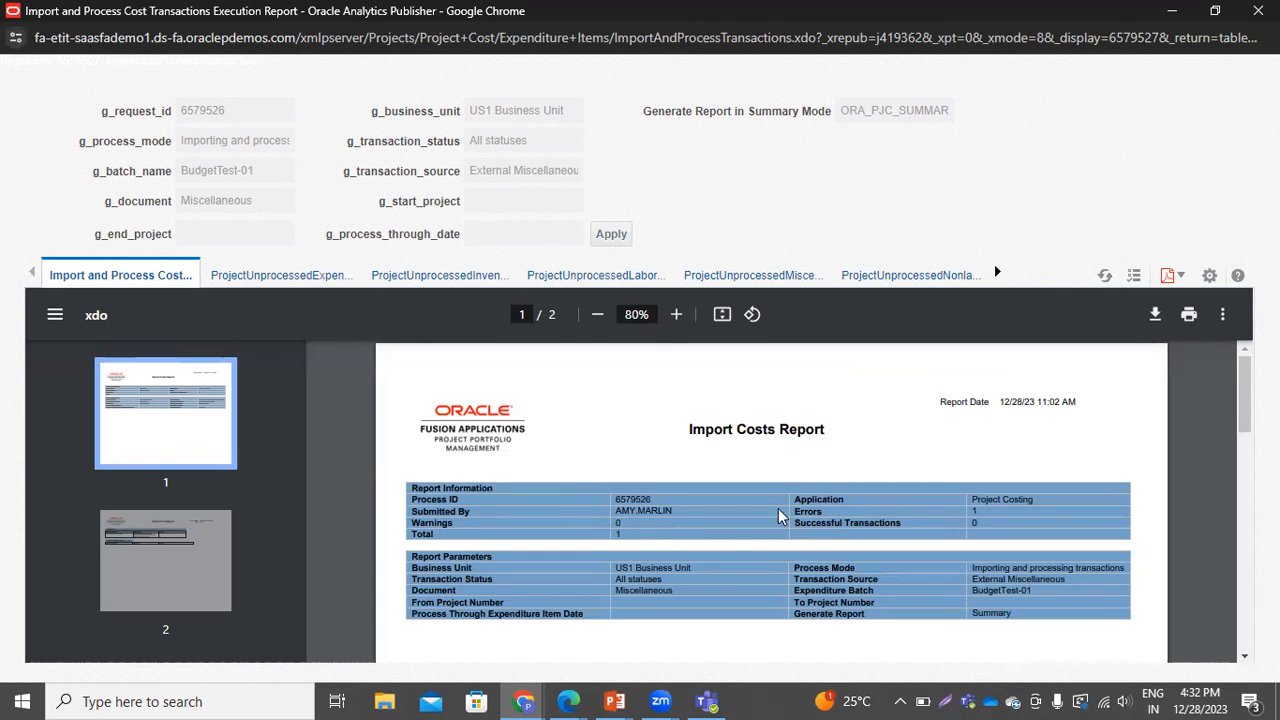
scroll(820, 564, down, 3)
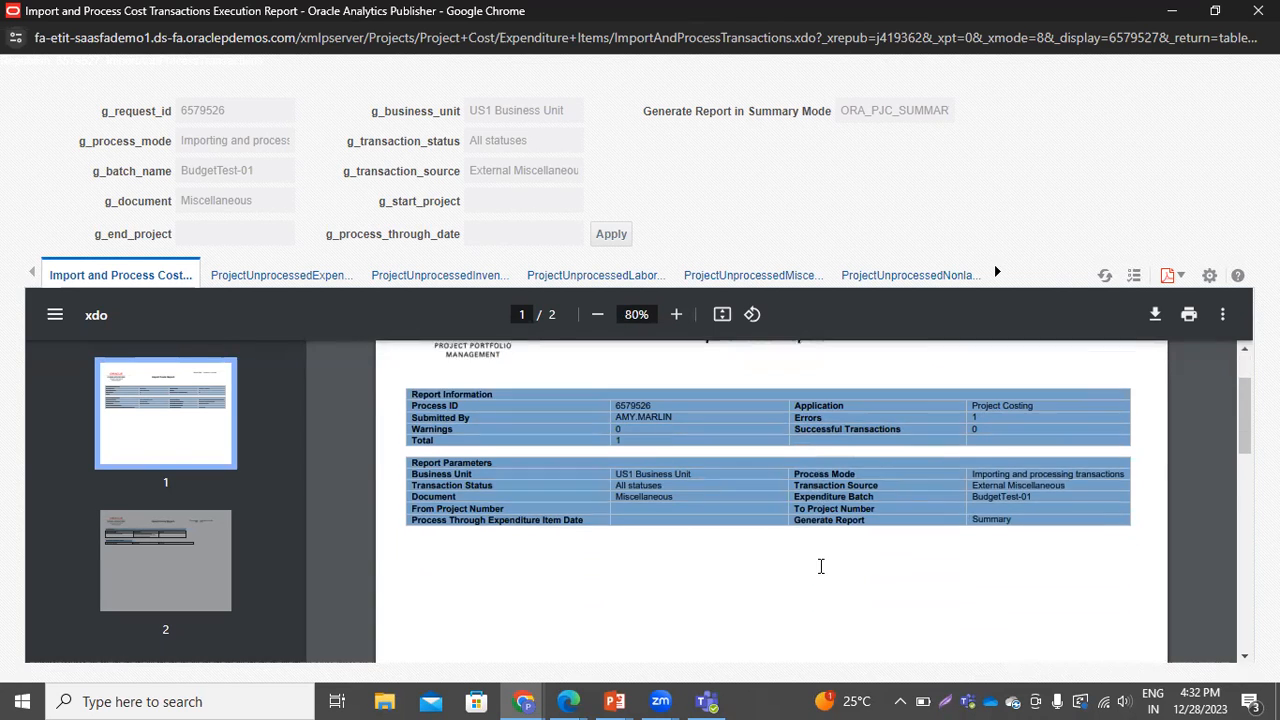
scroll(820, 566, down, 3)
scroll(820, 566, down, 1)
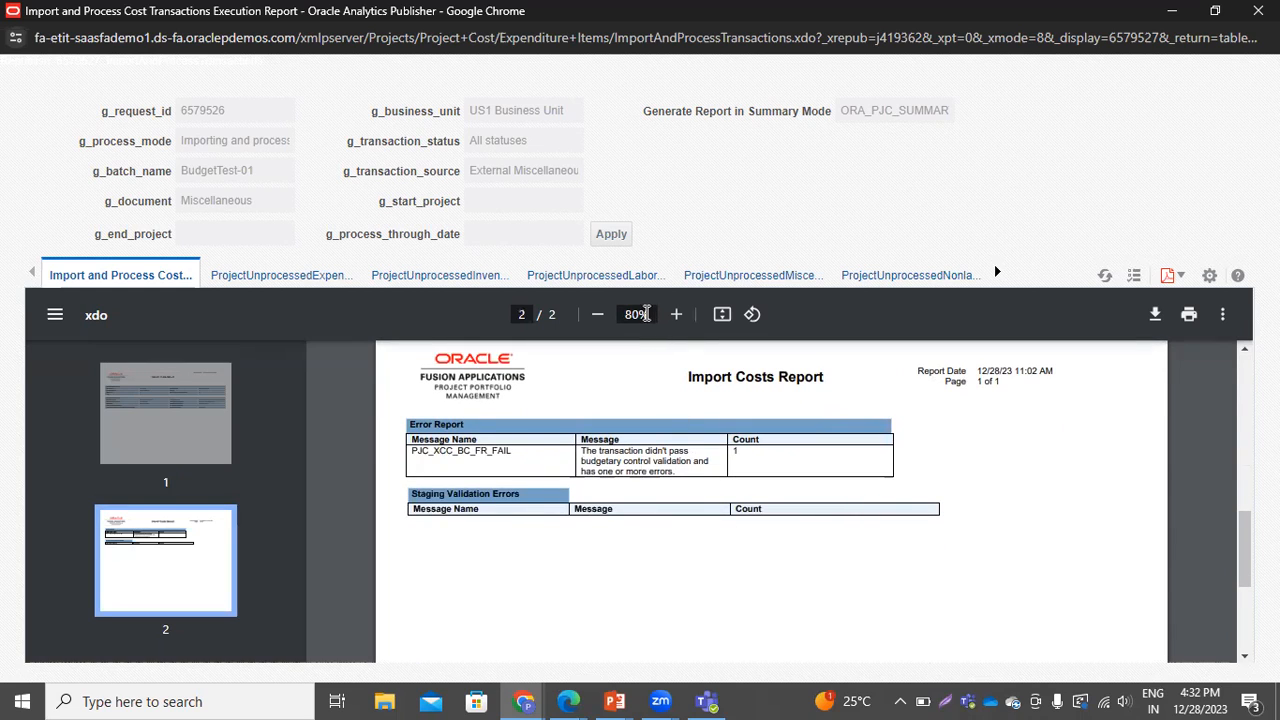
click(675, 315)
click(675, 315)
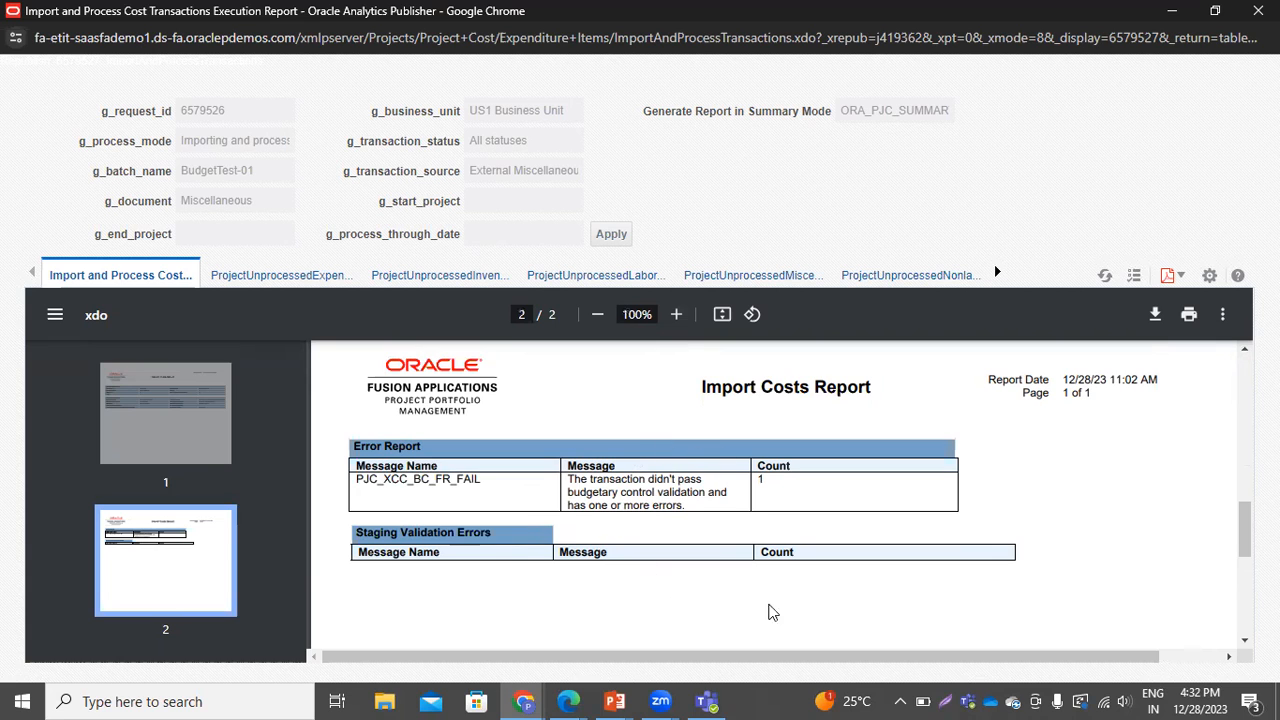
click(1258, 10)
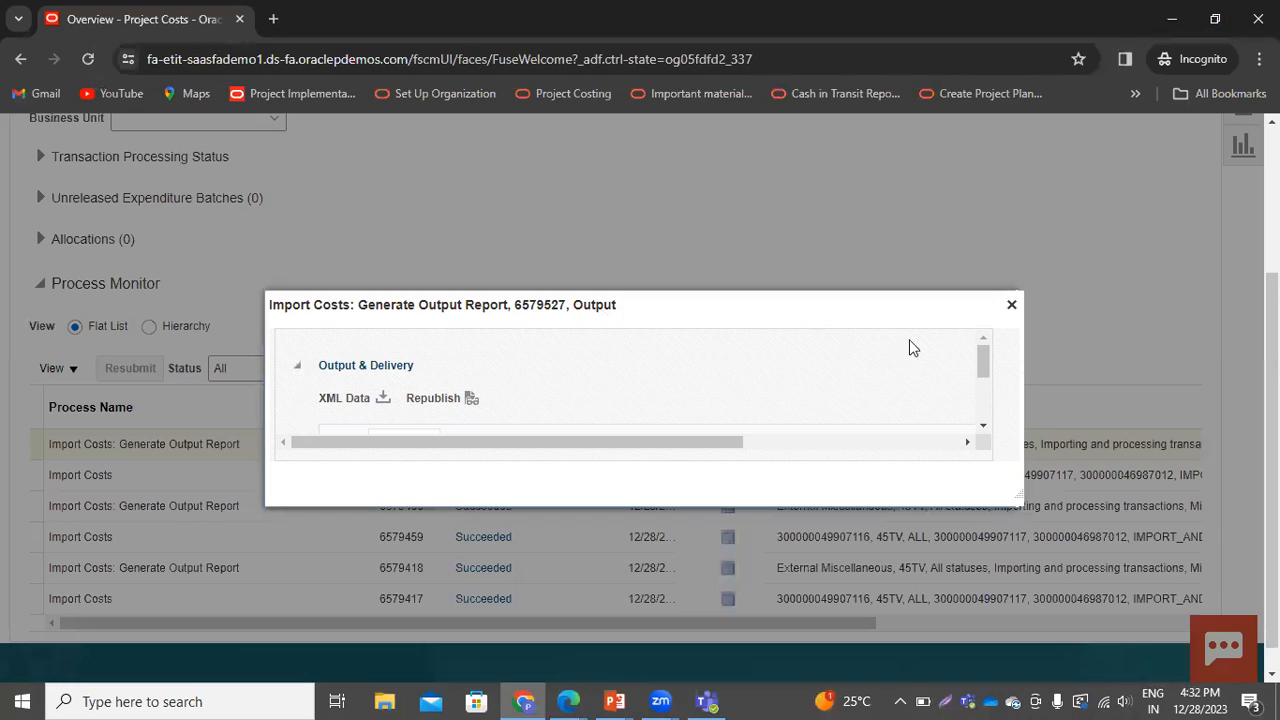
click(1010, 304)
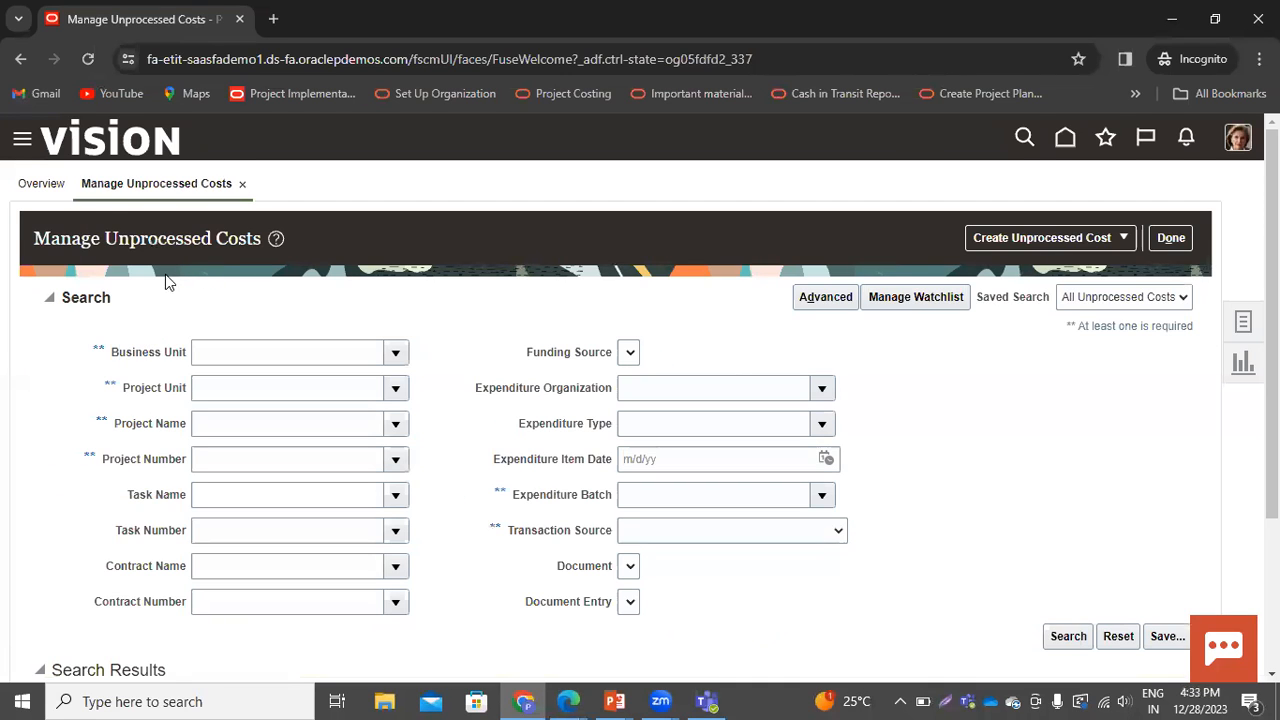
Search unprocessed costs for expenditure batch BudgetTest-01 and open the returned transaction's error details
click(682, 494)
click(638, 500)
text(budg)
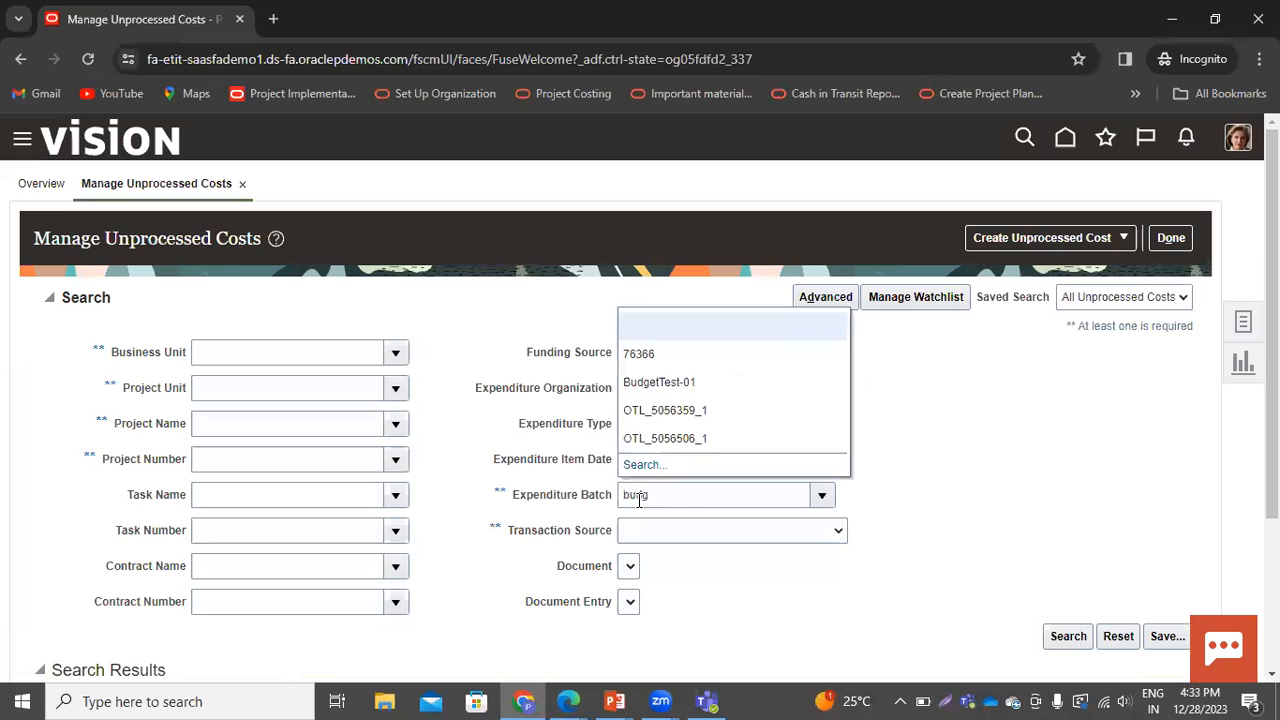
click(655, 382)
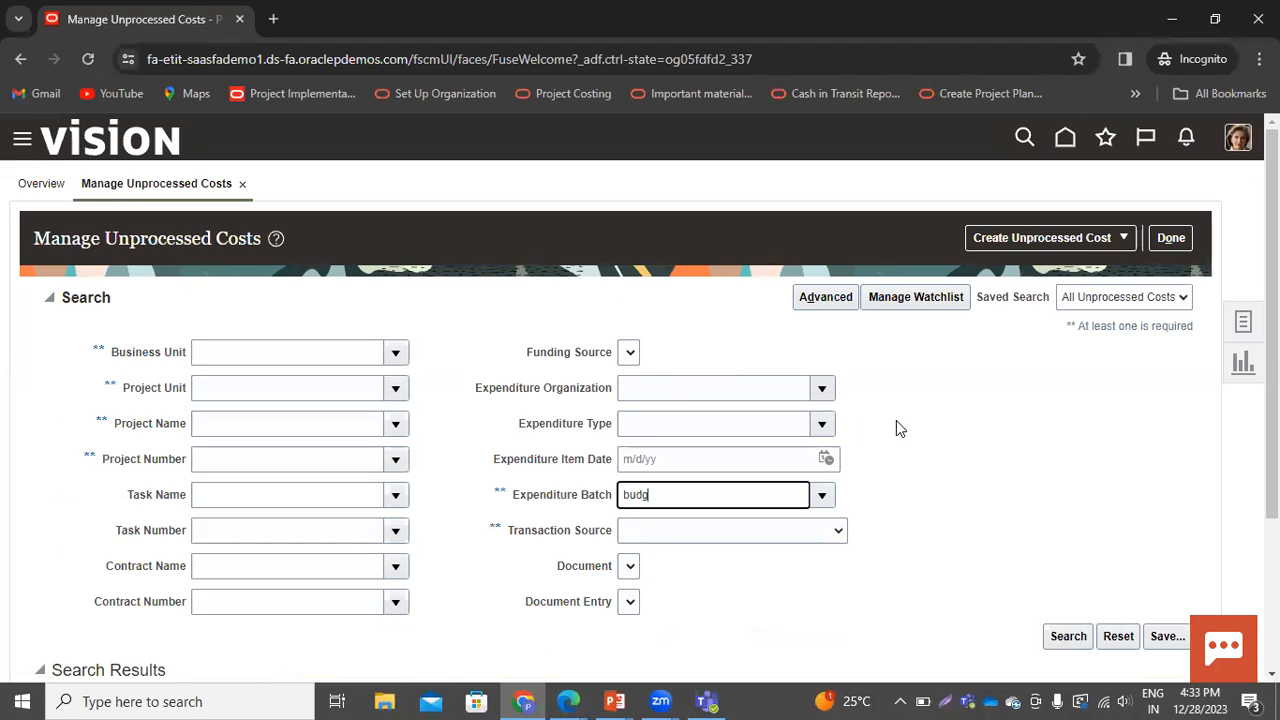
click(1068, 636)
click(667, 502)
click(1068, 640)
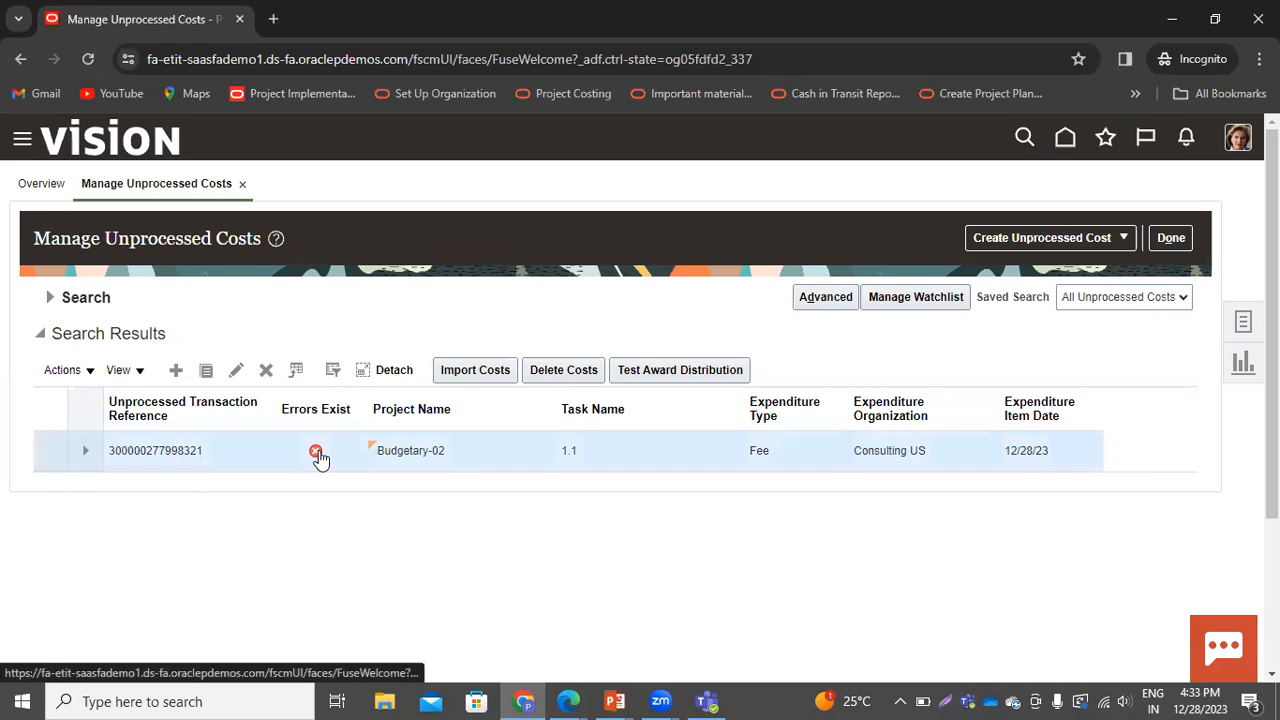
click(316, 453)
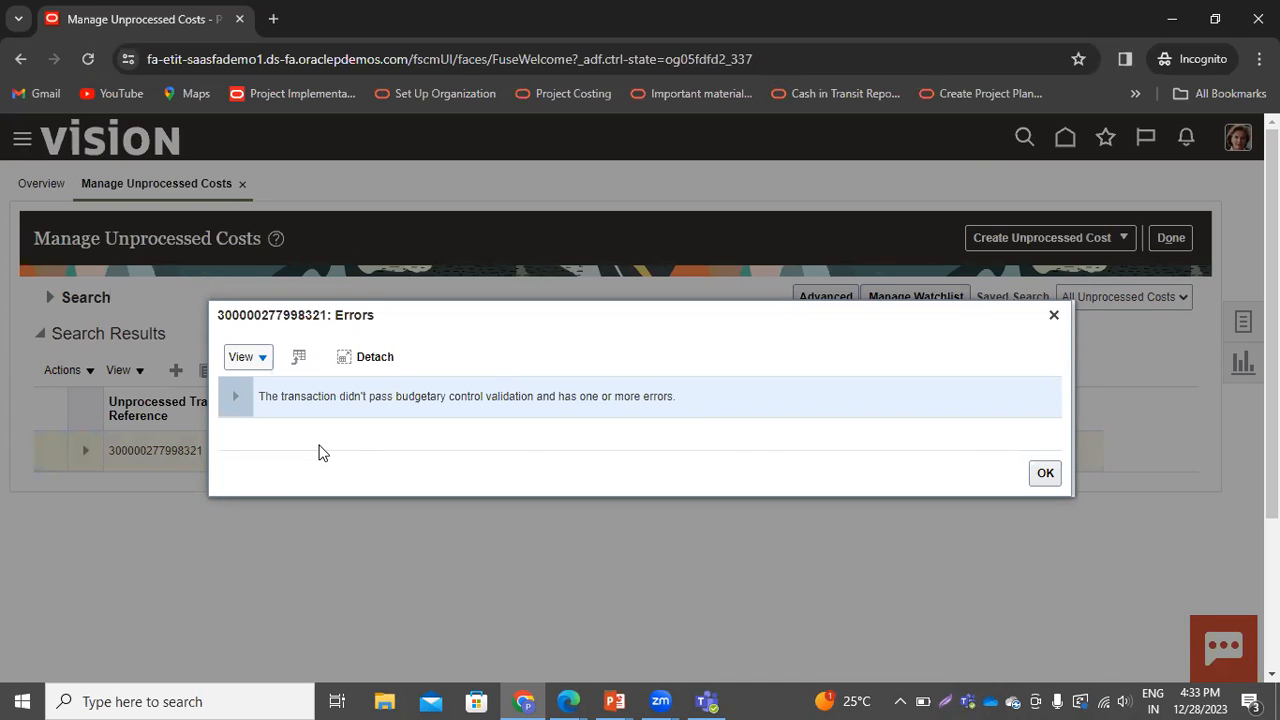
click(1054, 317)
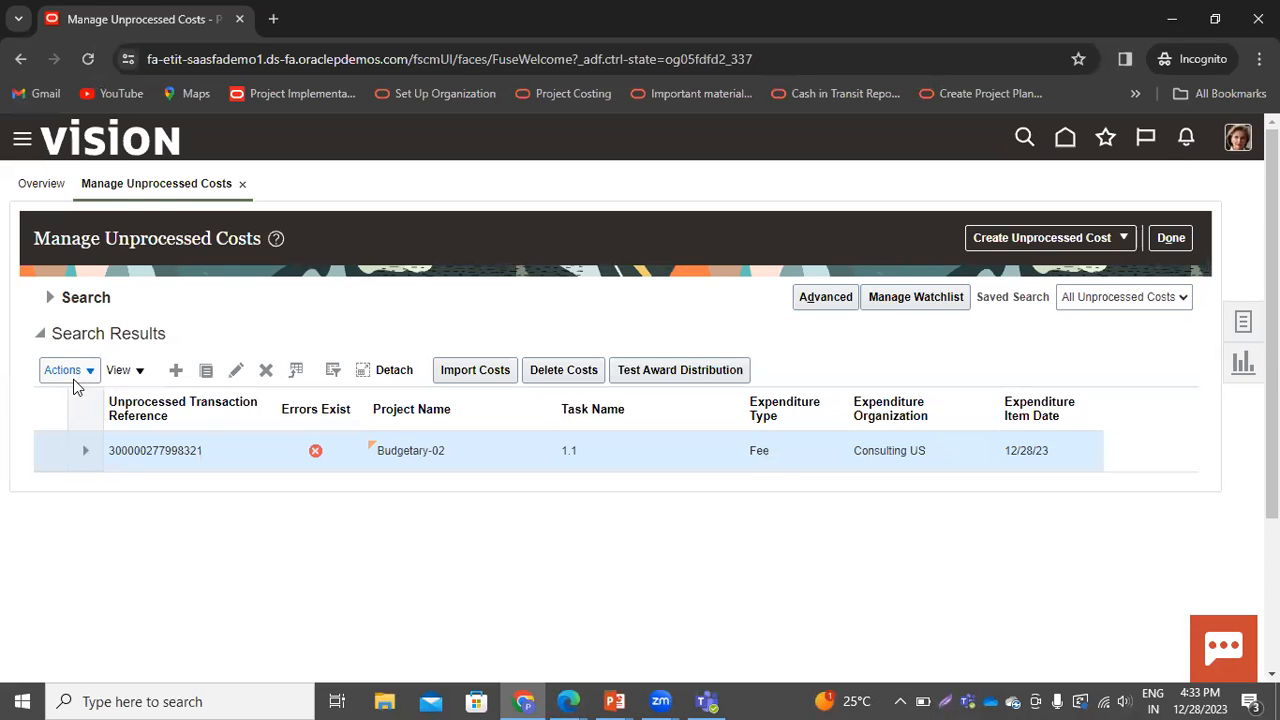
Show all columns in the unprocessed costs search results table
click(118, 371)
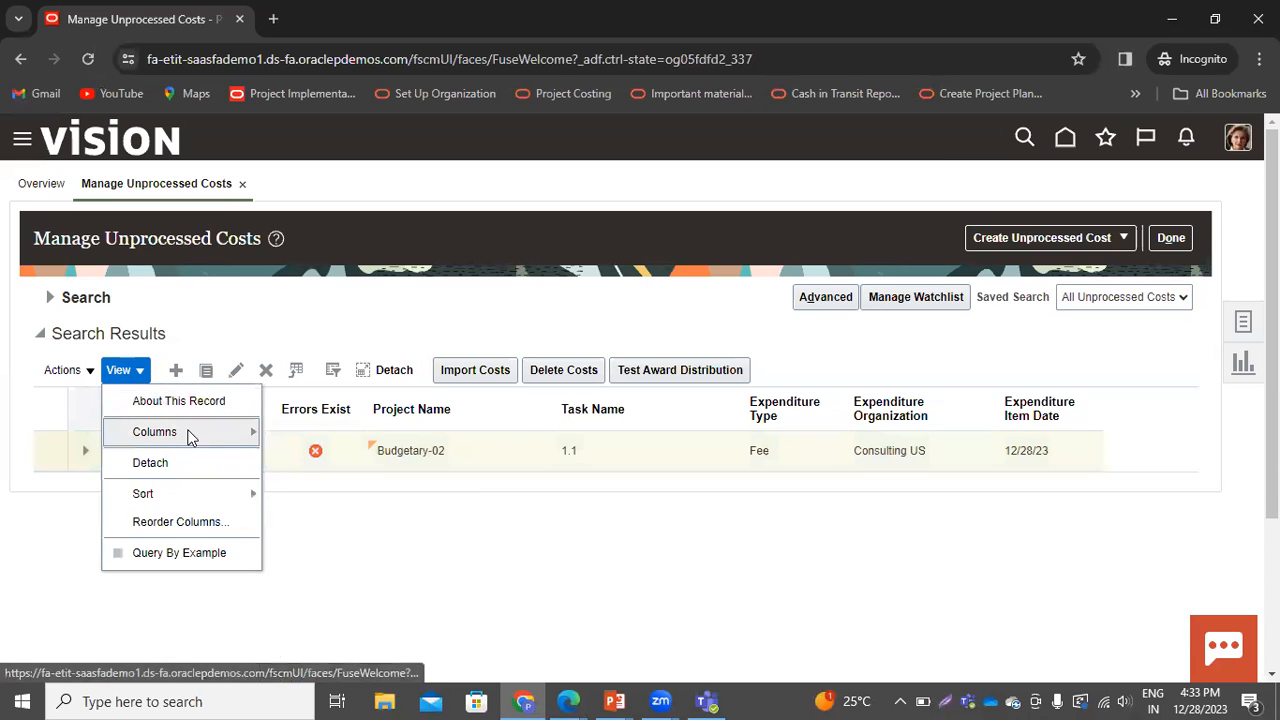
mouse_move(190, 434)
scroll(428, 549, down, 2)
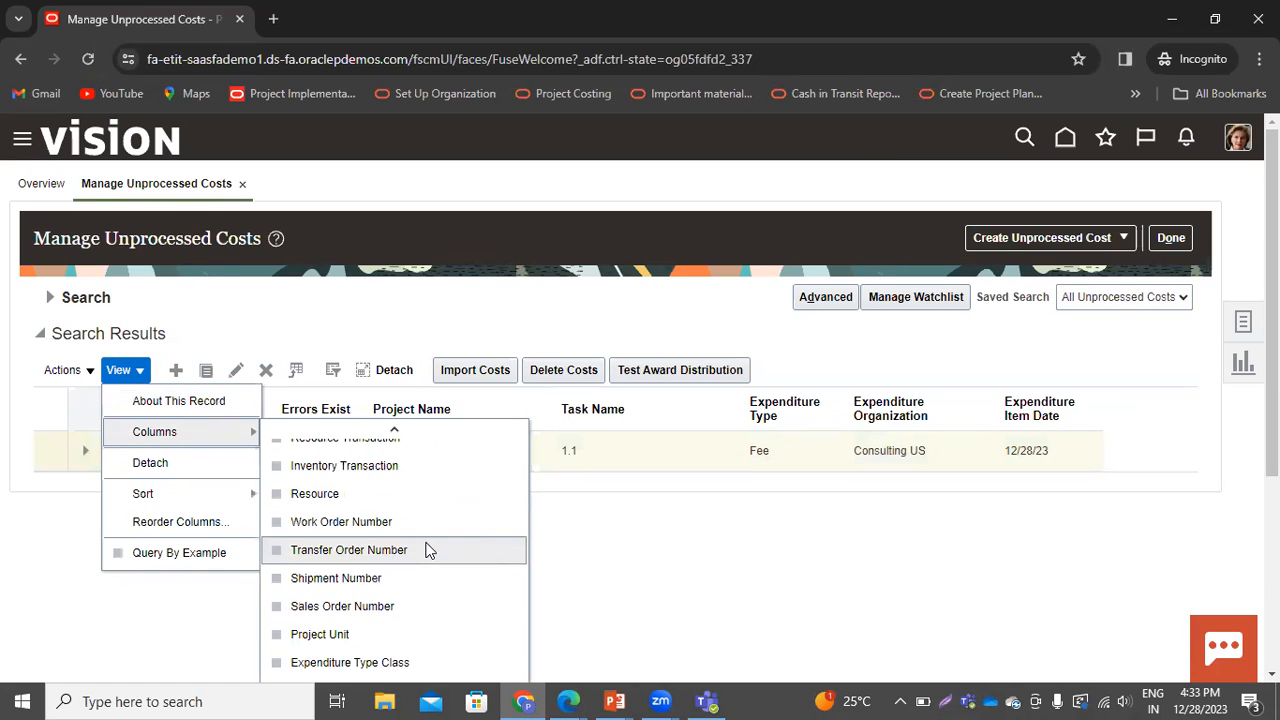
scroll(424, 568, down, 3)
scroll(422, 572, down, 10)
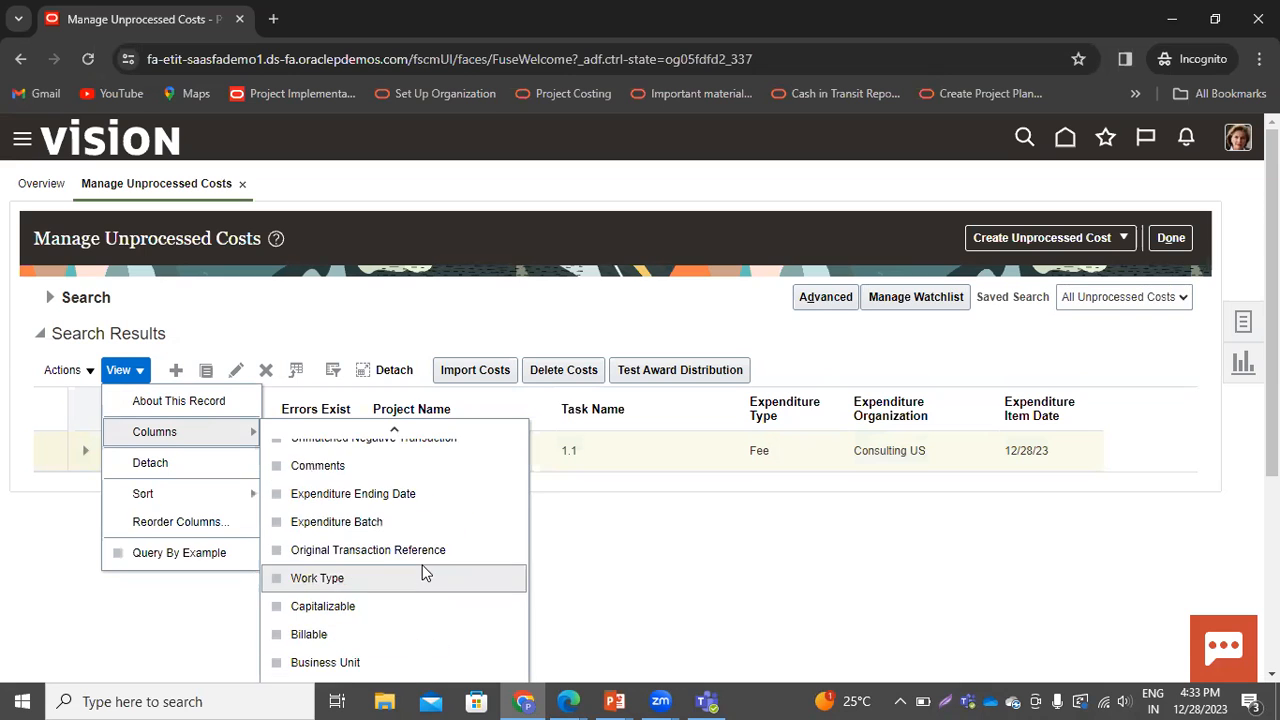
scroll(422, 572, down, 5)
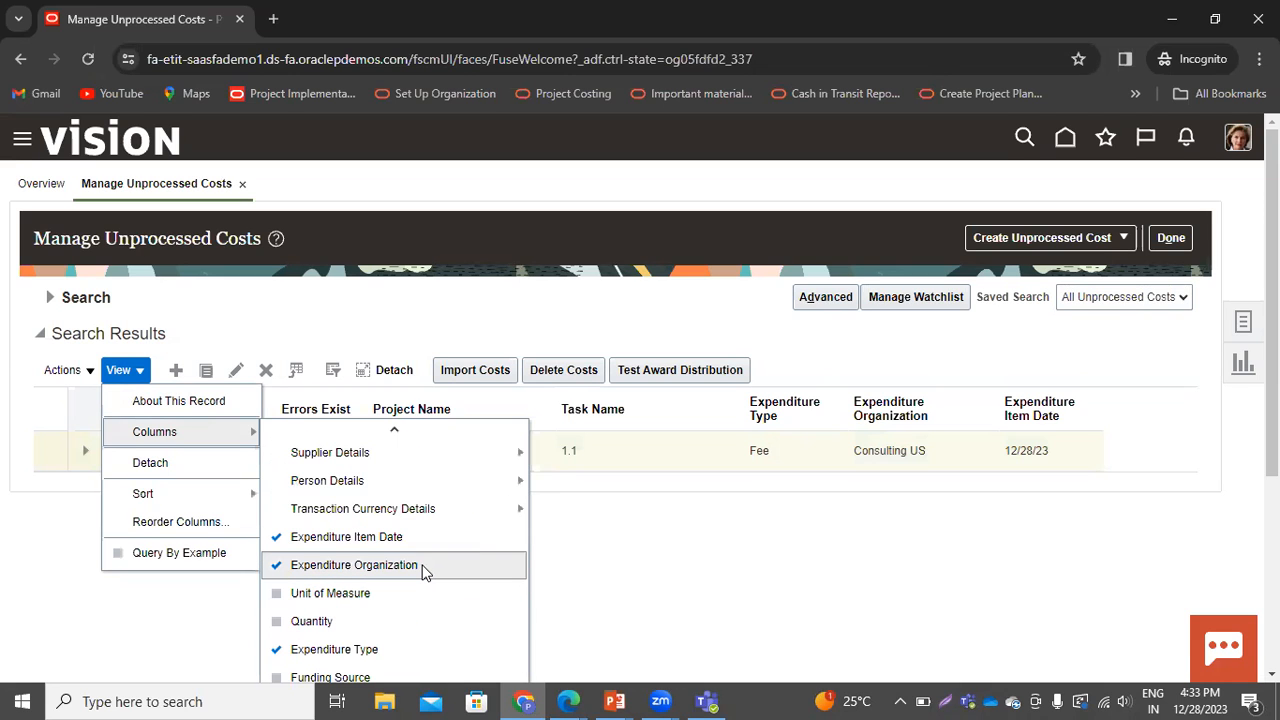
scroll(727, 609, down, 3)
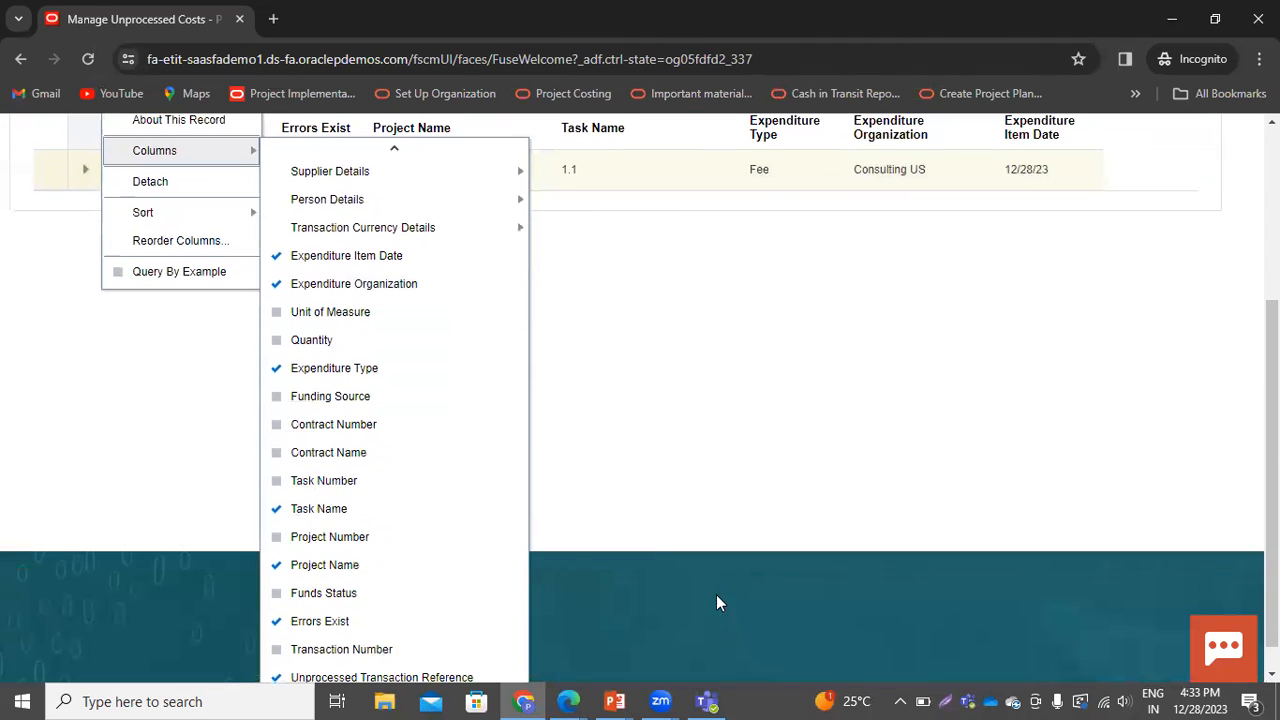
click(684, 520)
scroll(690, 505, up, 3)
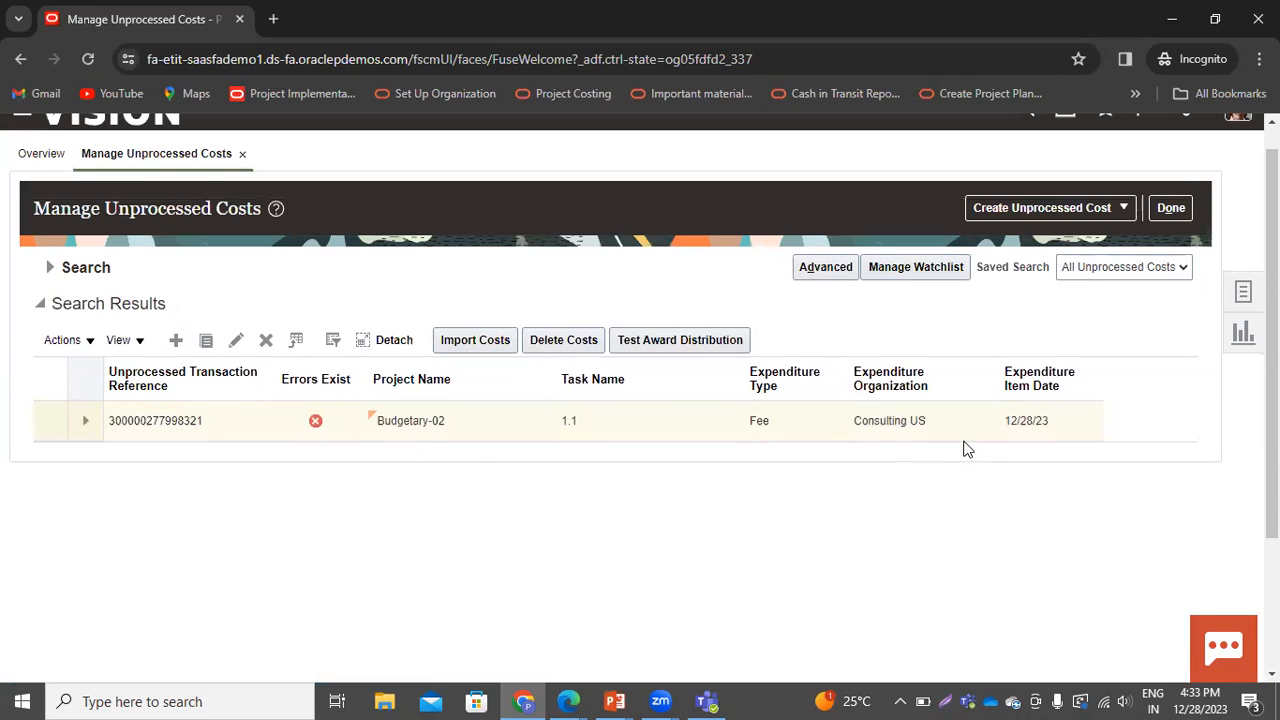
click(130, 342)
mouse_move(155, 405)
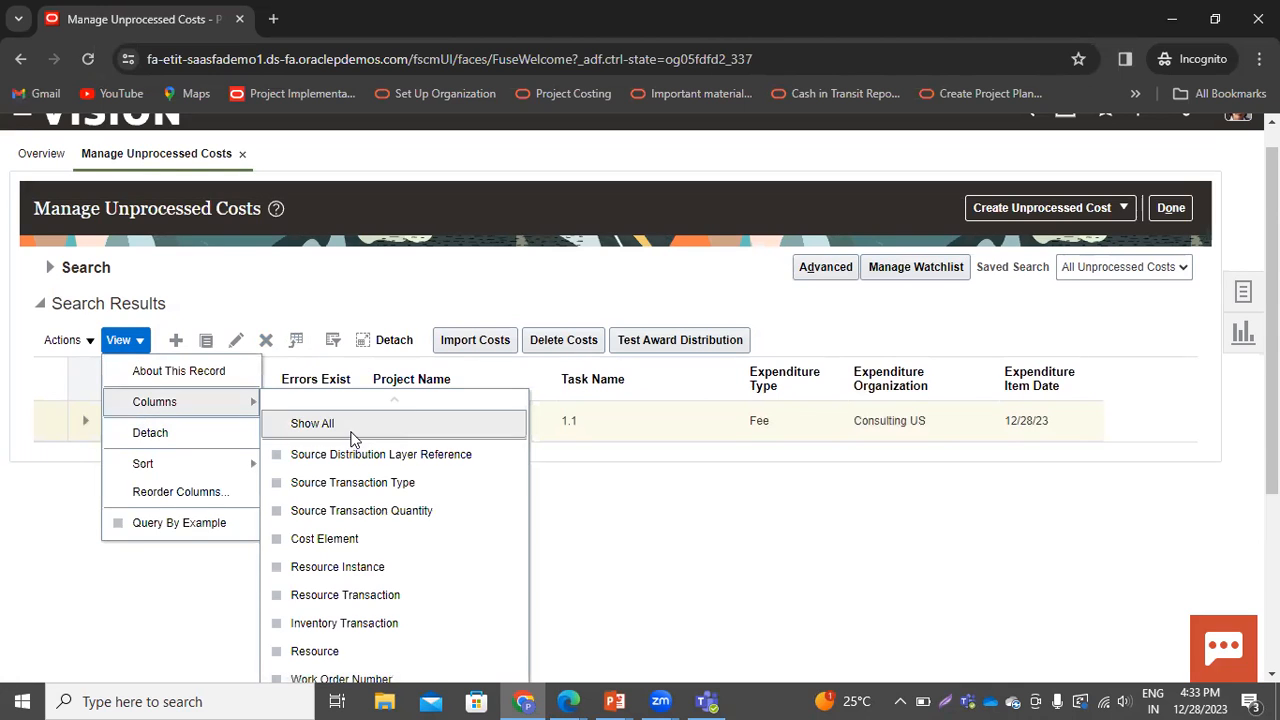
click(312, 424)
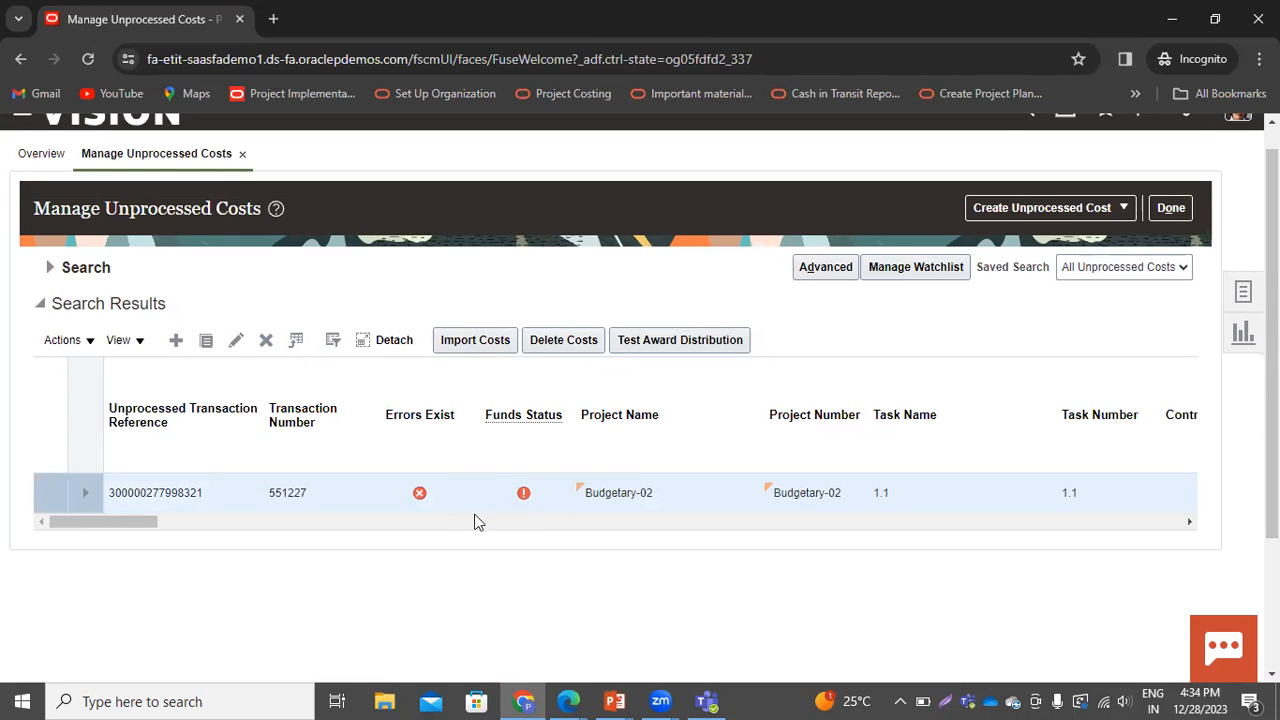
Open the transaction's funds status details to examine the control budget and budget manager, then close them
click(524, 494)
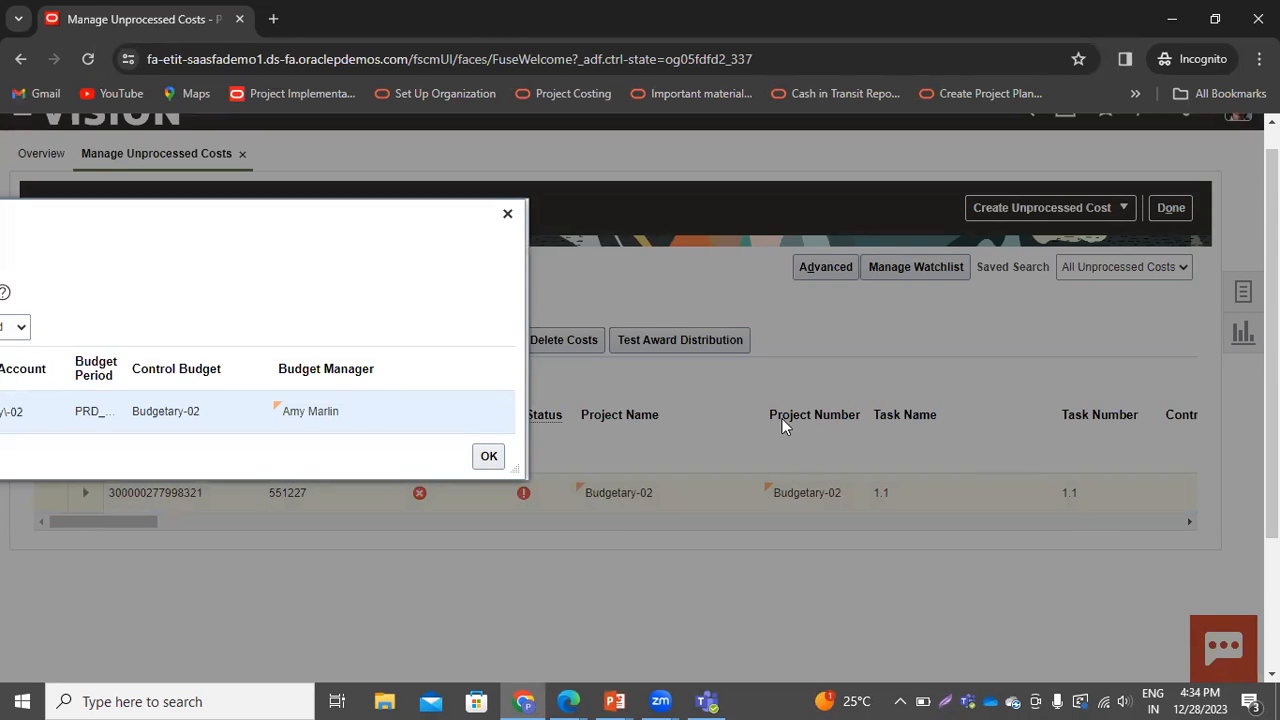
scroll(411, 371, down, 2)
scroll(240, 448, up, 2)
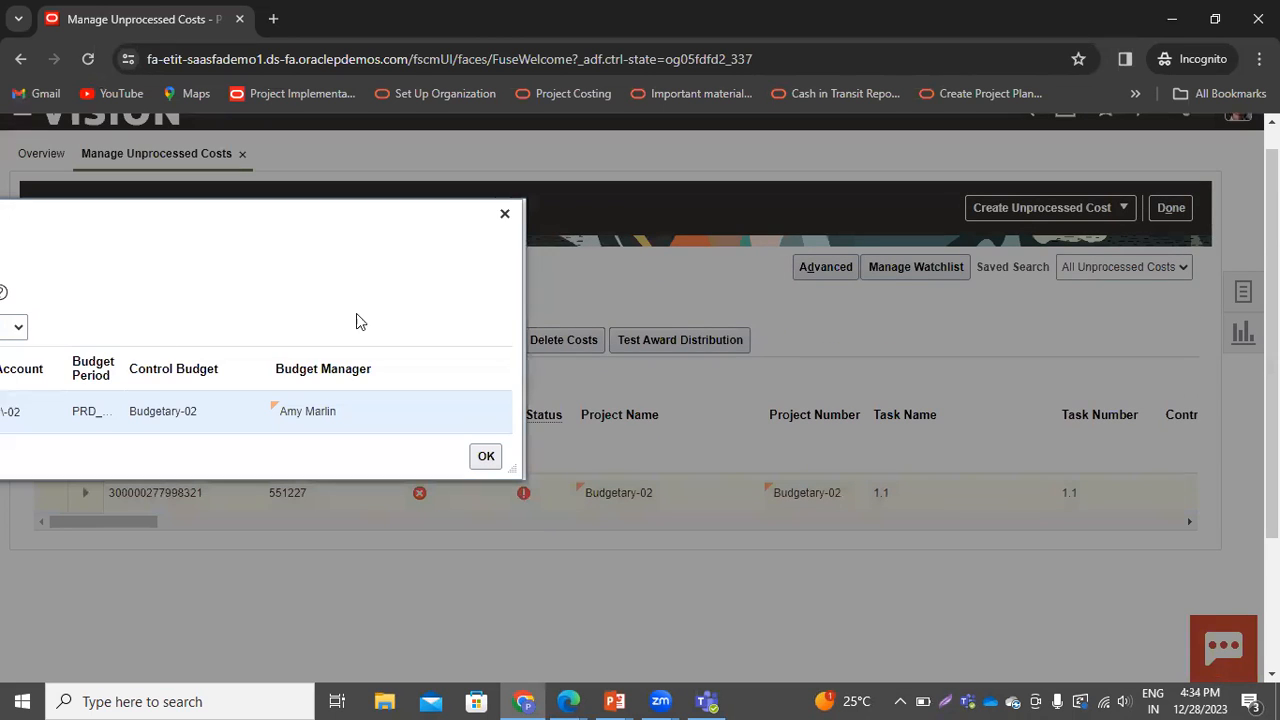
scroll(800, 560, down, 2)
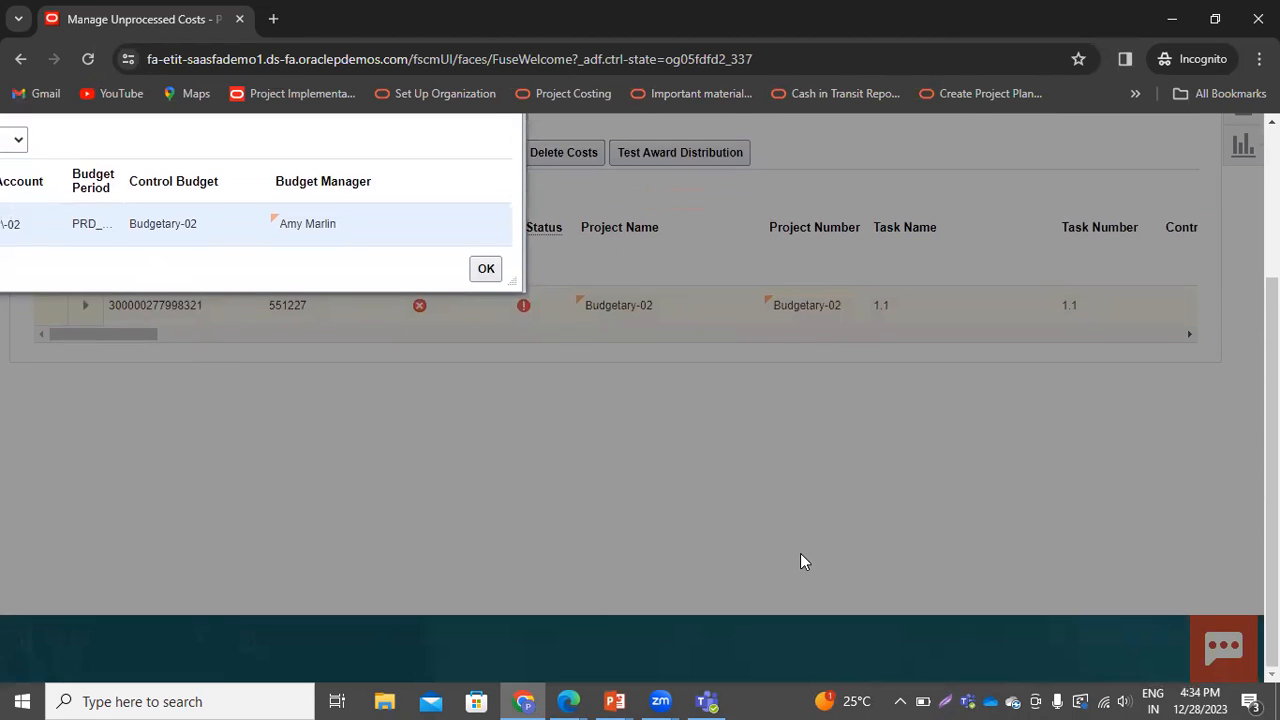
scroll(825, 565, up, 3)
scroll(802, 570, down, 2)
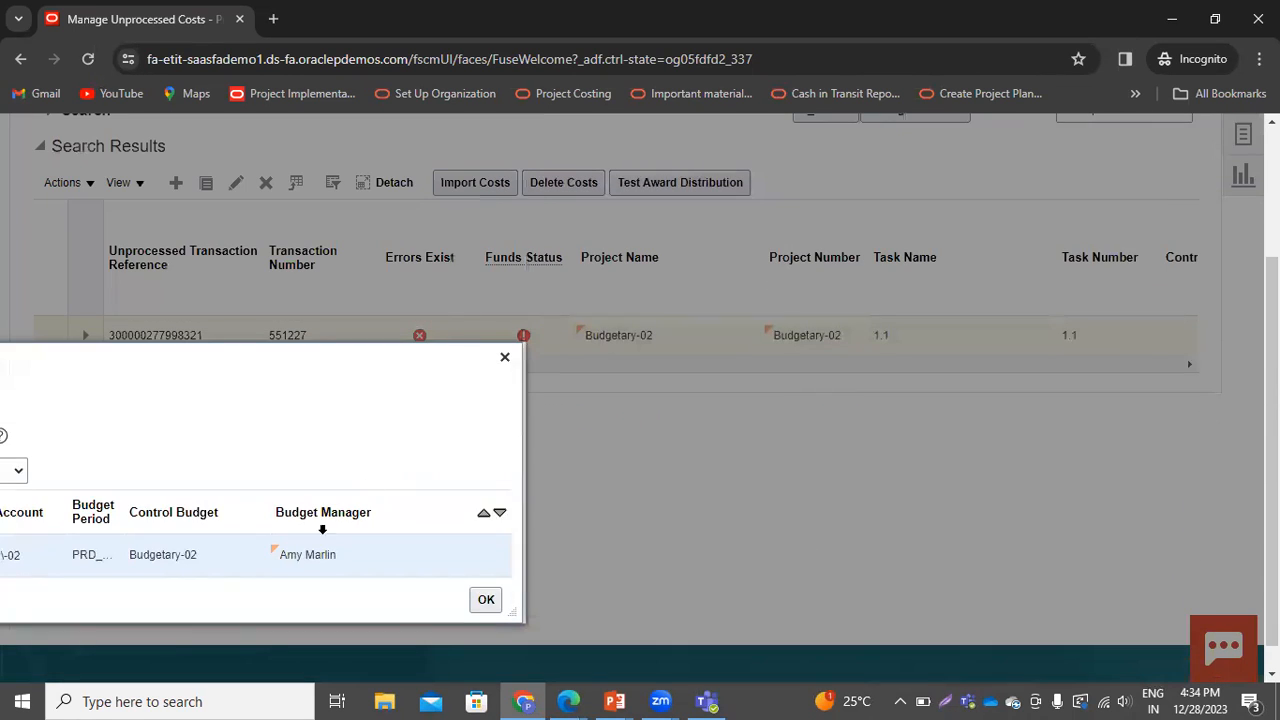
click(505, 358)
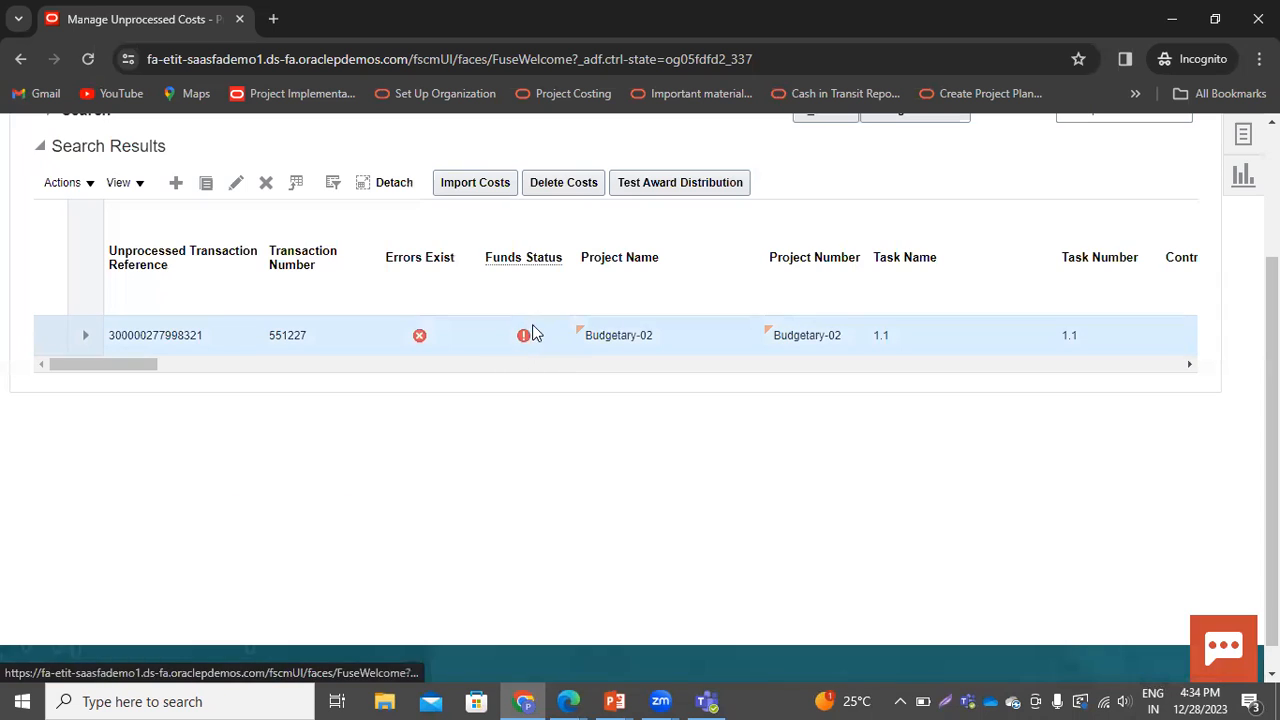
click(524, 338)
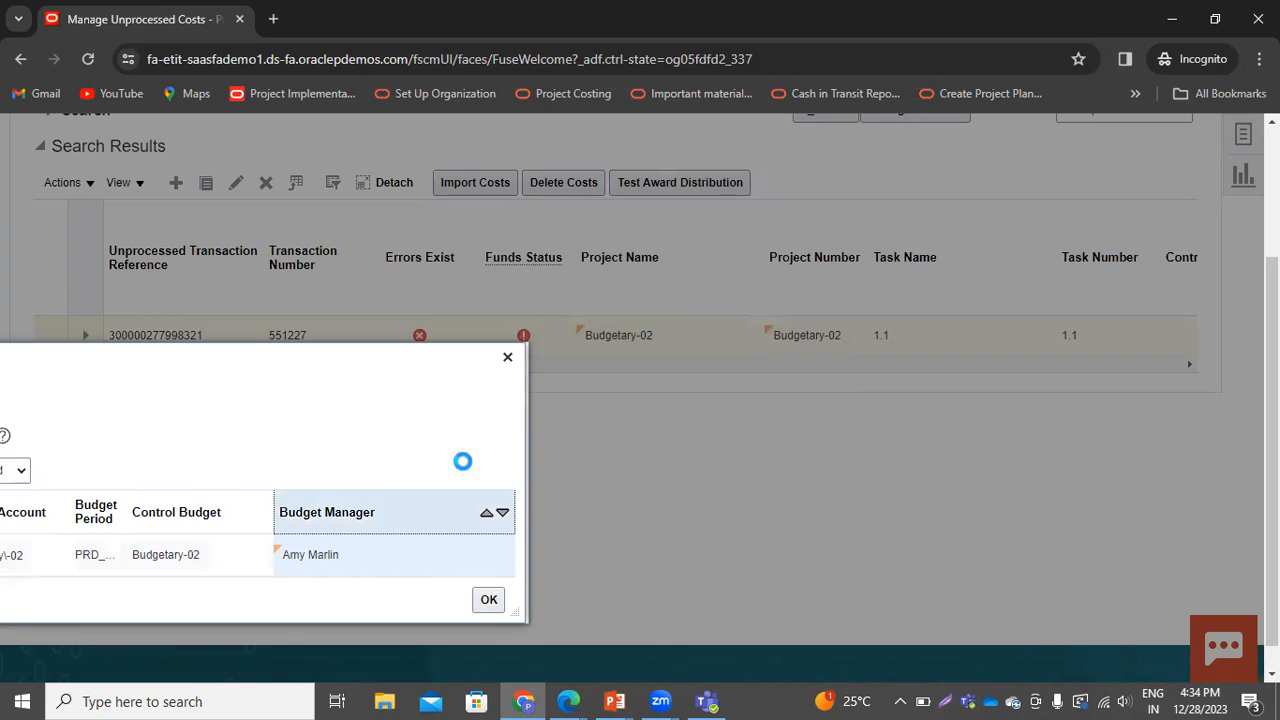
click(507, 358)
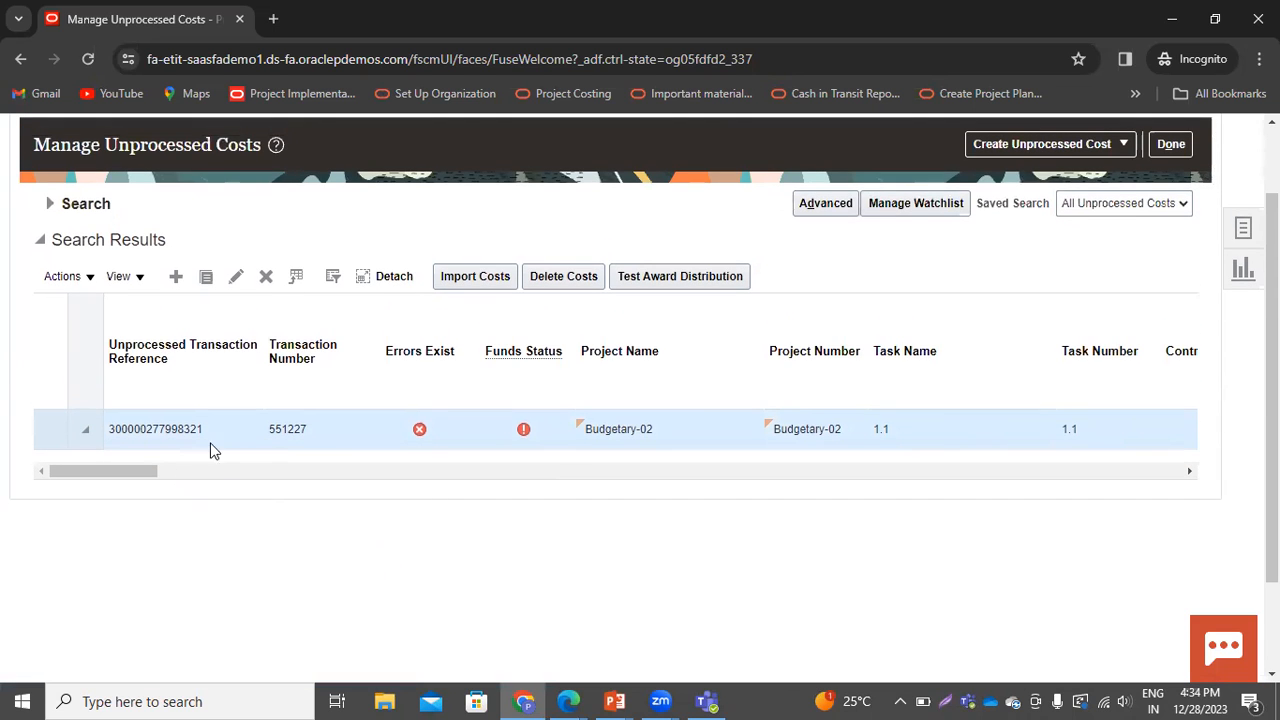
Scroll across the transaction row to examine the remaining columns such as error stage and transaction status
click(85, 430)
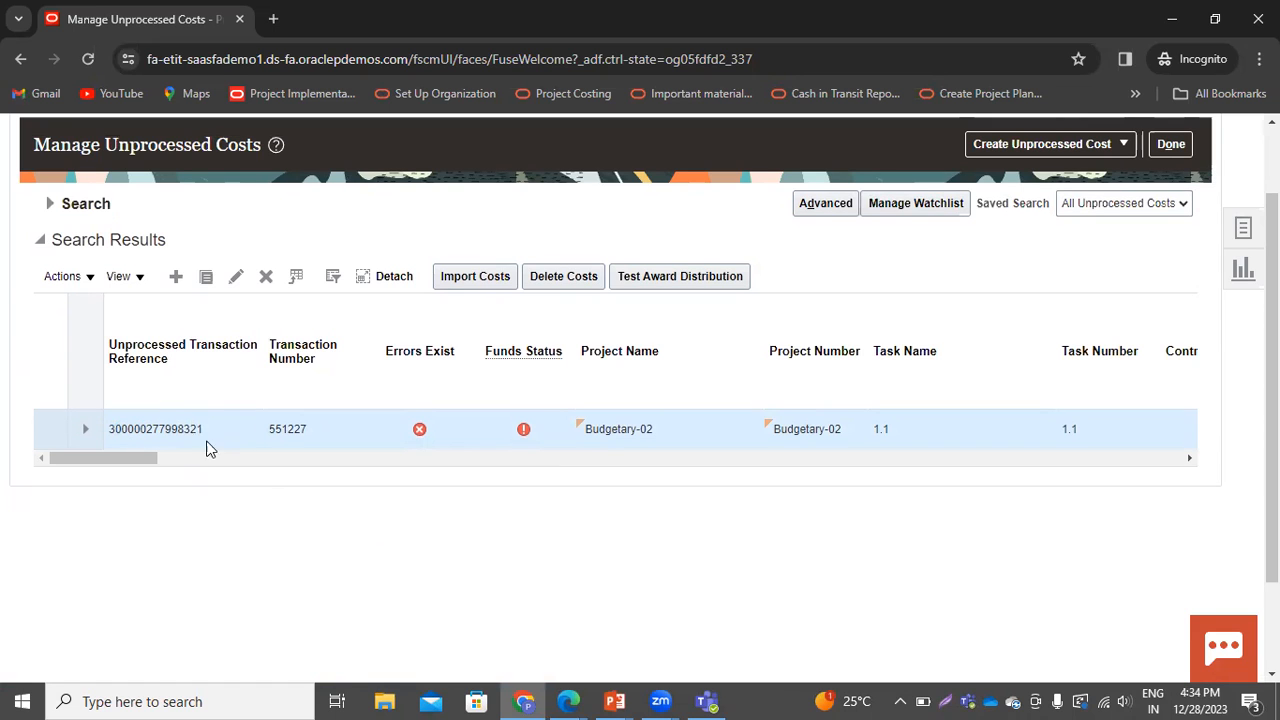
drag(140, 462, 991, 589)
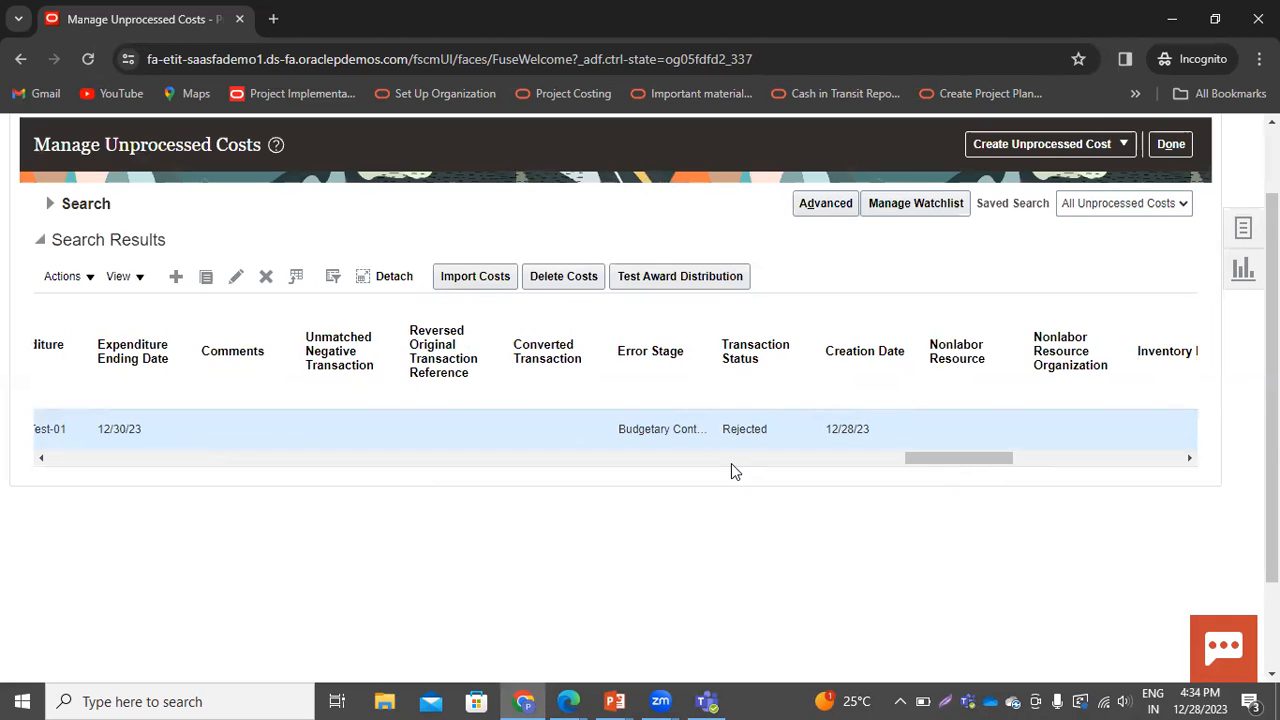
drag(934, 460, 1211, 514)
drag(640, 508, 4, 532)
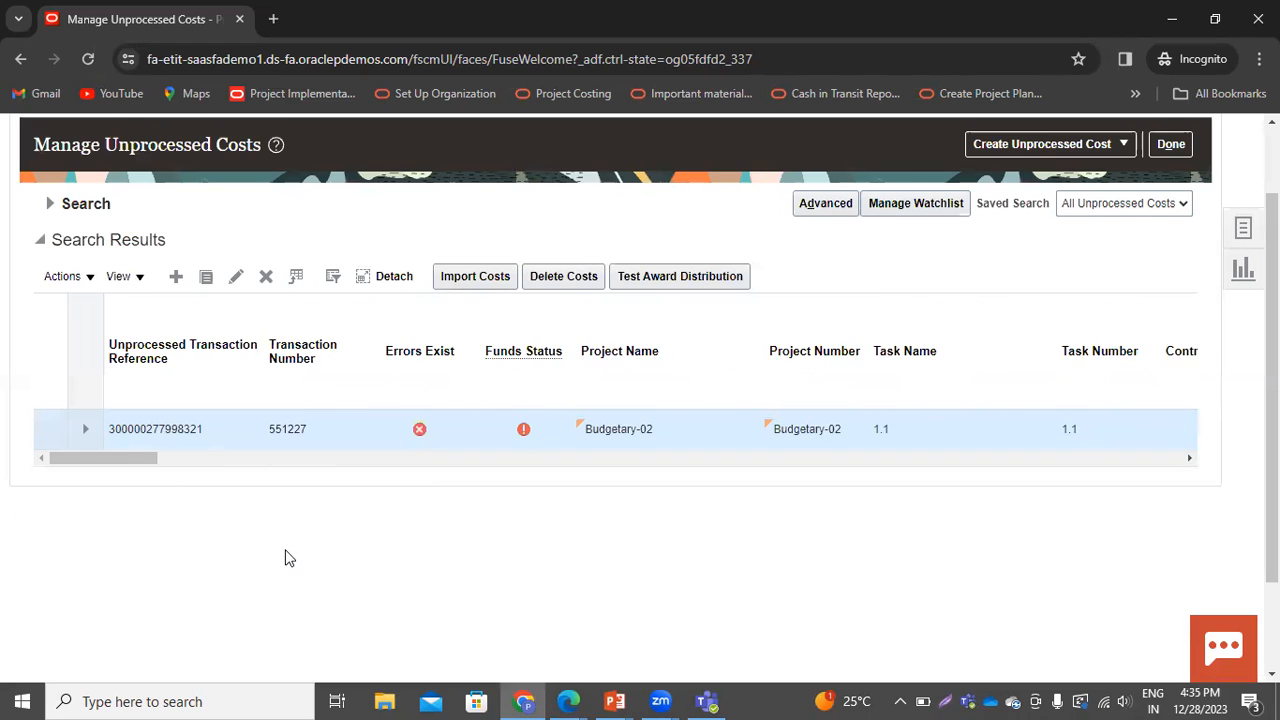
Reopen the transaction's funds reservation details, widen its columns to examine the failed status and requested amount, then close it
scroll(290, 560, up, 1)
click(524, 525)
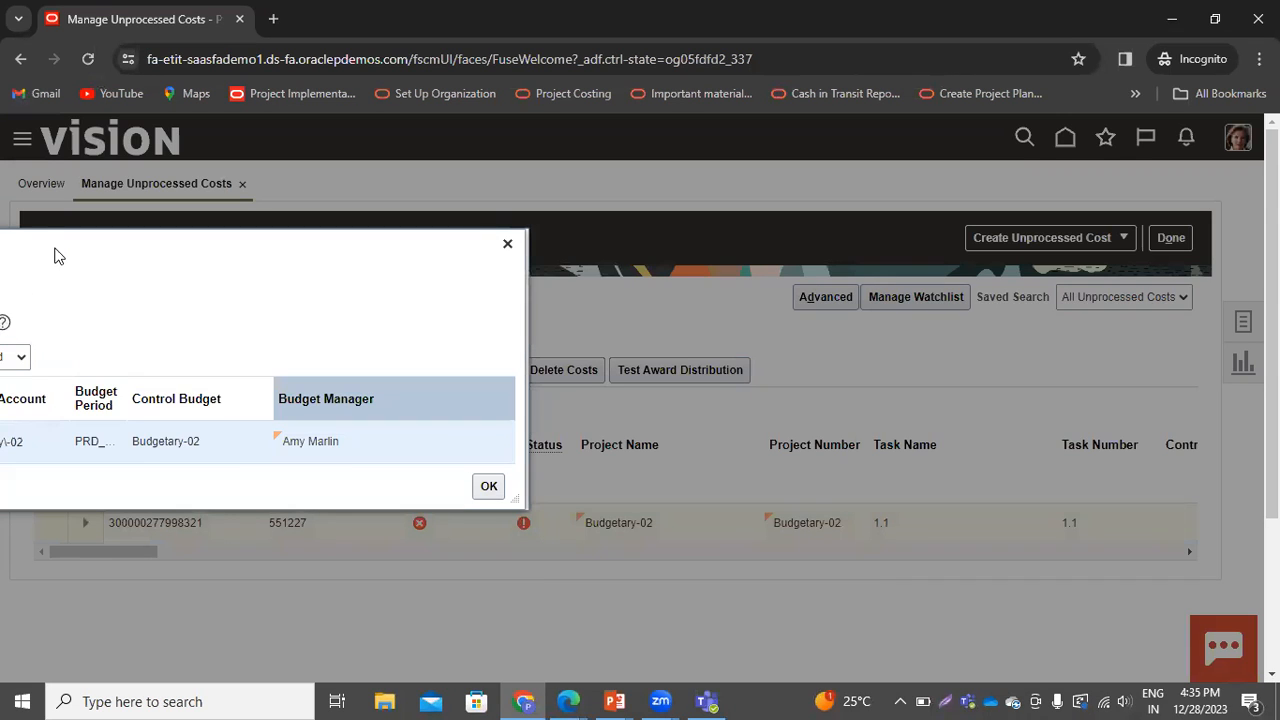
drag(57, 240, 503, 200)
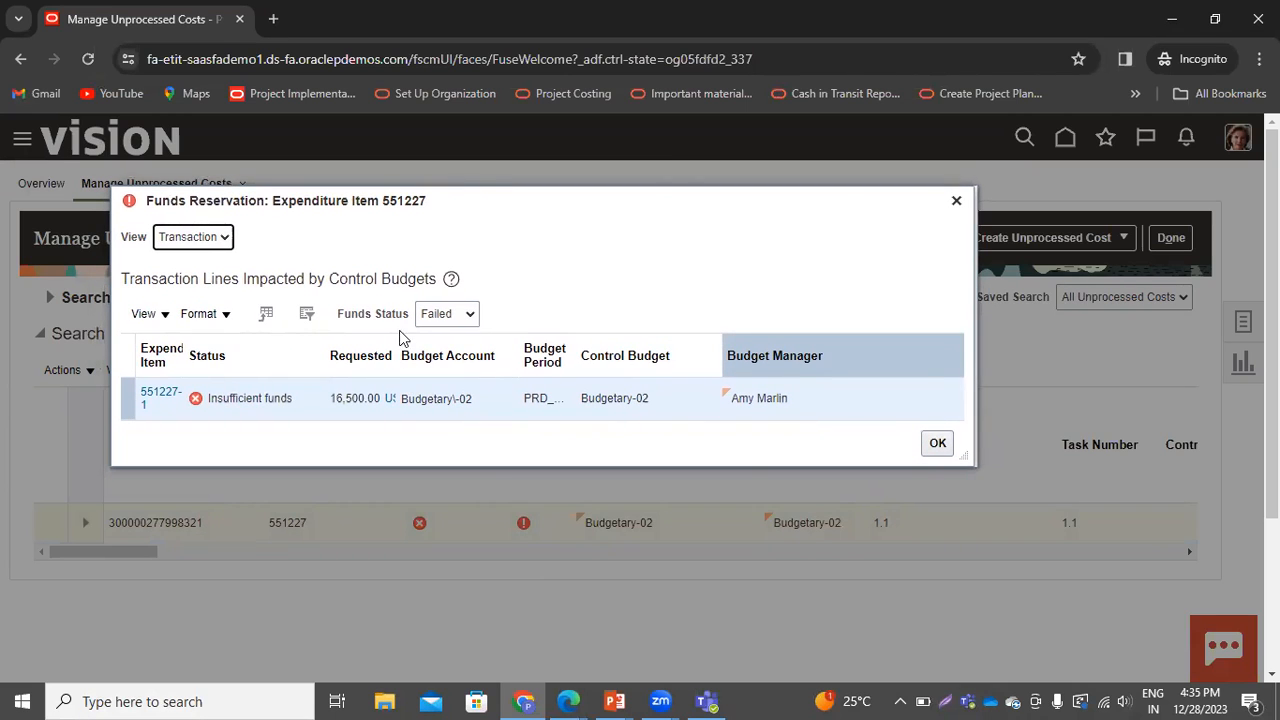
drag(400, 361, 479, 360)
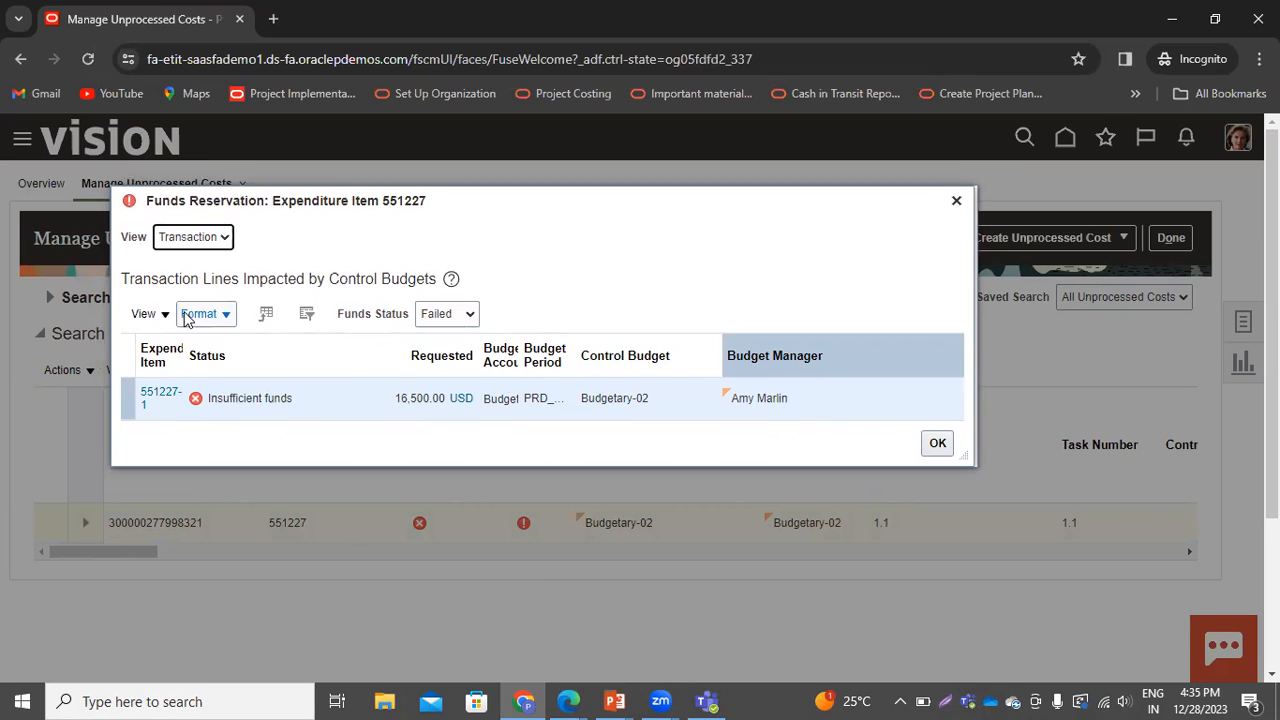
drag(184, 350, 240, 358)
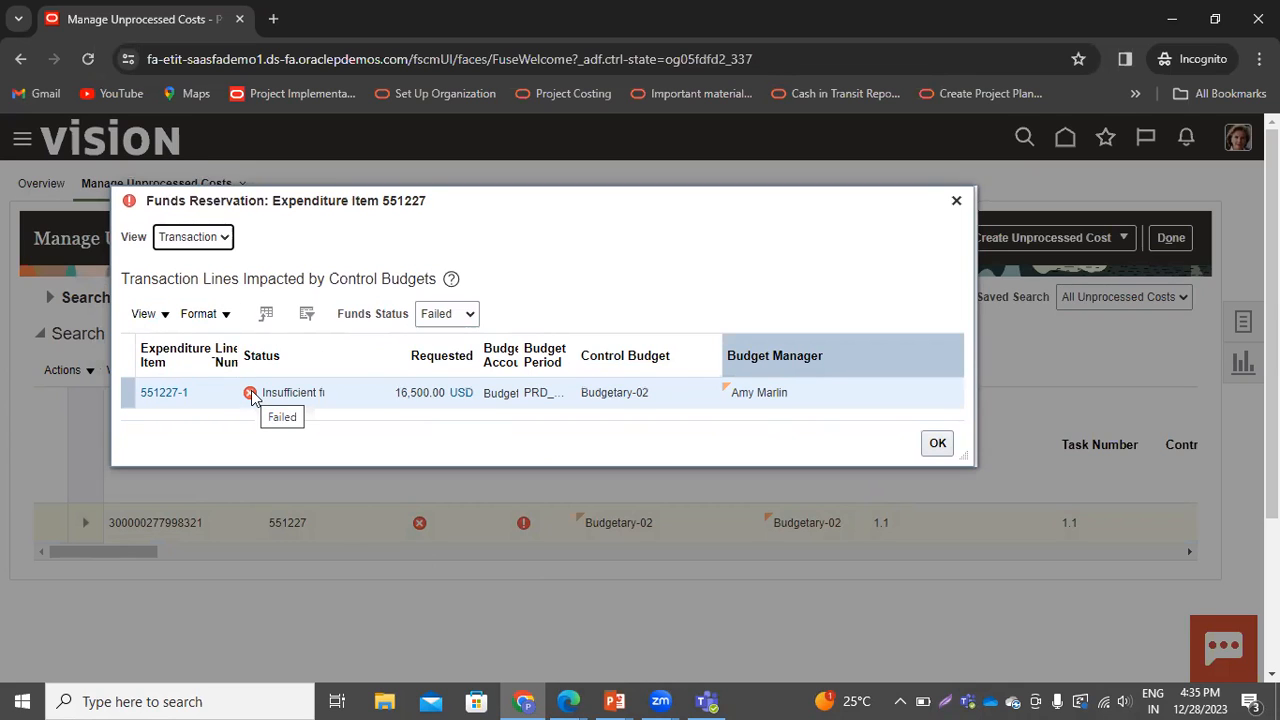
mouse_move(297, 392)
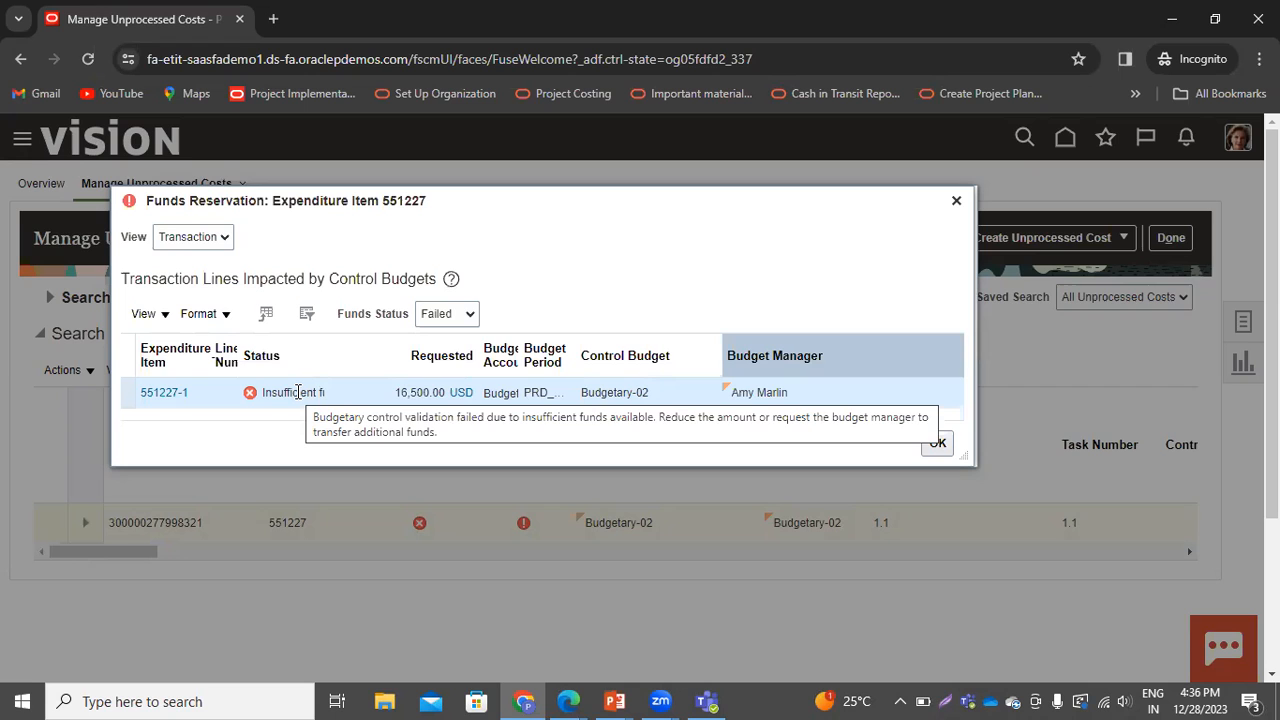
click(956, 200)
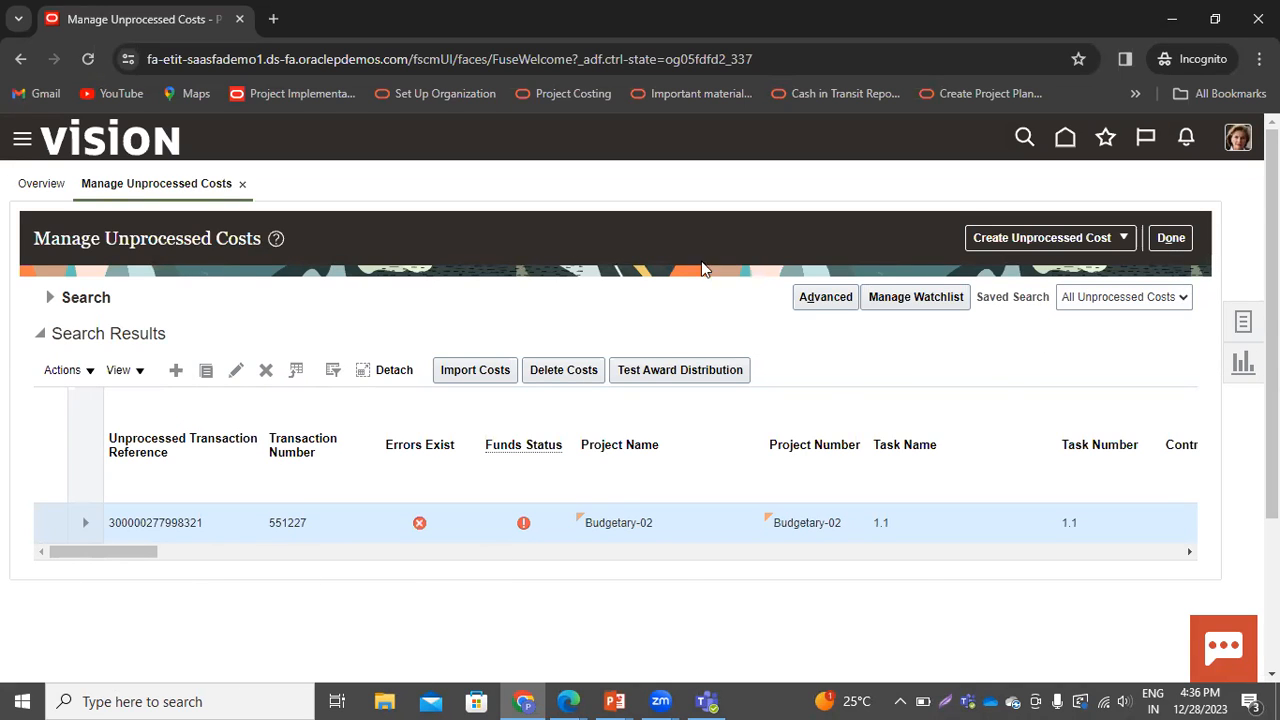
Open the current working budget Version 2 of project Budgetary-02 for editing
click(1170, 237)
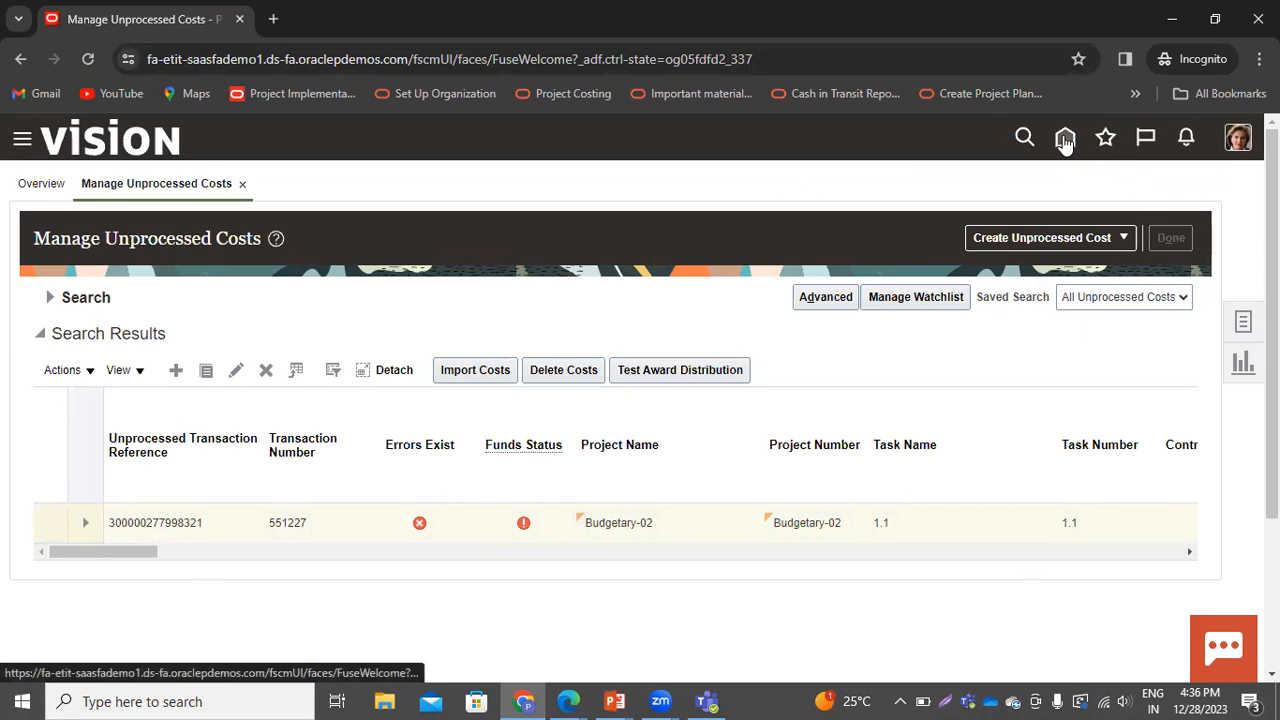
click(1065, 145)
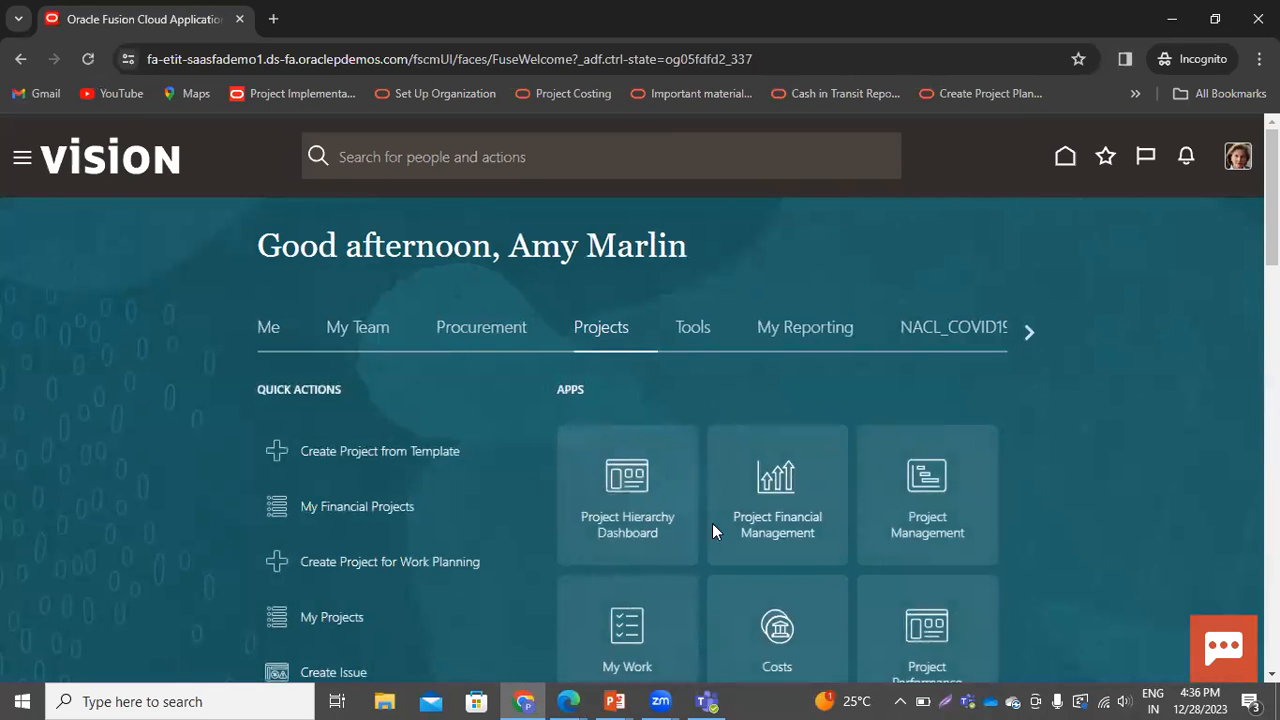
click(784, 518)
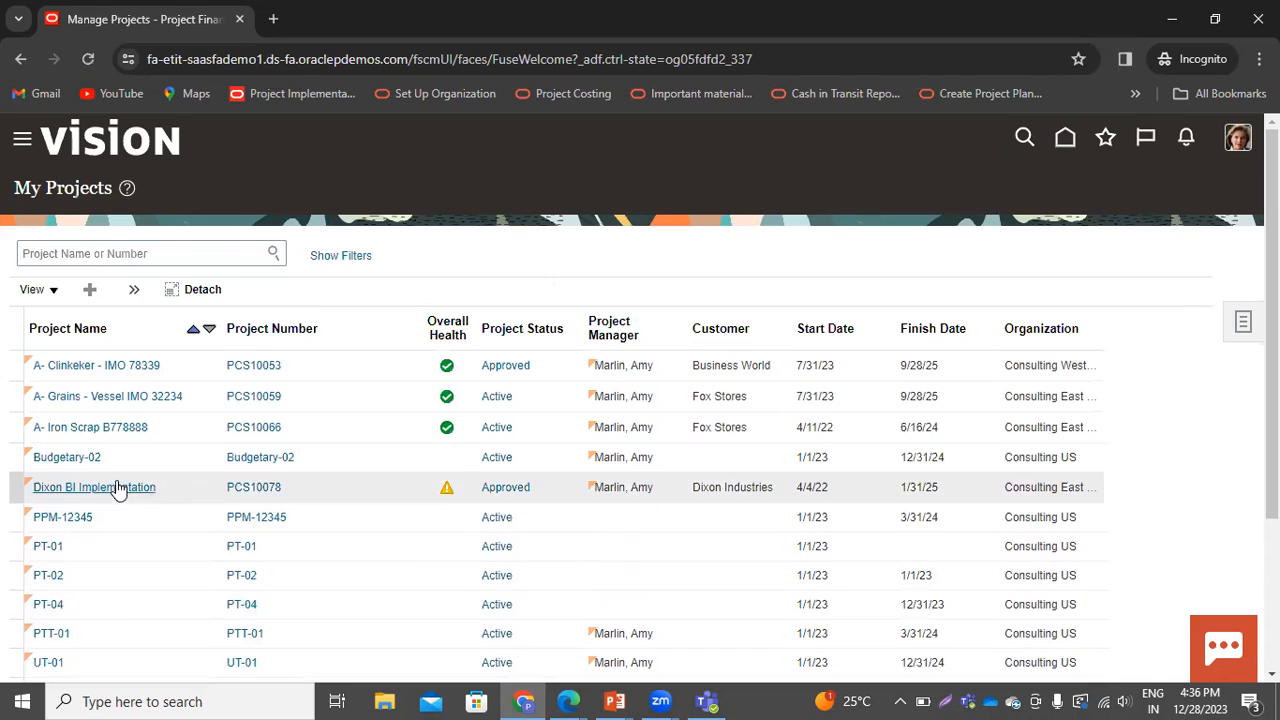
click(89, 464)
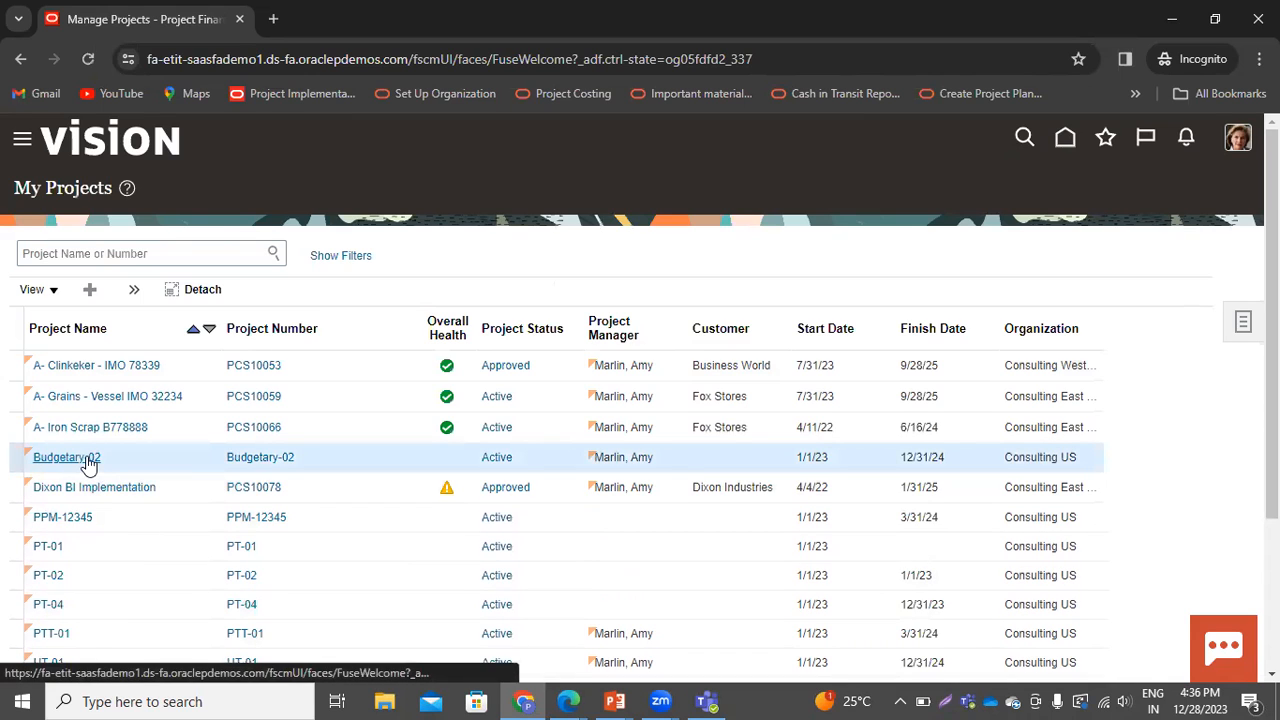
click(89, 464)
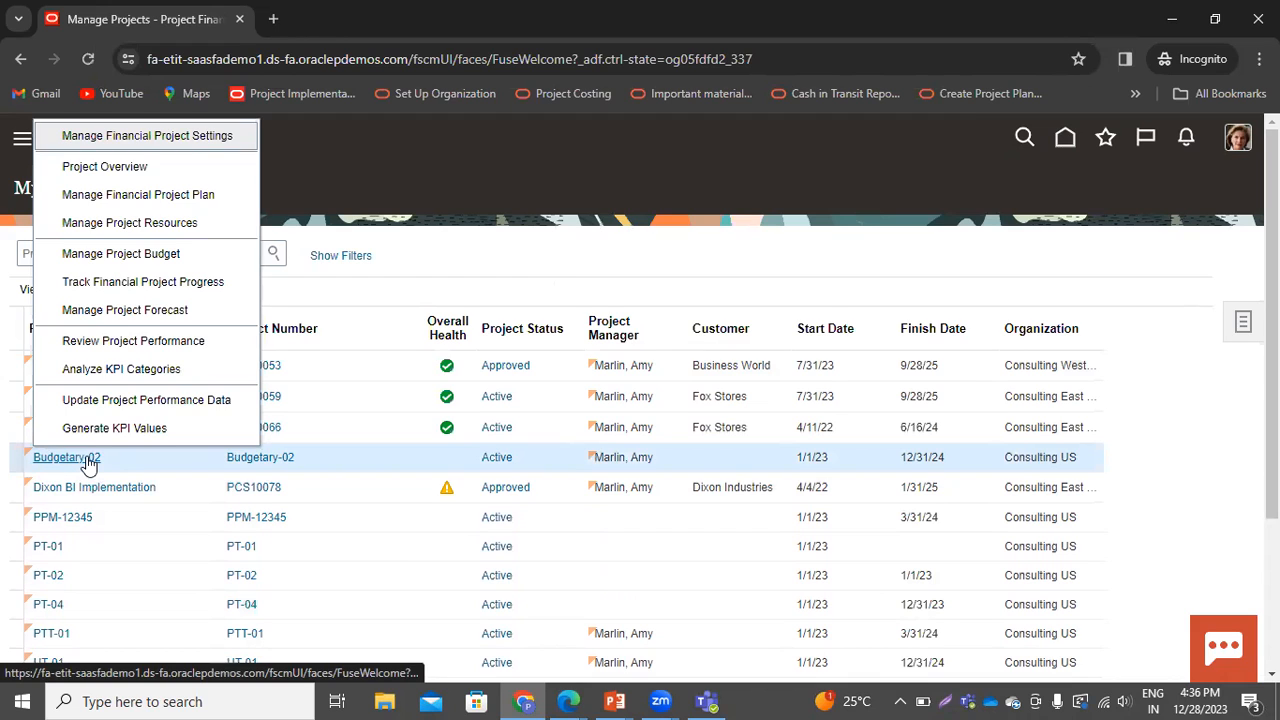
click(163, 256)
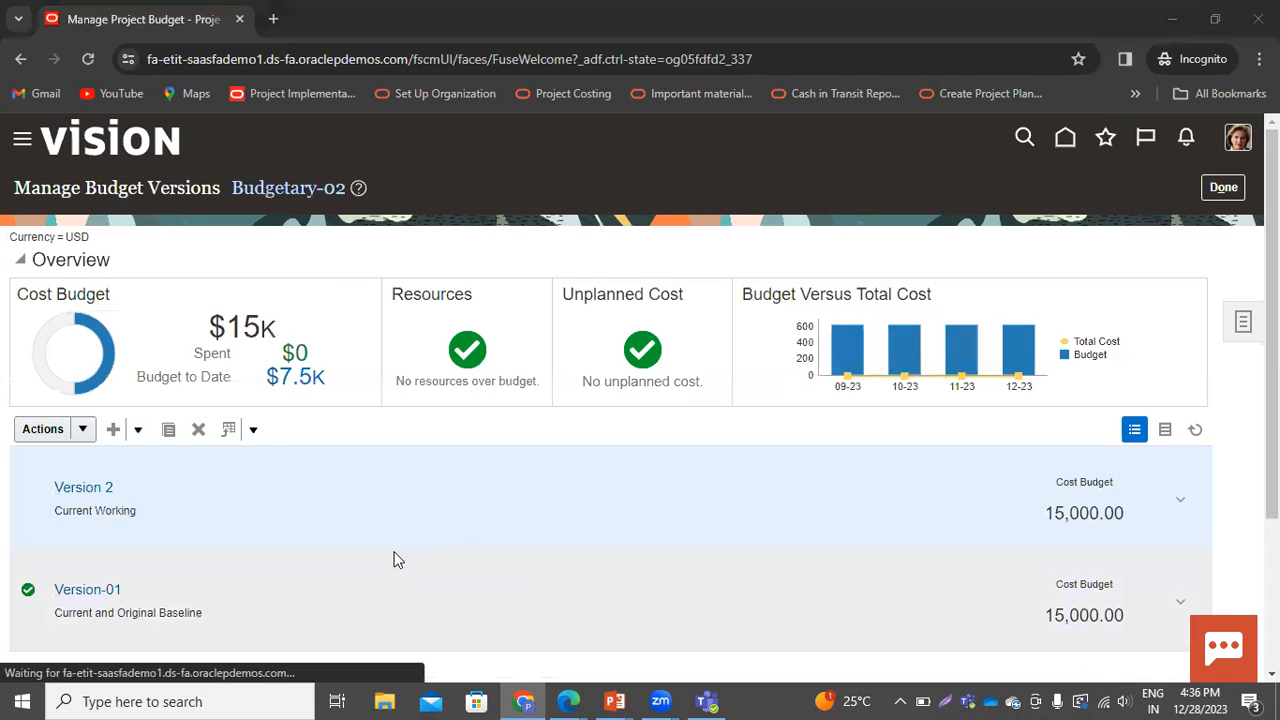
click(84, 487)
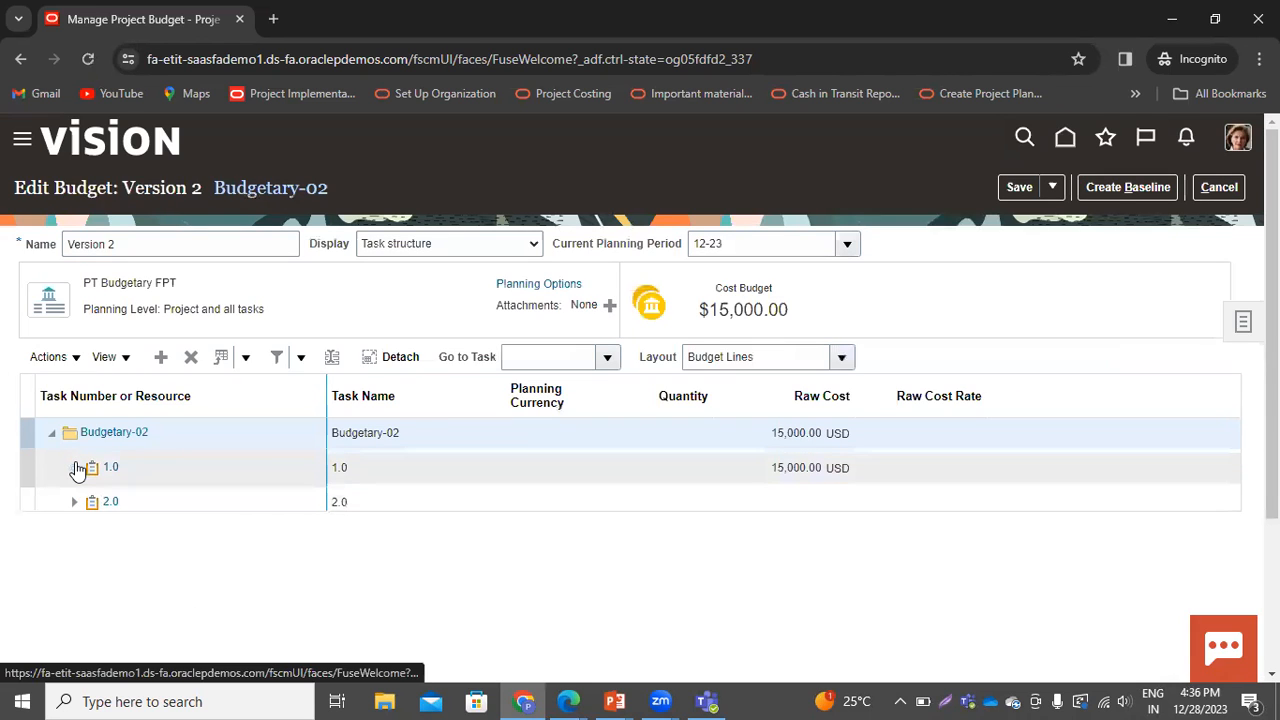
Set the Financial Resources raw cost under task 1.1 to 16,500 and save the budget
click(77, 469)
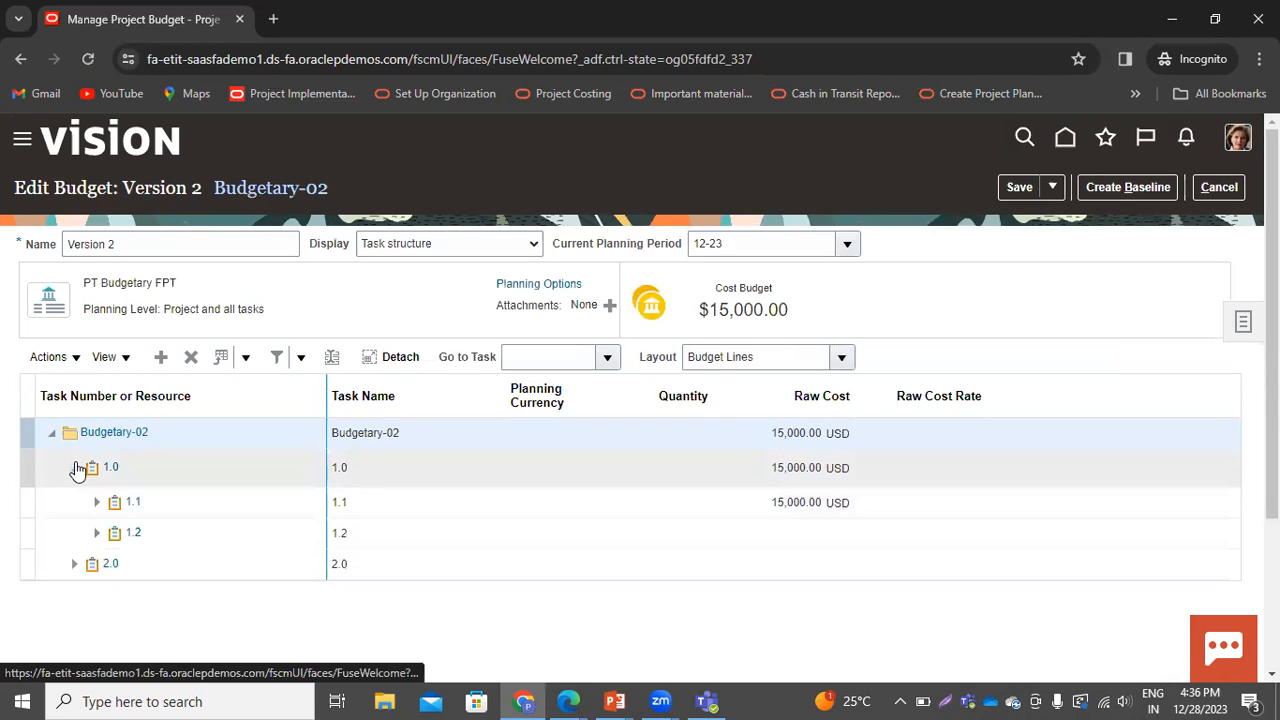
click(96, 510)
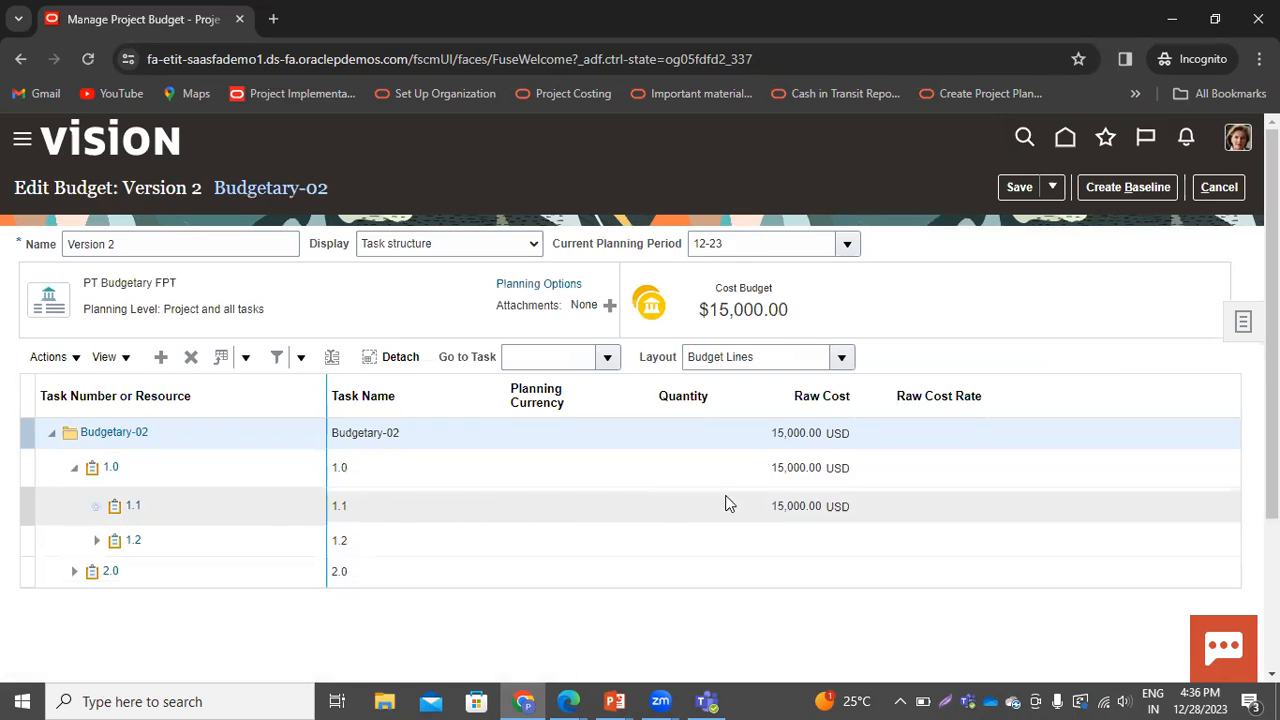
click(804, 505)
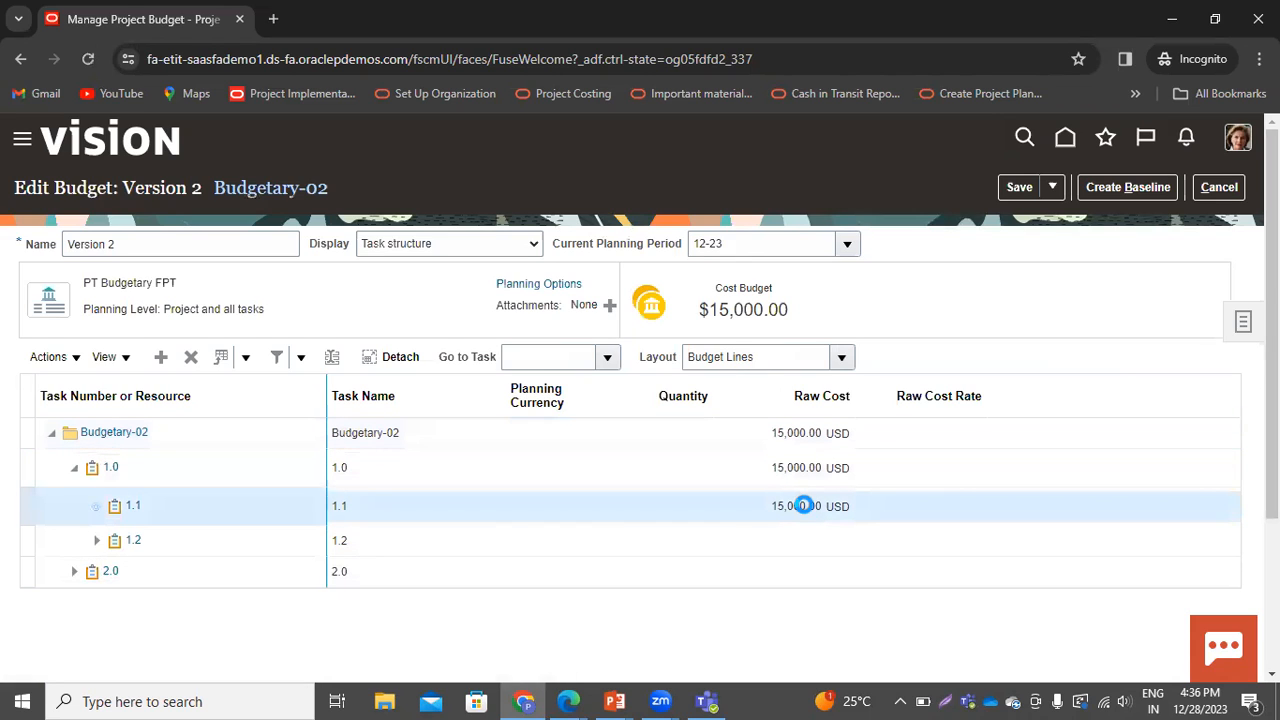
click(519, 520)
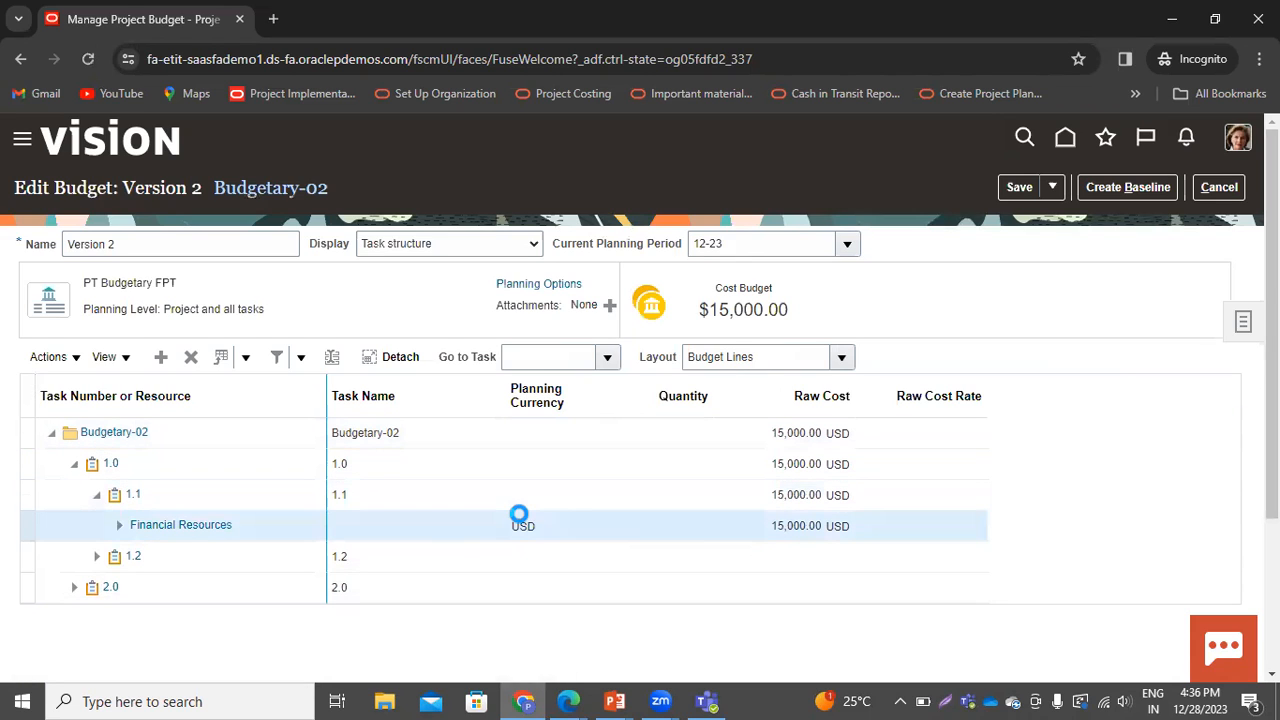
click(757, 532)
text(16,500)
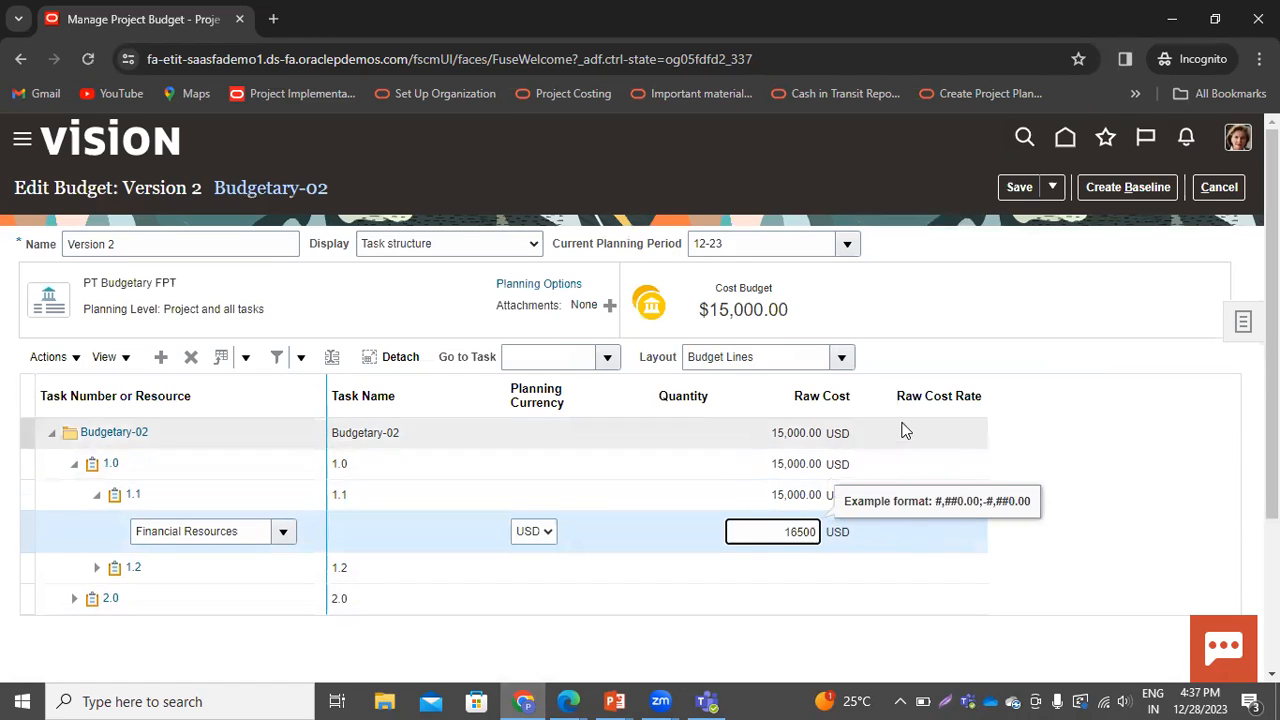
click(984, 313)
click(1018, 187)
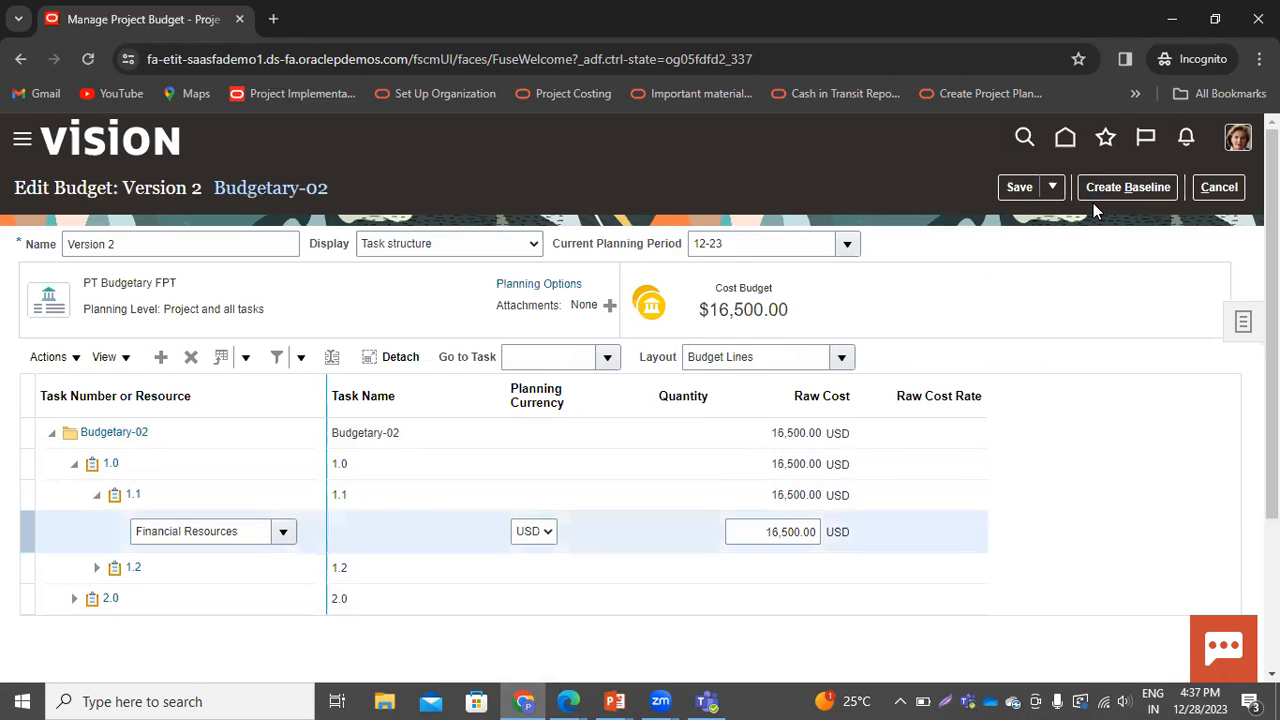
Create a baseline for budget Version 2, accepting the control budget changes, and leave the budget versions page
click(1125, 187)
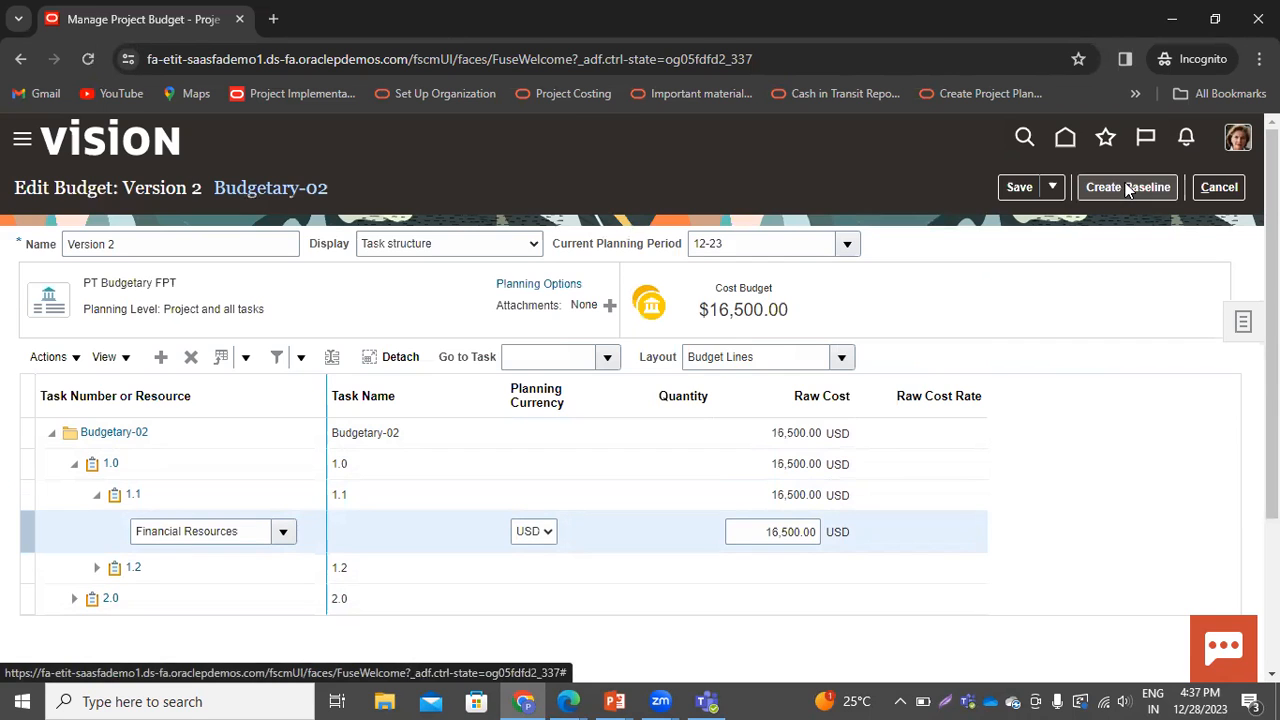
scroll(840, 308, down, 3)
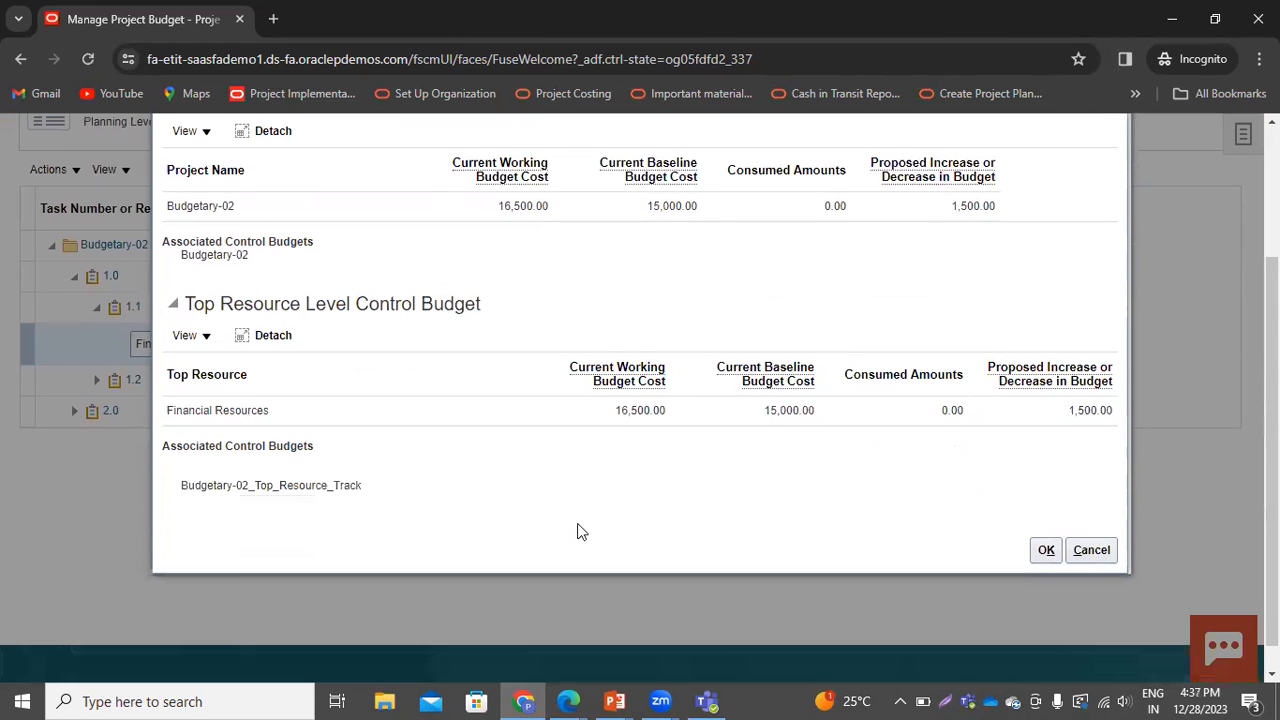
click(1046, 550)
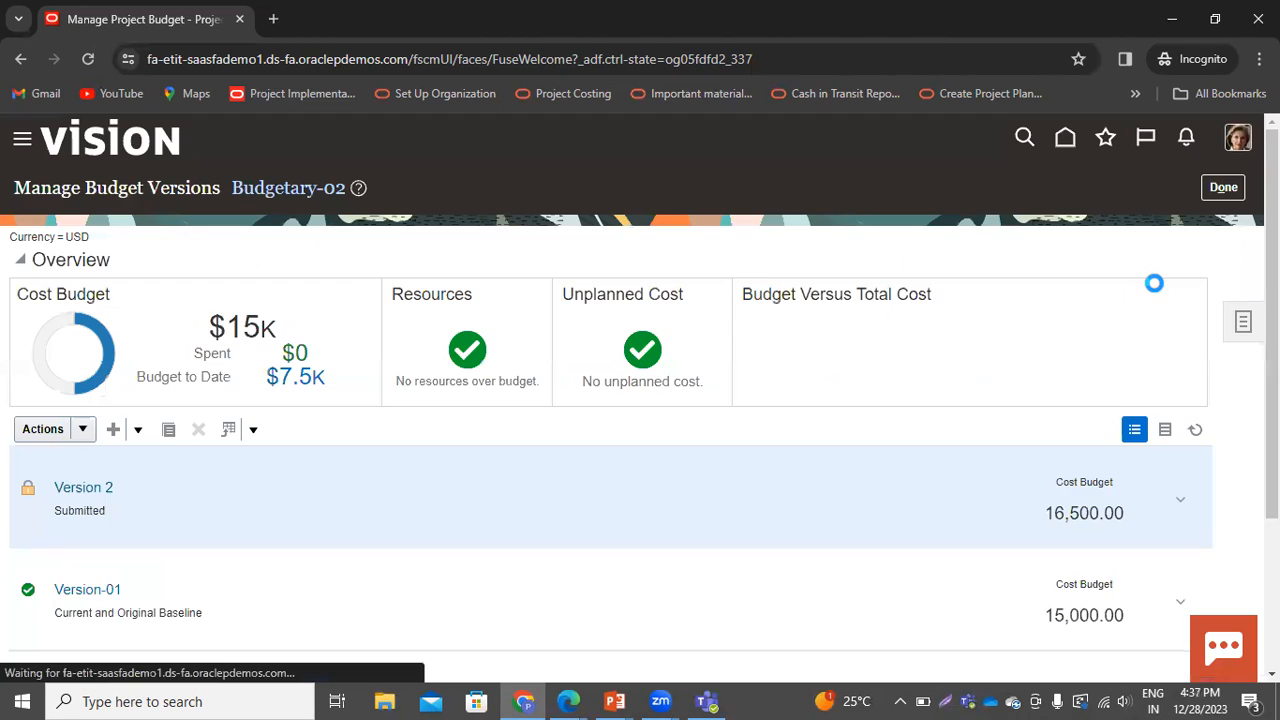
scroll(1246, 247, down, 3)
scroll(1245, 231, up, 3)
click(1222, 187)
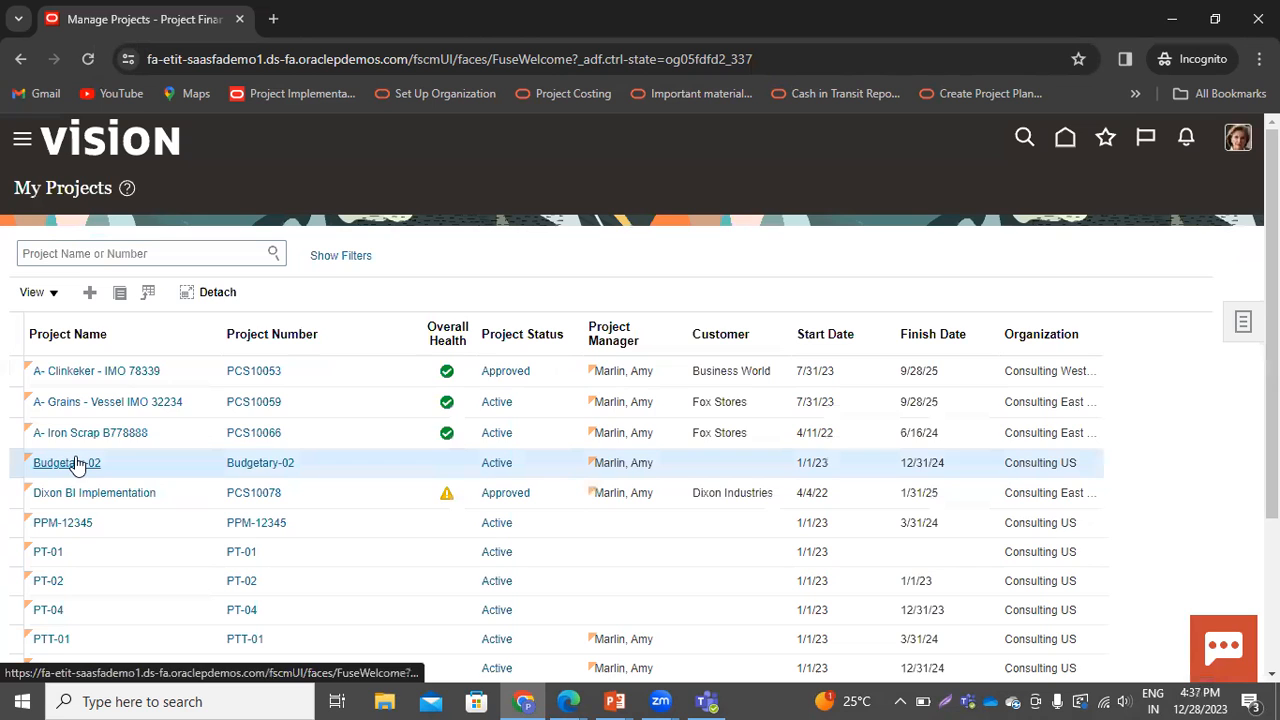
Reopen the Budgetary-02 budget versions and refresh them to check the new baseline
click(236, 464)
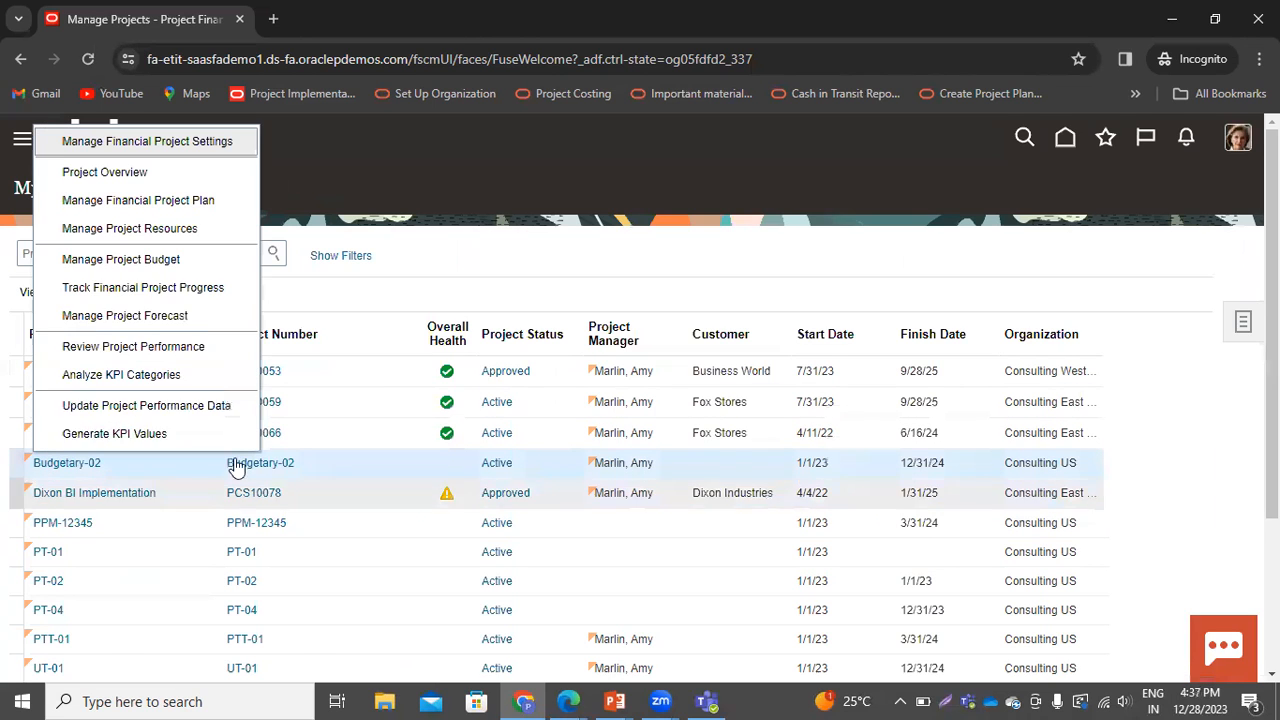
click(113, 262)
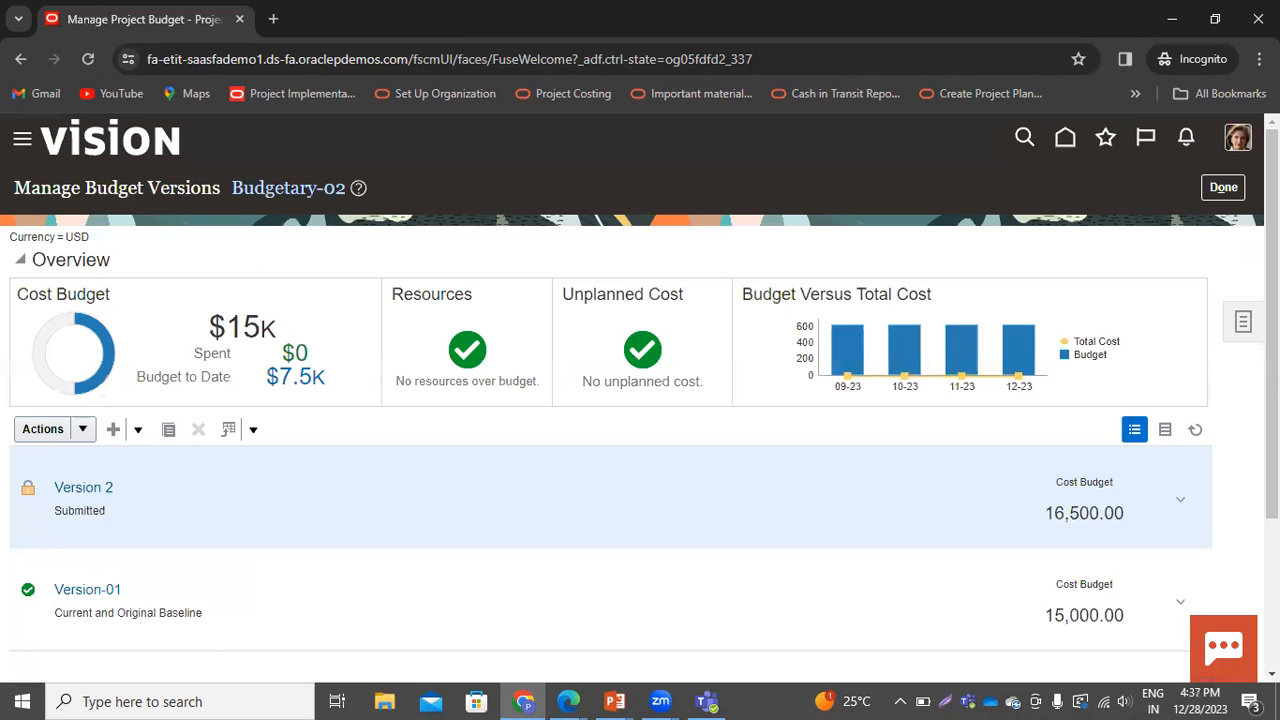
scroll(1142, 418, down, 1)
click(1195, 336)
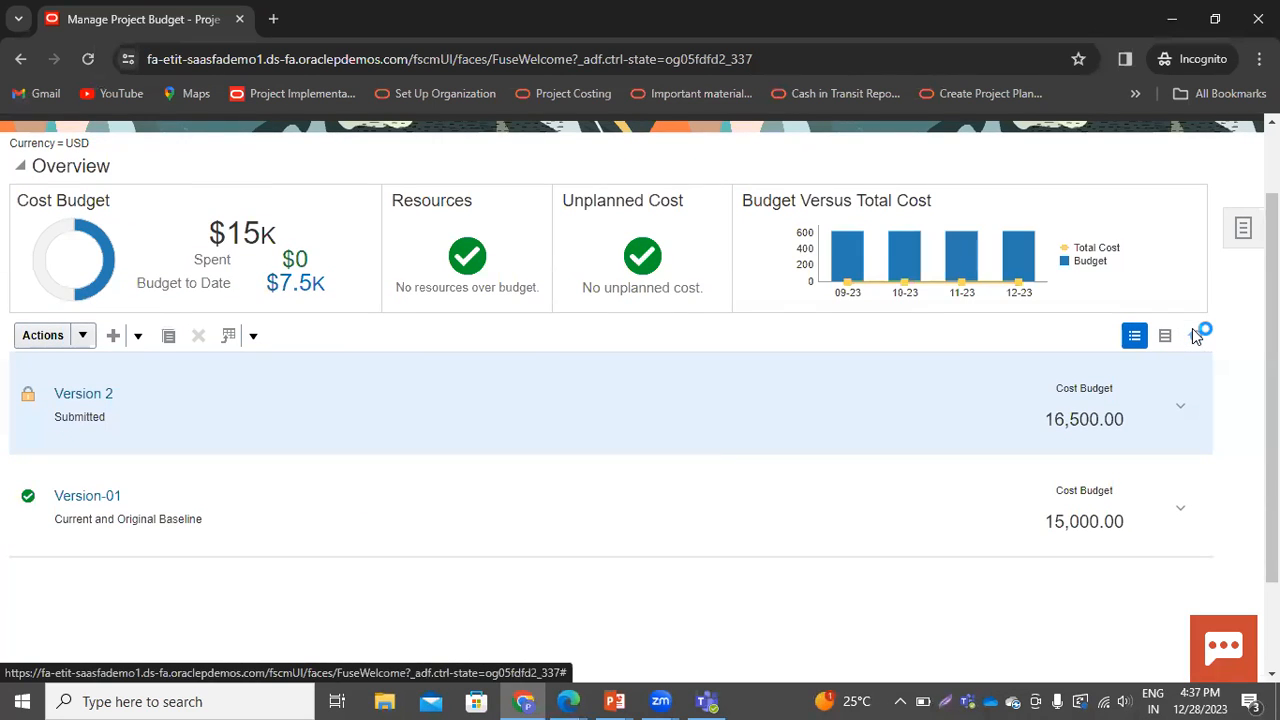
click(1196, 337)
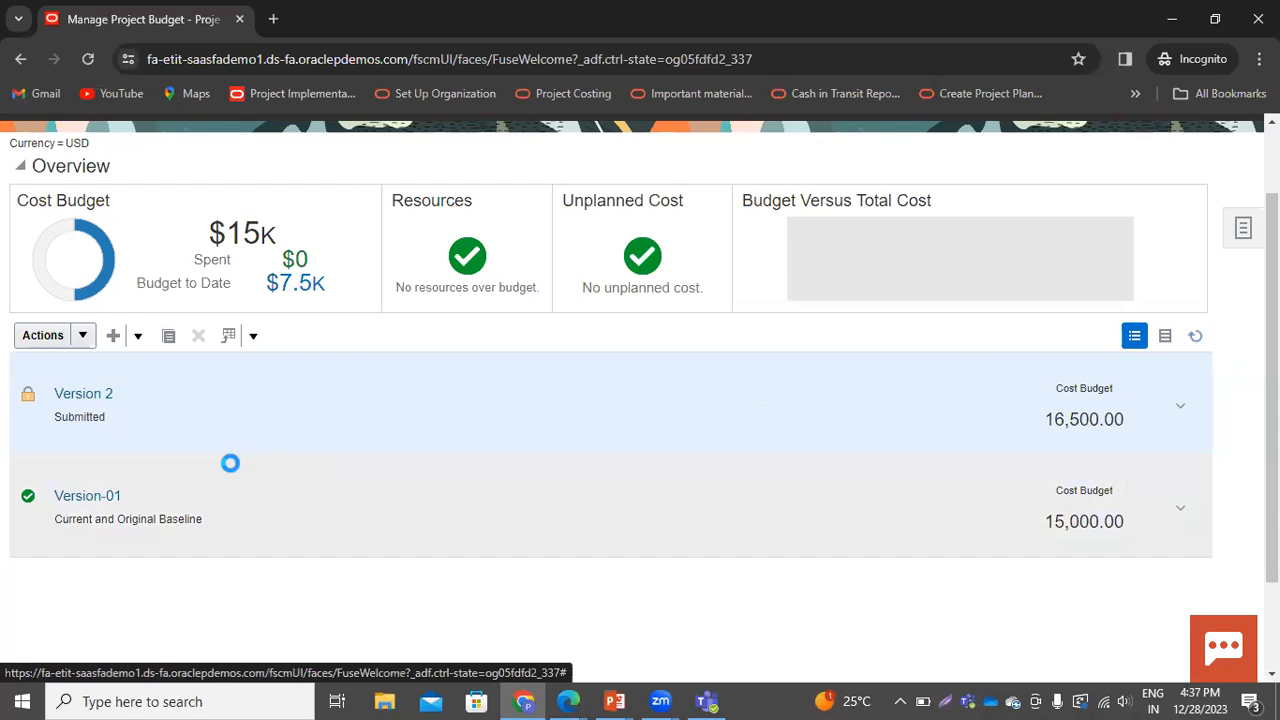
click(100, 398)
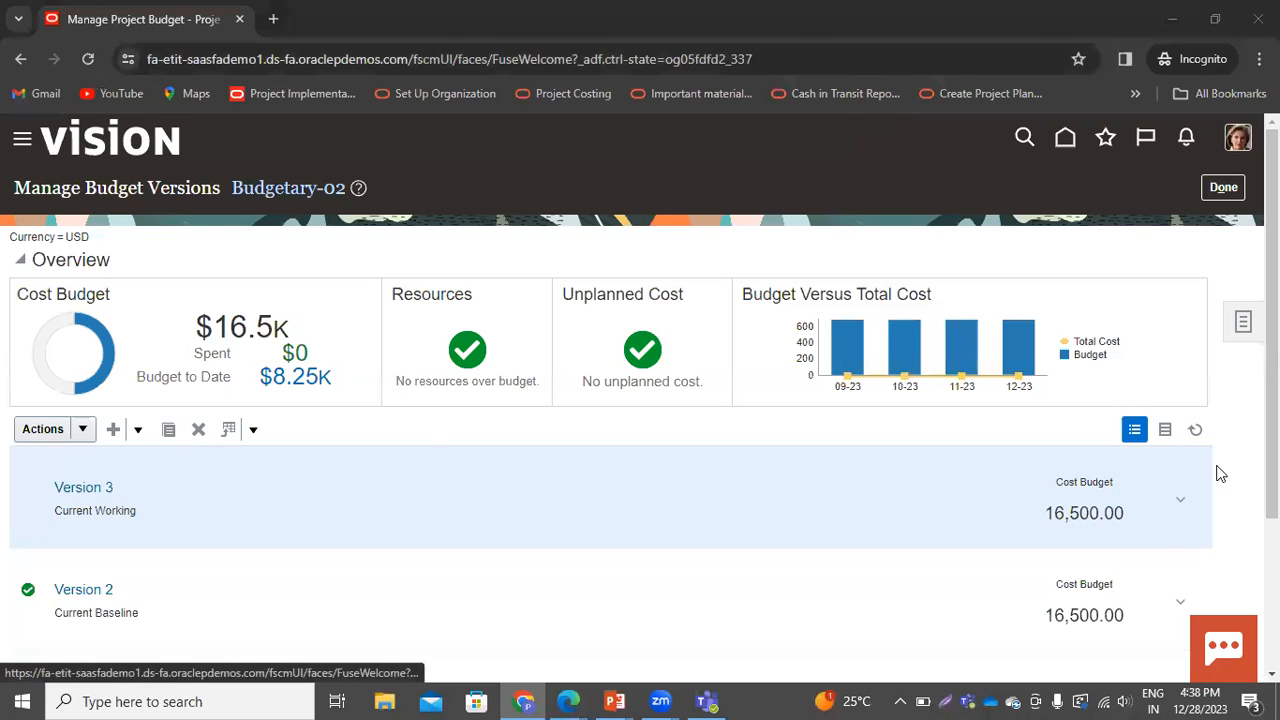
scroll(910, 570, down, 1)
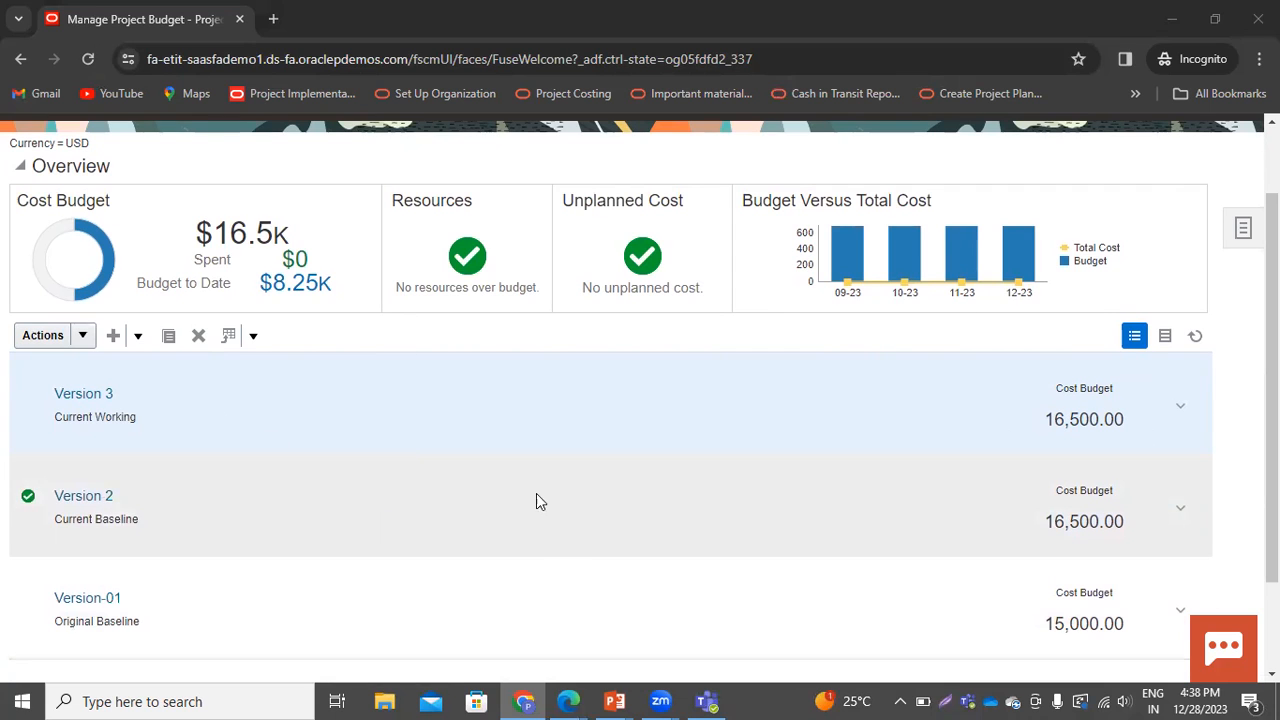
scroll(669, 577, up, 1)
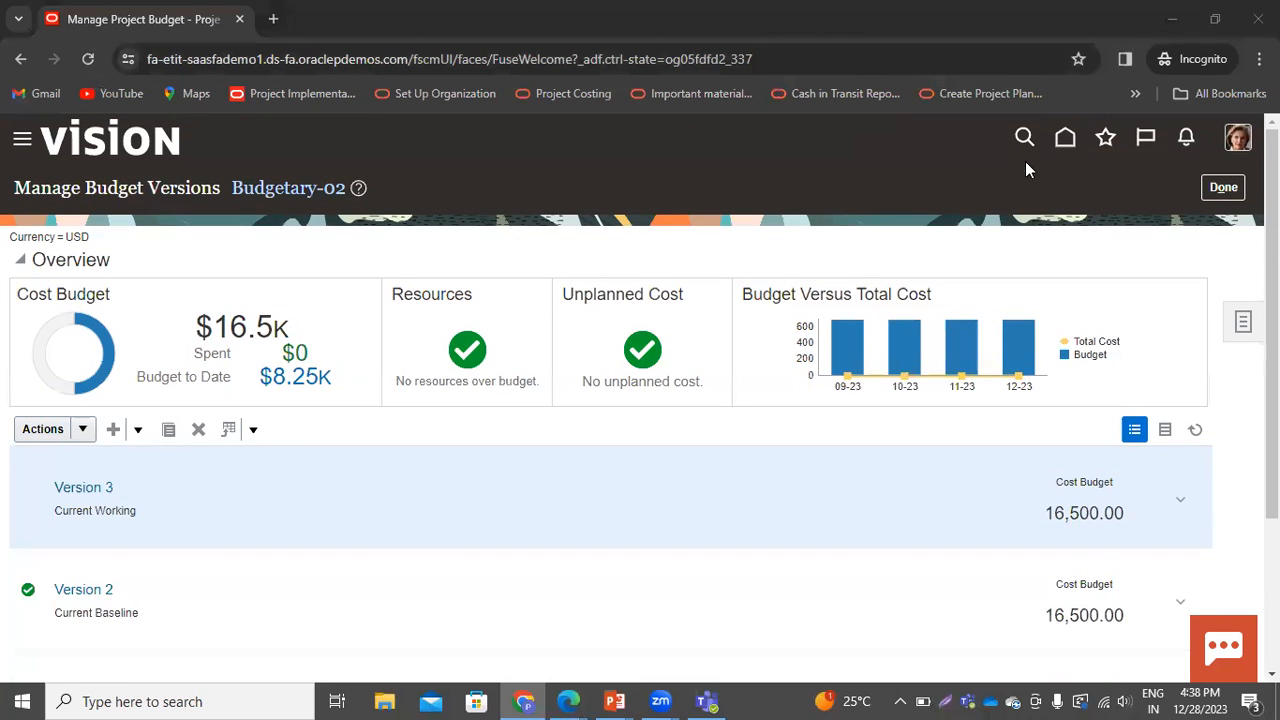
Search unprocessed costs again for expenditure batch BudgetTest-01
click(1066, 137)
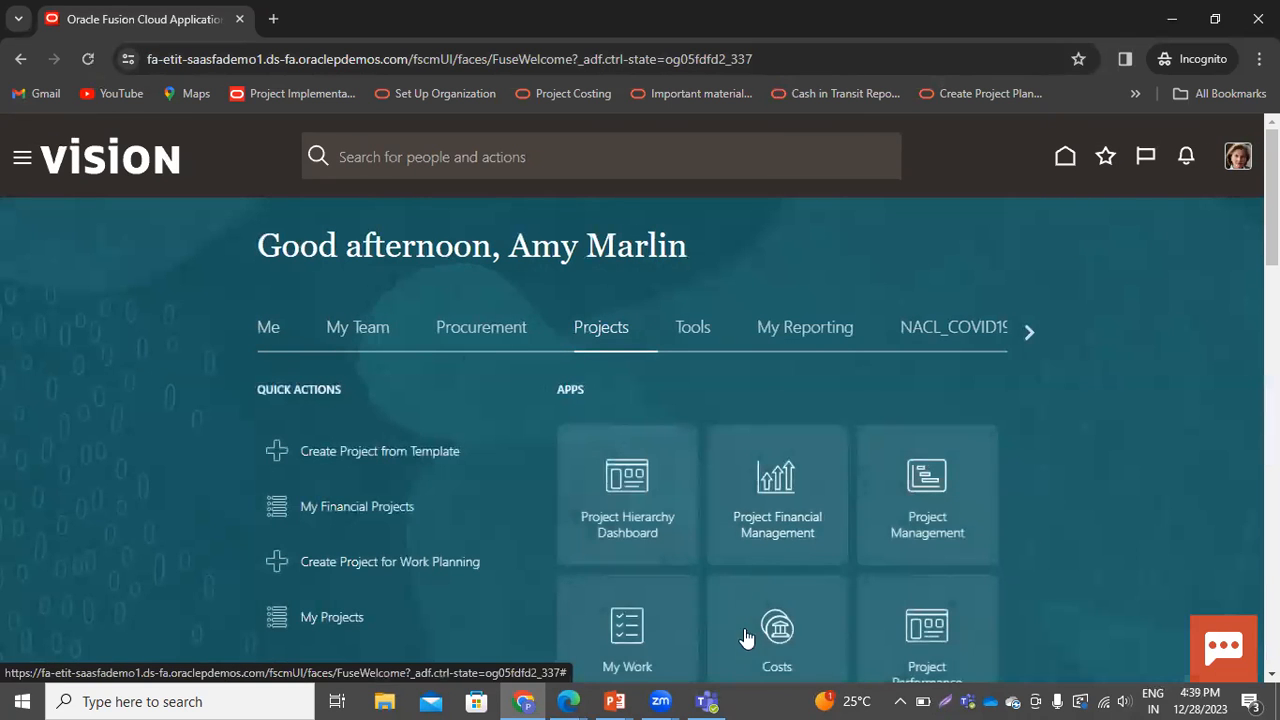
click(767, 635)
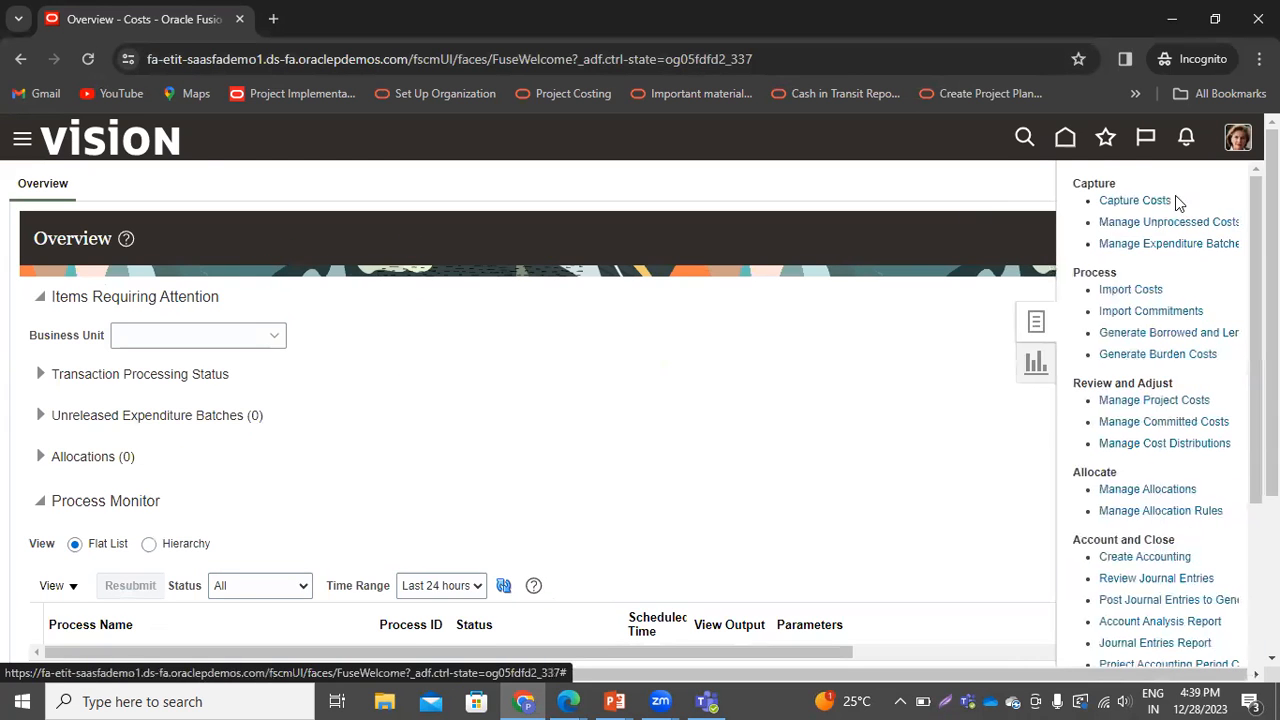
click(1167, 222)
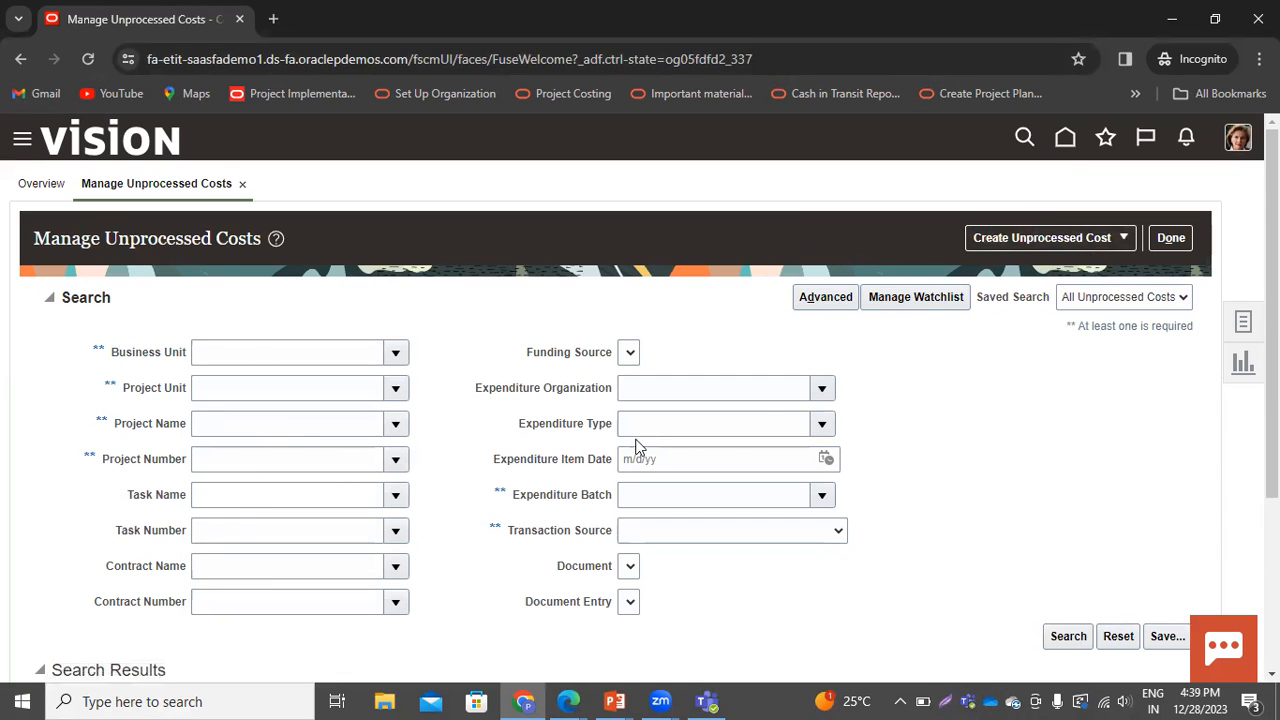
click(820, 498)
key(Escape)
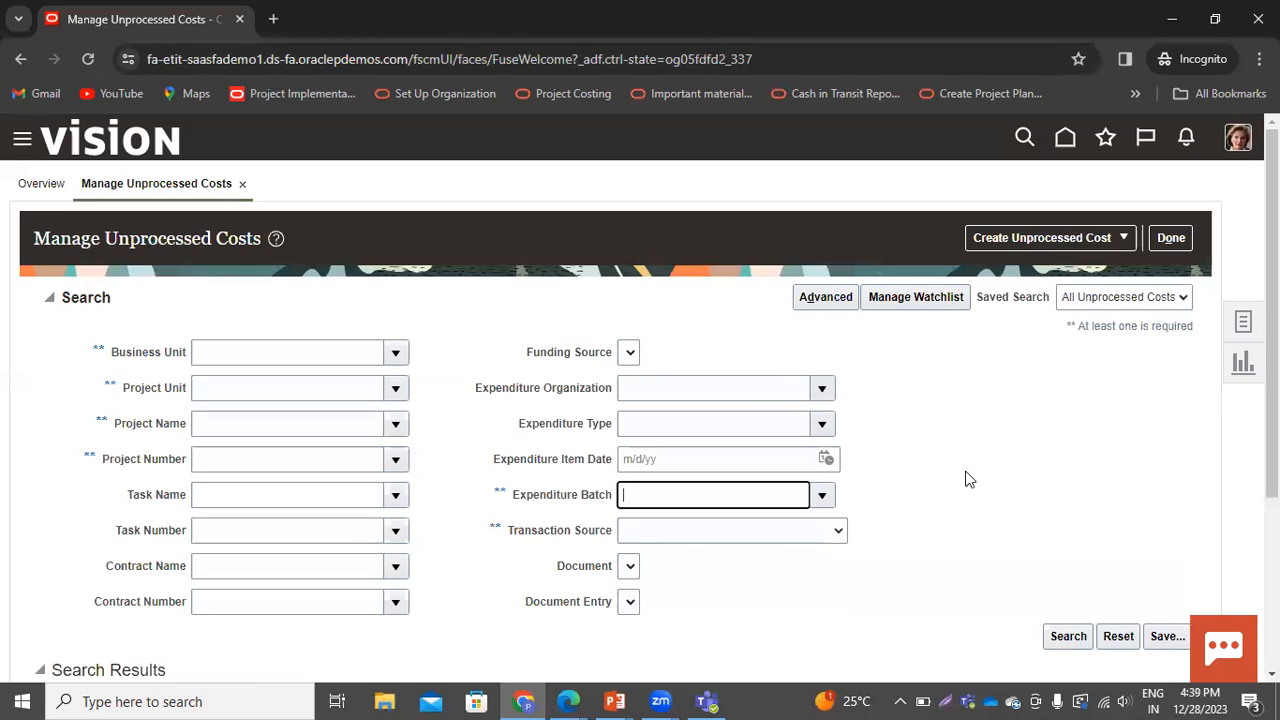
text(BudgetTest-01)
click(1062, 640)
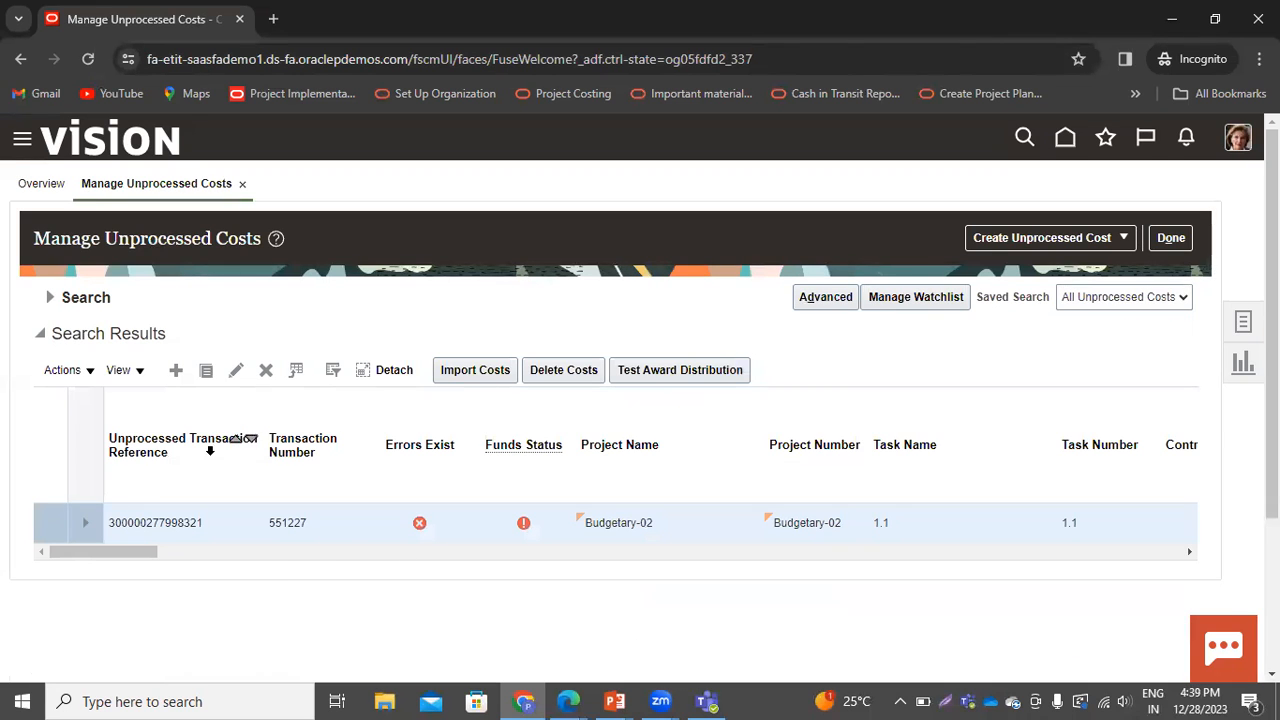
Import and process the selected unprocessed cost transaction for batch BudgetTest-01, accepting the warning
click(476, 372)
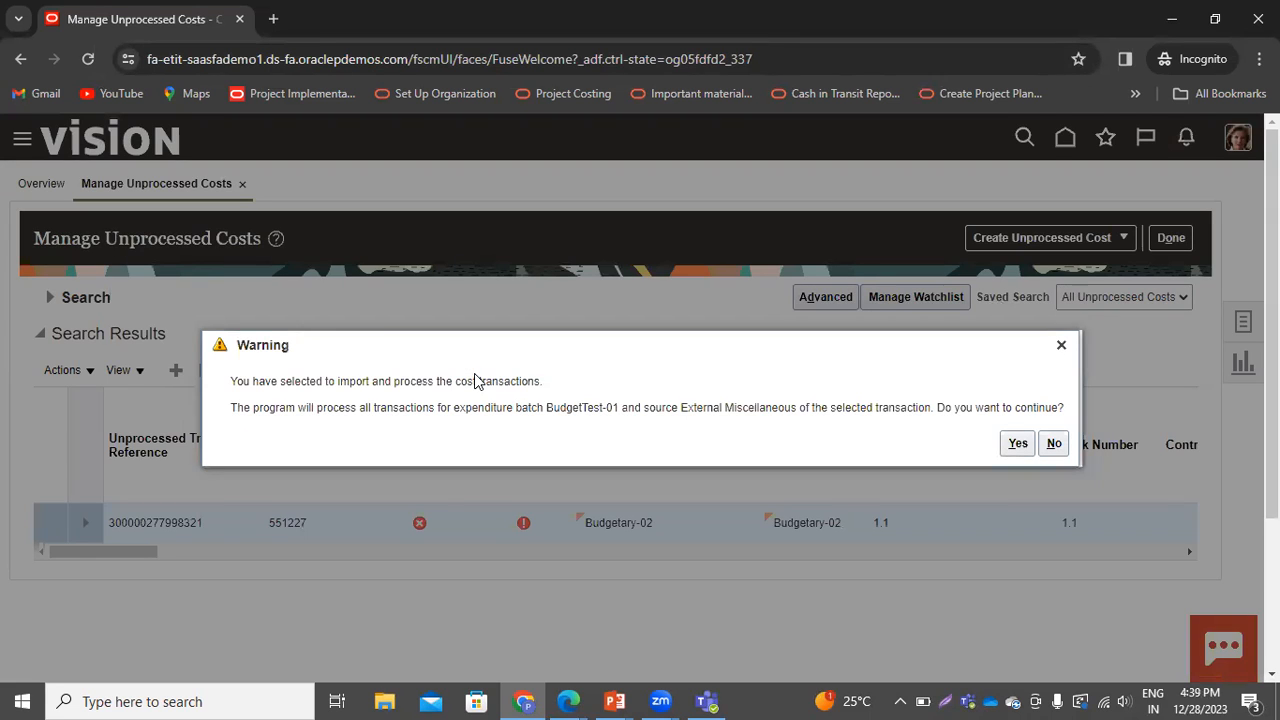
click(1013, 455)
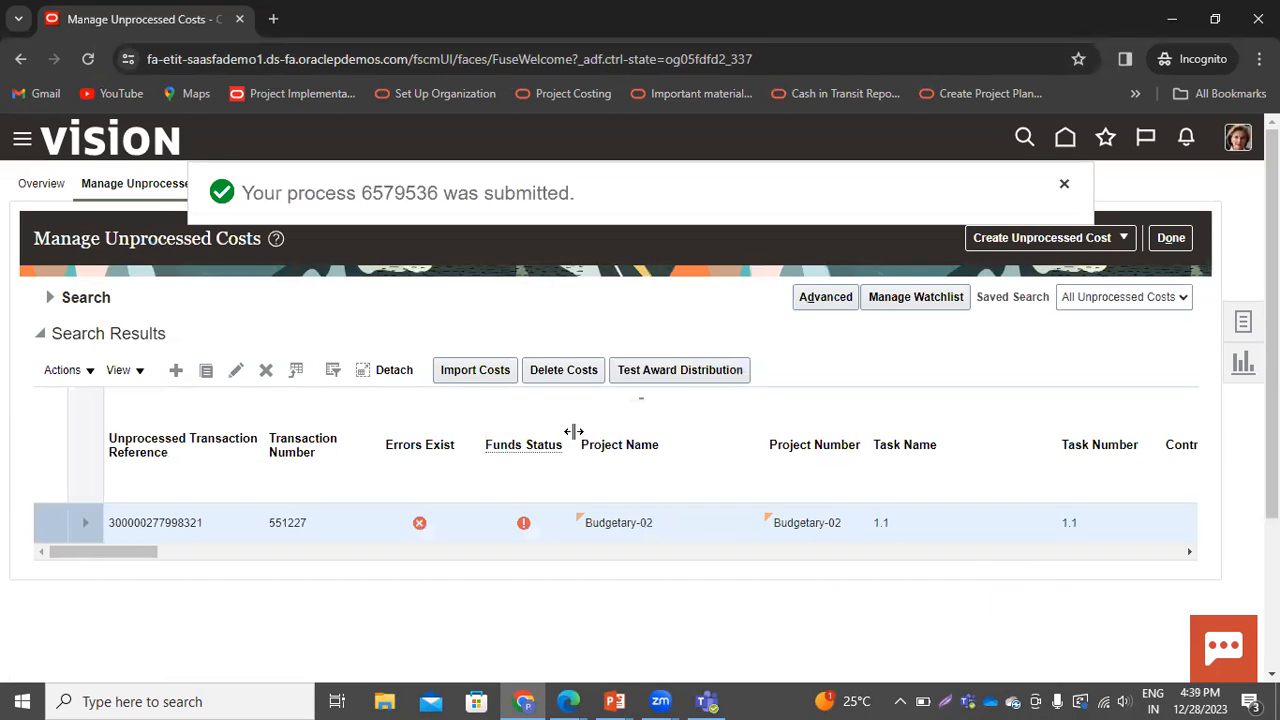
Refresh the Overview process monitor and open the output of the Import Costs output report process
click(48, 186)
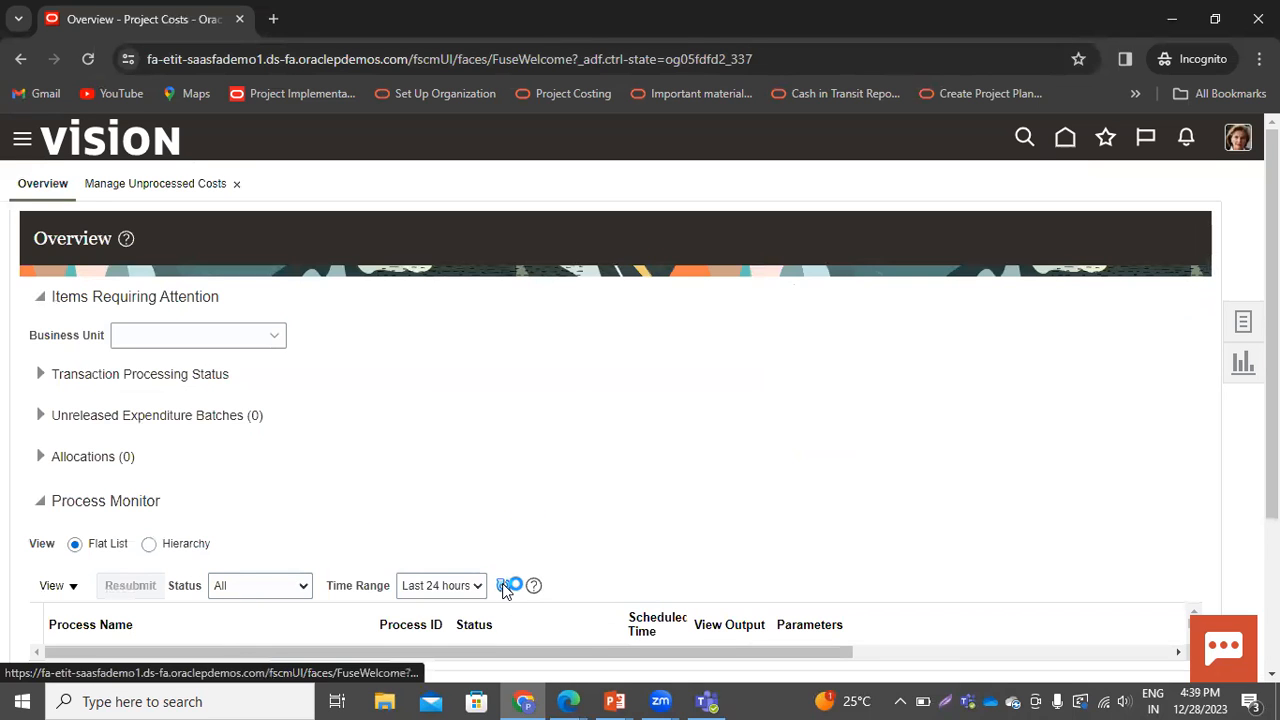
scroll(655, 553, down, 3)
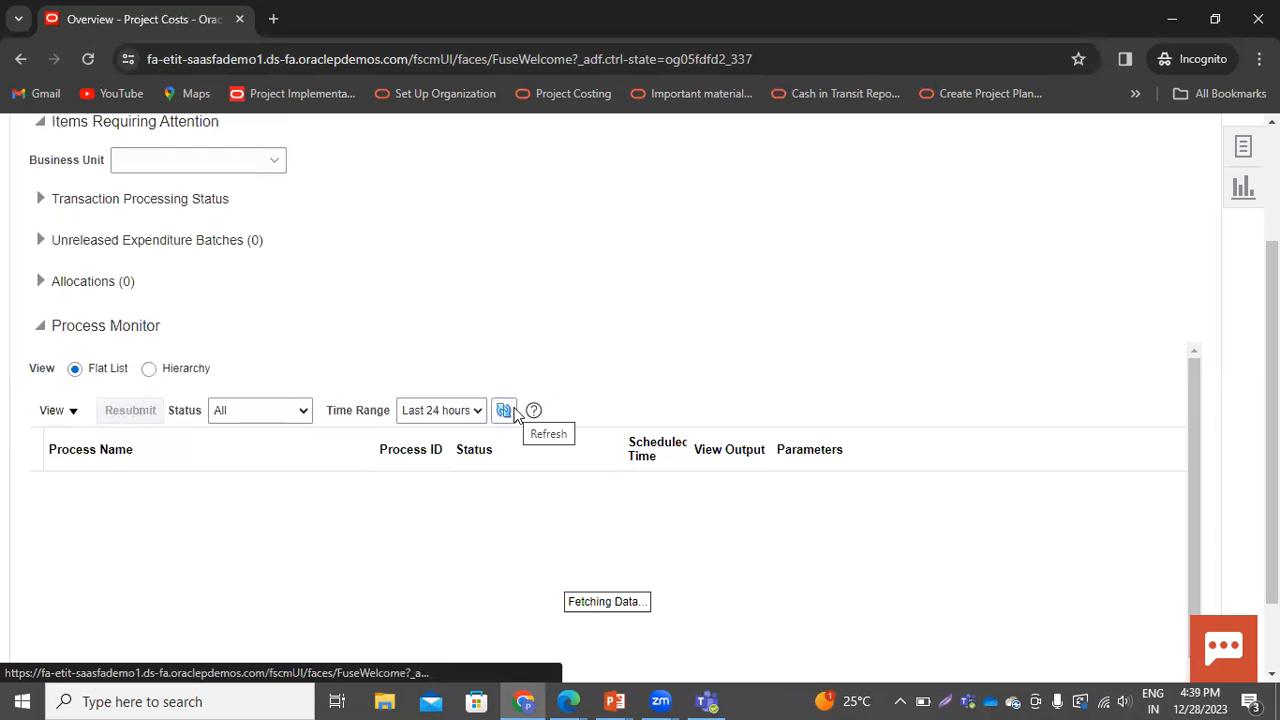
click(514, 411)
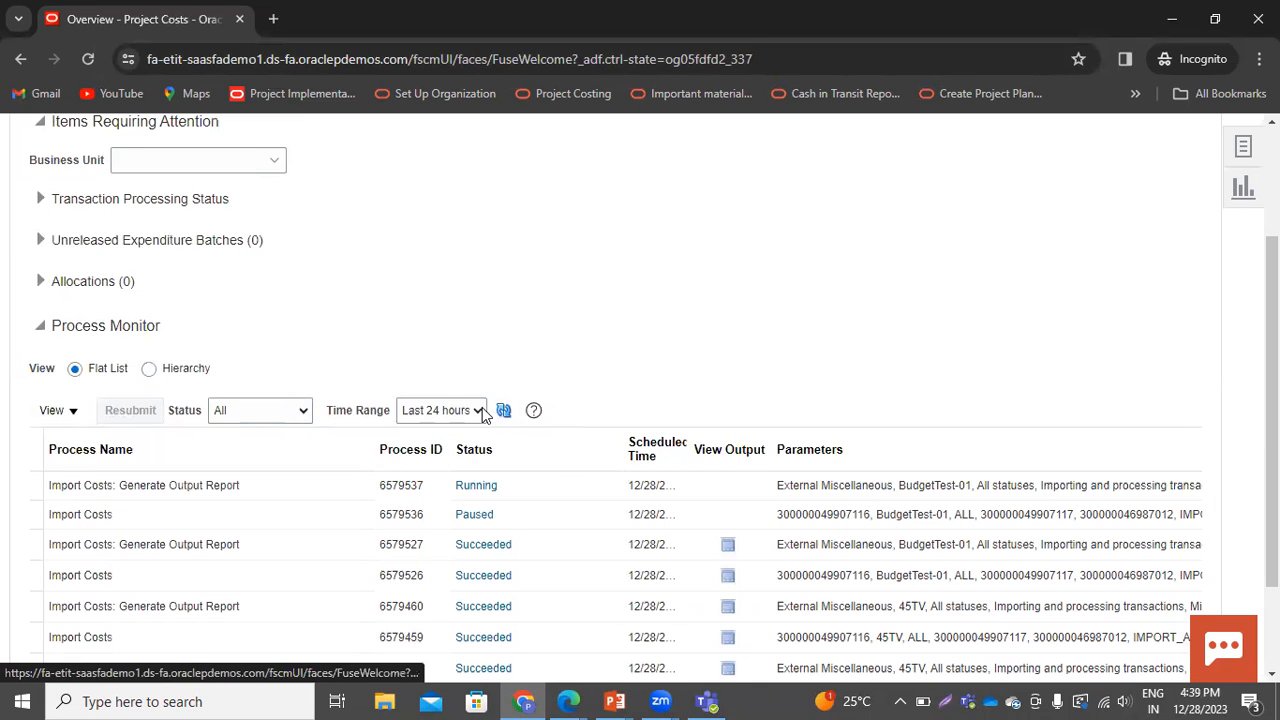
click(501, 412)
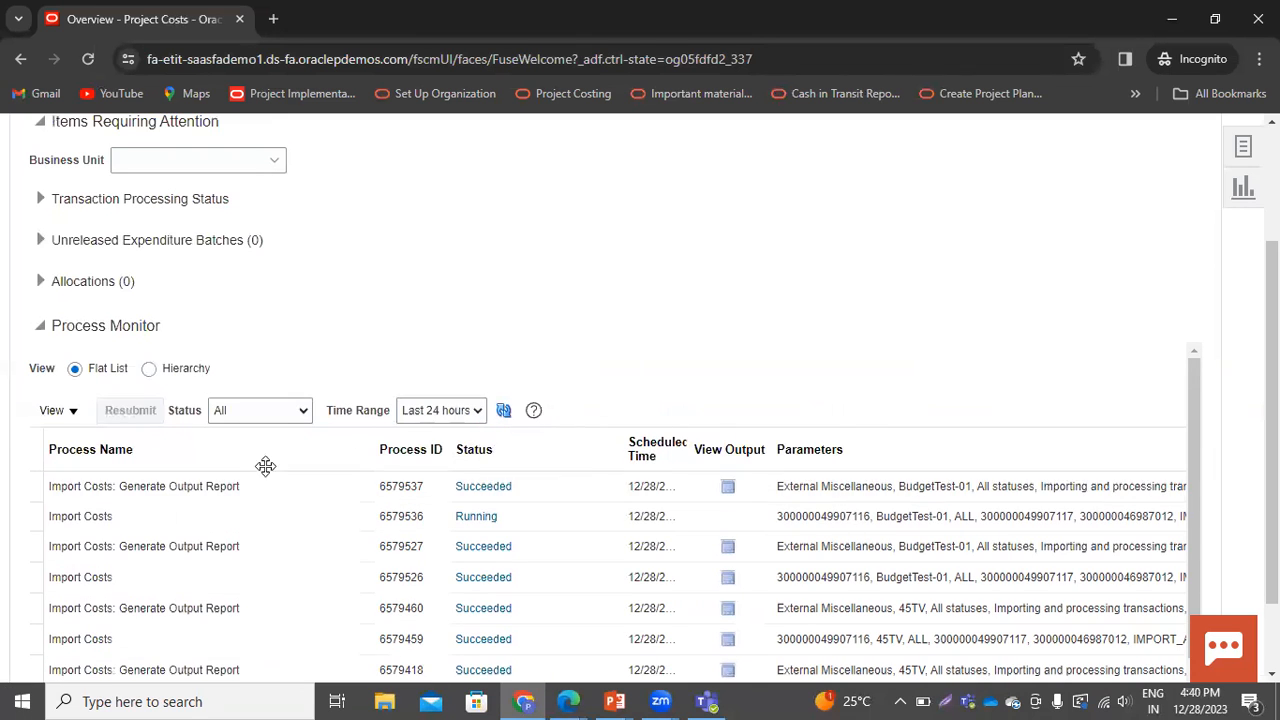
click(728, 486)
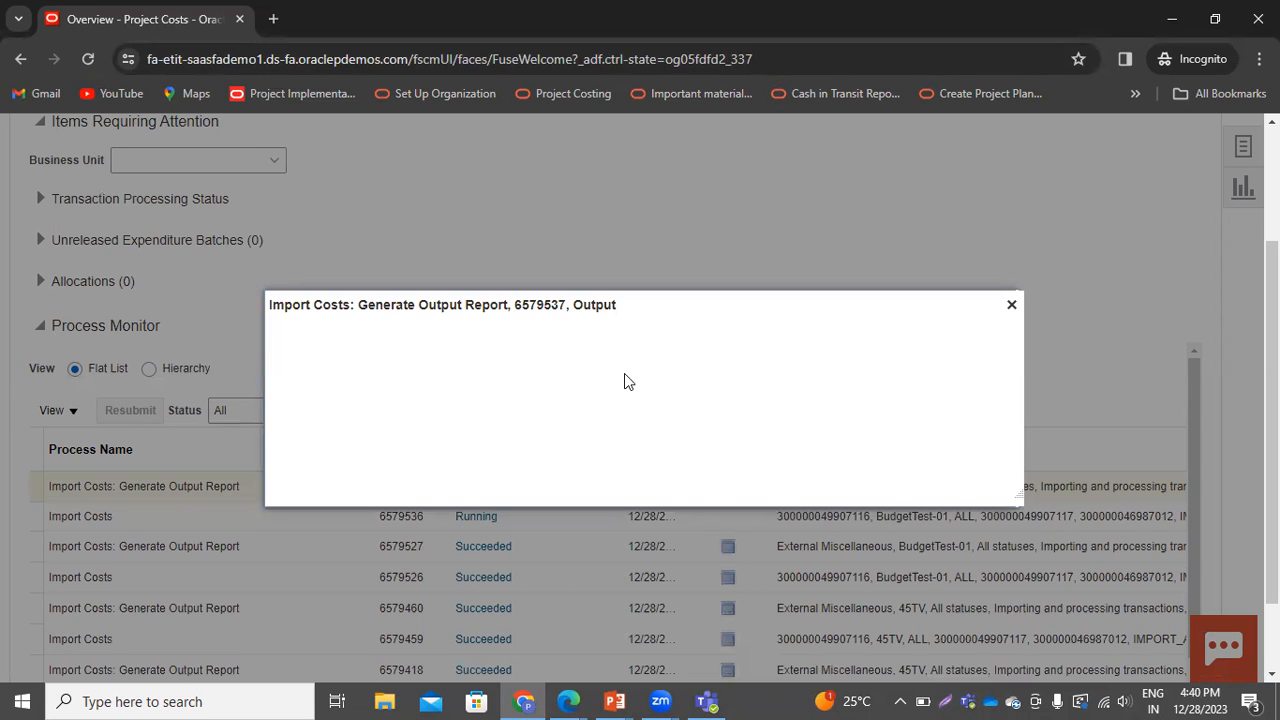
click(467, 394)
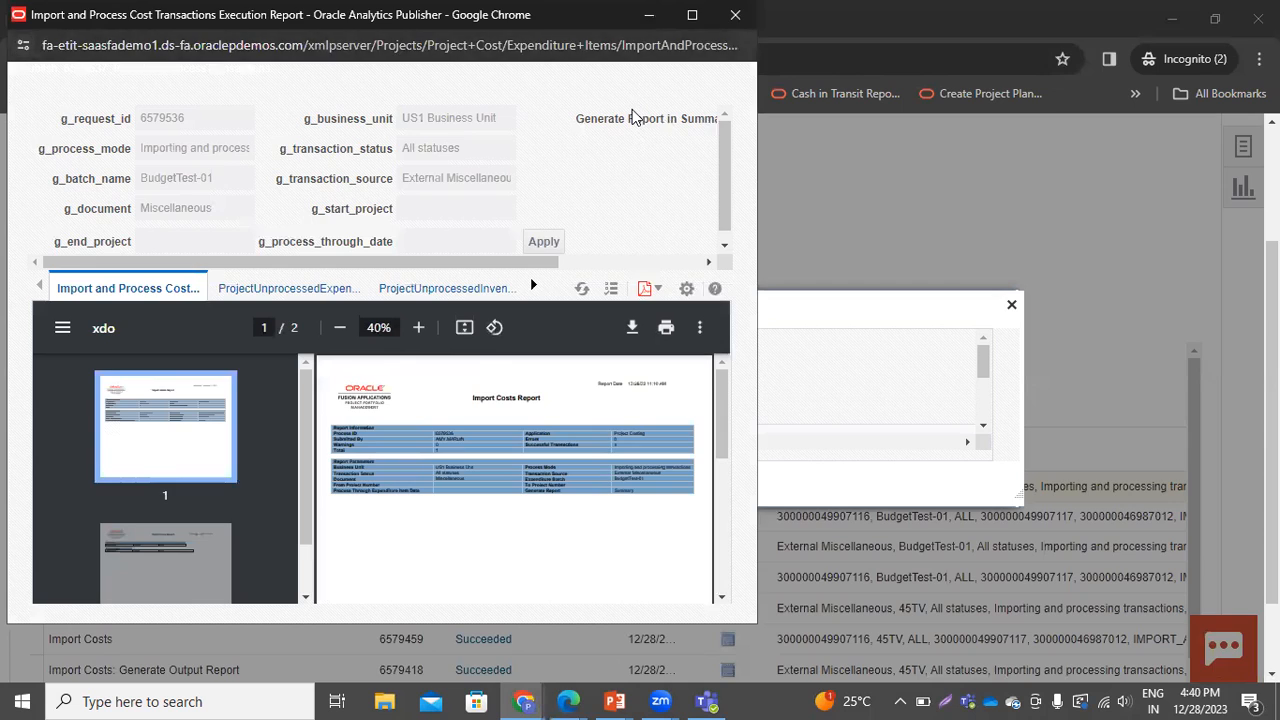
Examine the Import Costs report's information and error sections, then close the report and the output dialog
click(691, 15)
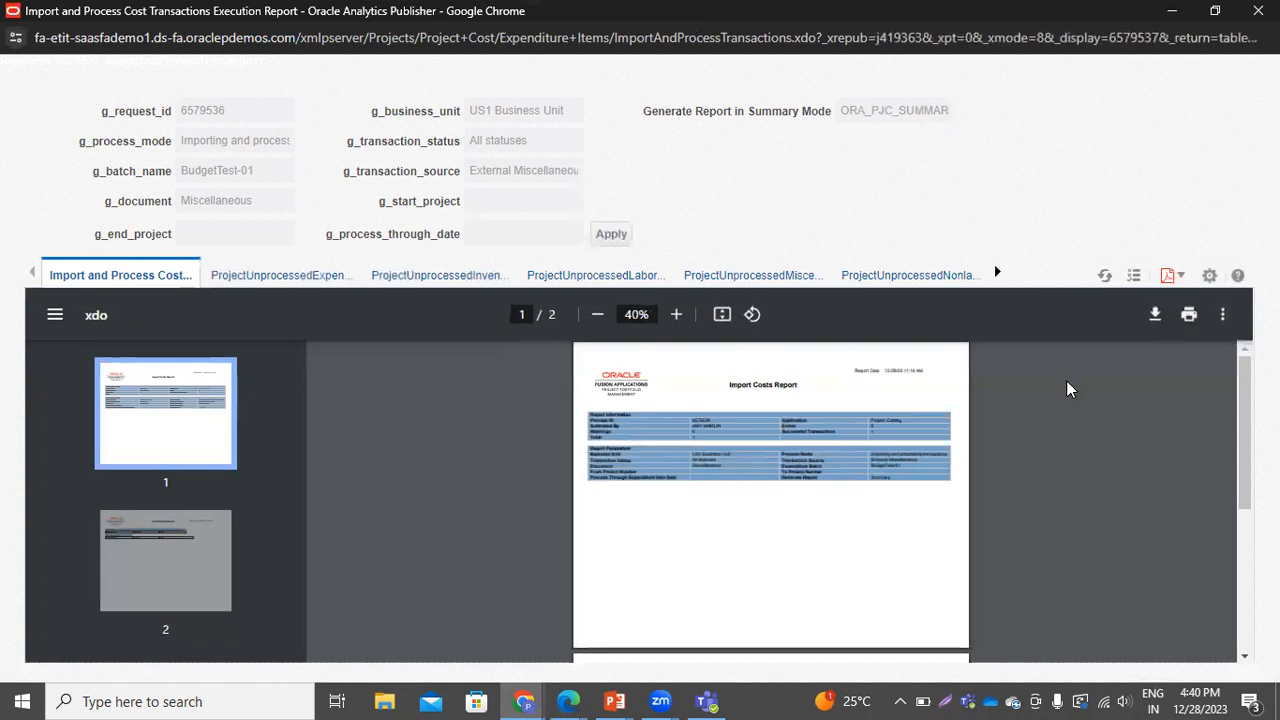
click(676, 314)
click(676, 314)
click(676, 314)
click(676, 314)
click(676, 314)
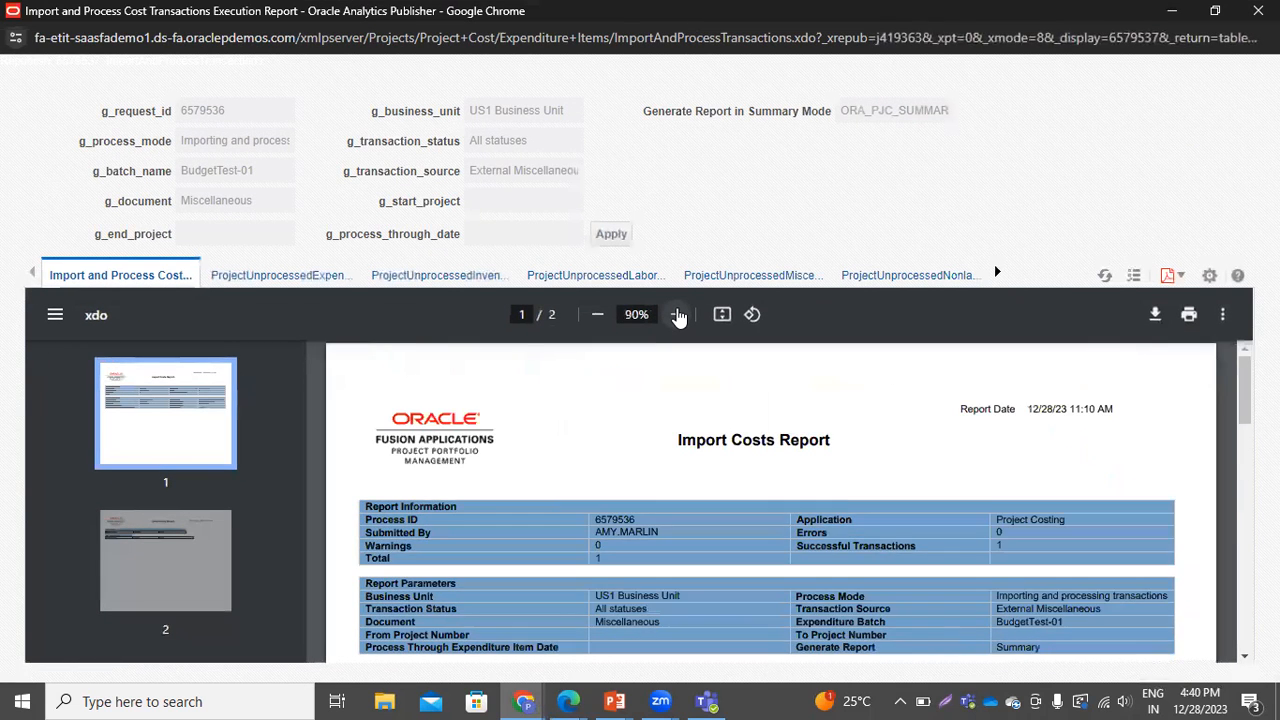
click(677, 314)
scroll(880, 440, down, 1)
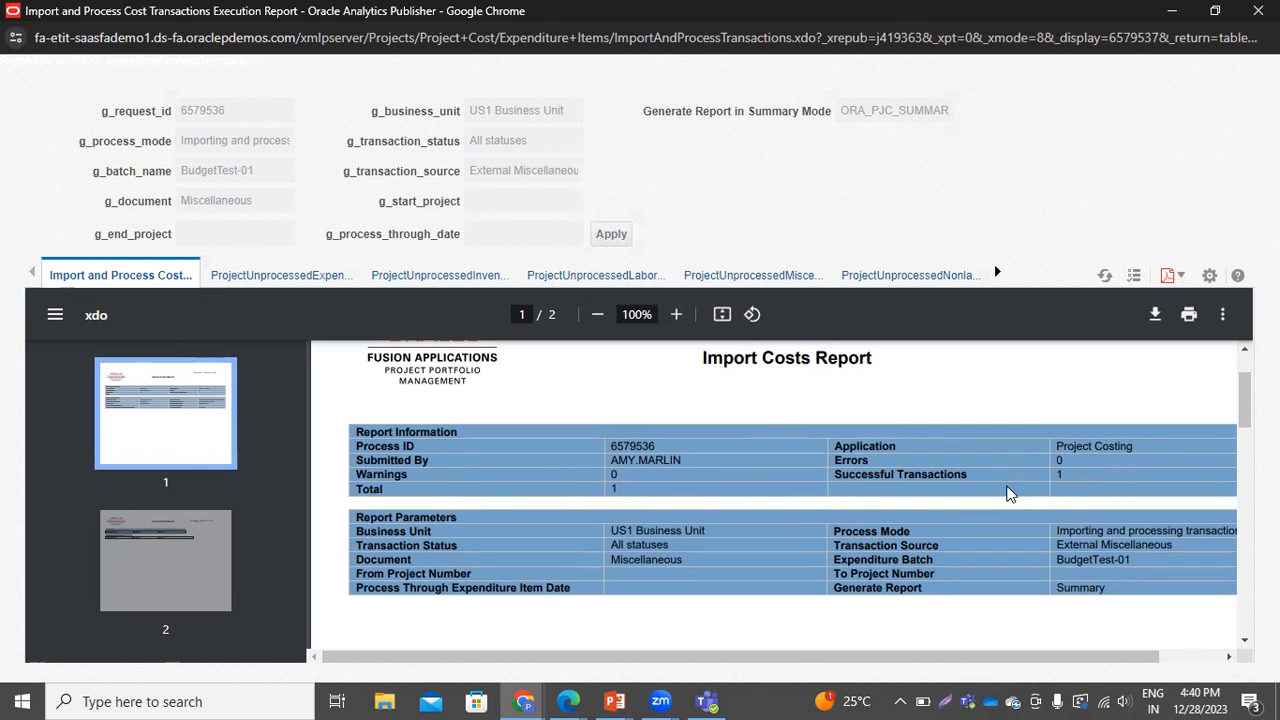
scroll(841, 537, down, 8)
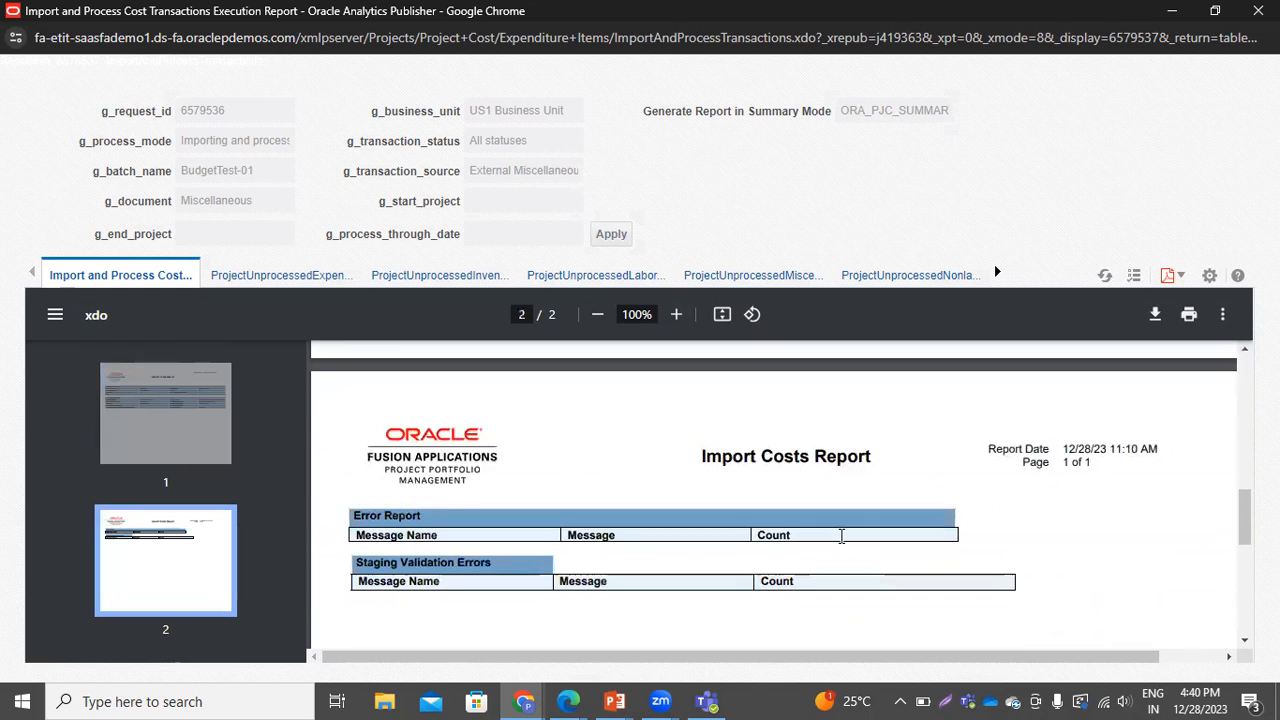
scroll(841, 537, down, 3)
scroll(841, 537, up, 6)
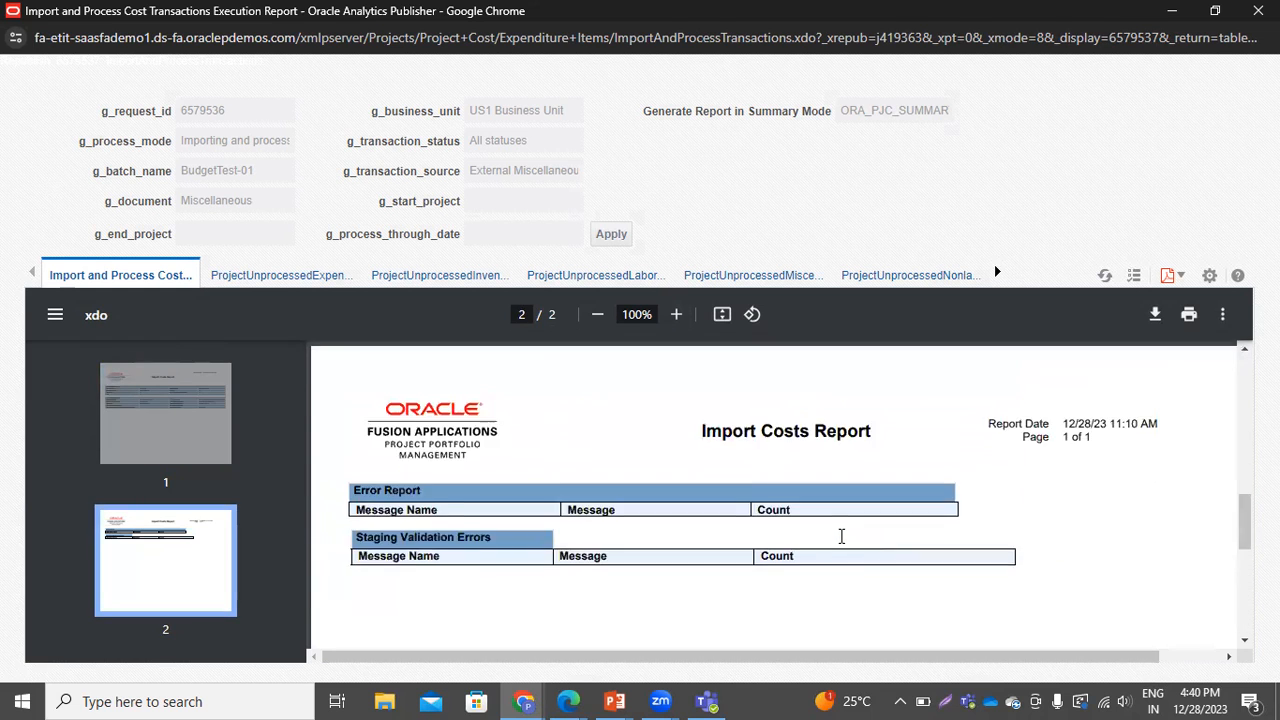
scroll(841, 537, down, 4)
scroll(841, 537, up, 1)
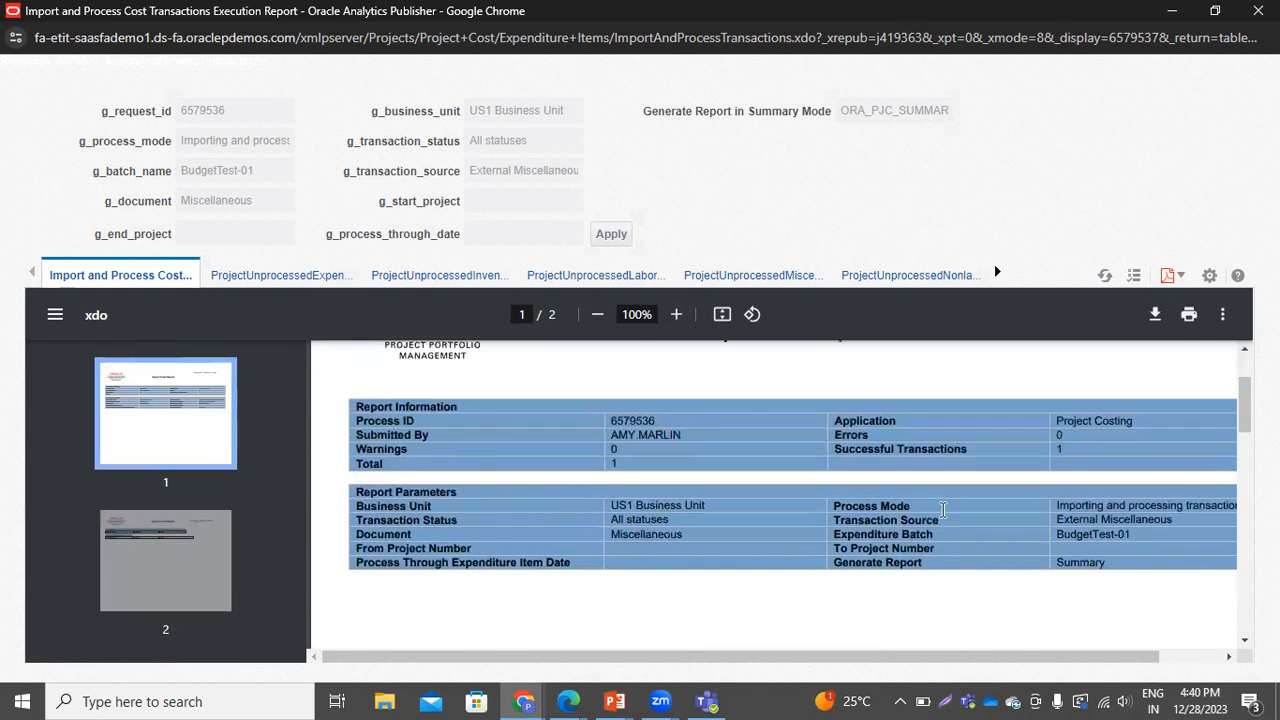
scroll(918, 545, up, 3)
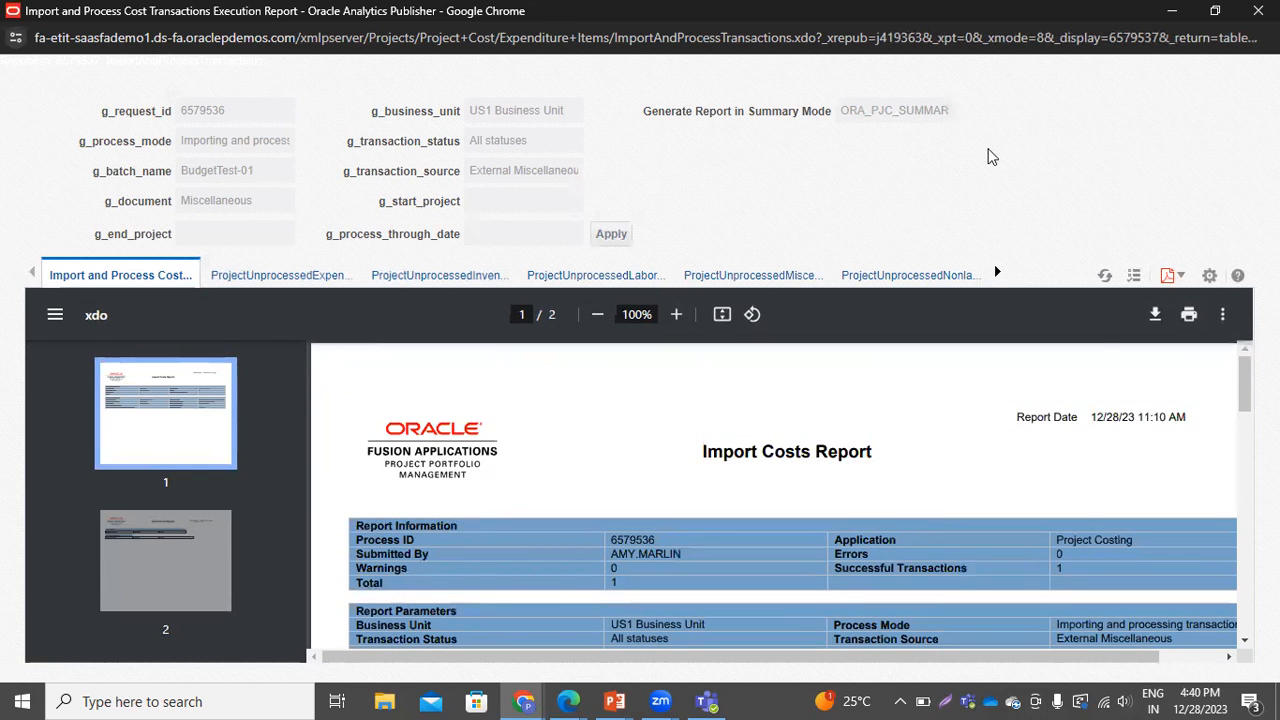
click(1258, 11)
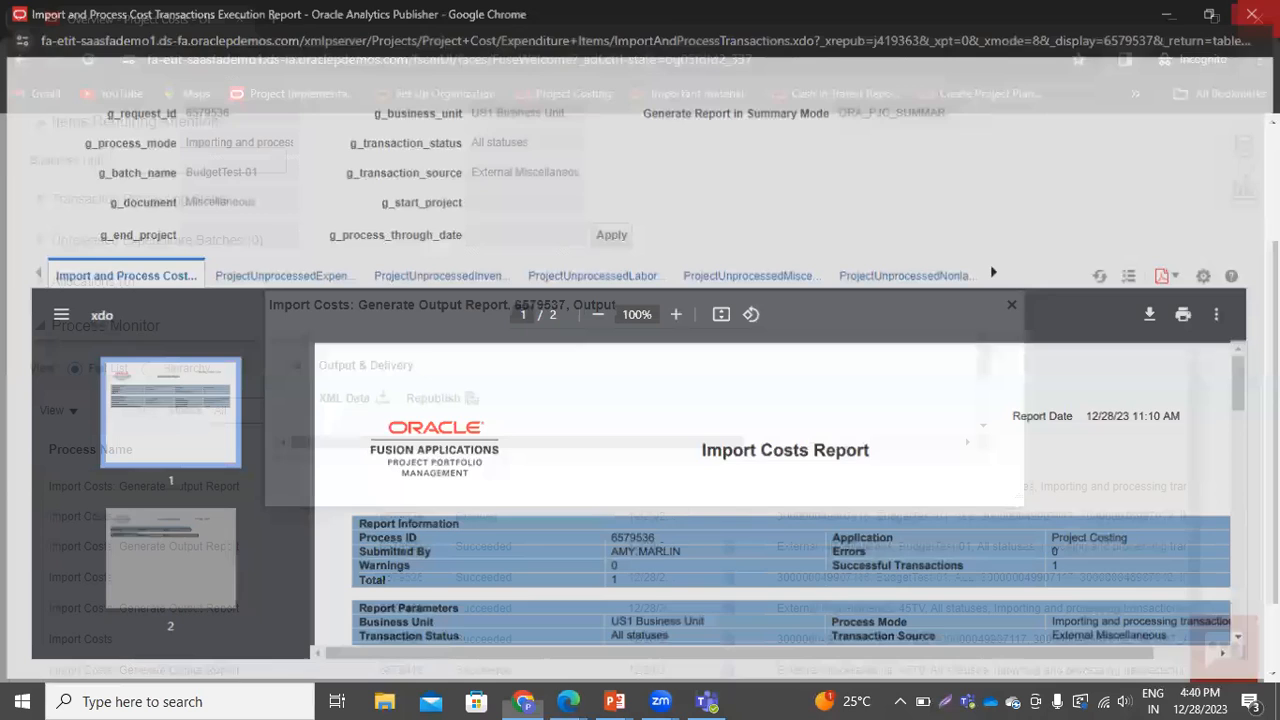
click(1008, 305)
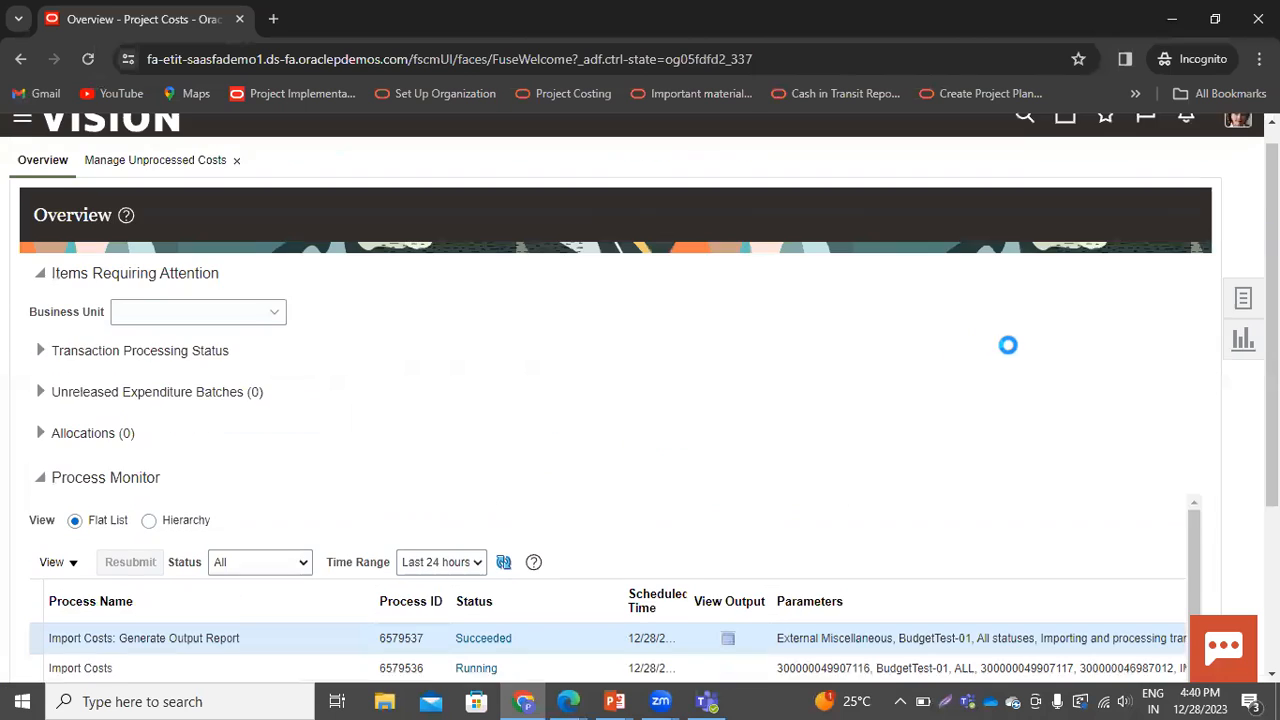
Return to Manage Unprocessed Costs and rerun the search for expenditure batch BudgetTest-01
click(1243, 321)
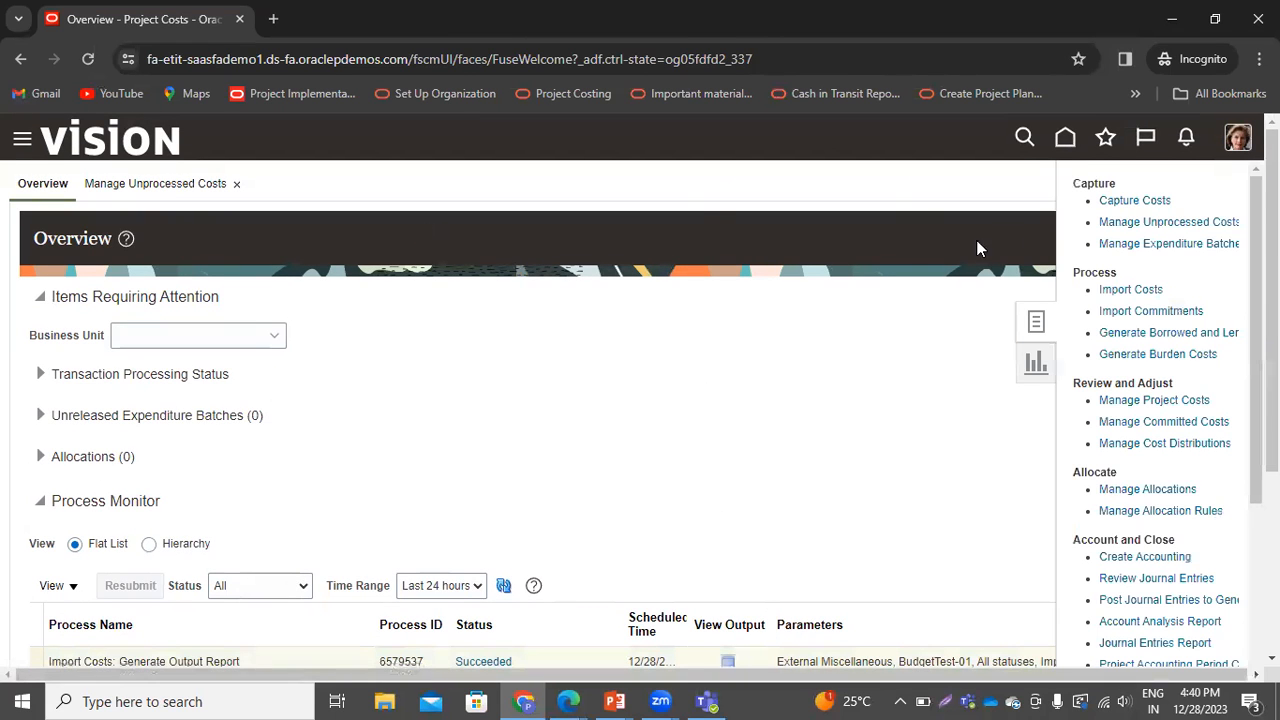
click(1196, 221)
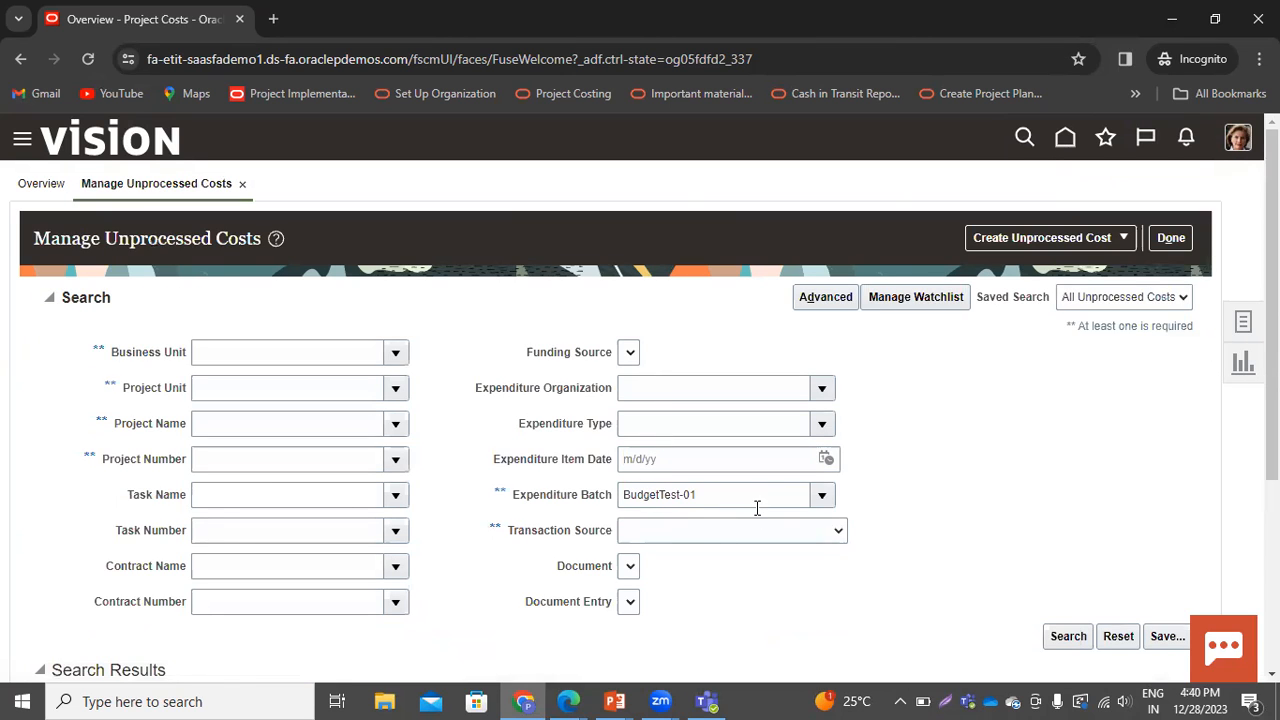
click(1055, 636)
scroll(795, 527, down, 3)
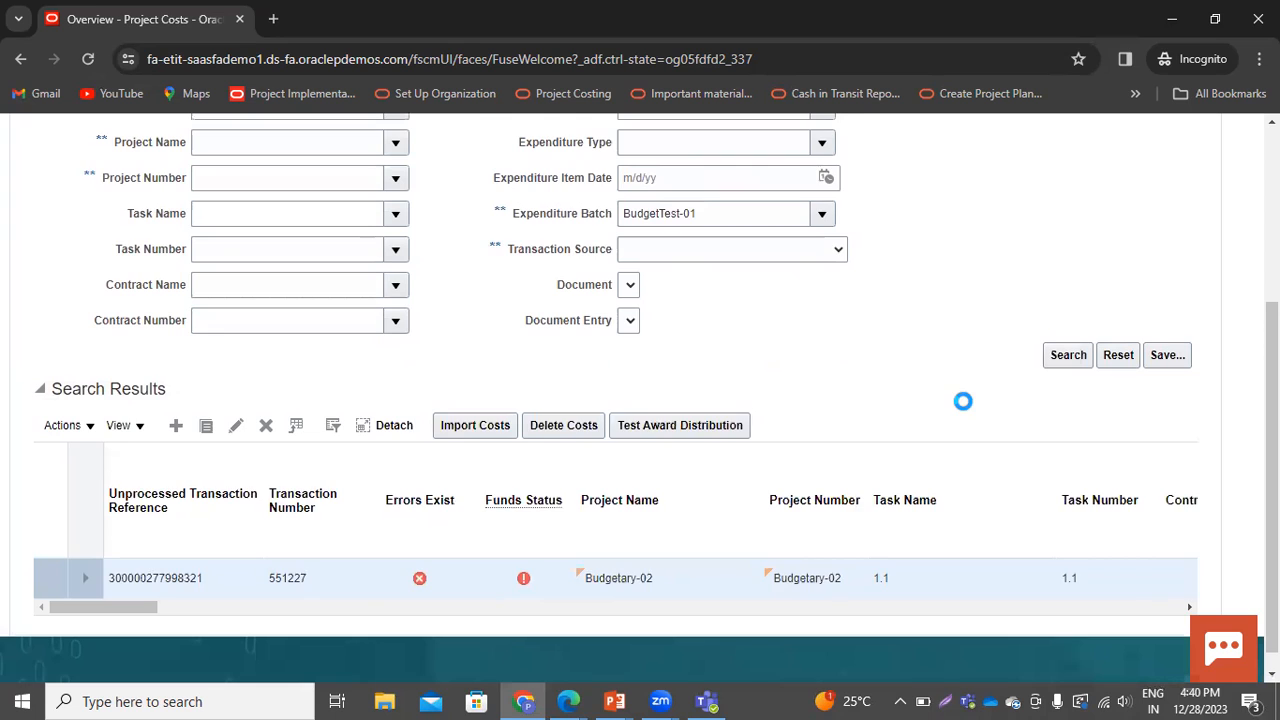
click(1058, 374)
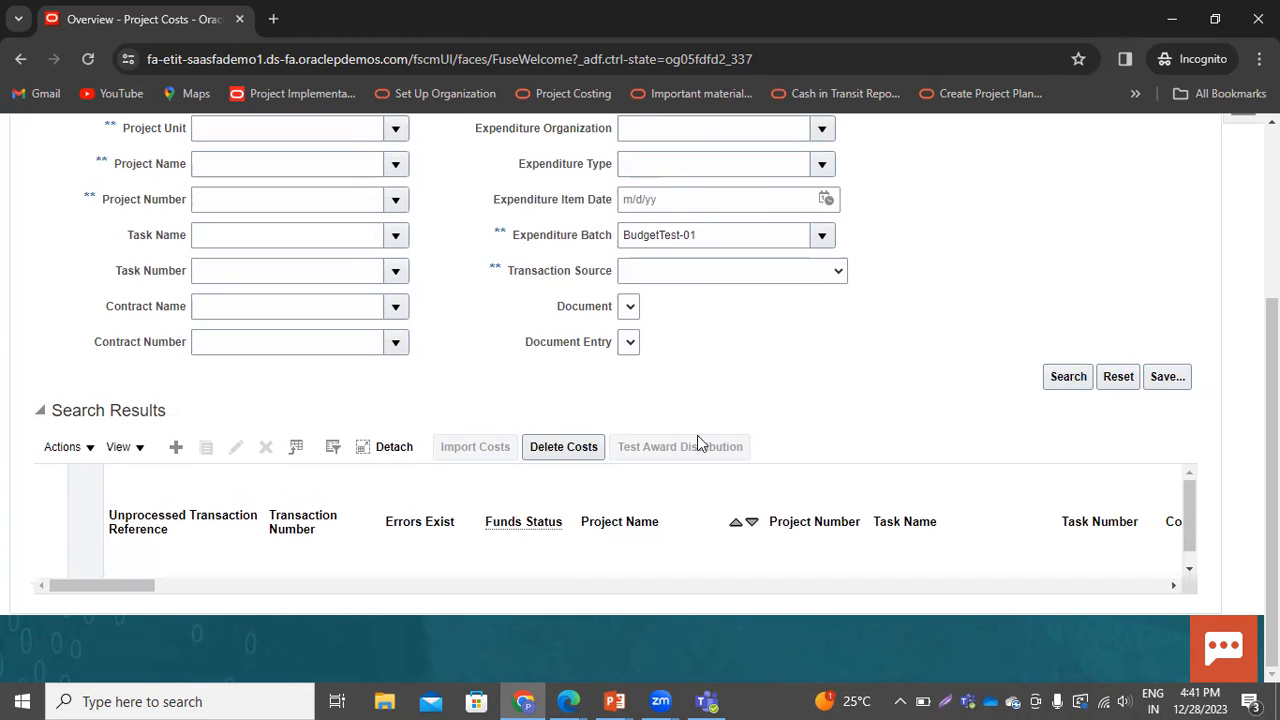
scroll(835, 432, up, 3)
click(1068, 637)
click(32, 426)
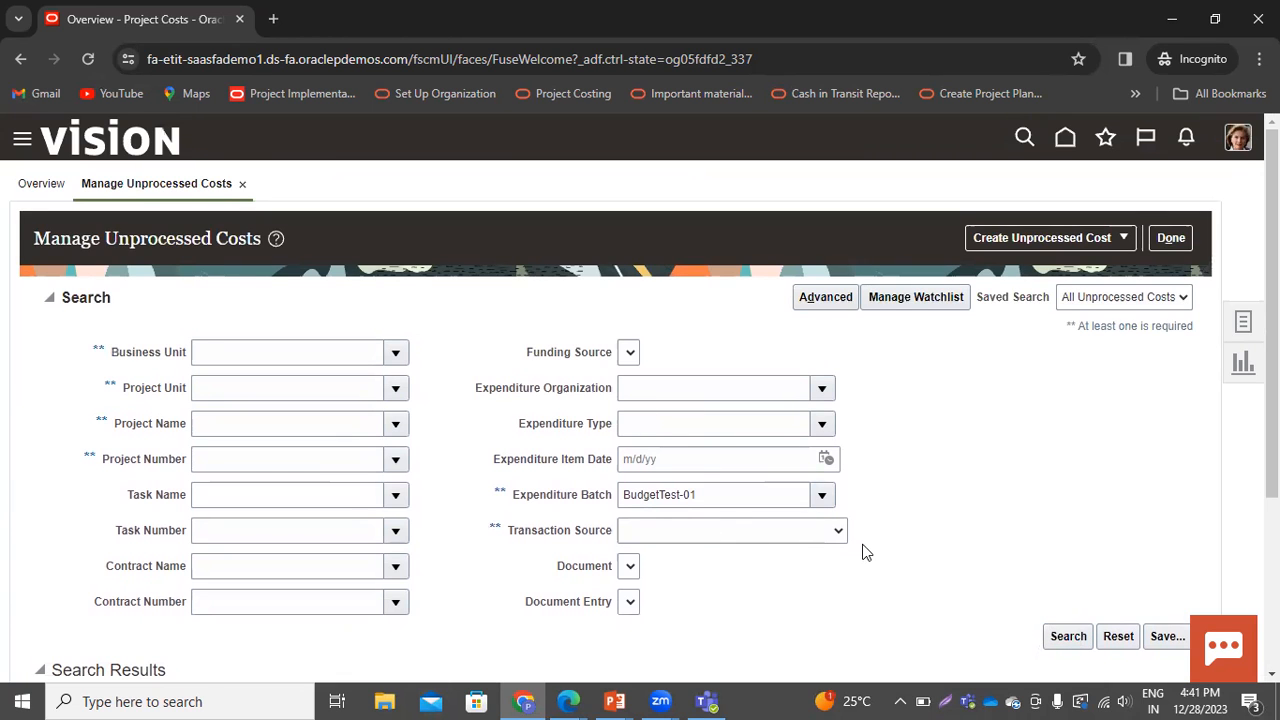
scroll(873, 545, down, 4)
scroll(760, 464, up, 3)
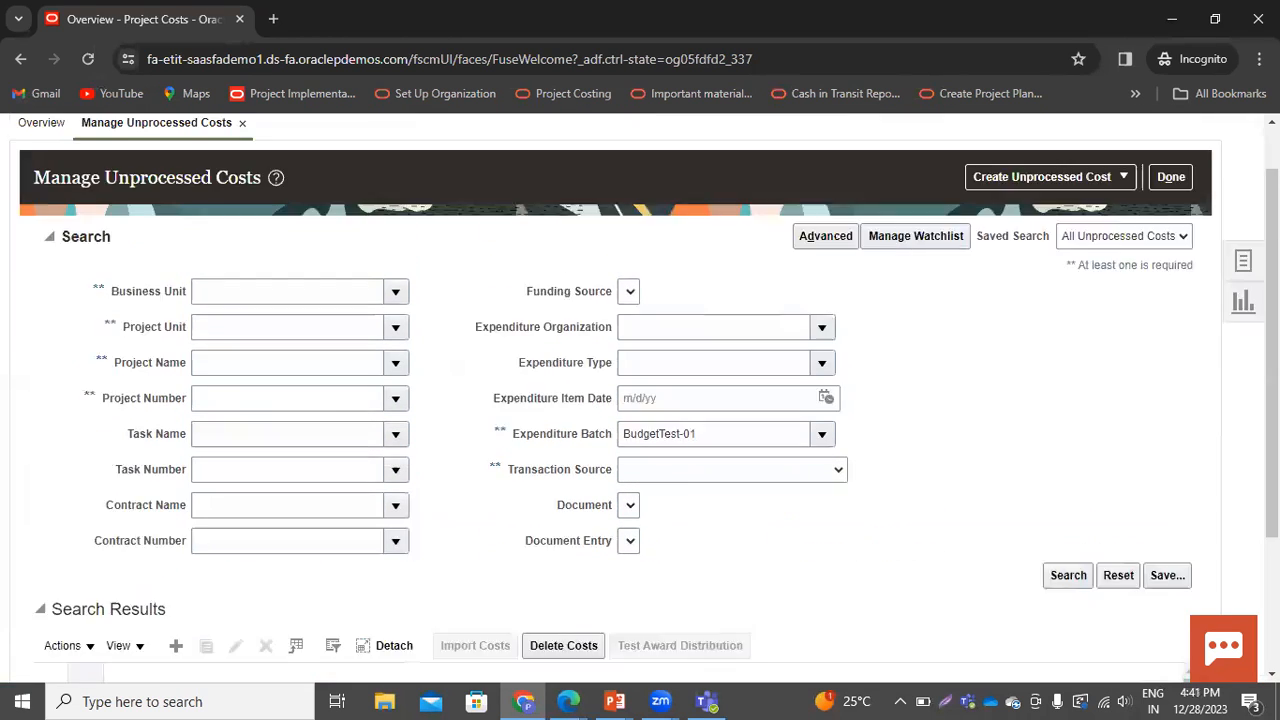
scroll(1174, 200, up, 1)
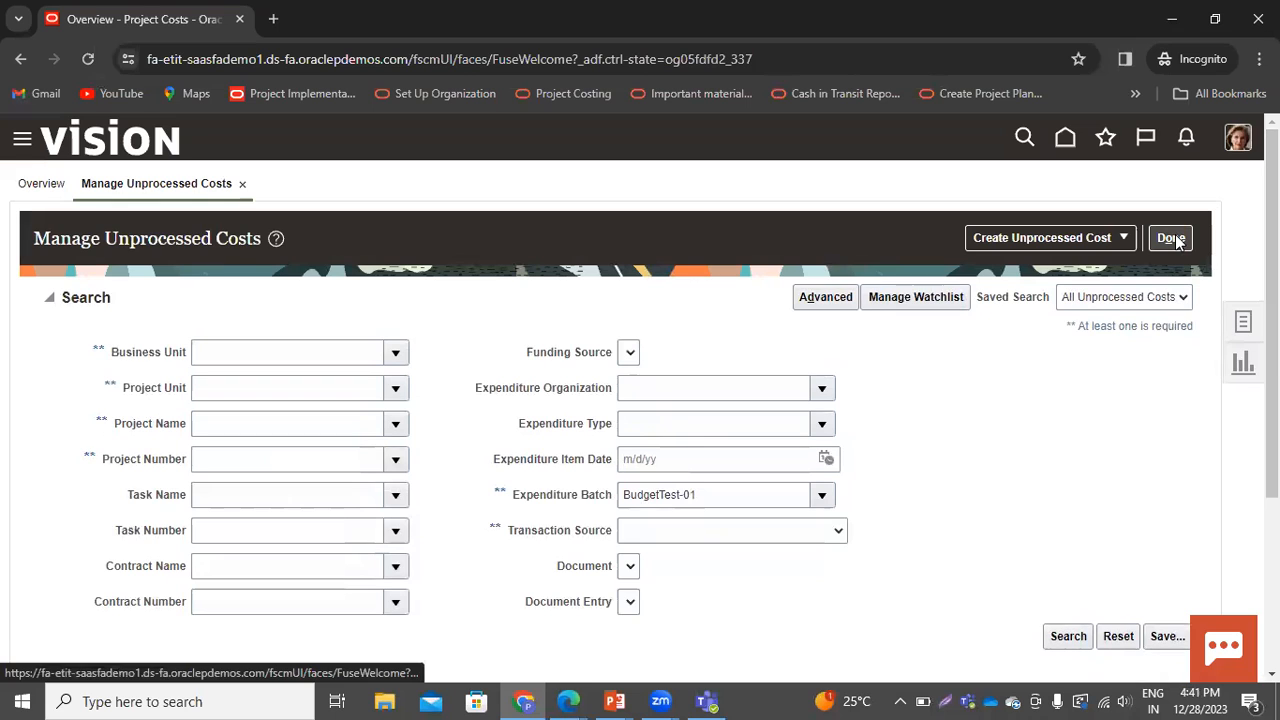
Search unprocessed costs by project Budgetary-02 instead of the batch, then leave the page
drag(698, 492, 315, 485)
key(BackSpace)
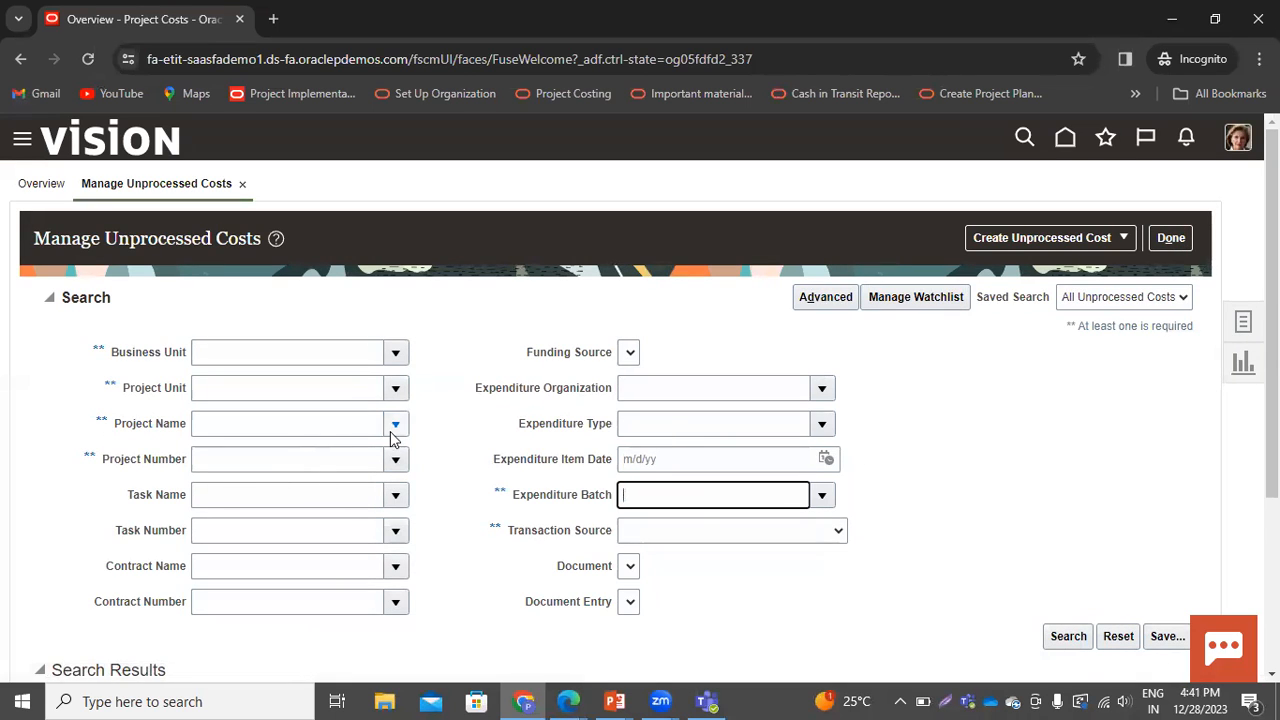
click(340, 420)
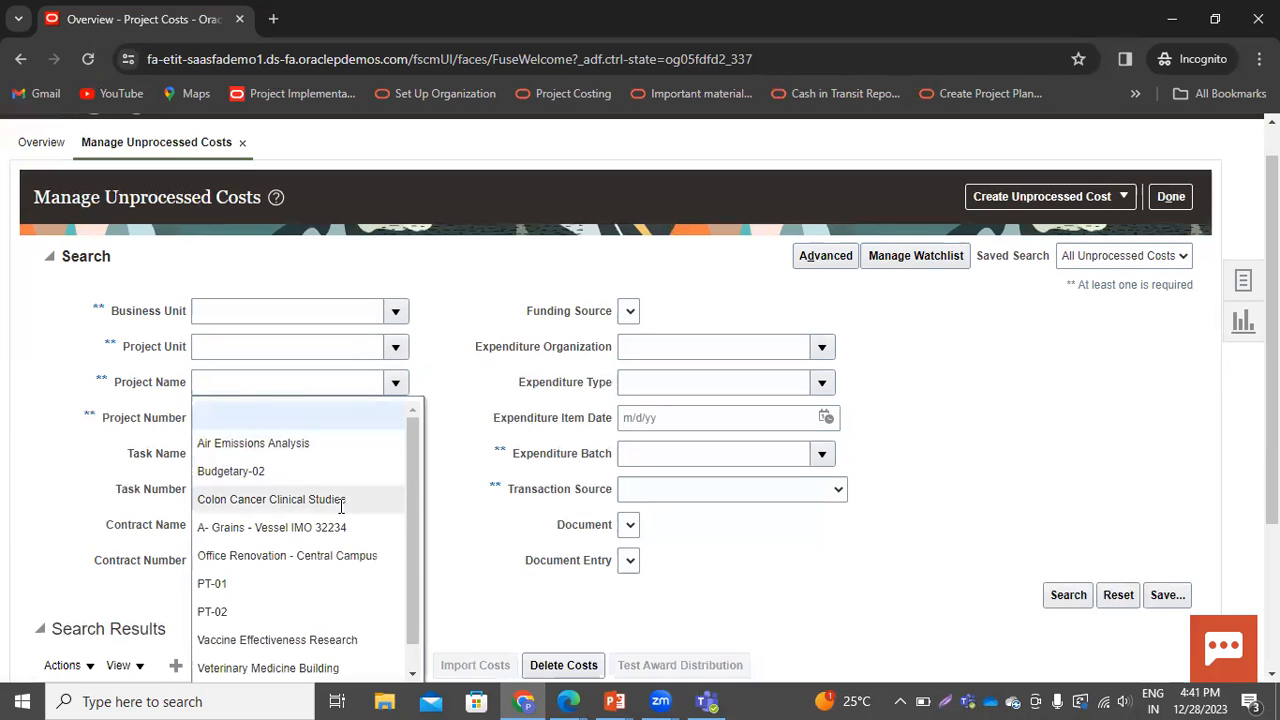
click(253, 472)
click(1084, 603)
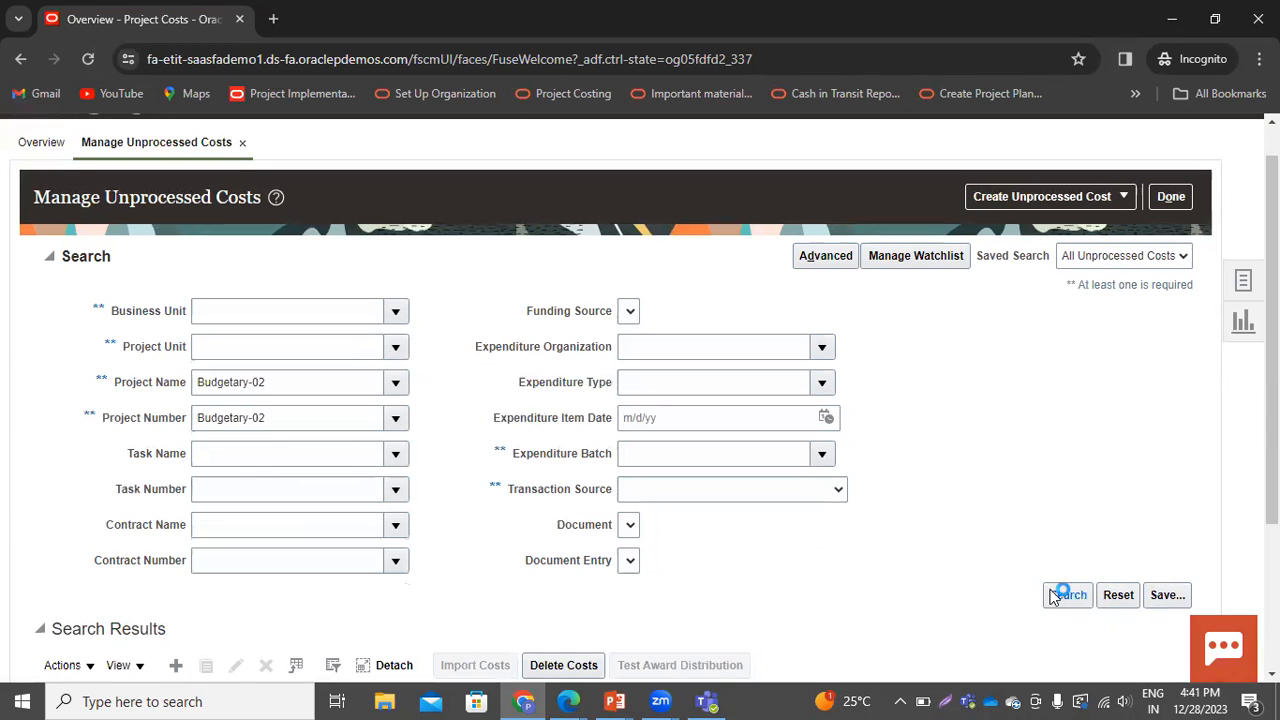
scroll(500, 434, down, 2)
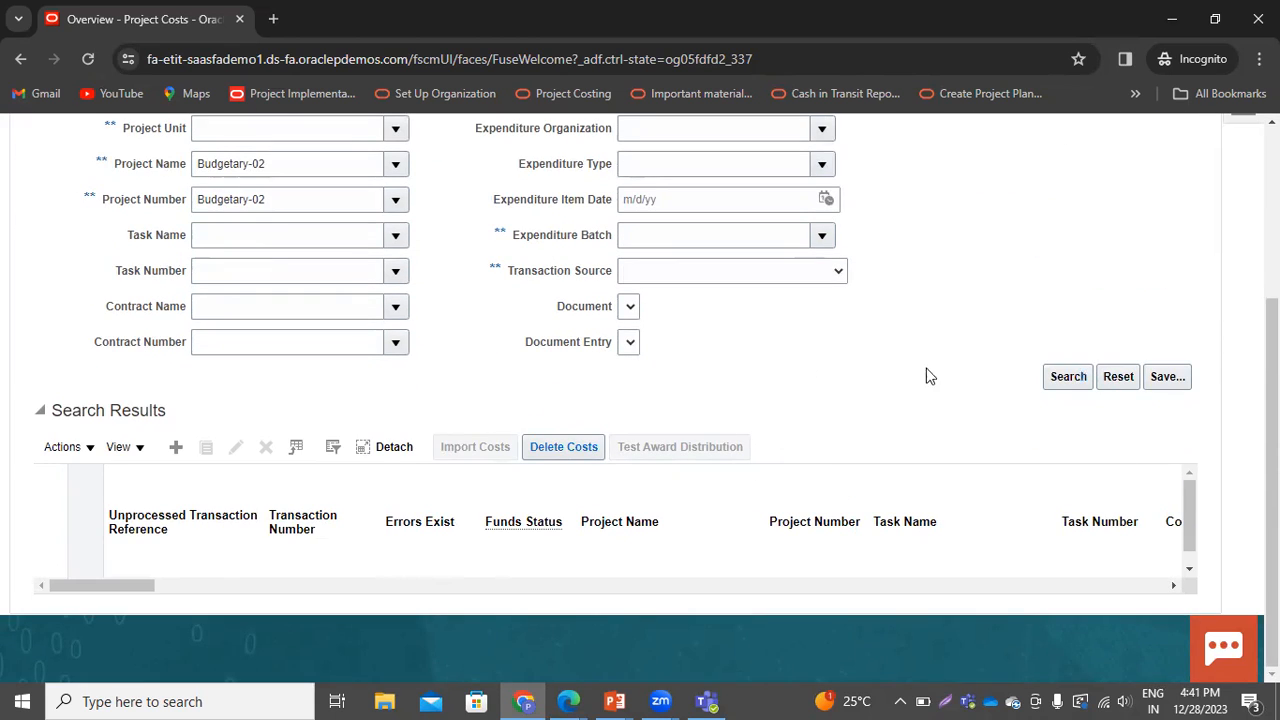
scroll(940, 385, up, 3)
click(1178, 238)
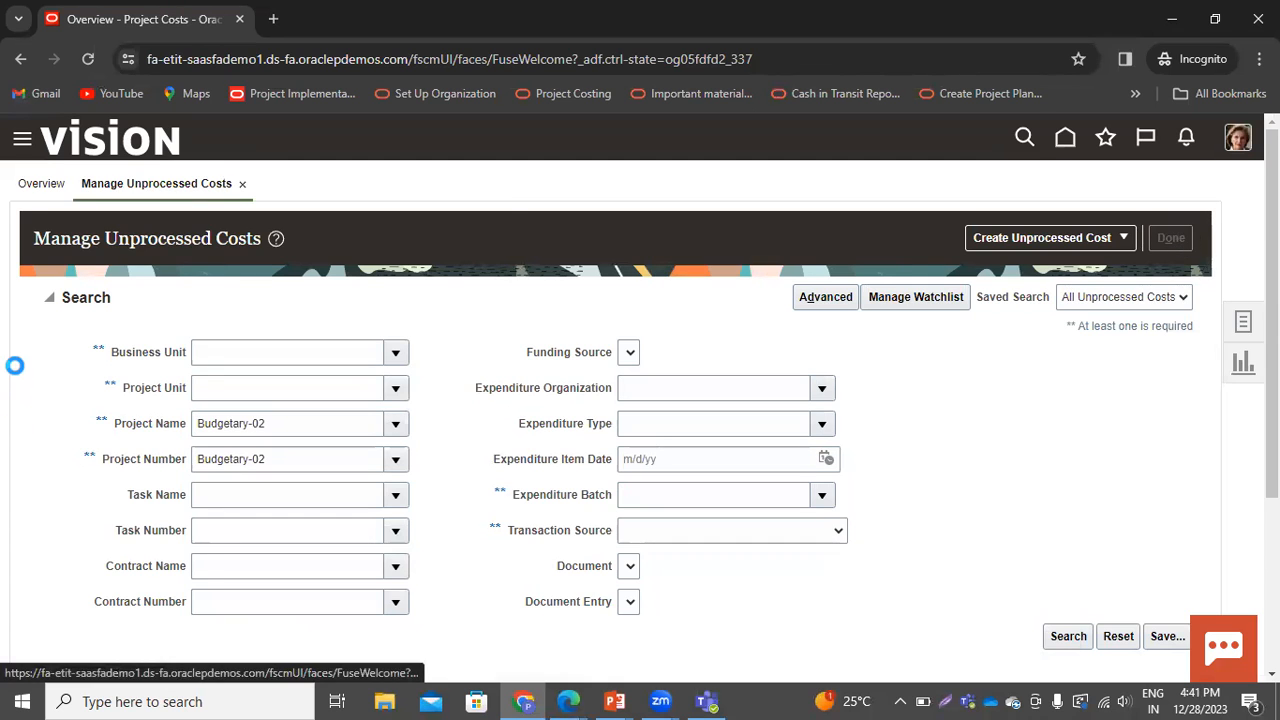
Open the financial project plan of Budgetary-02 and review the tasks' ITD actual raw cost
click(1066, 145)
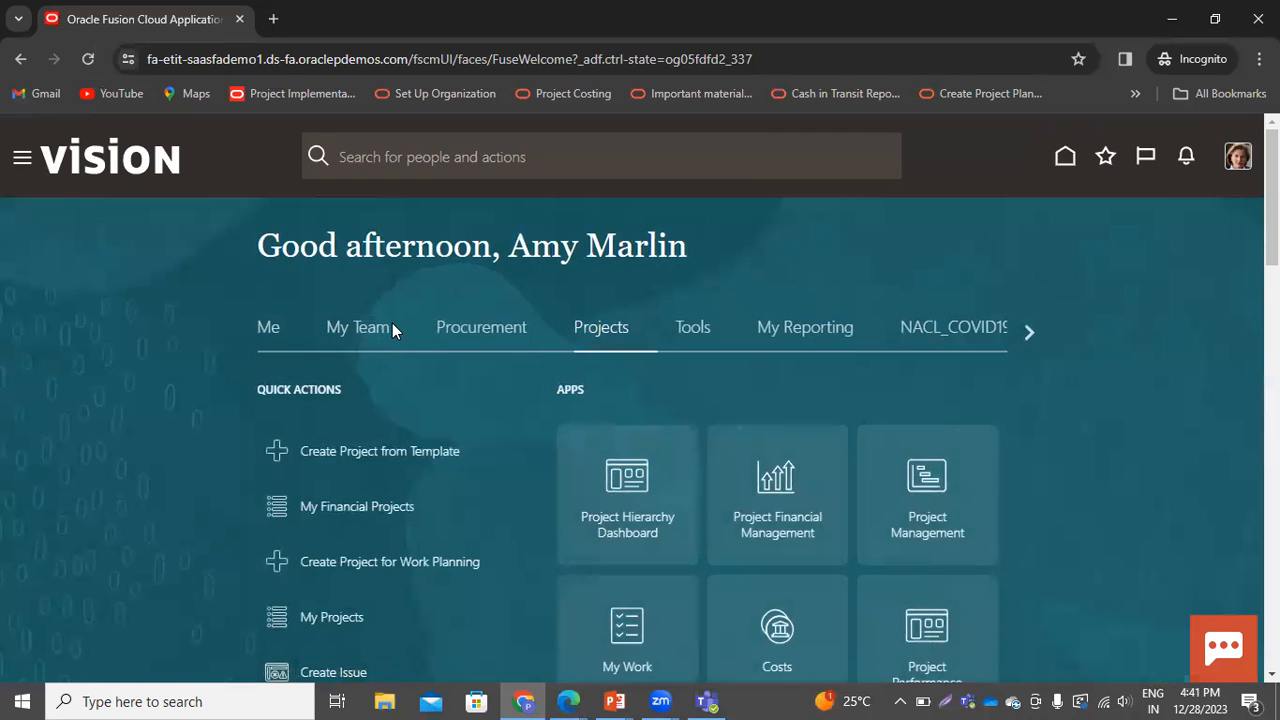
click(790, 496)
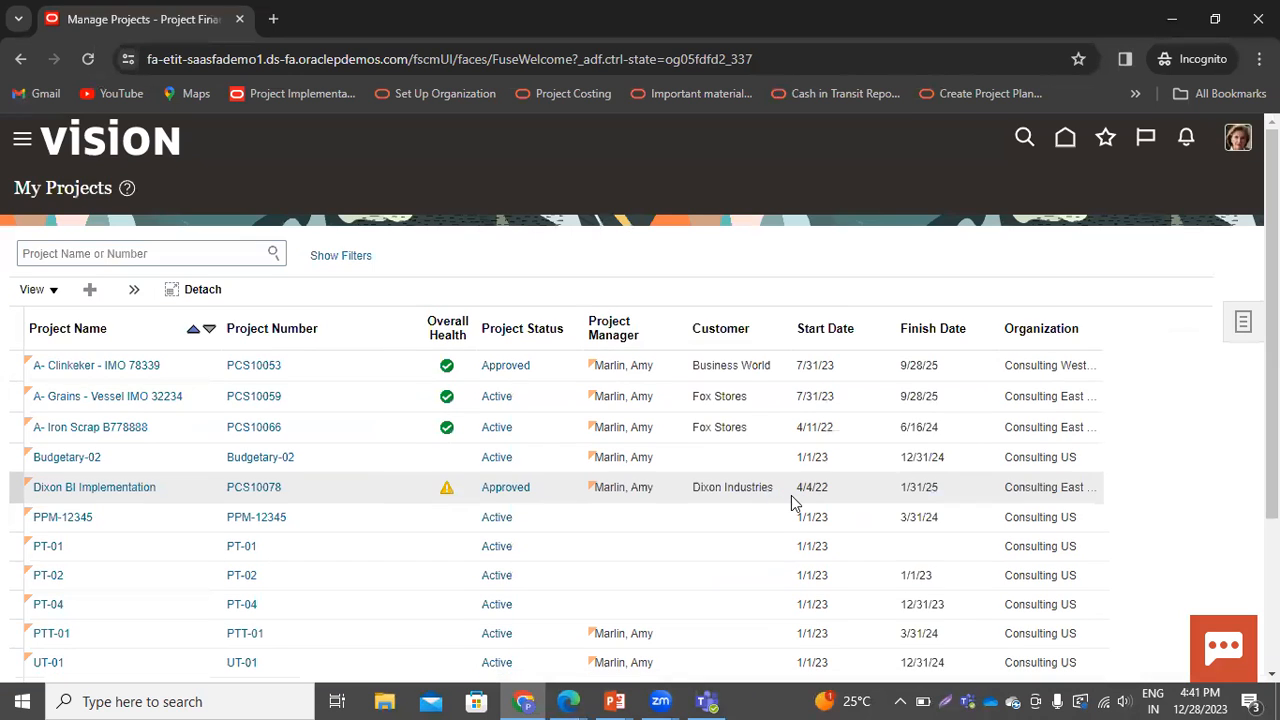
click(75, 463)
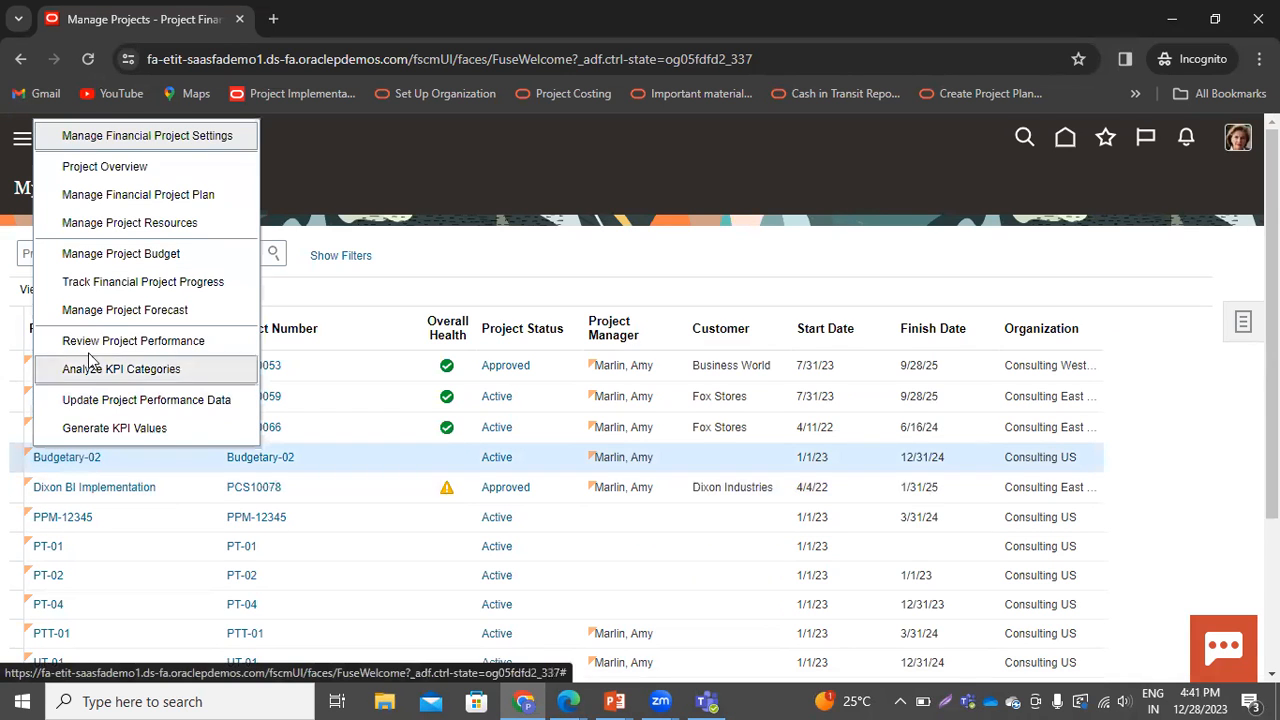
click(137, 195)
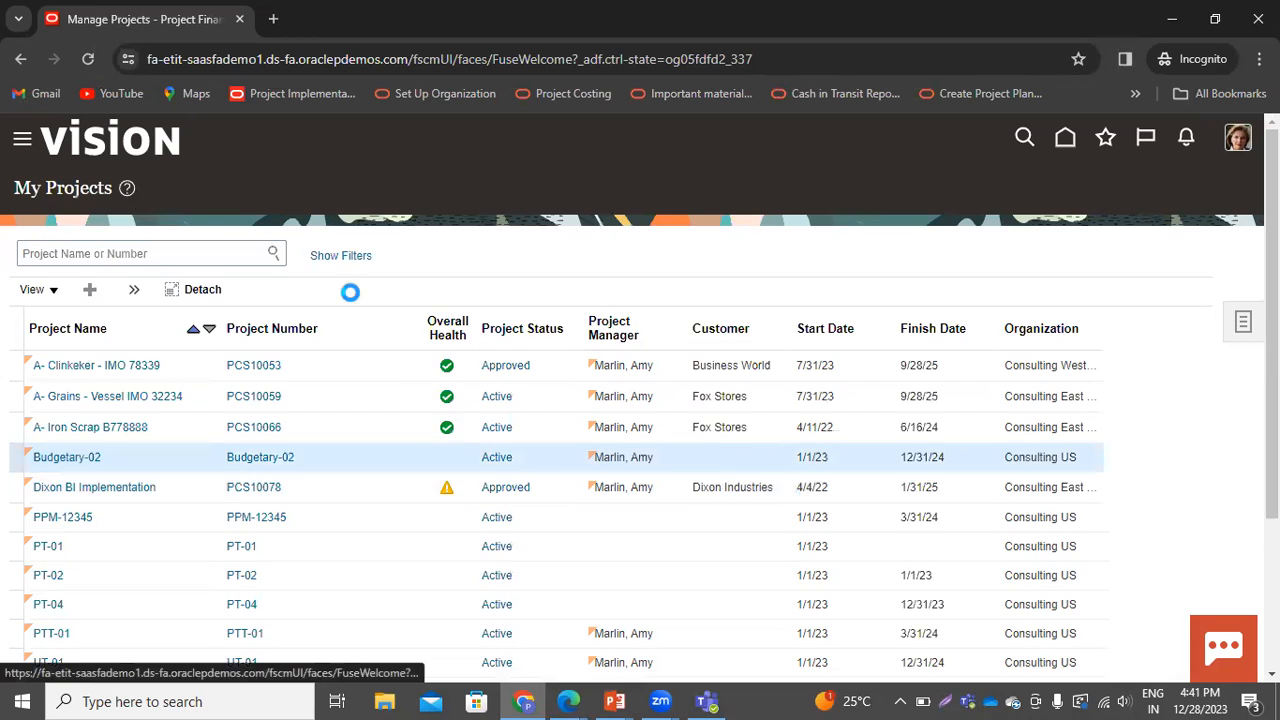
scroll(800, 345, down, 3)
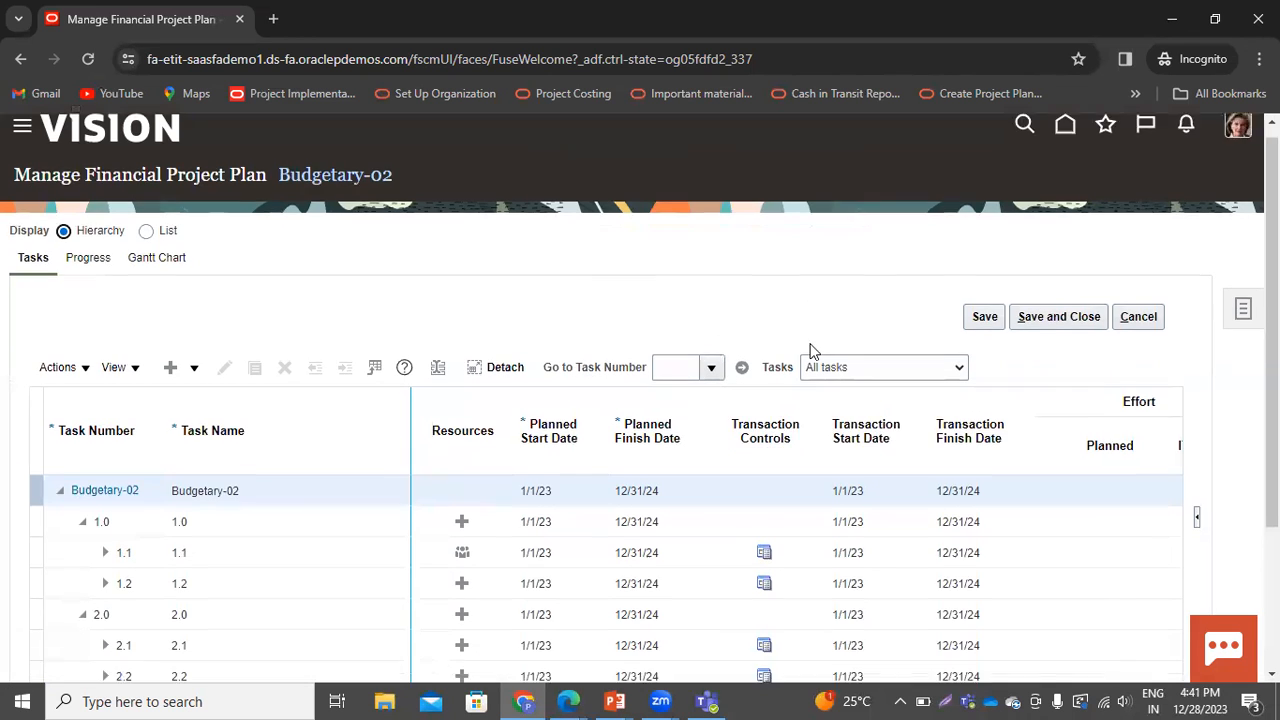
drag(491, 525, 815, 540)
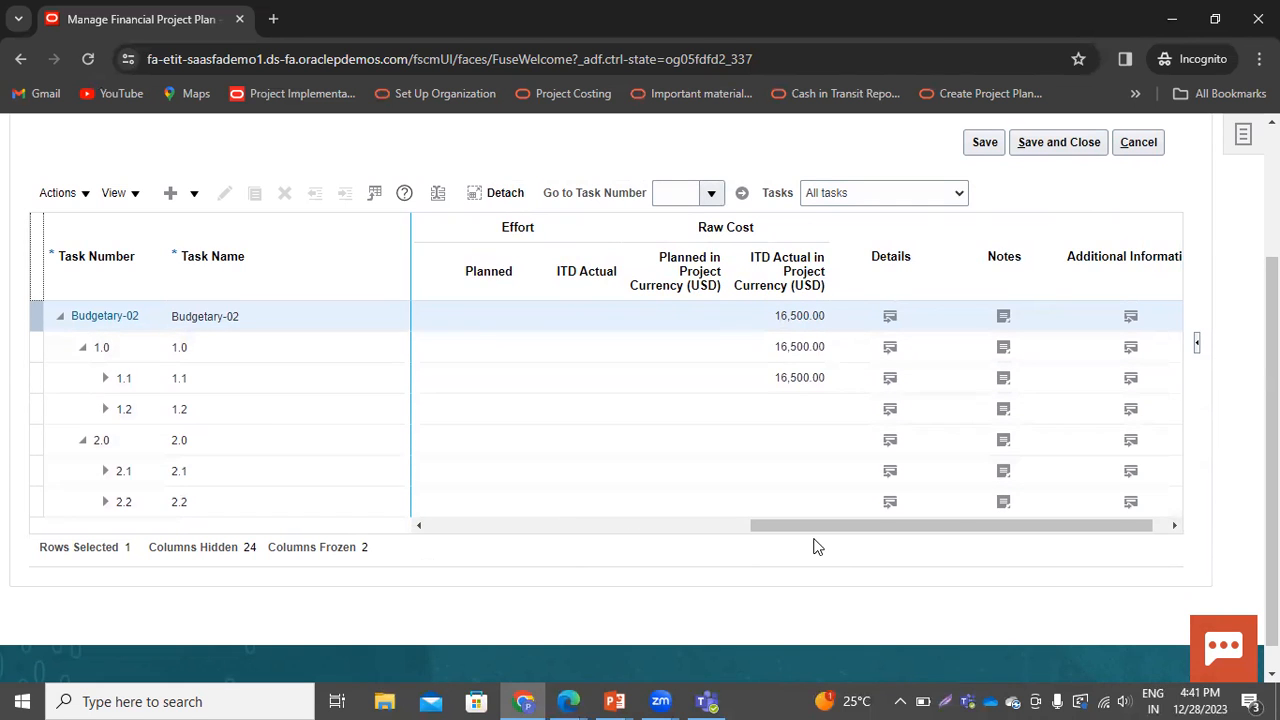
scroll(817, 543, up, 1)
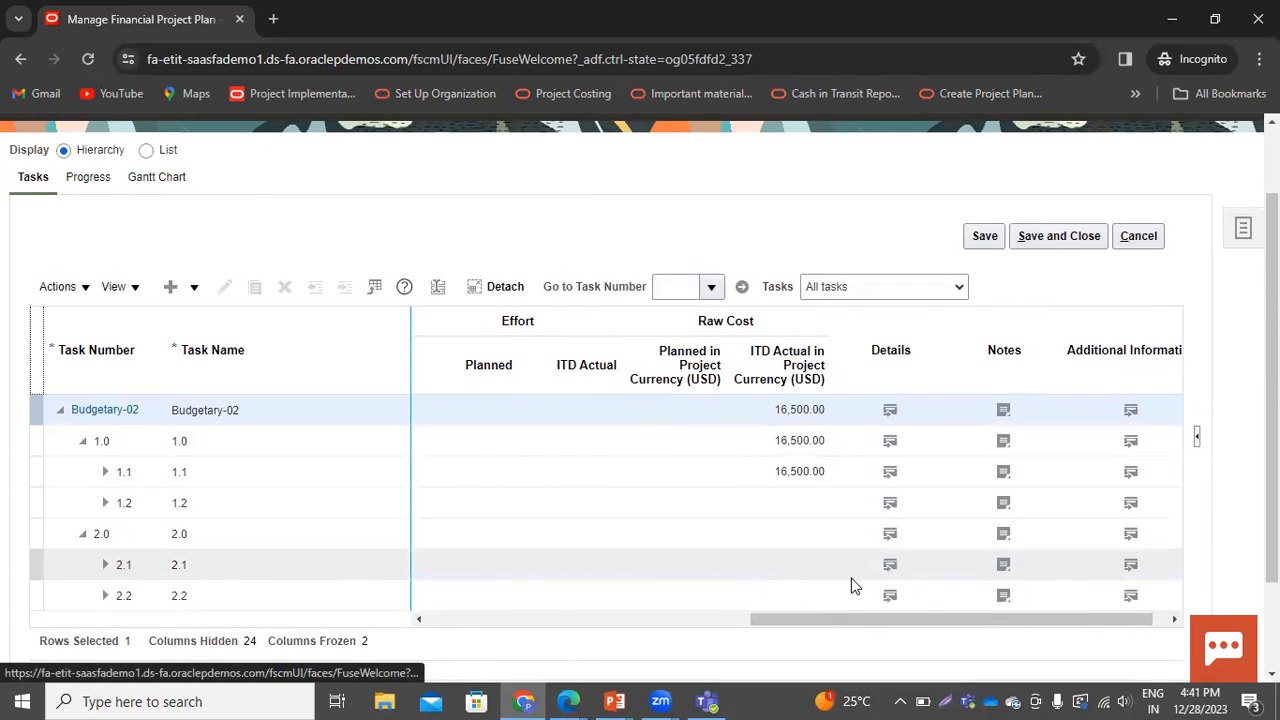